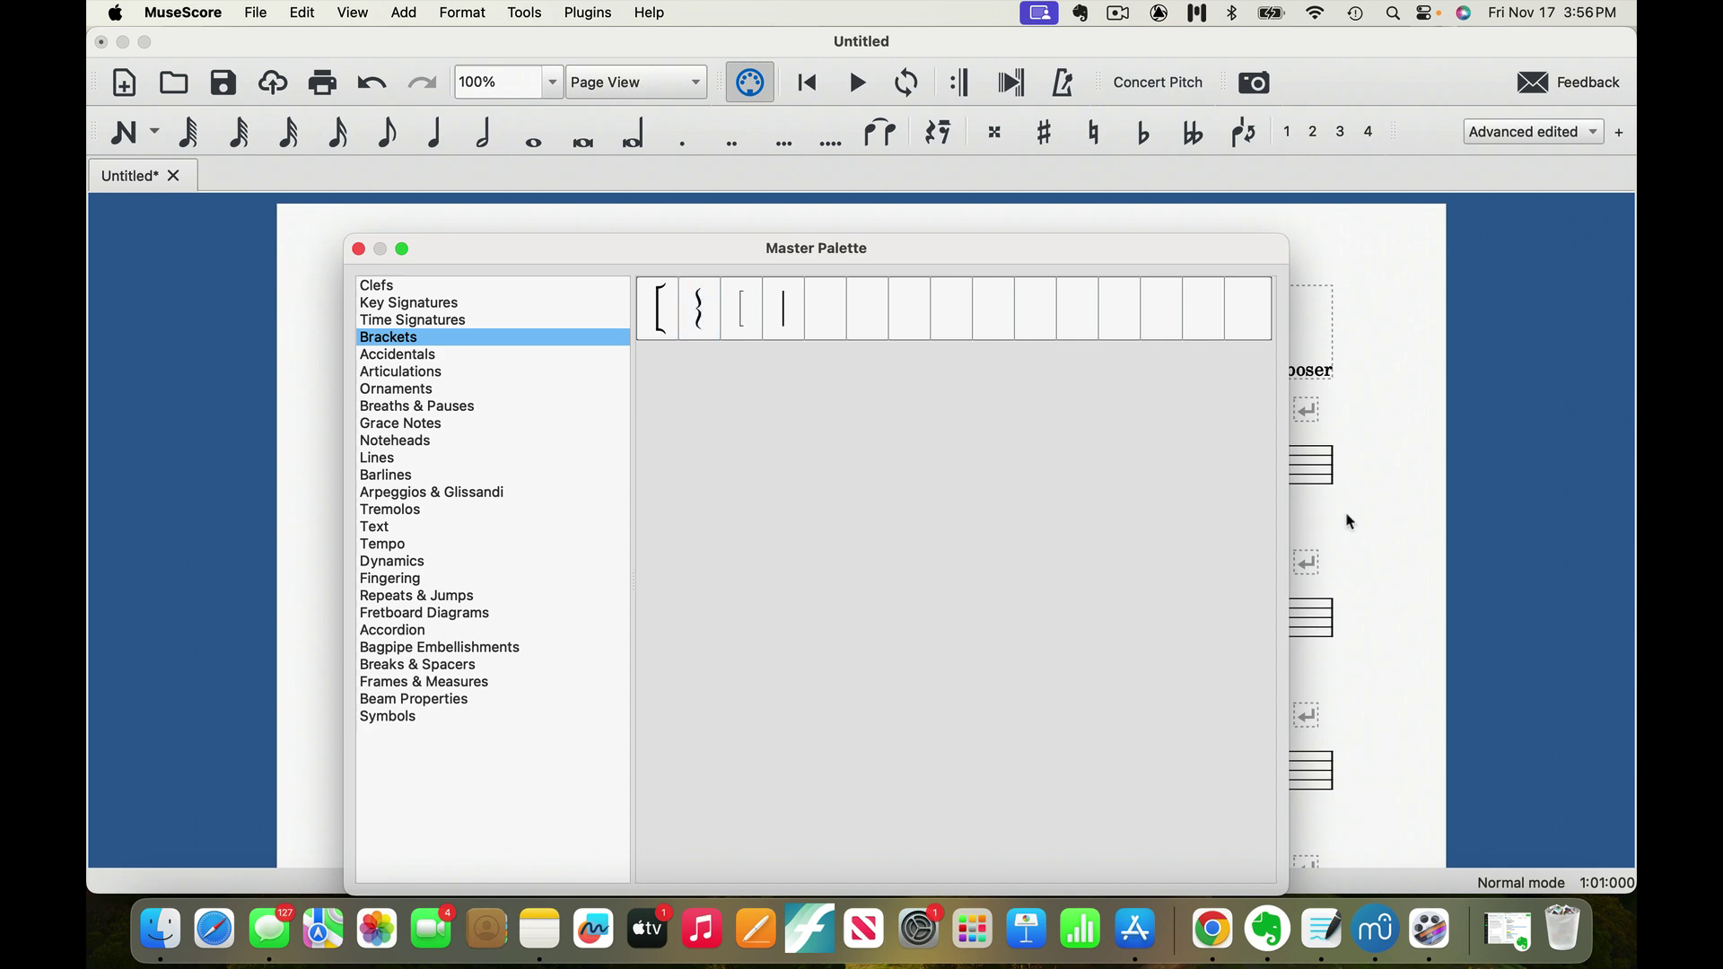
Step: Close the Master Palette to bring the untitled score with its quarter notes back to front
left_click(1368, 525)
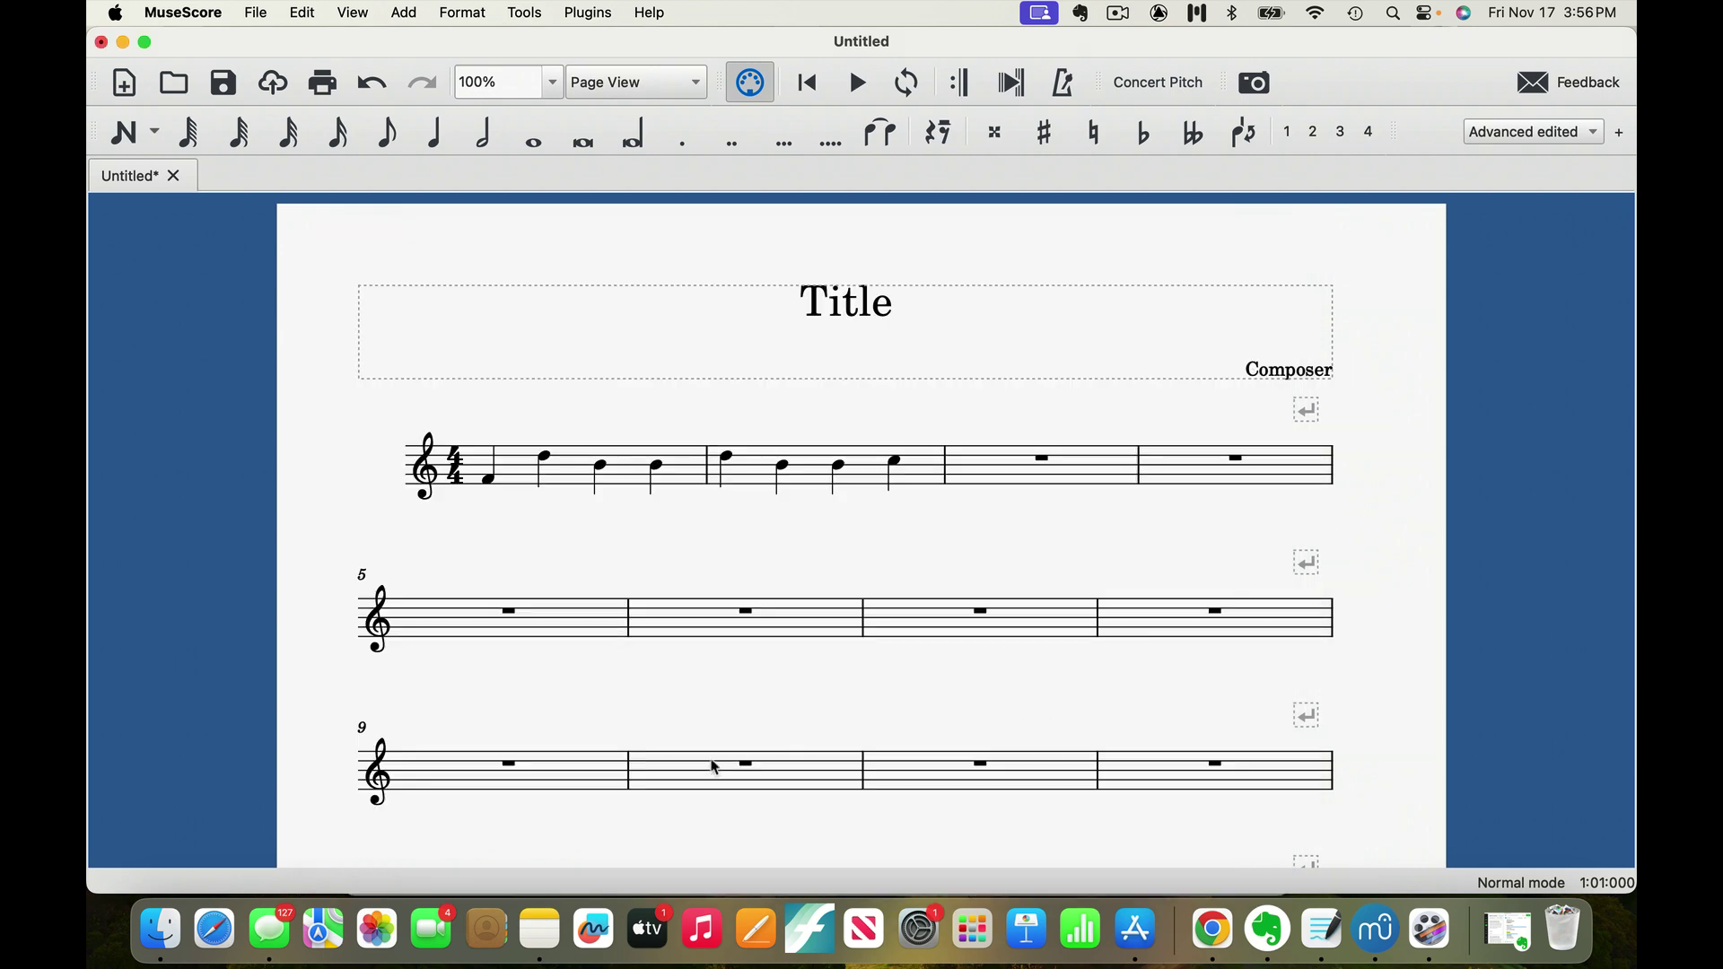
Step: Start a new score titled 'Band' and fill in the composer's name
key("super+n")
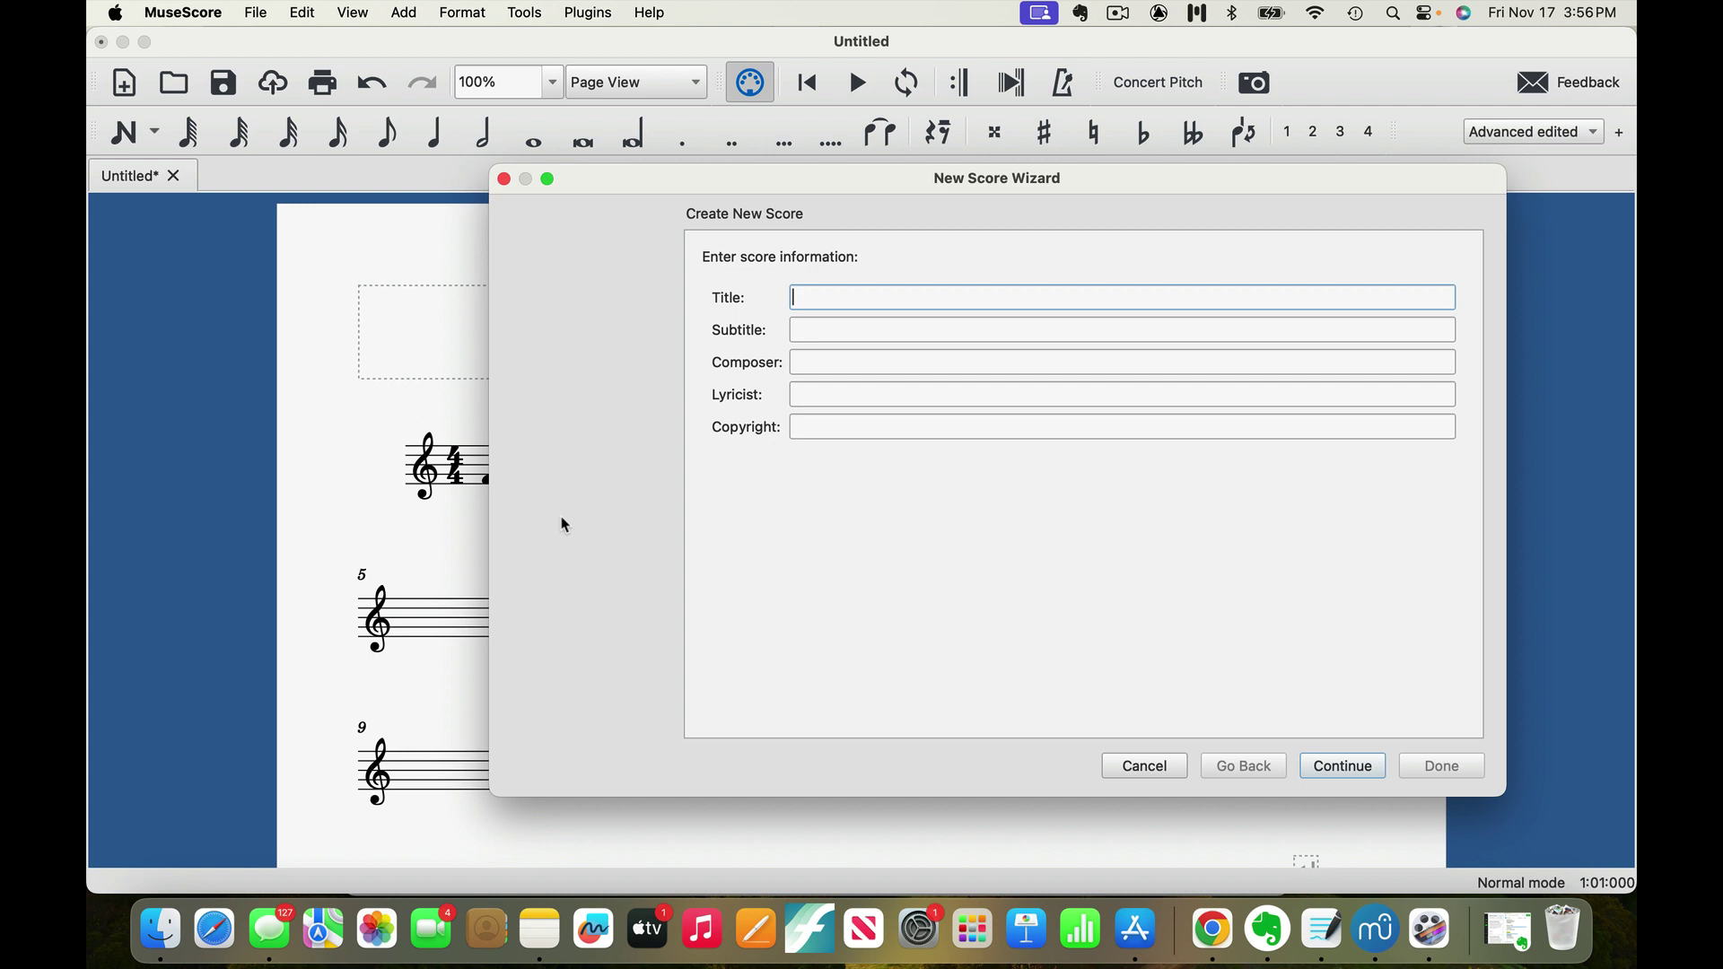
type("Band")
key("Tab")
key("Tab")
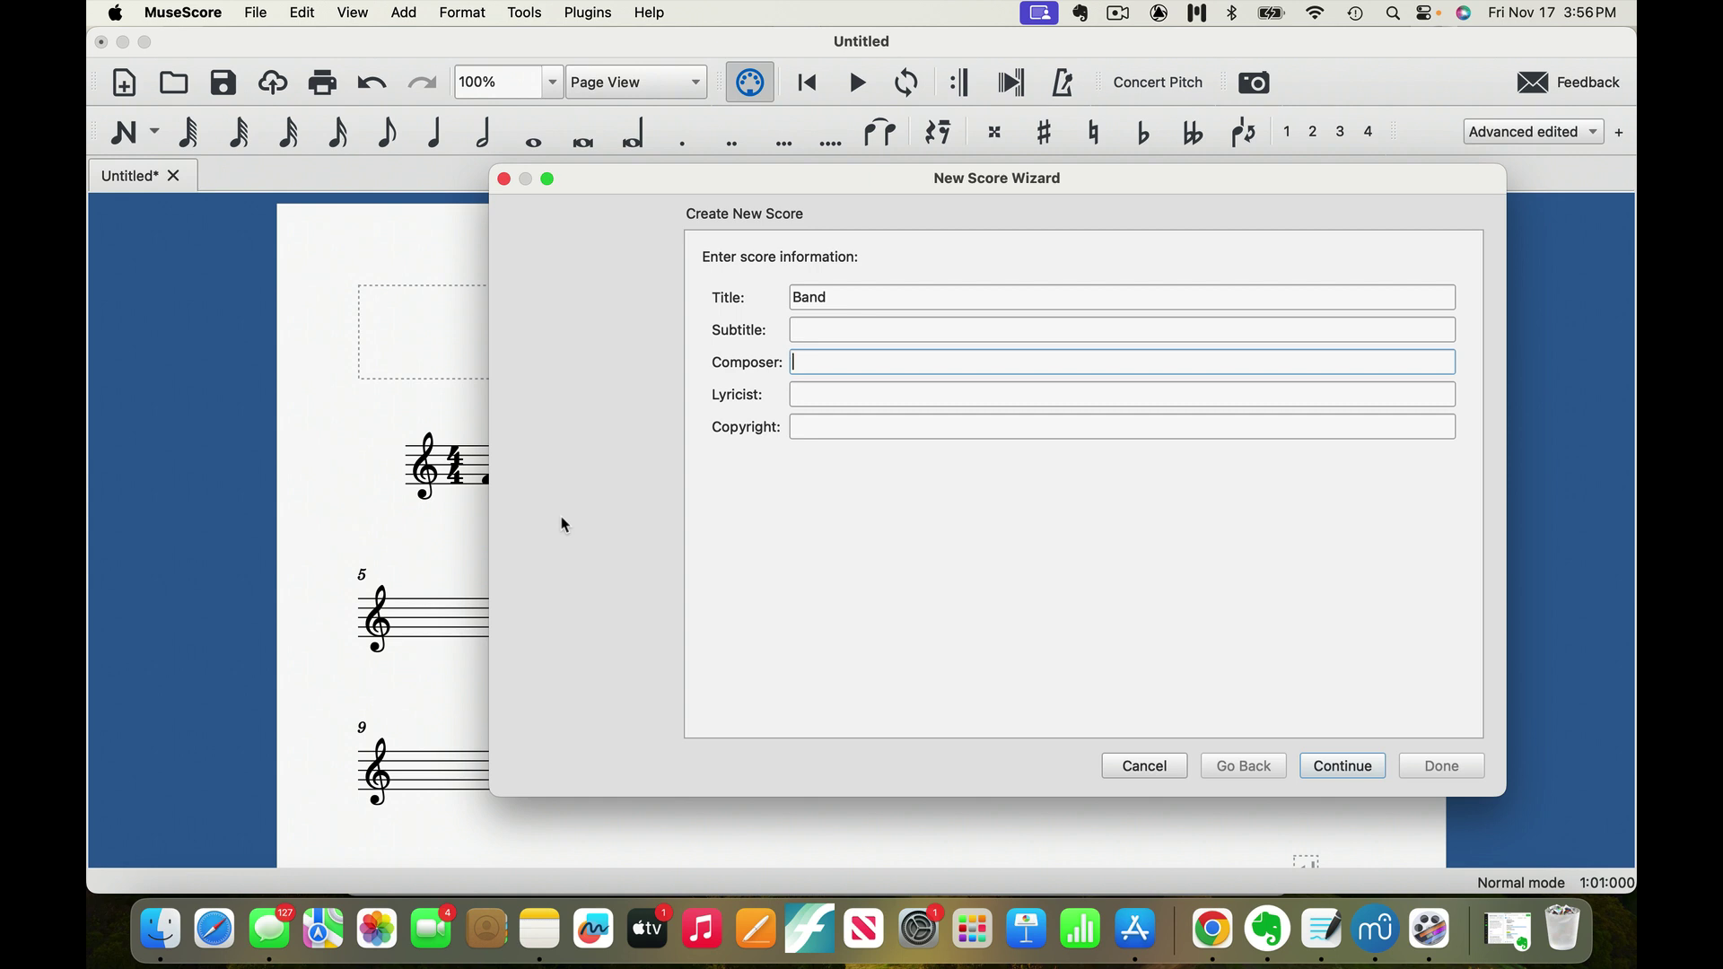
type("Cody WeinmA")
key("BackSpace")
key("XF86MonBrightnessUp")
type("ann")
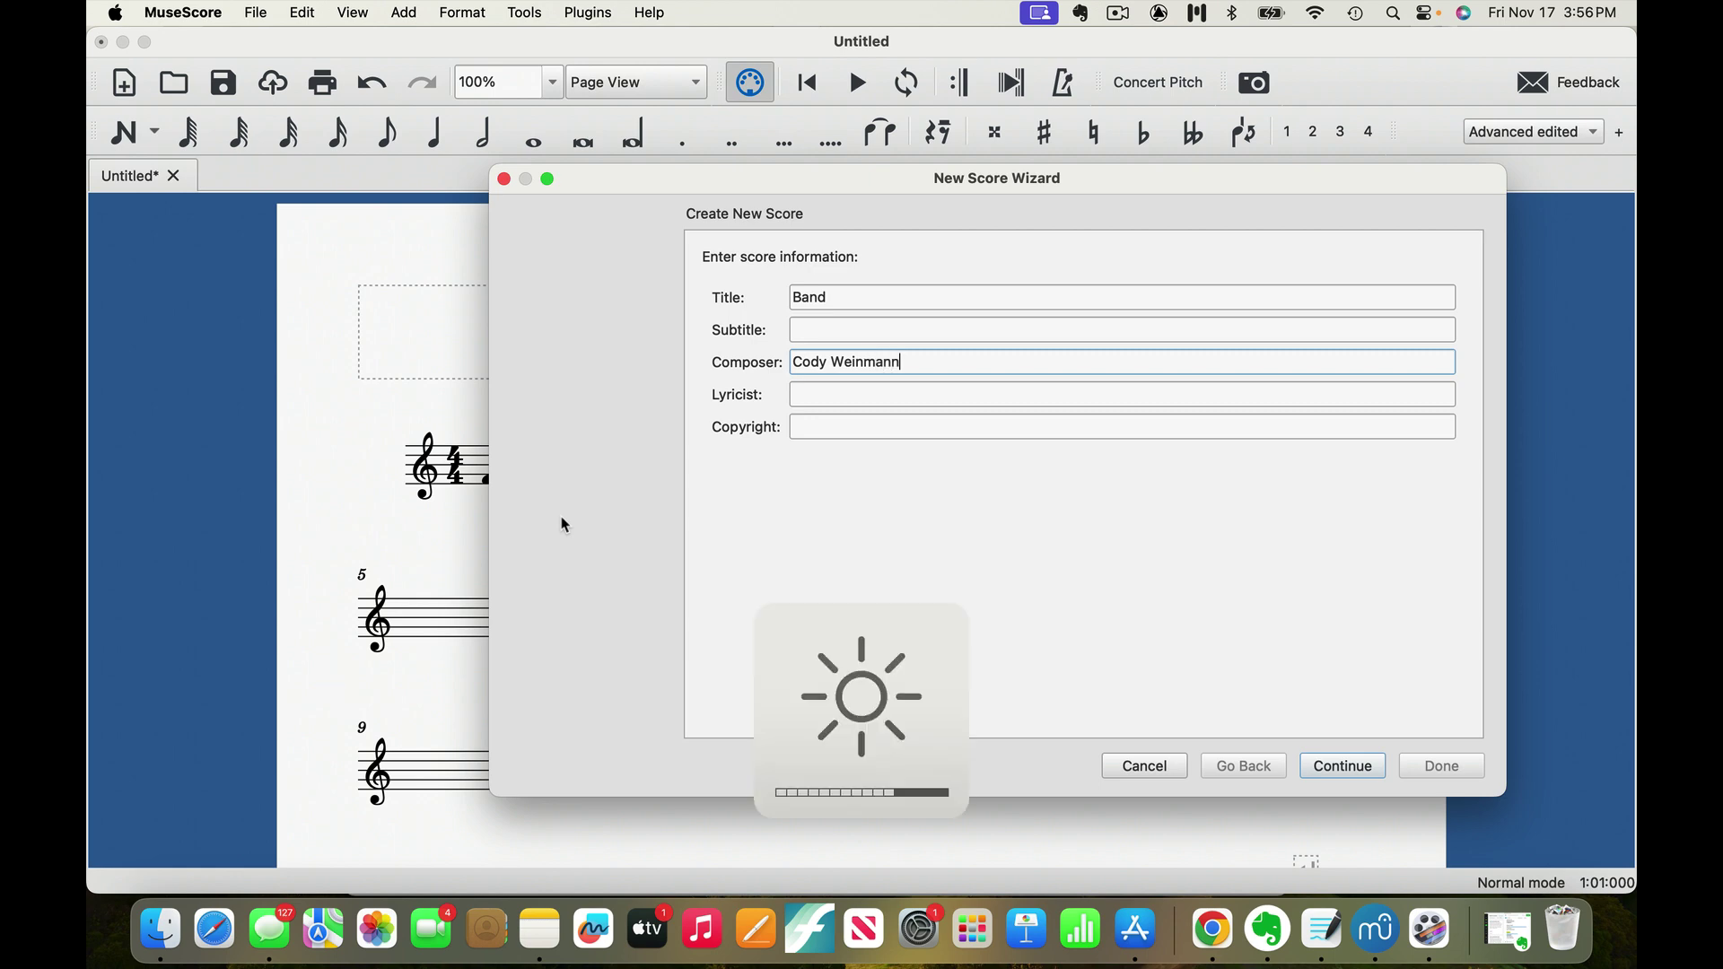
Step: Choose the Band and Percussion > Small Concert Band template and create the score
left_click(1346, 767)
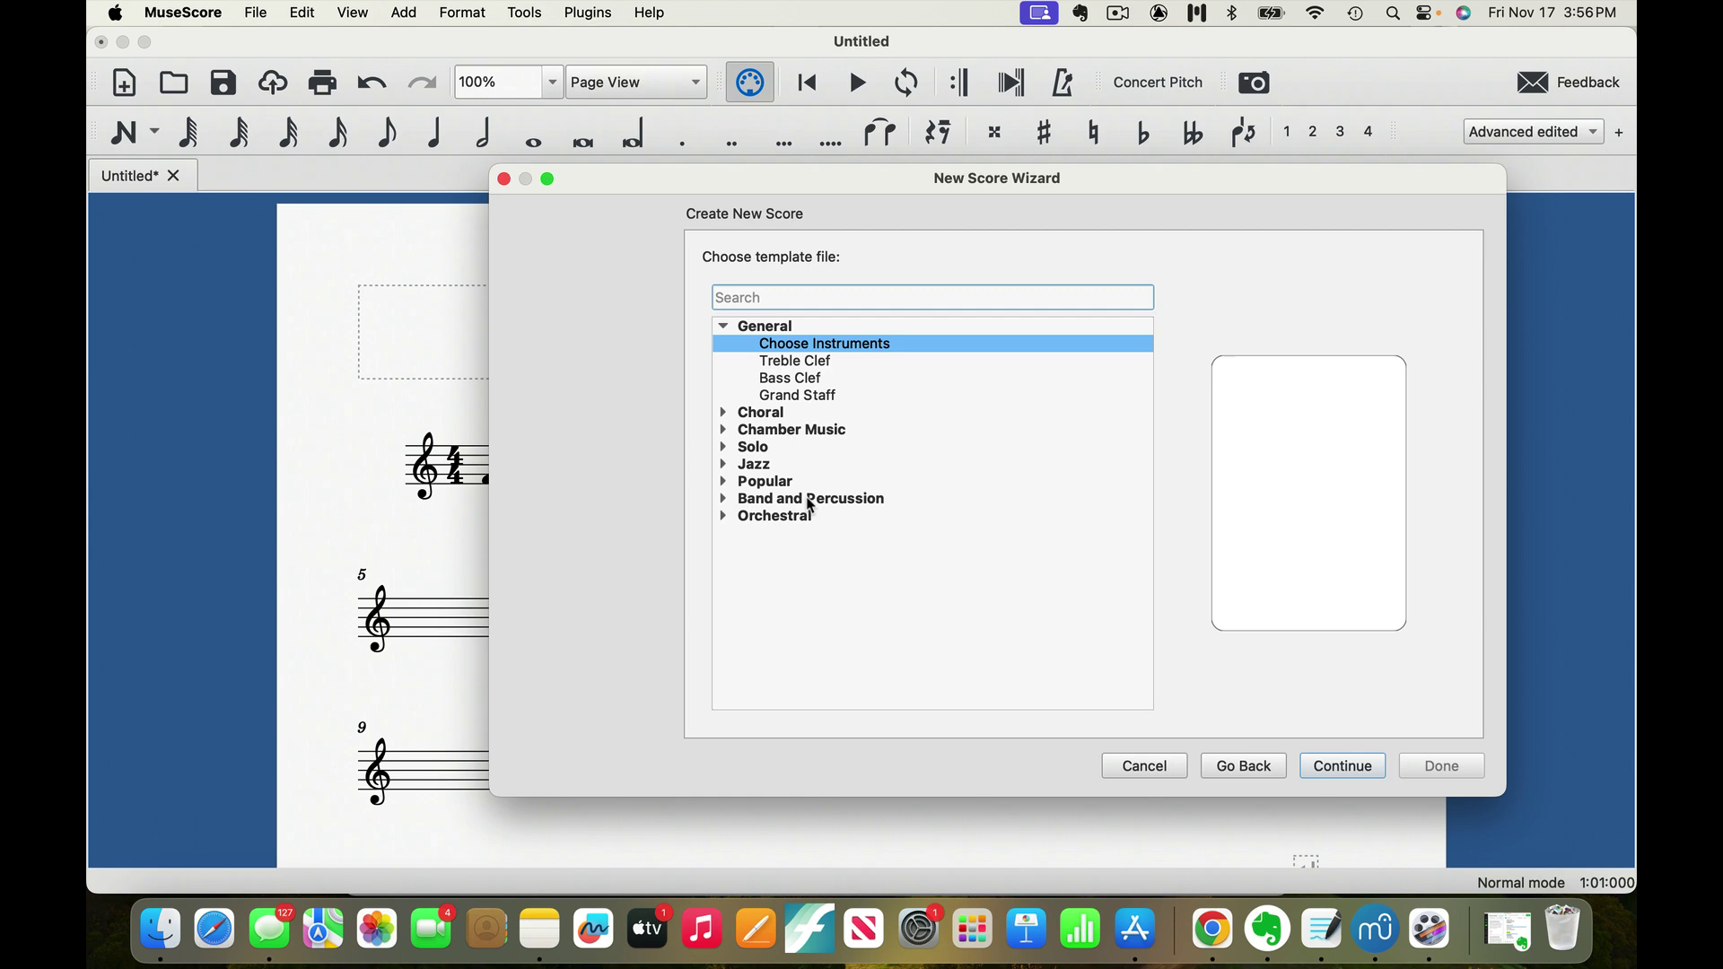
left_click(776, 499)
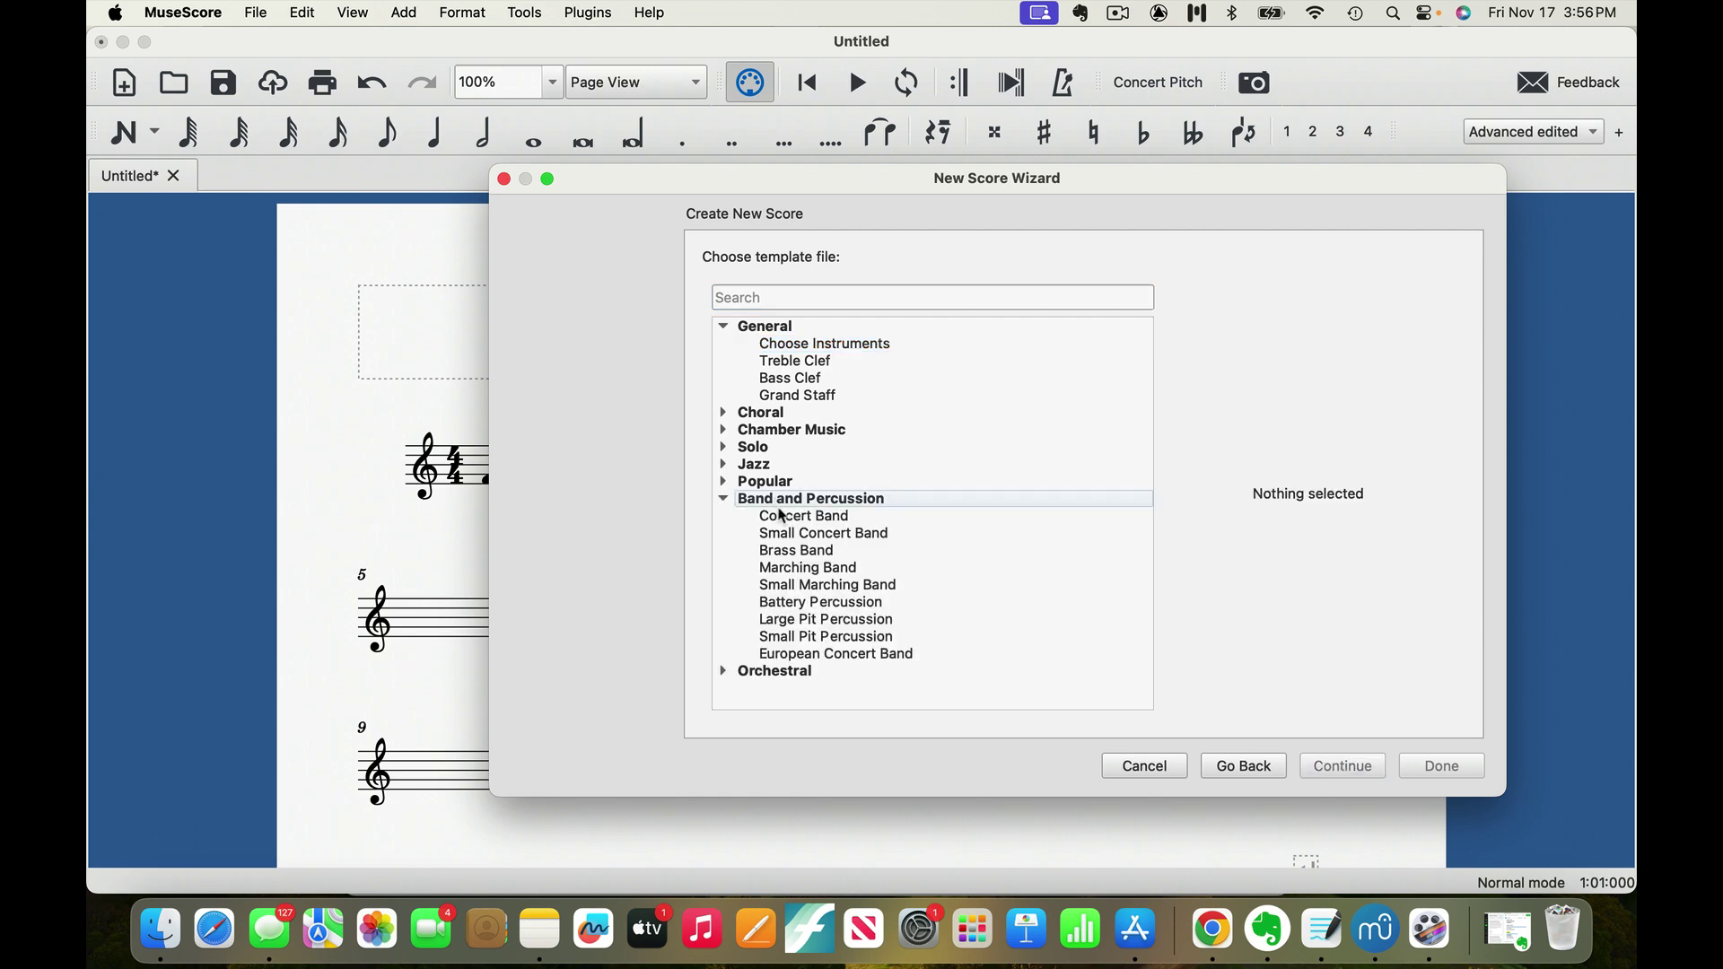
left_click(790, 533)
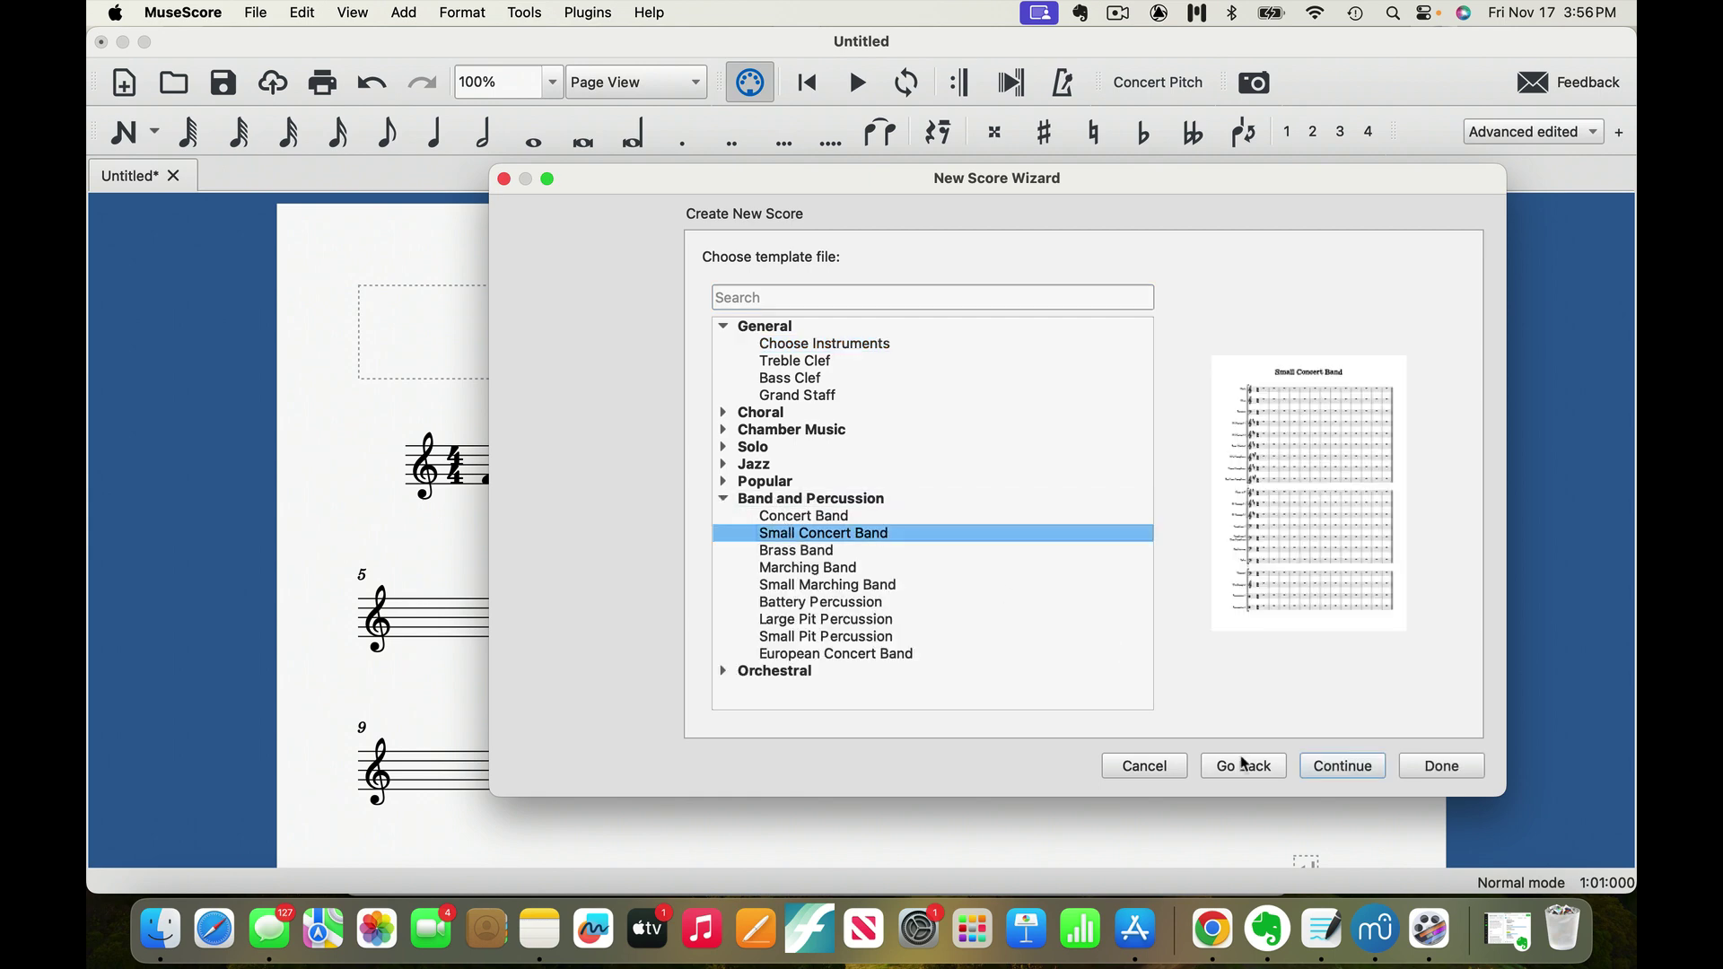
left_click(1370, 778)
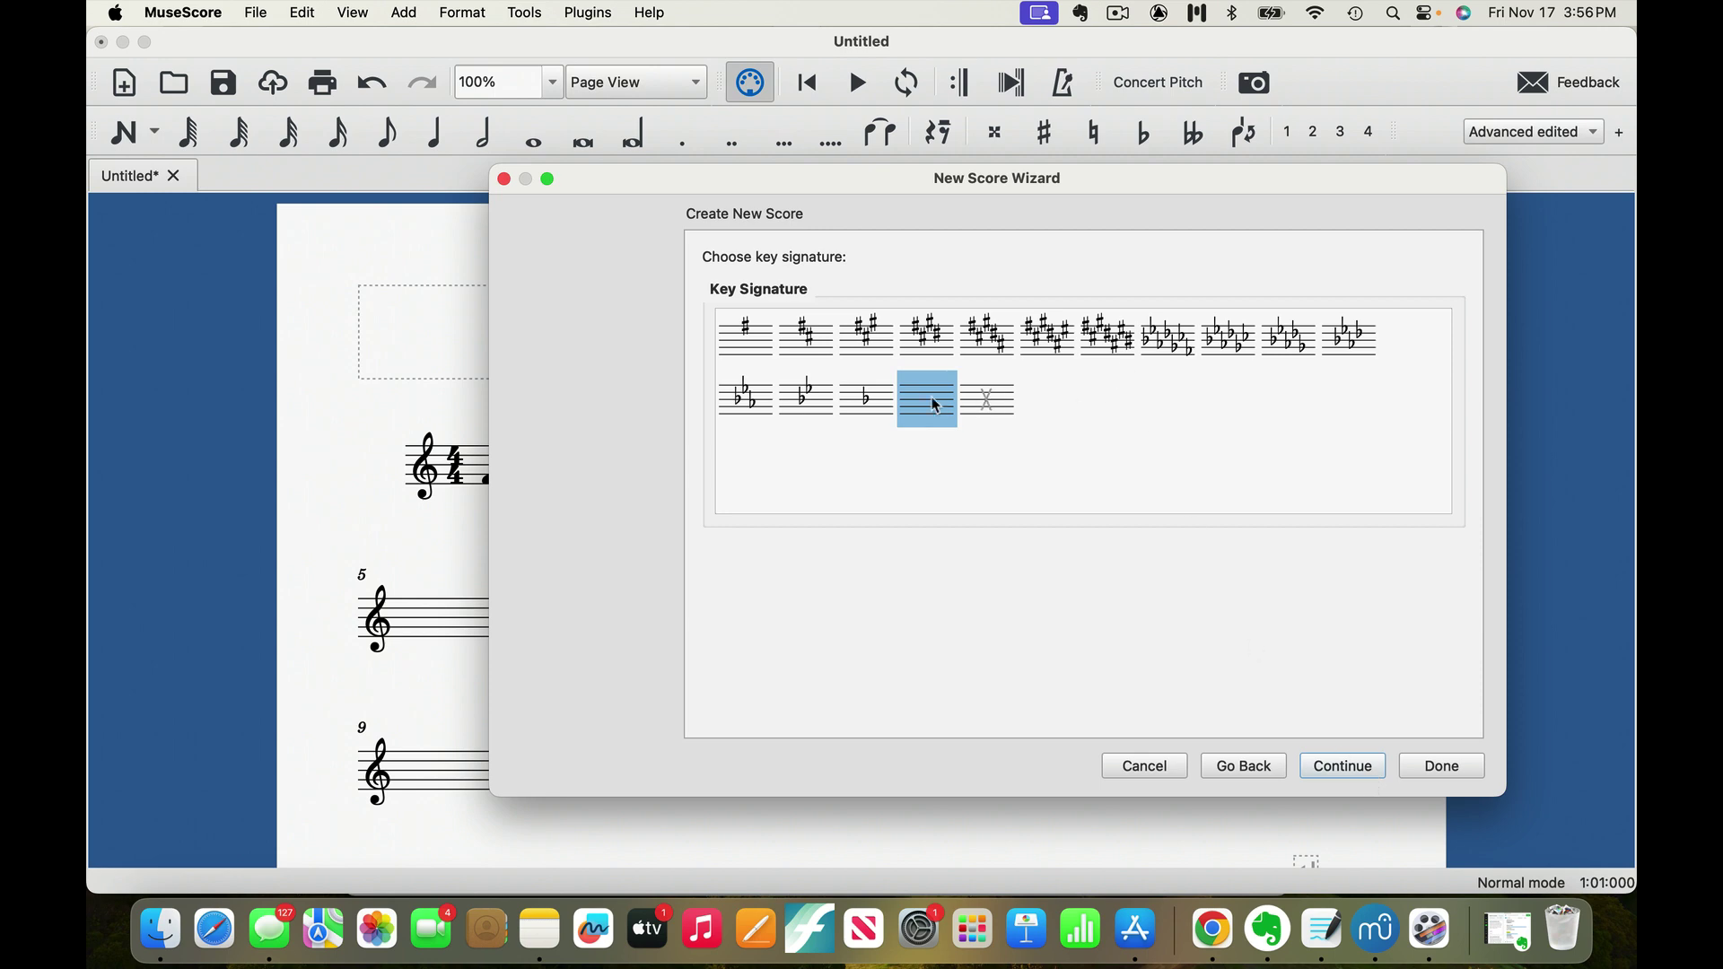
left_click(1456, 773)
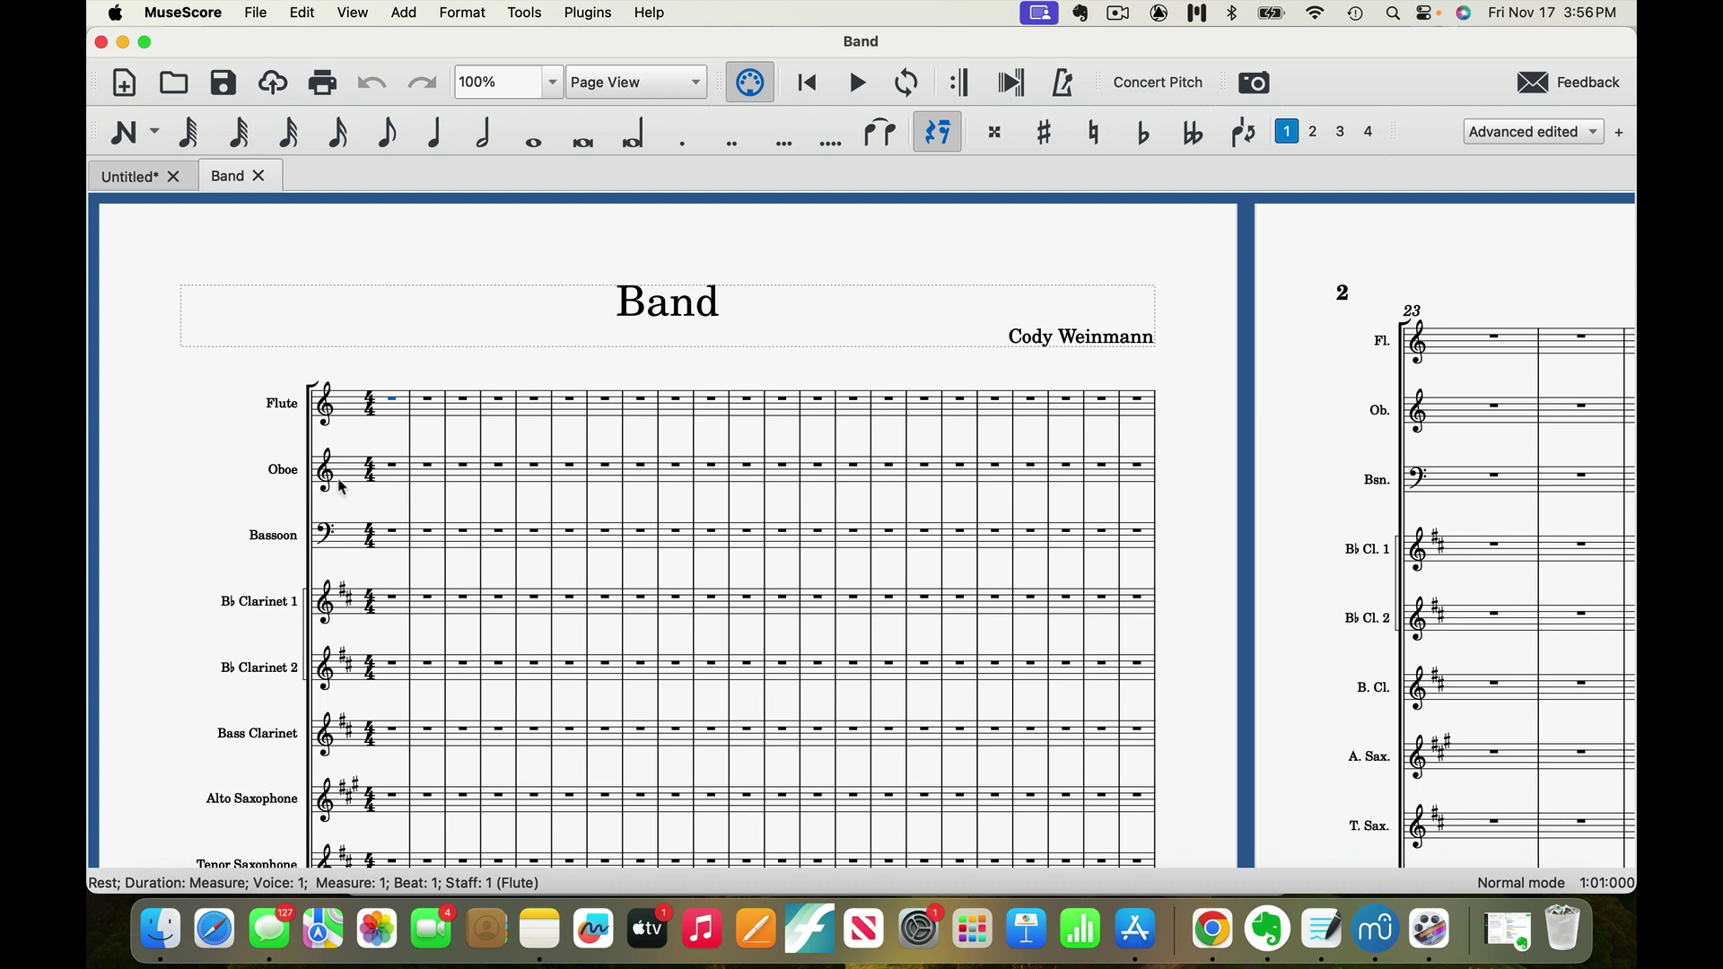
Step: Select the Flute staff bracket and apply the heavy bracket from the Master Palette's Brackets
key("super+plus")
key("super+plus")
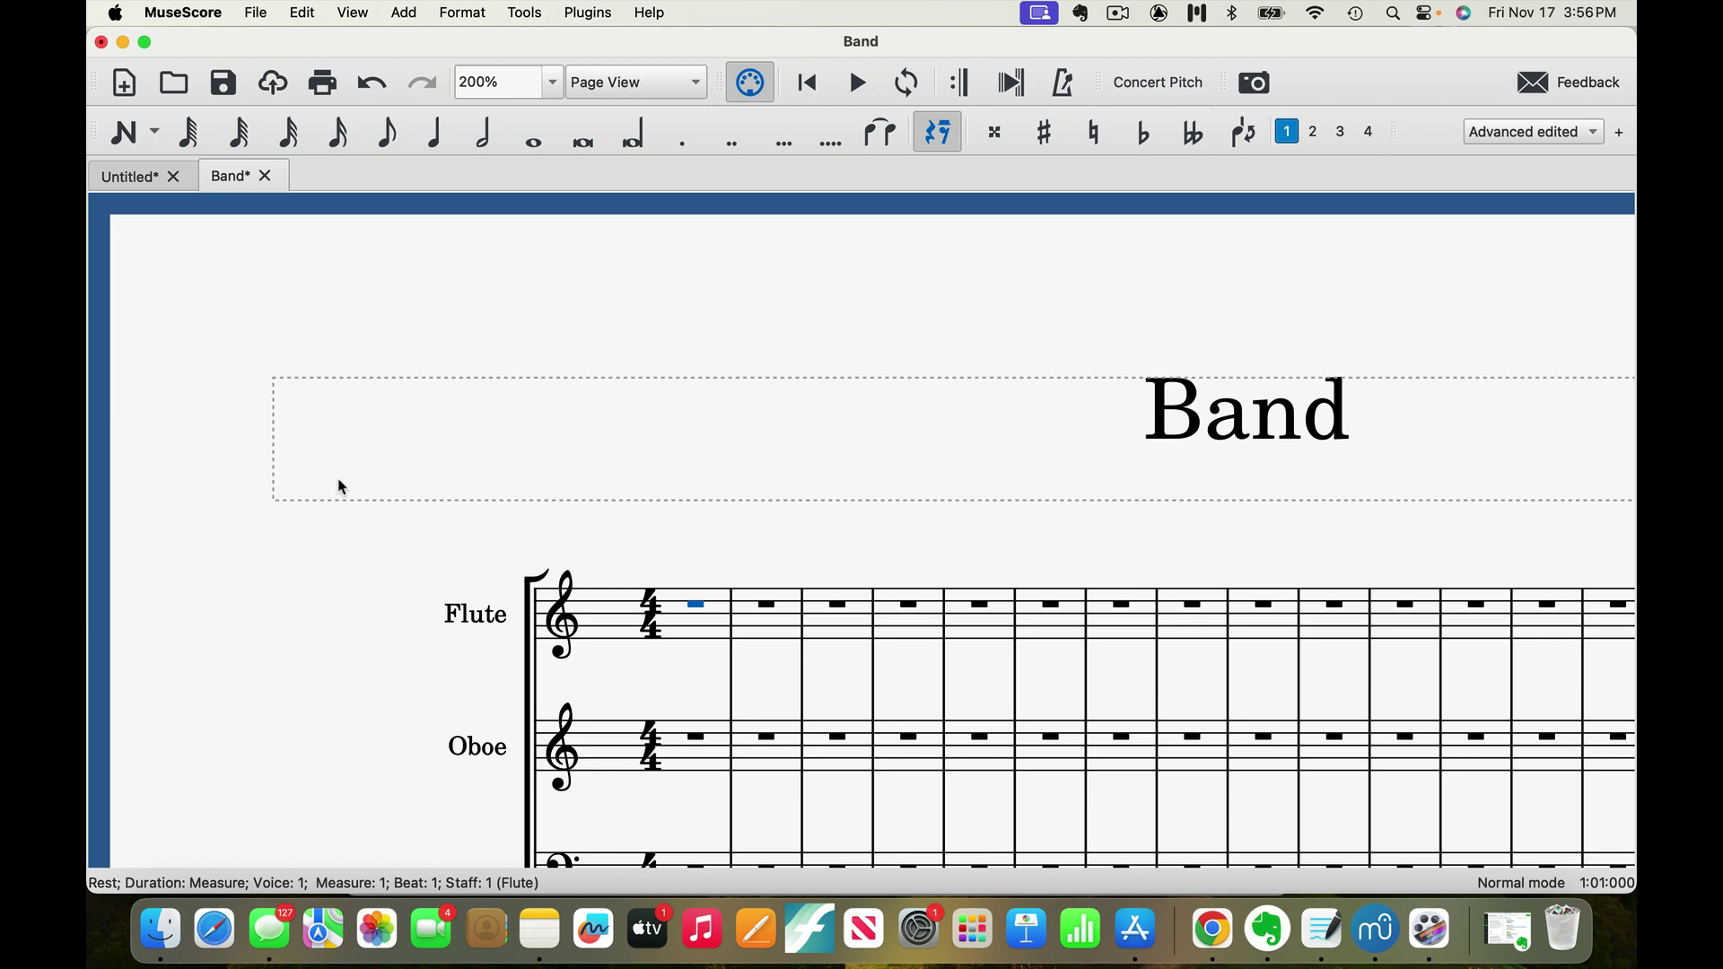
left_click(532, 618)
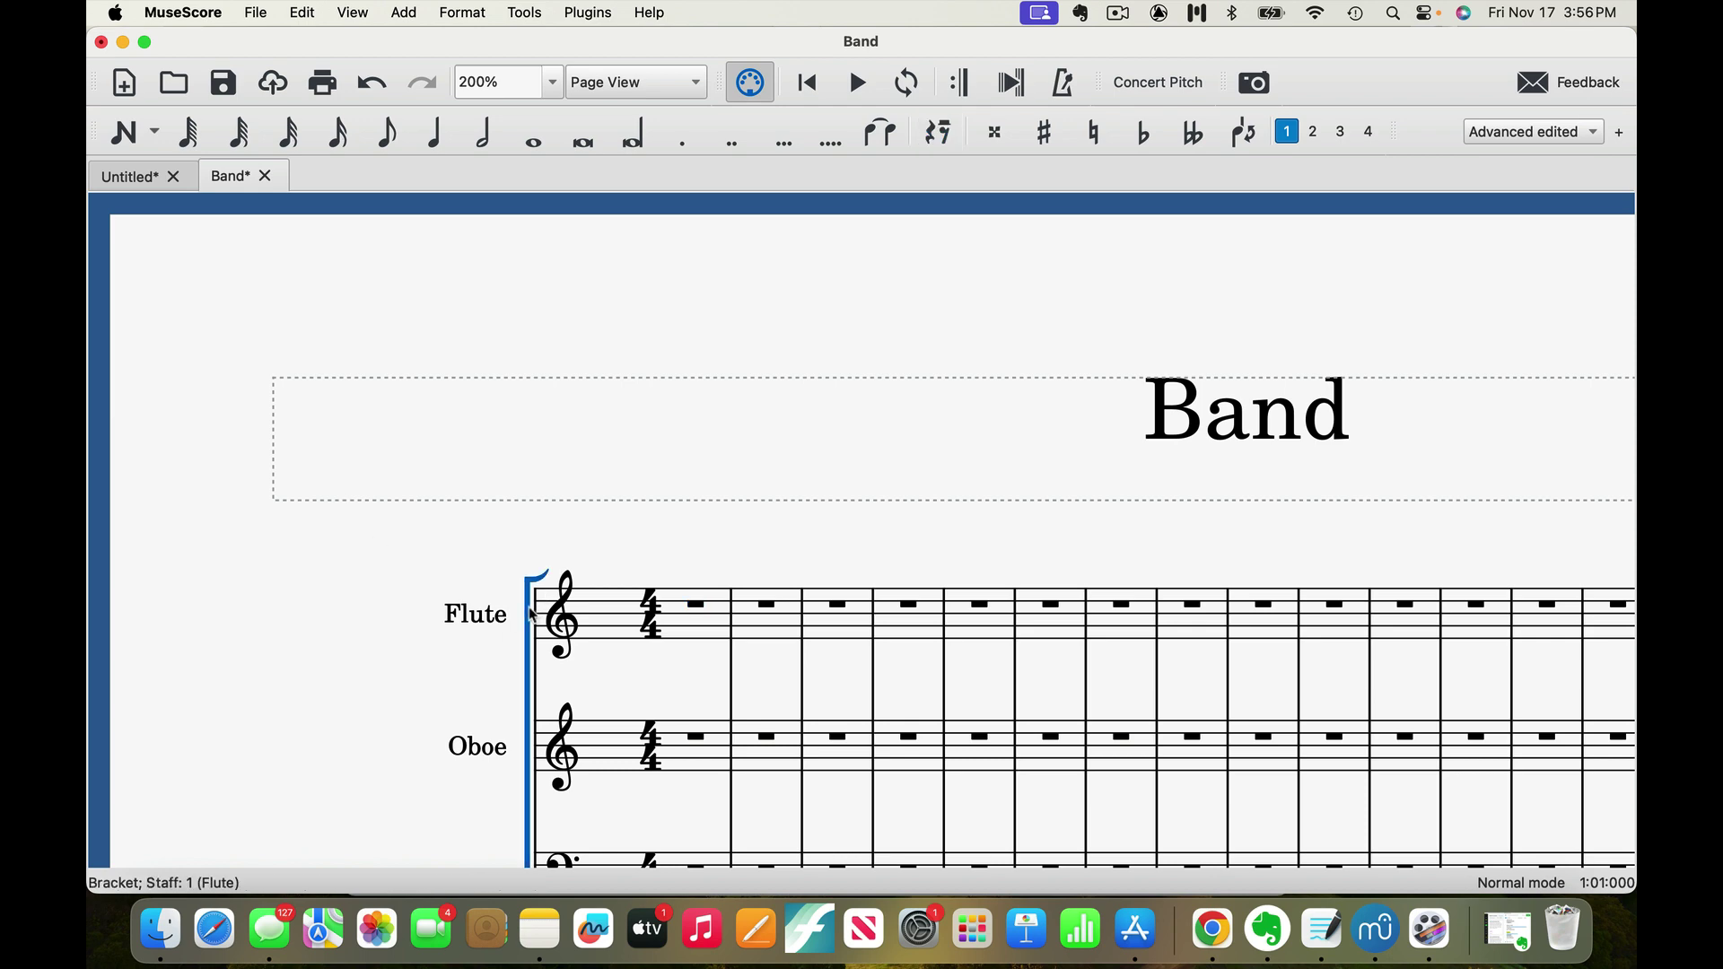
key("super+minus")
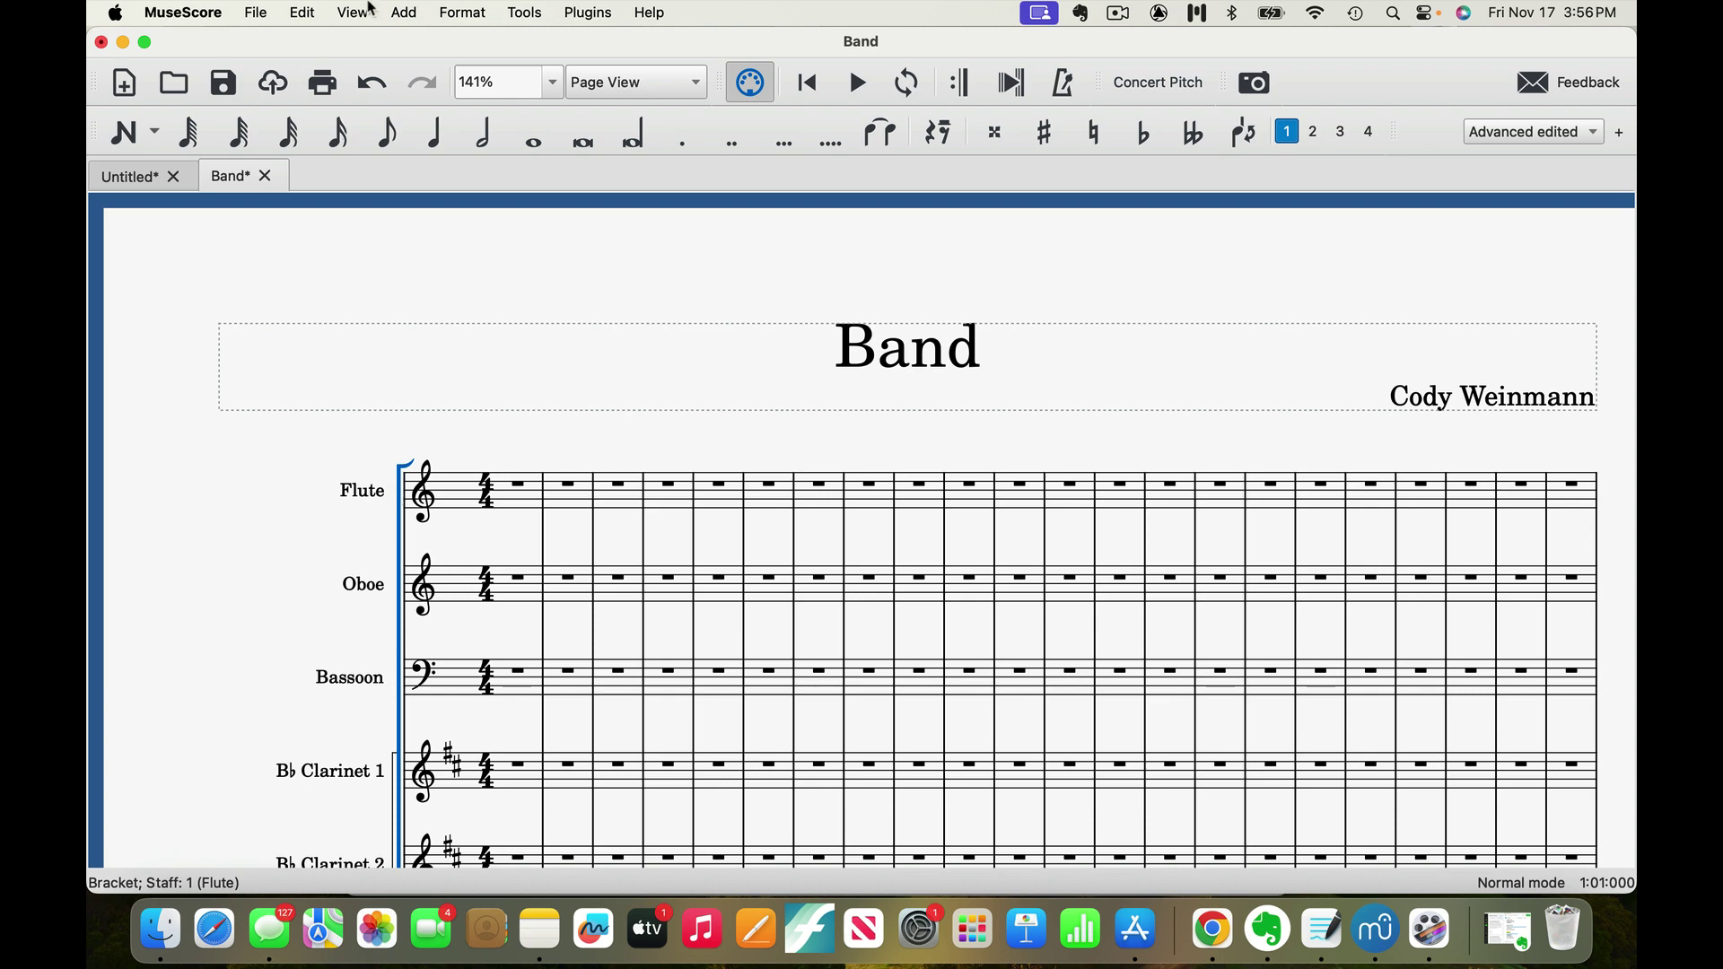
left_click(352, 10)
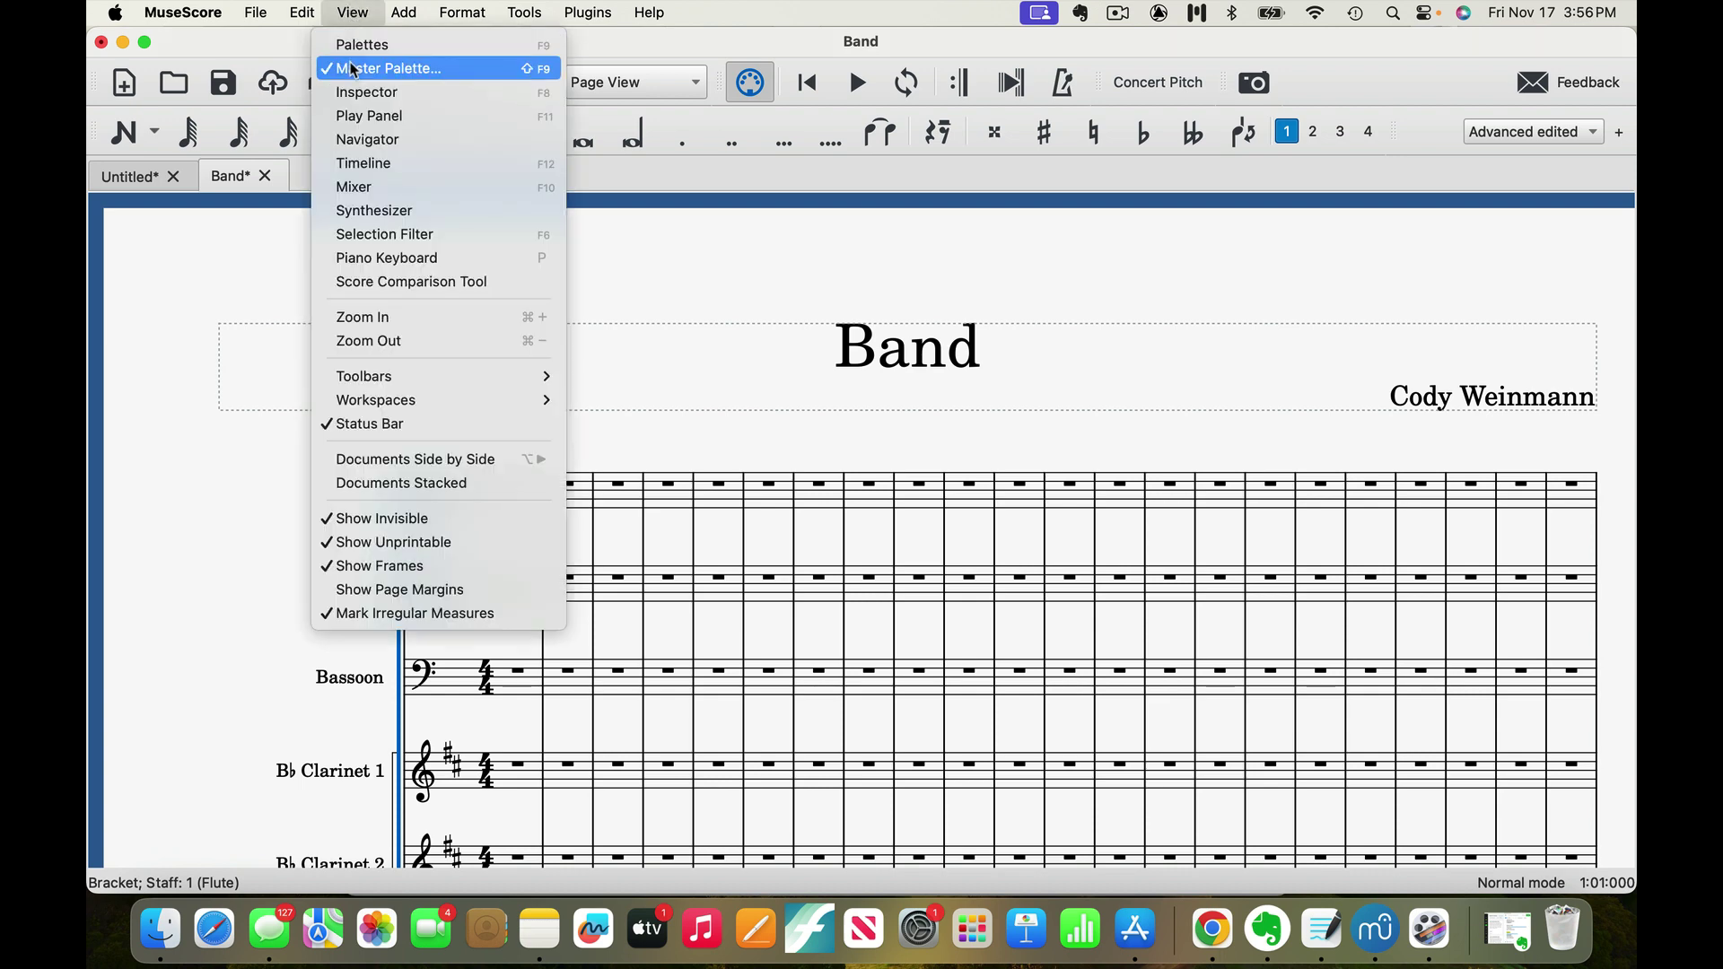
left_click(355, 70)
left_click(350, 12)
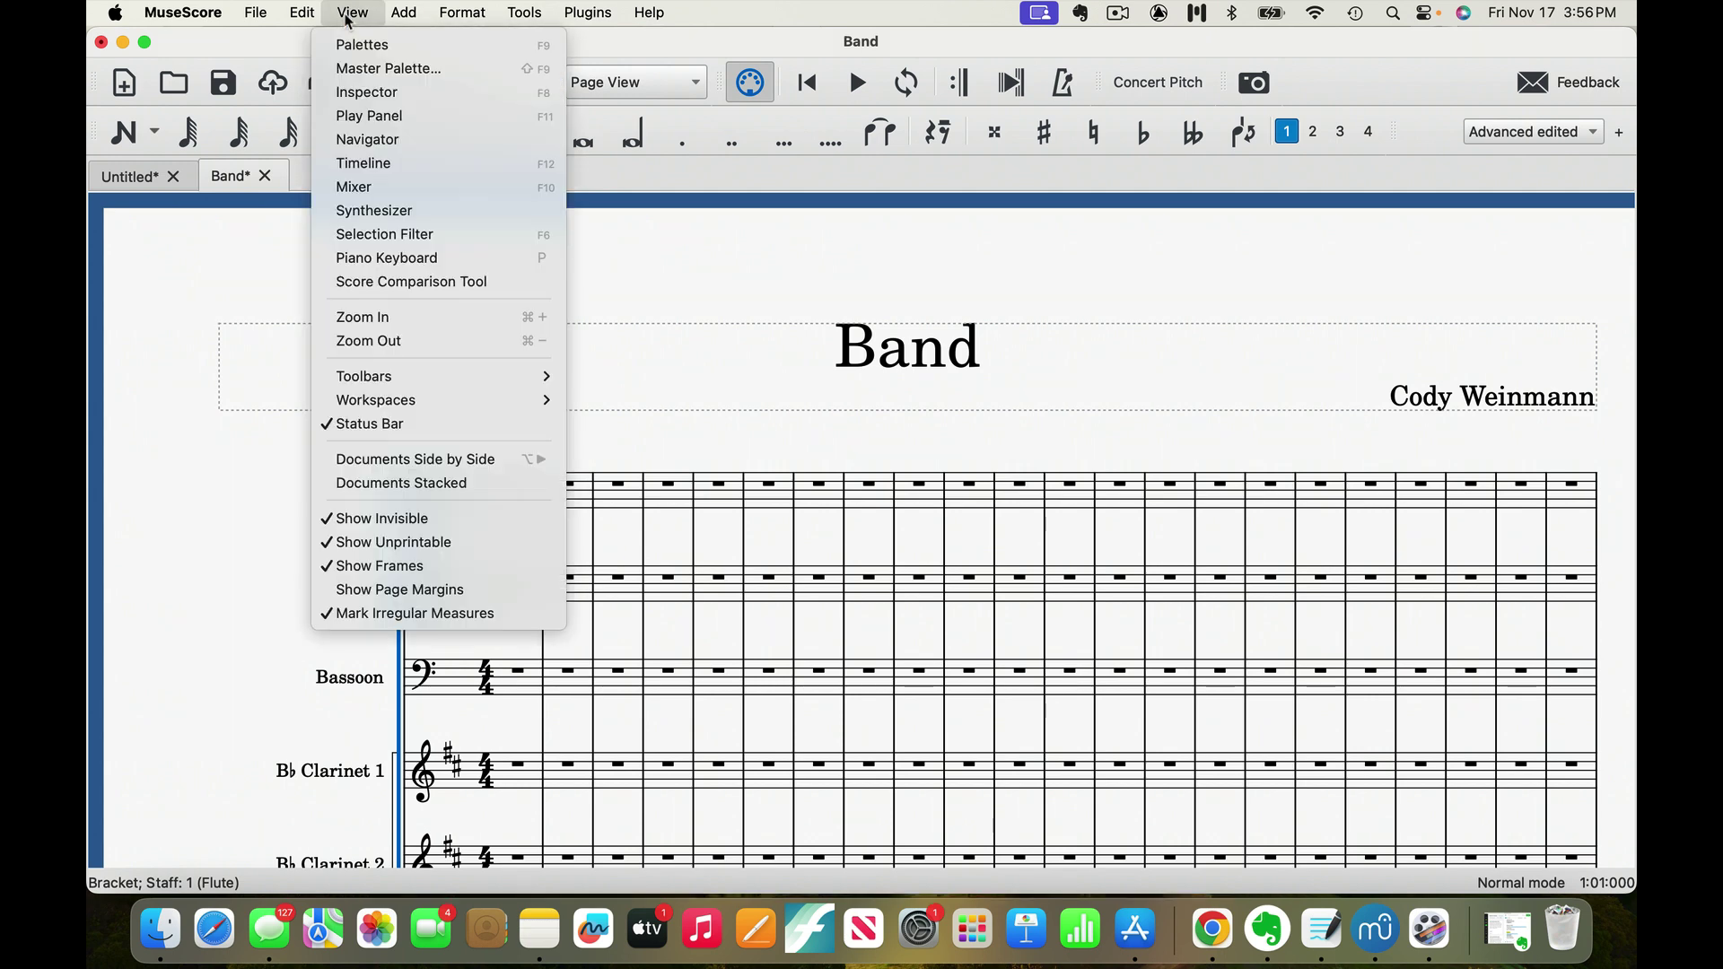
left_click(359, 70)
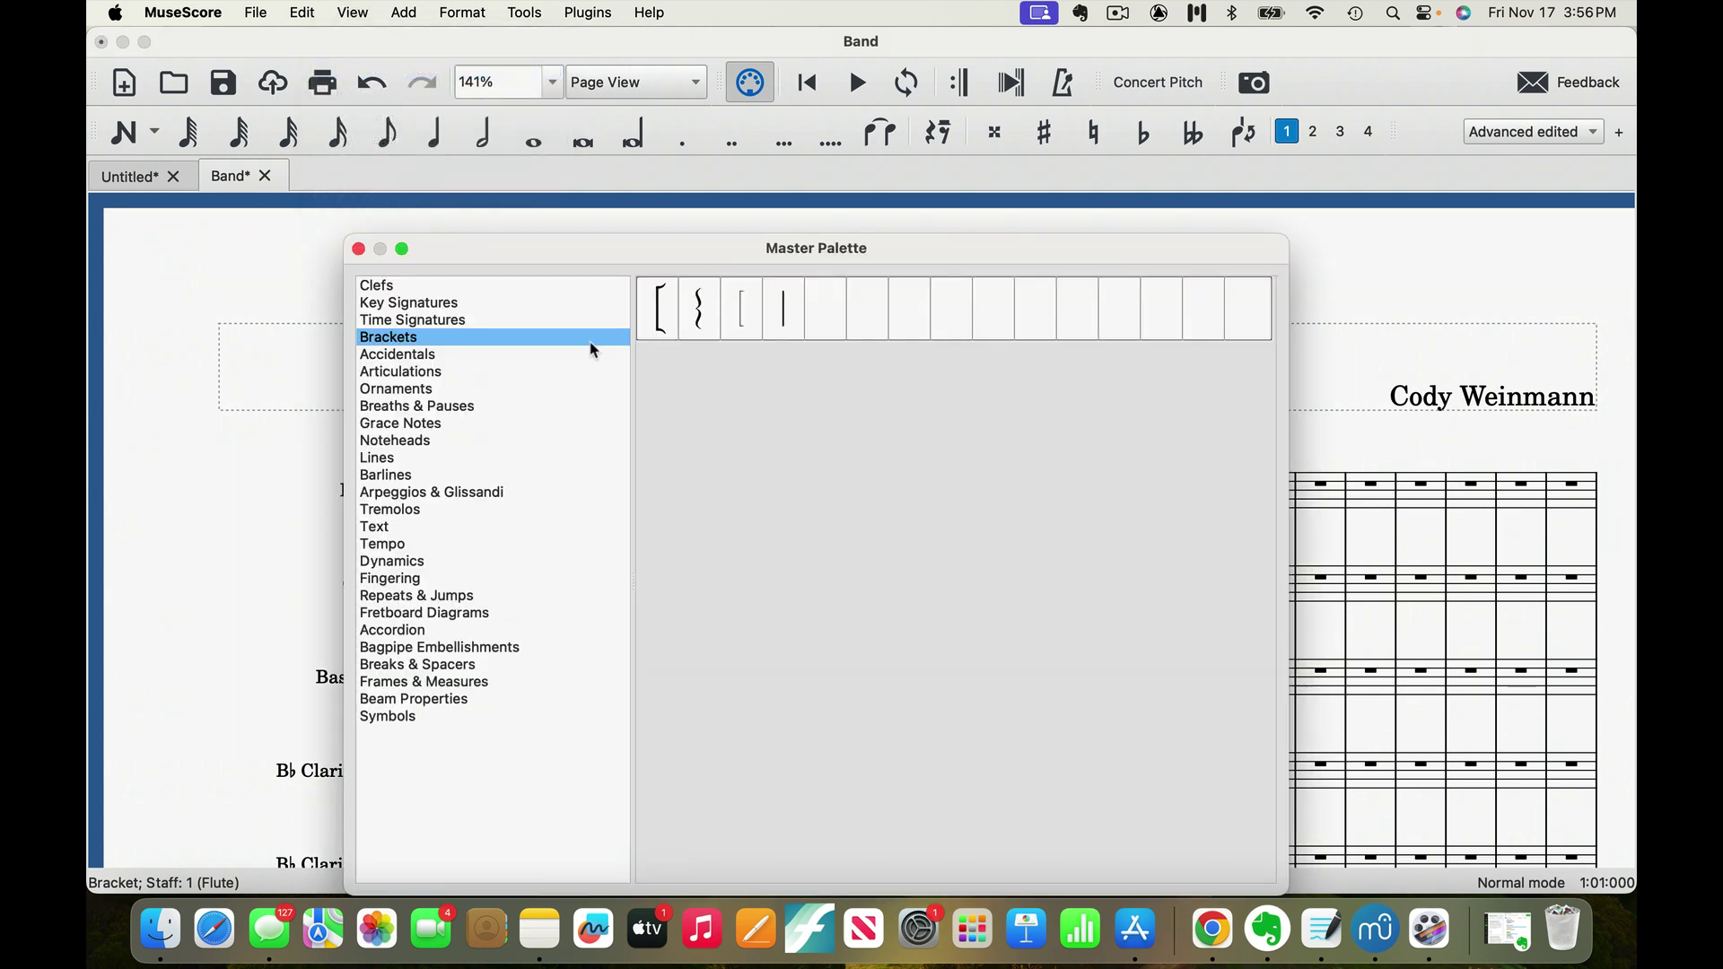
double_click(677, 336)
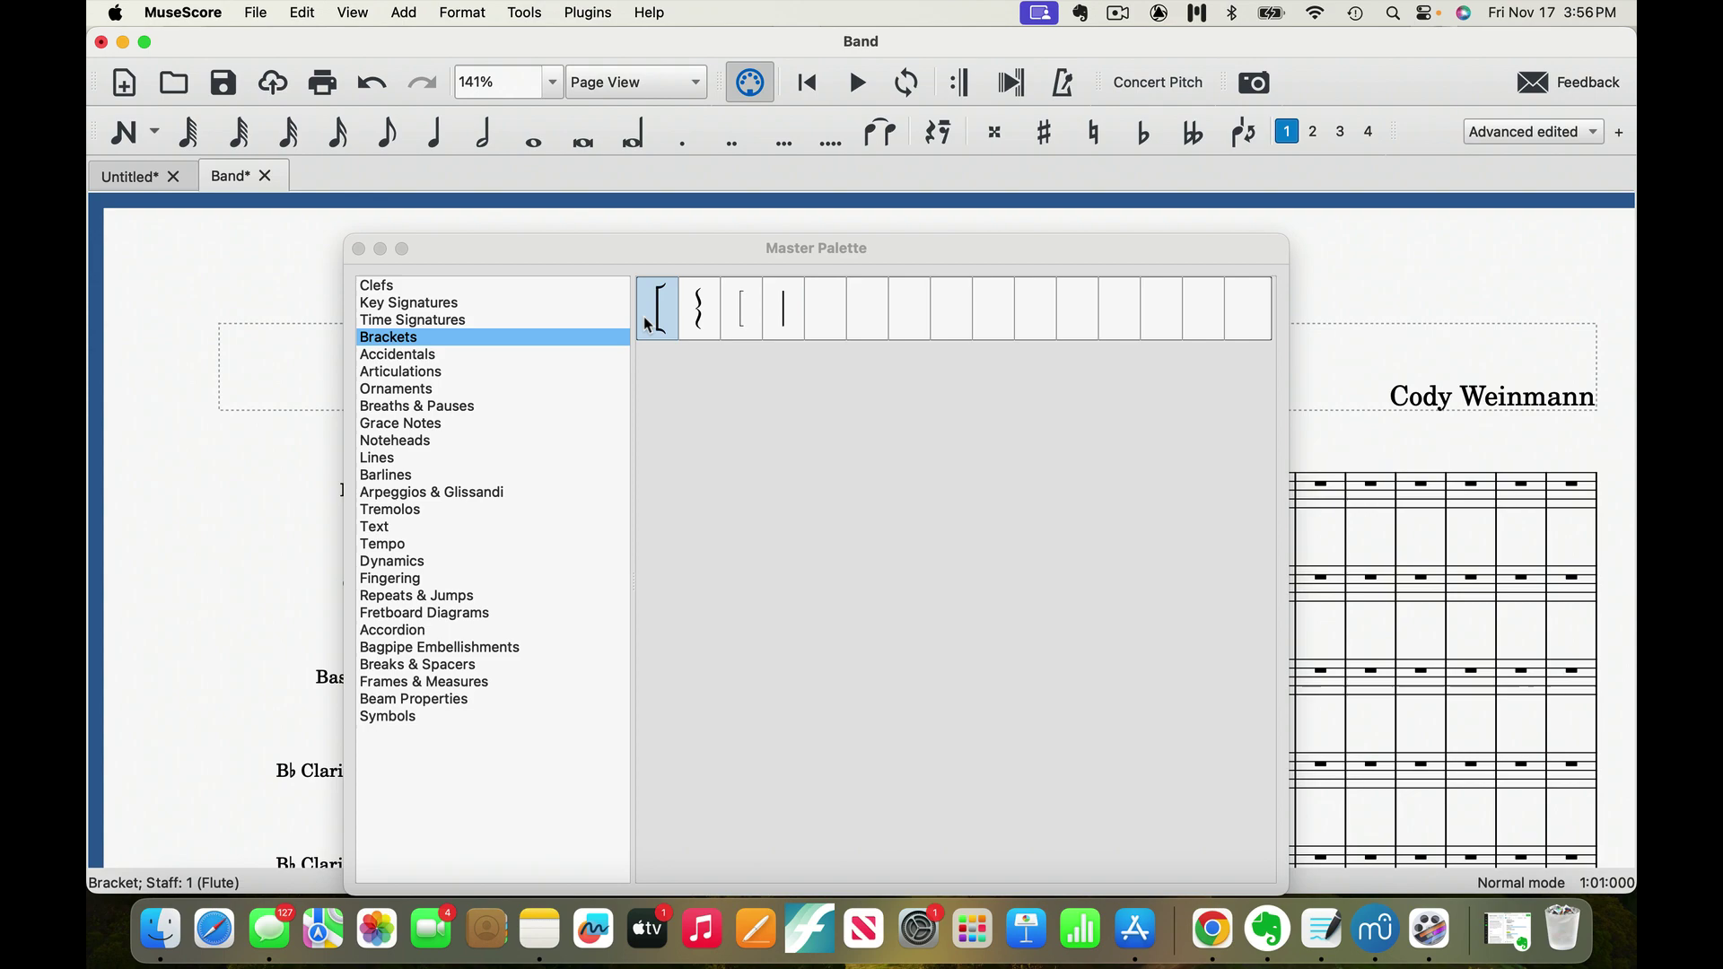
key("Escape")
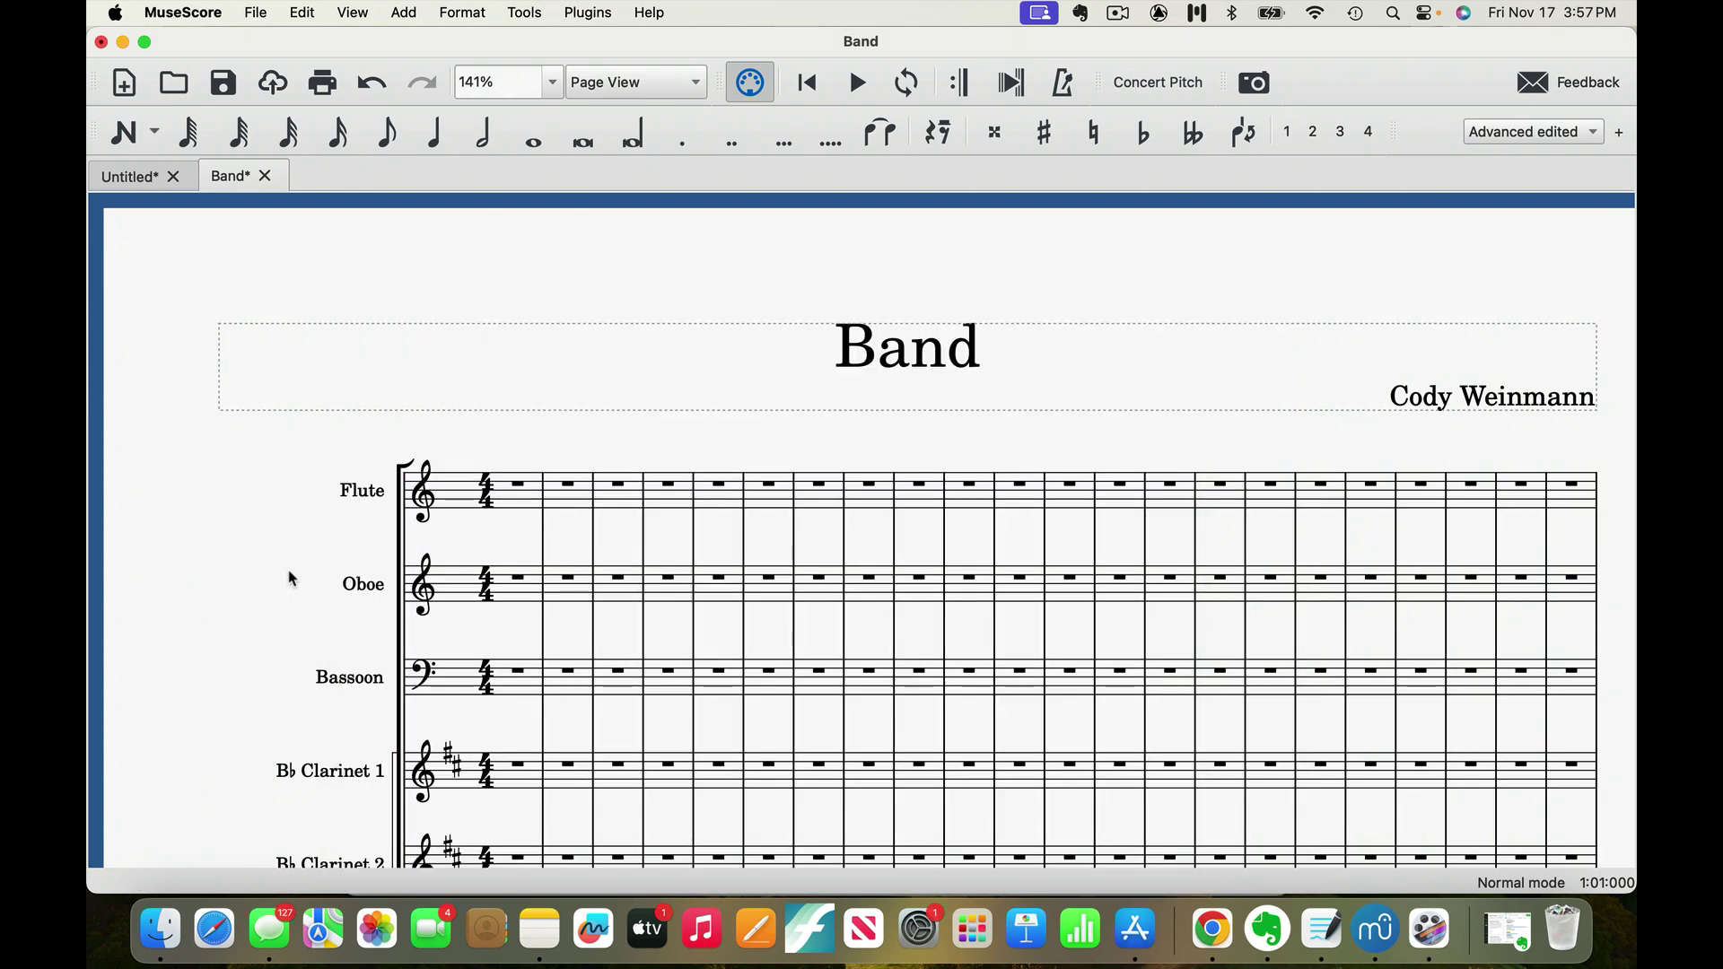
scroll(388, 514, "down", 10)
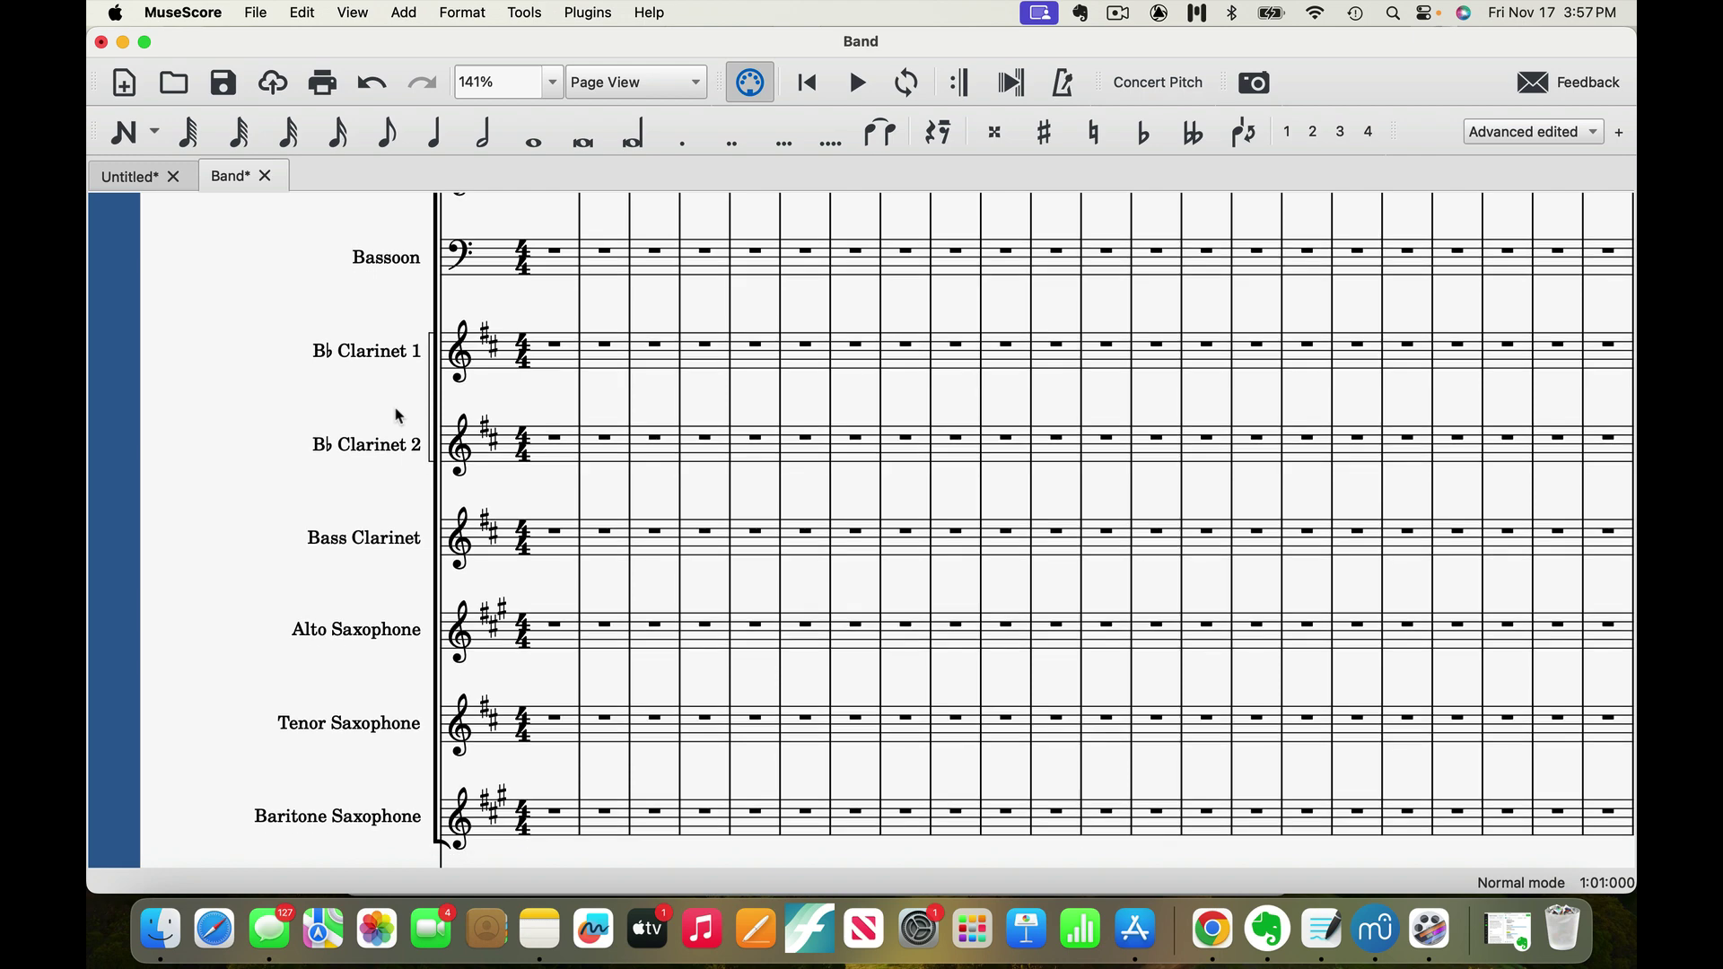
scroll(398, 416, "down", 4)
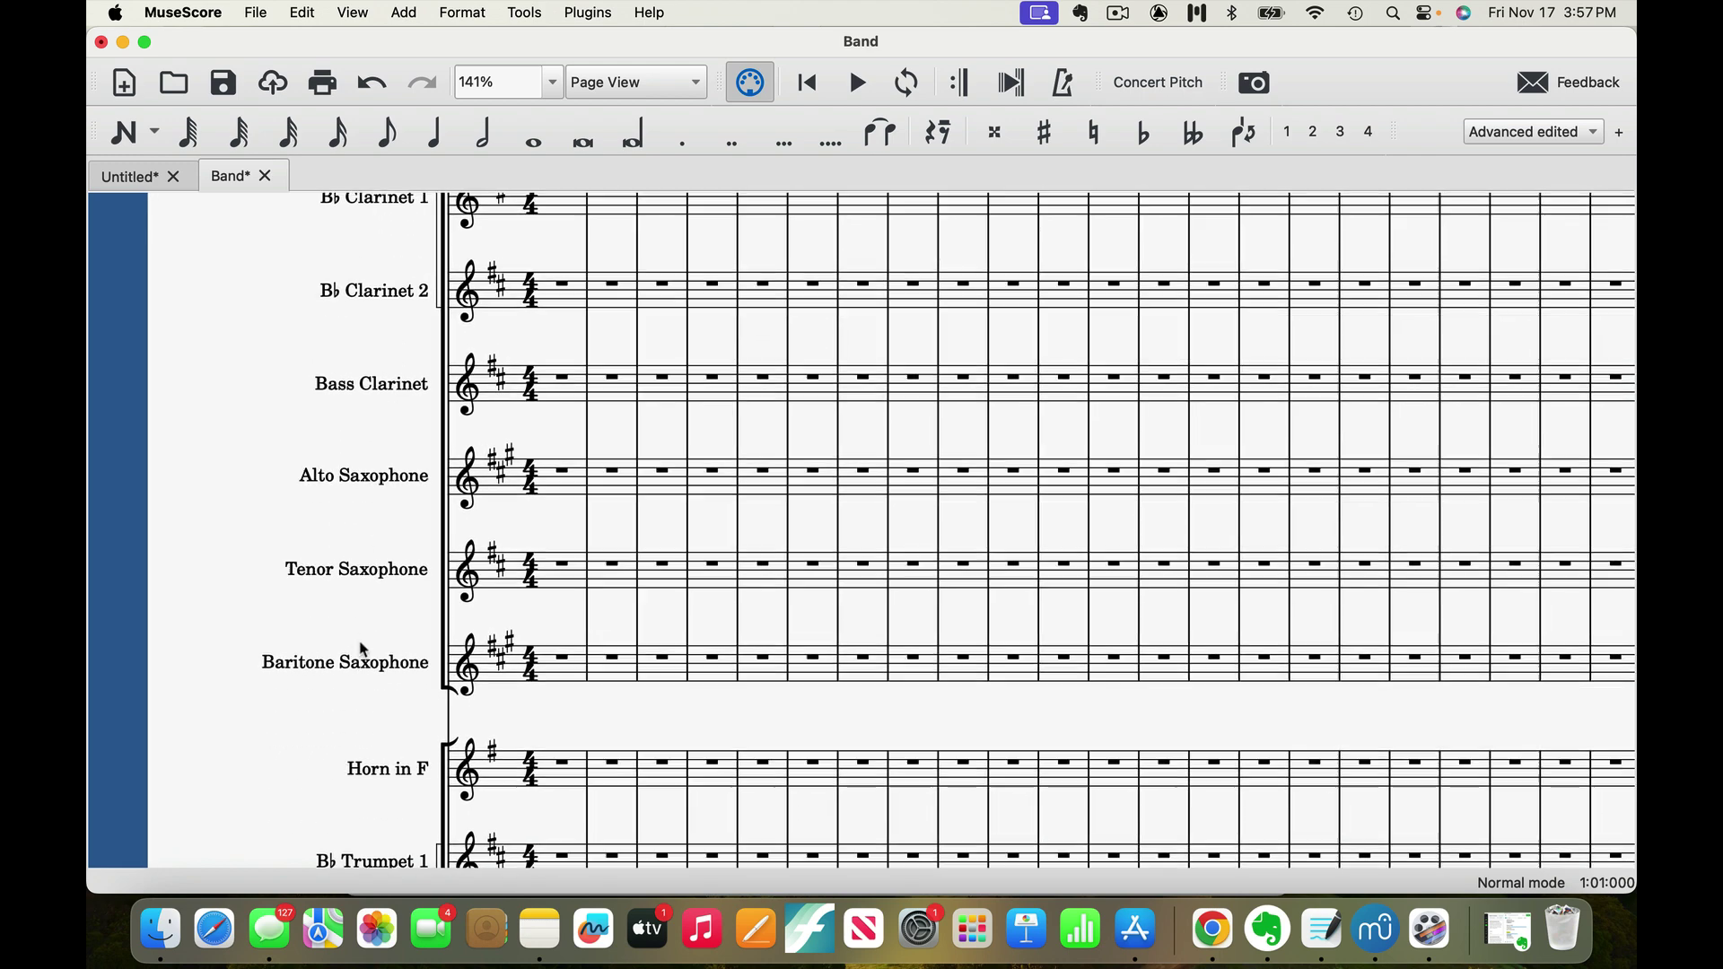
scroll(363, 648, "up", 7)
scroll(363, 648, "up", 4)
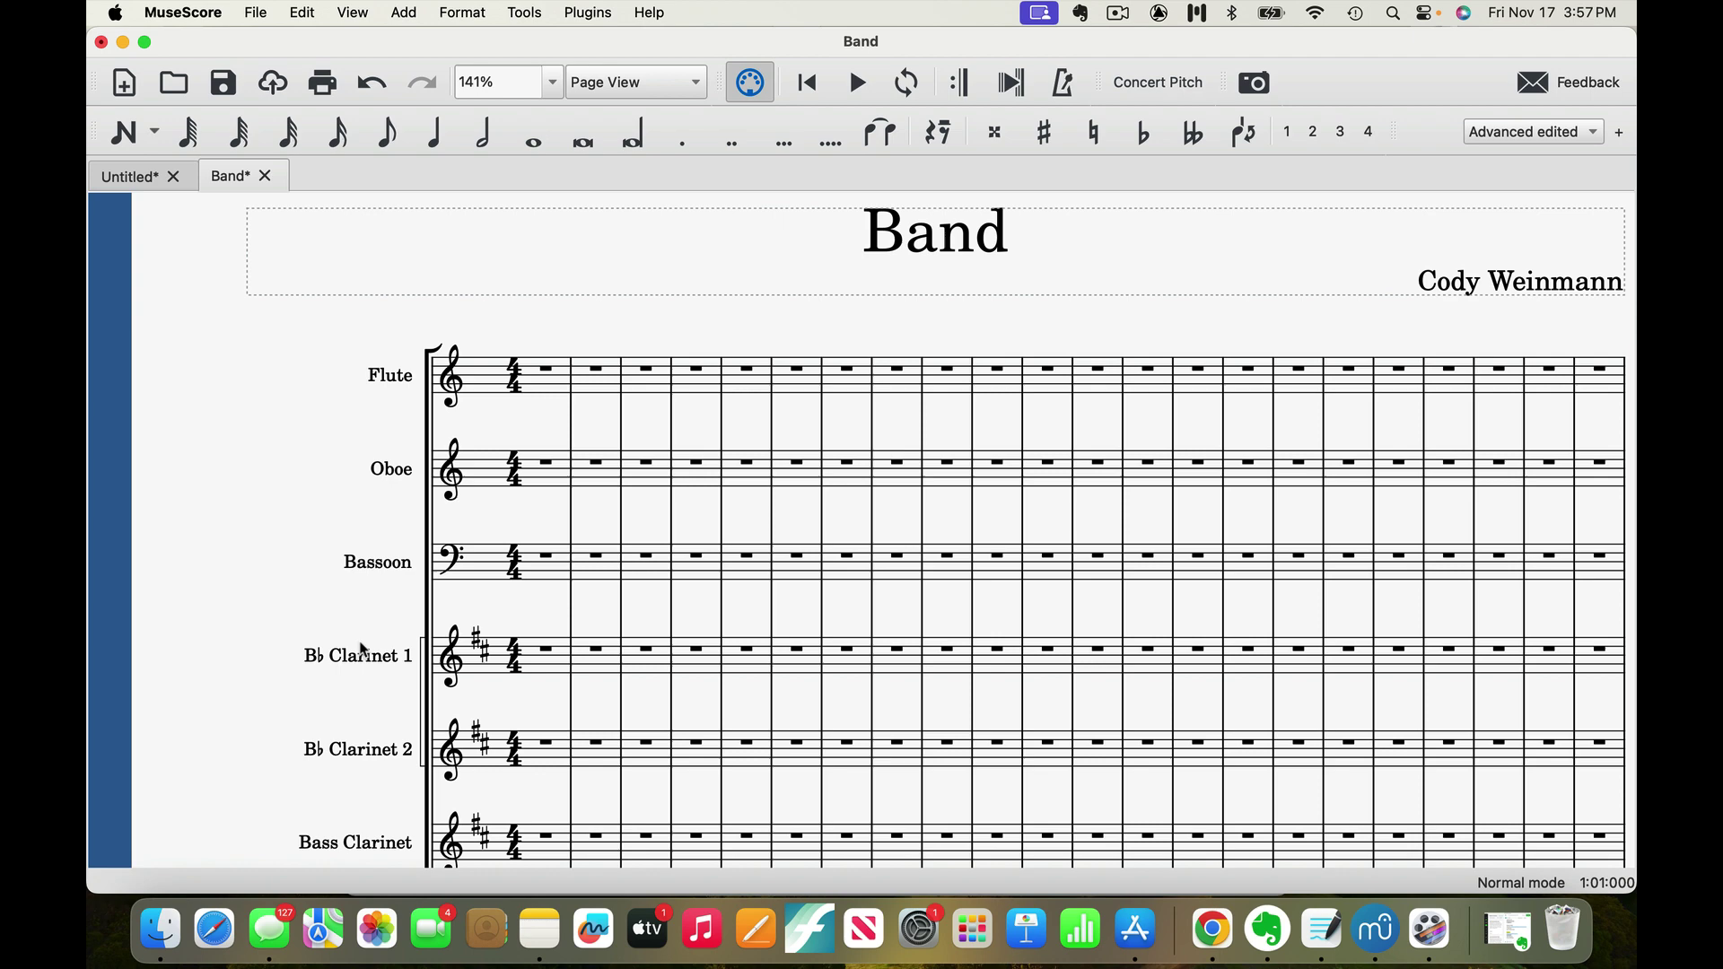
scroll(364, 648, "down", 6)
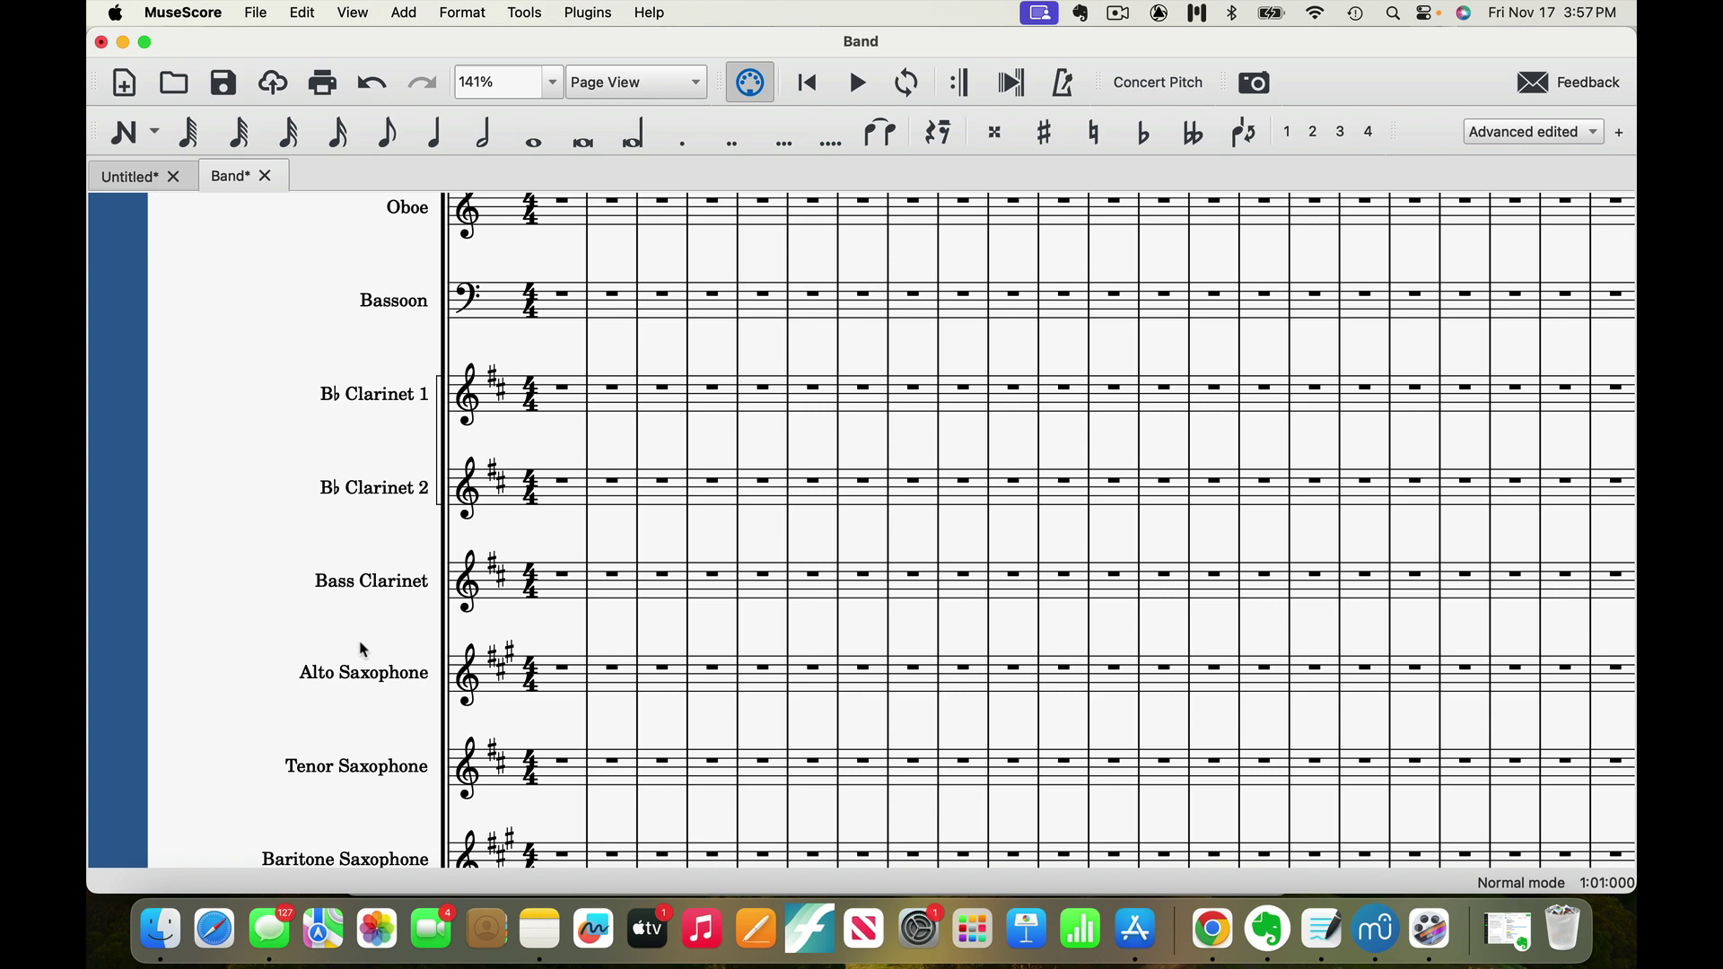
scroll(363, 649, "down", 4)
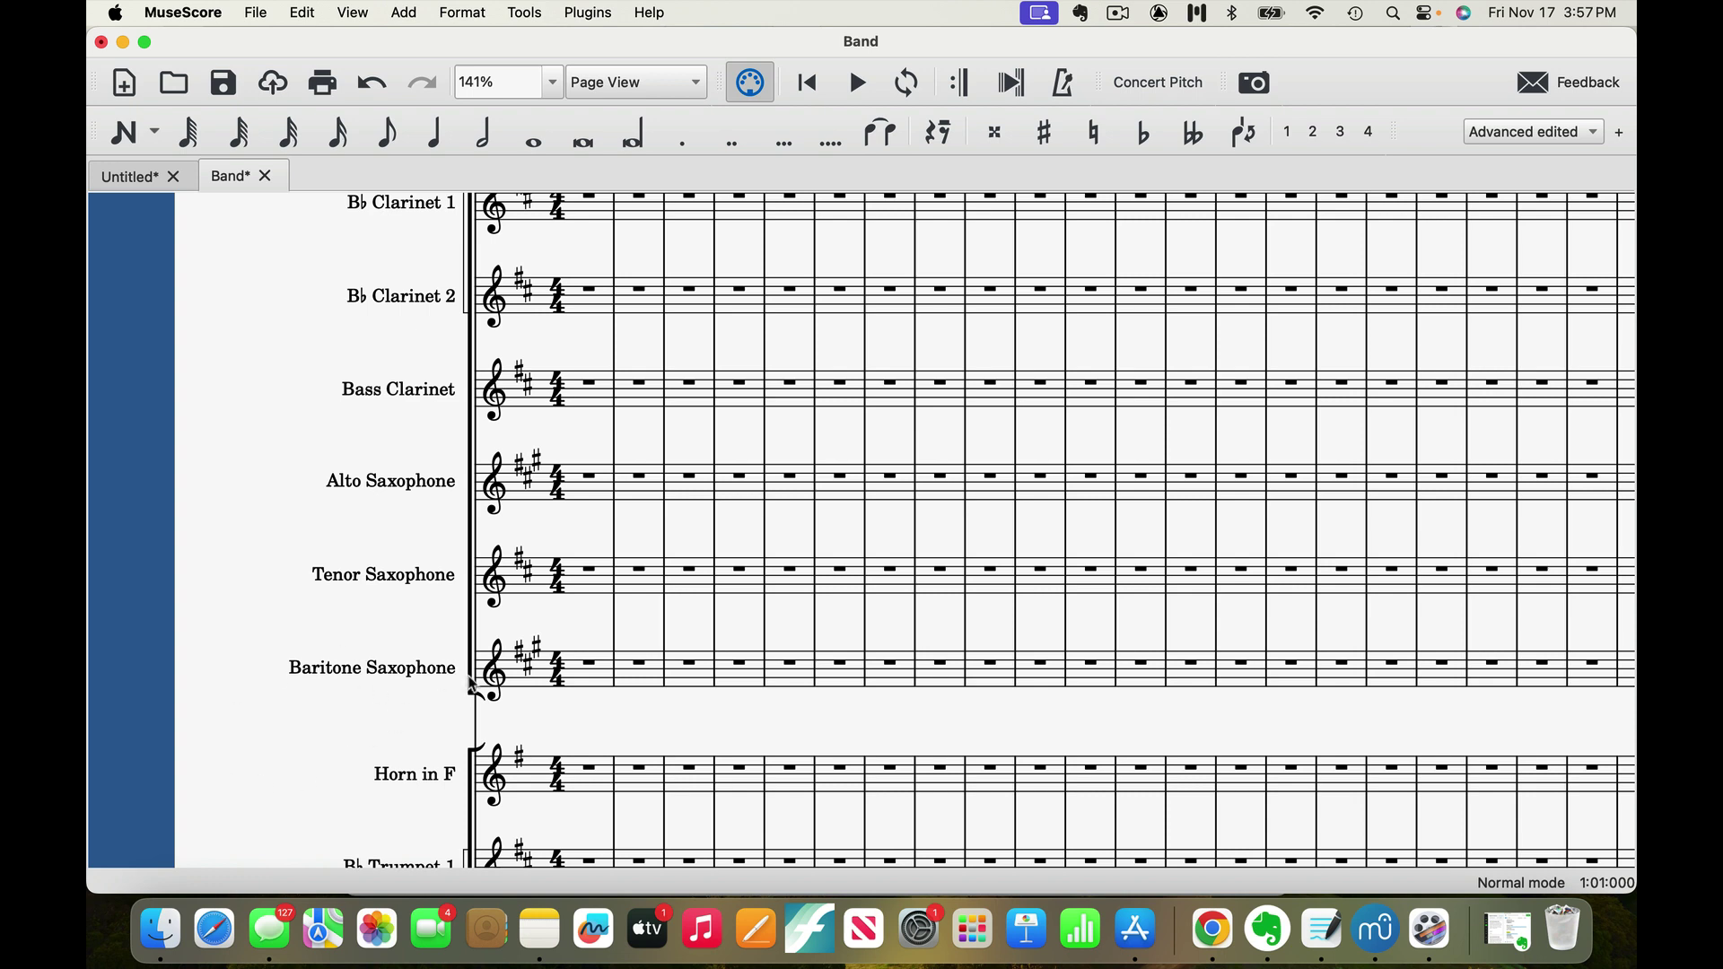
scroll(473, 686, "down", 7)
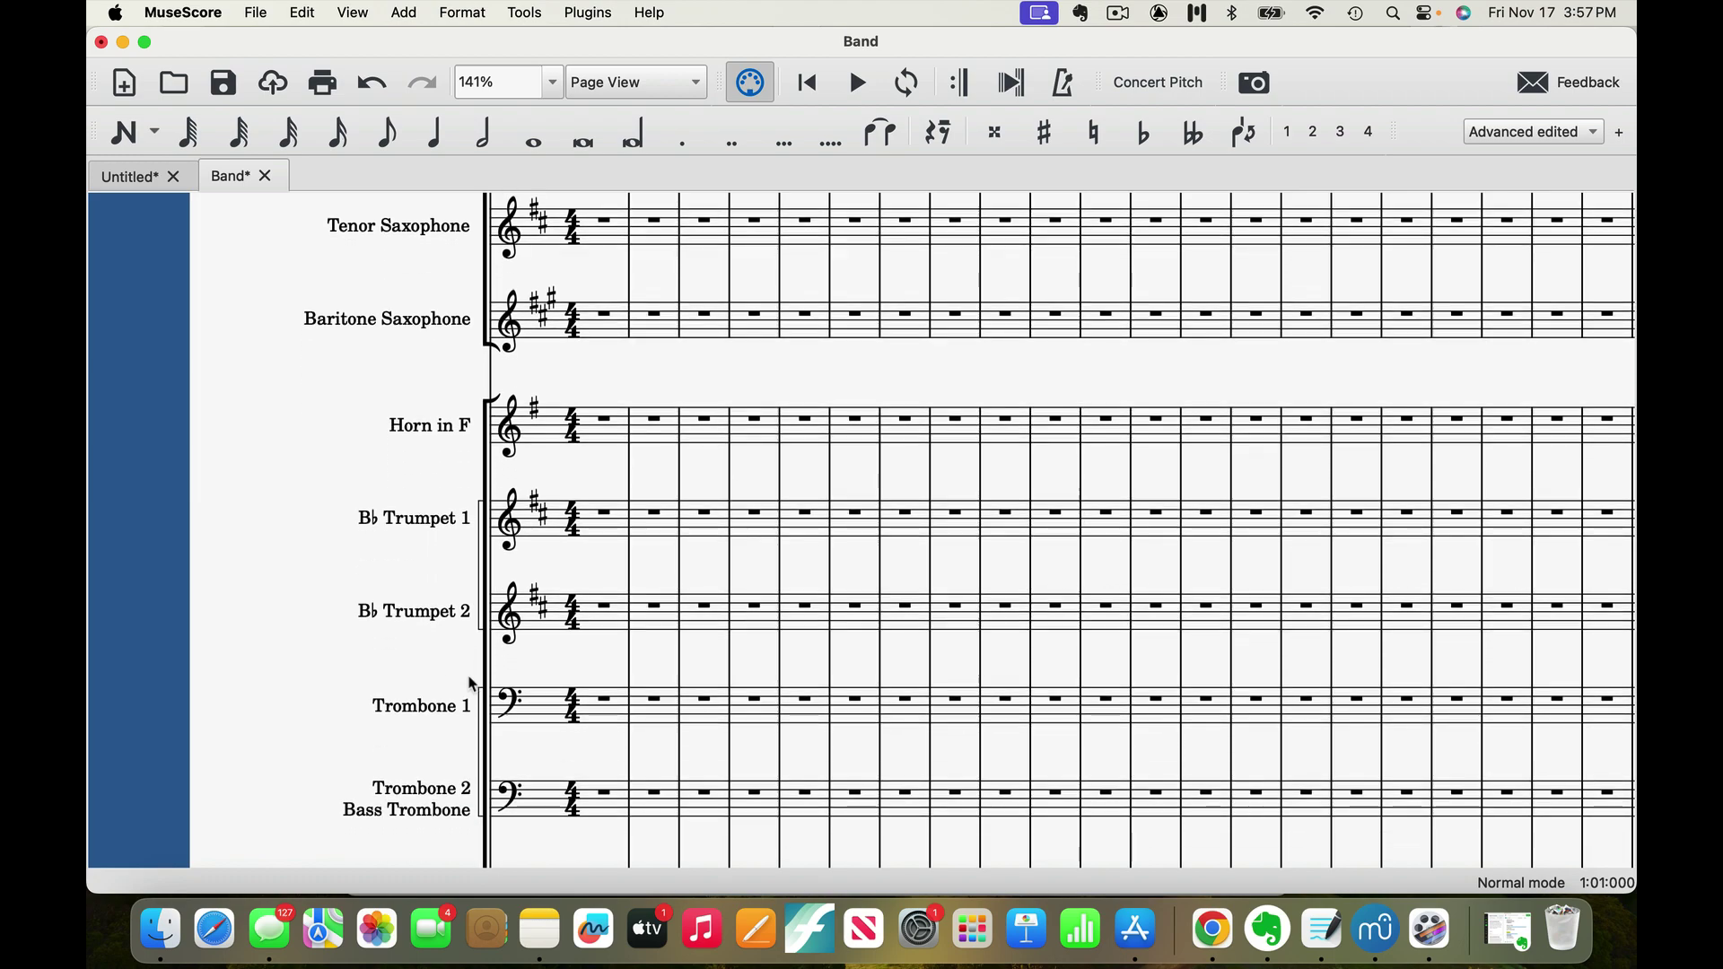
scroll(472, 684, "up", 6)
scroll(473, 685, "up", 5)
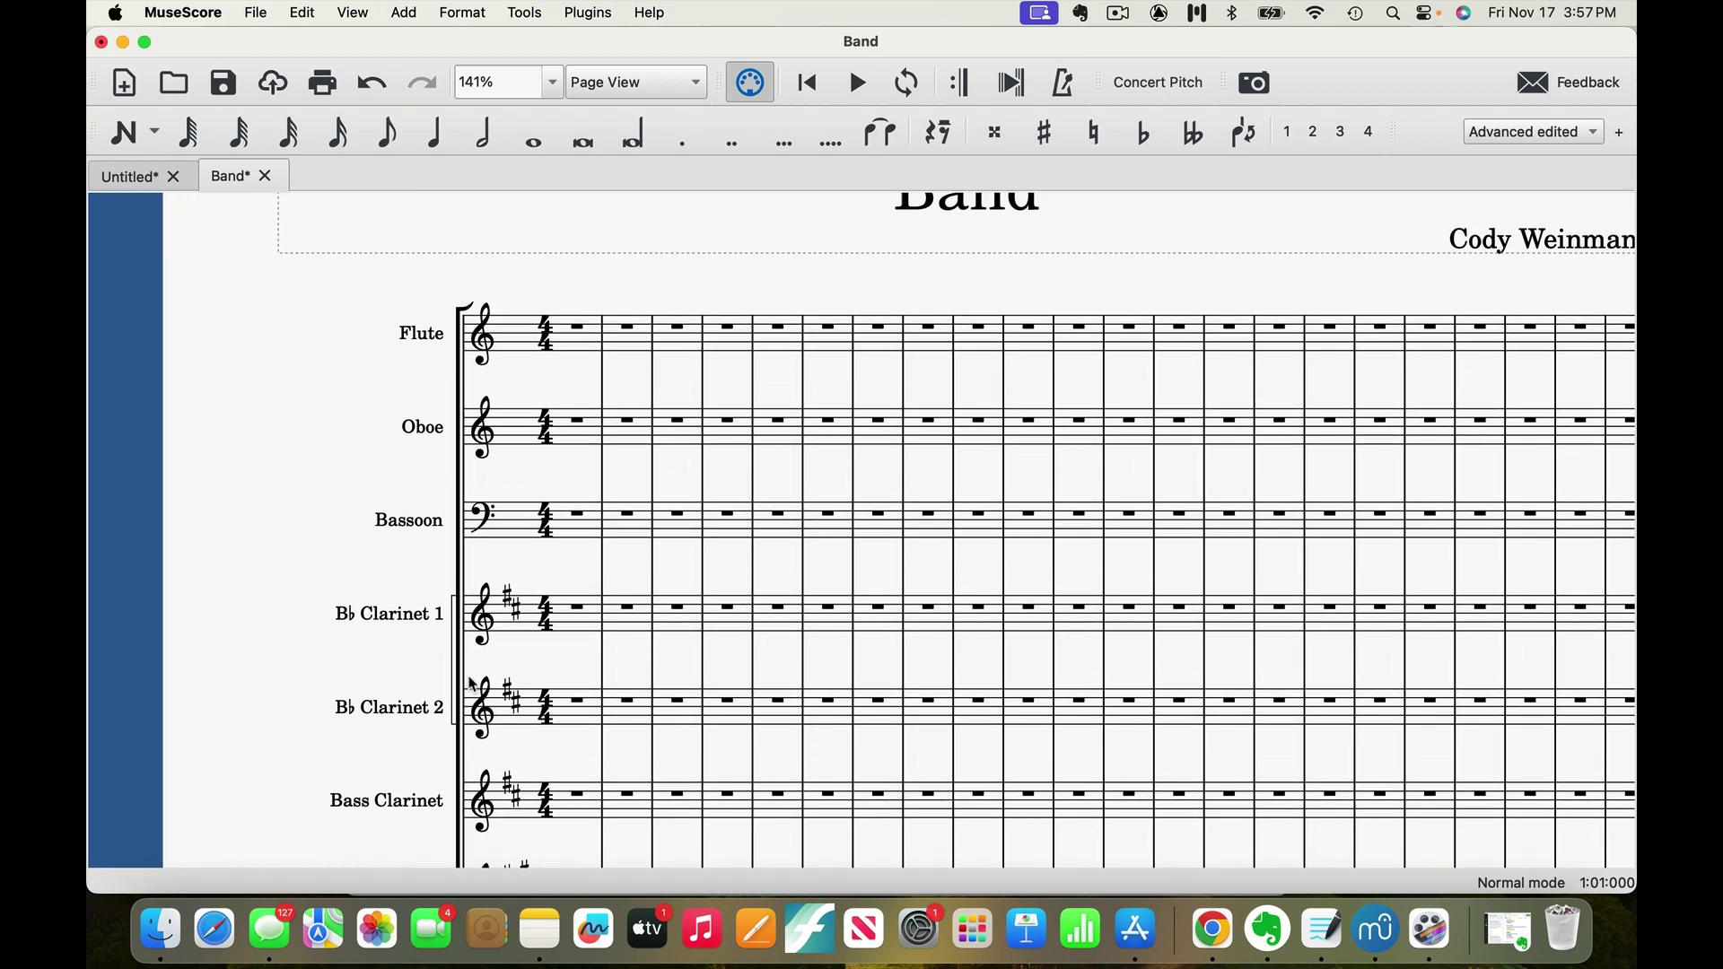
scroll(471, 528, "down", 4)
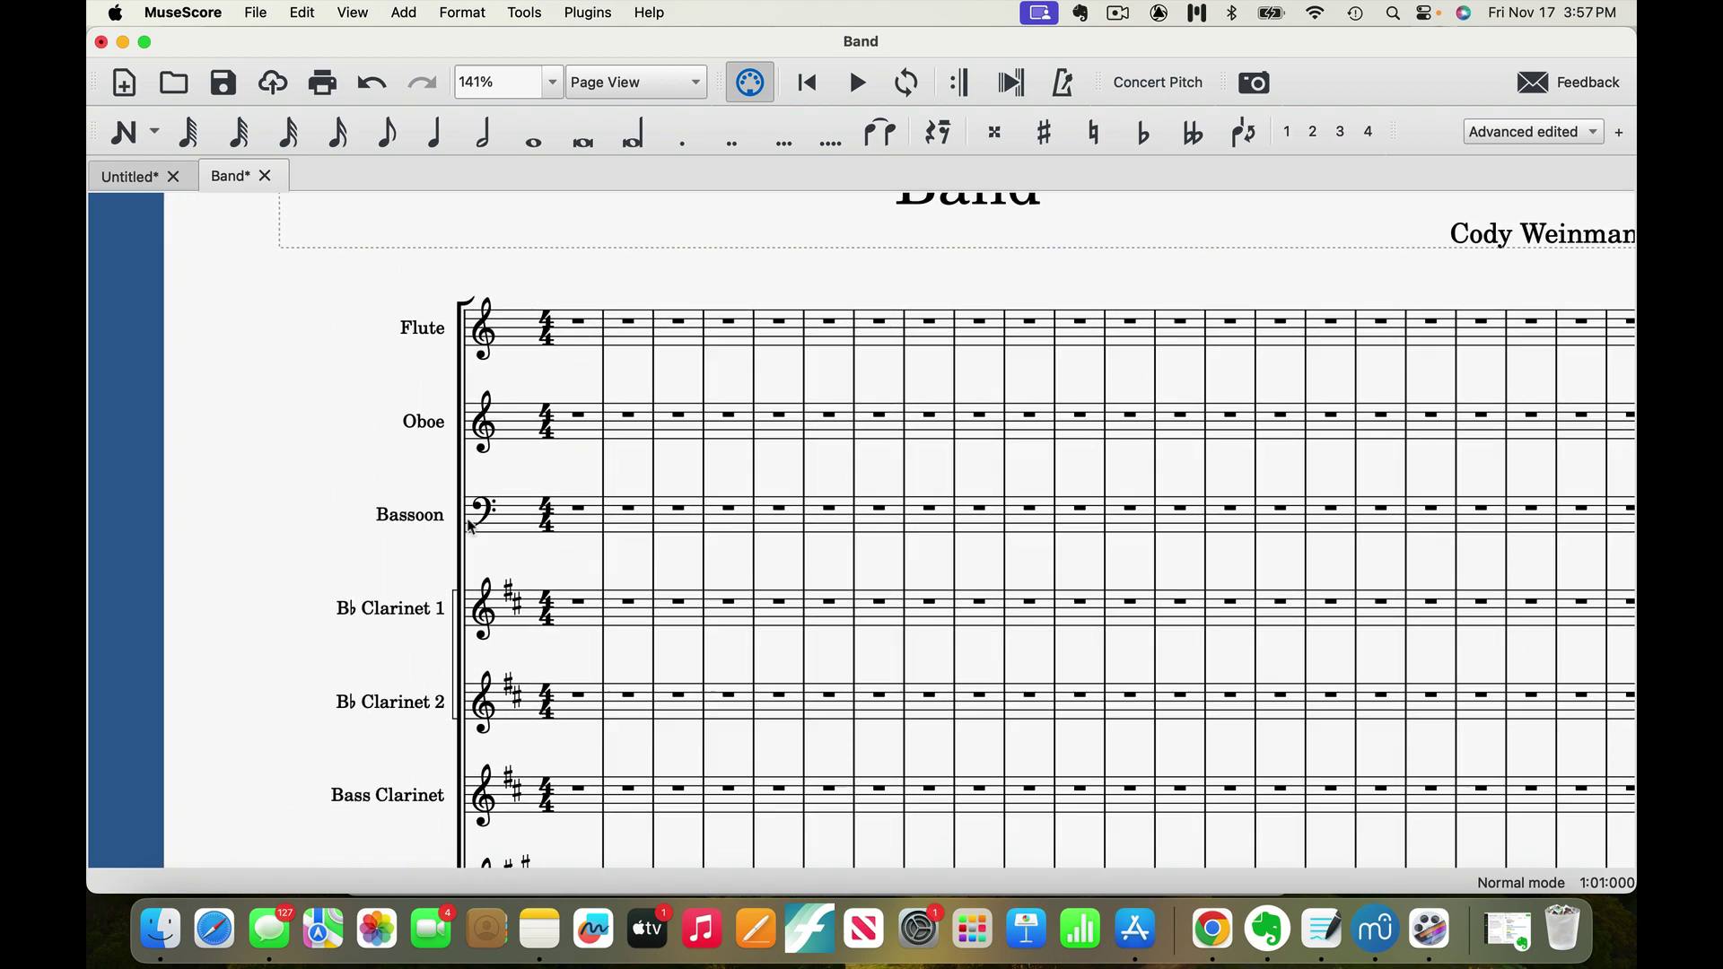
scroll(471, 527, "down", 3)
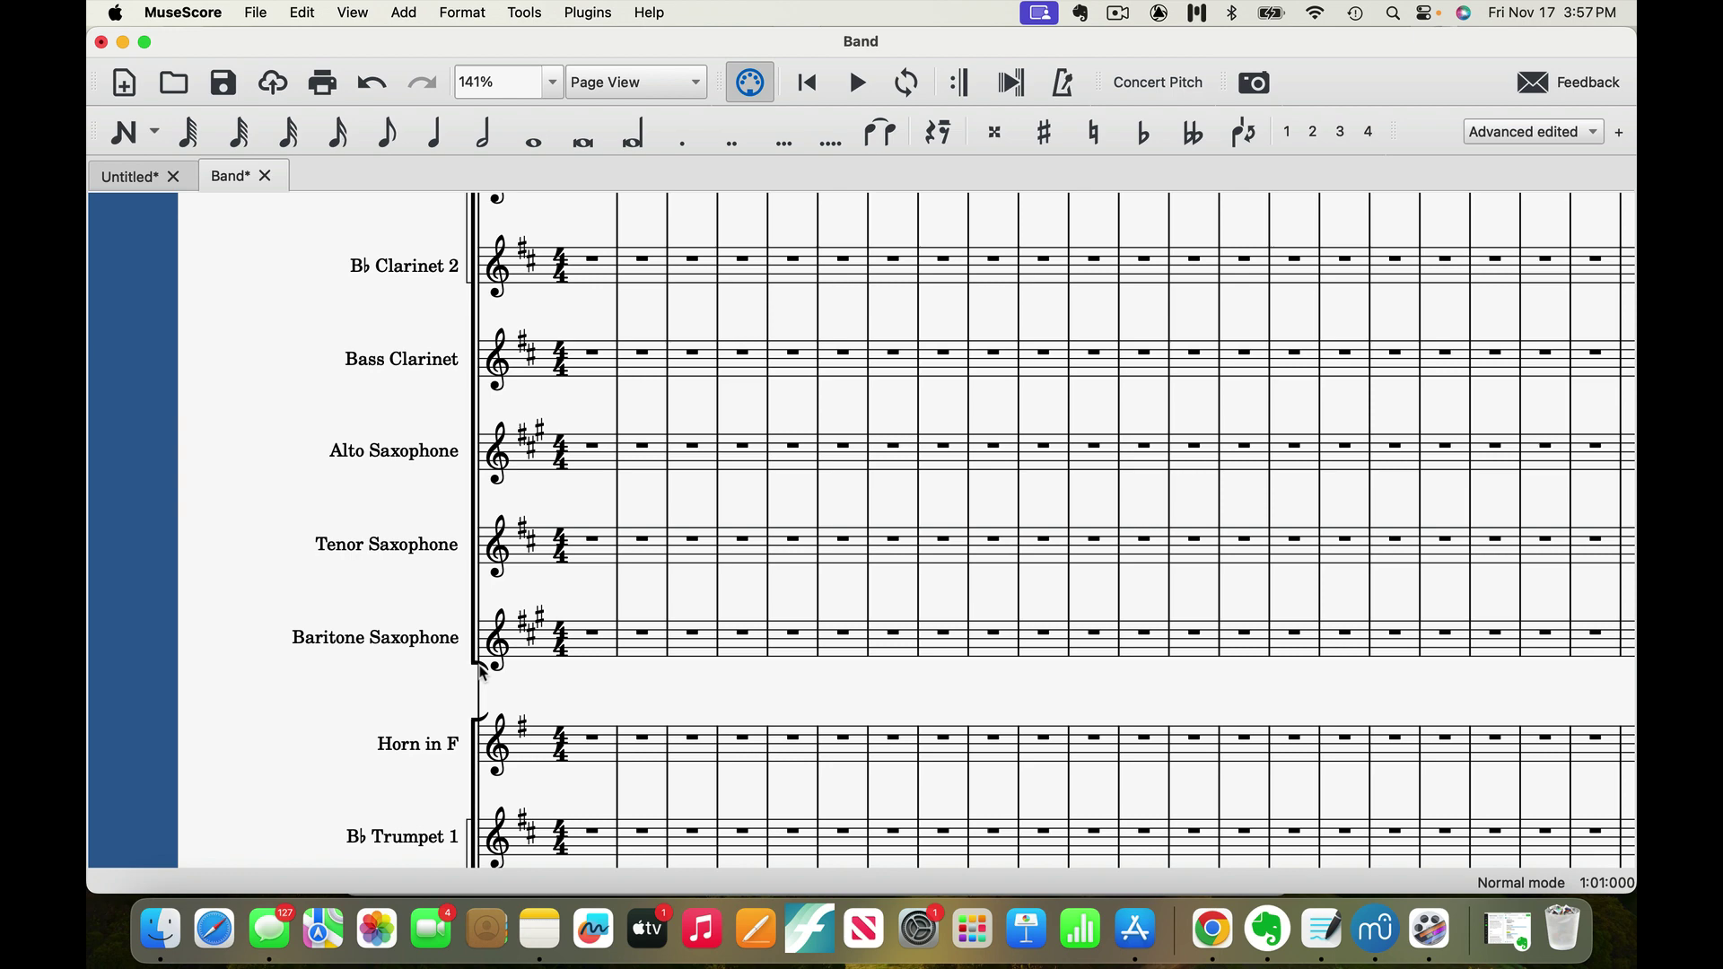
scroll(483, 673, "up", 7)
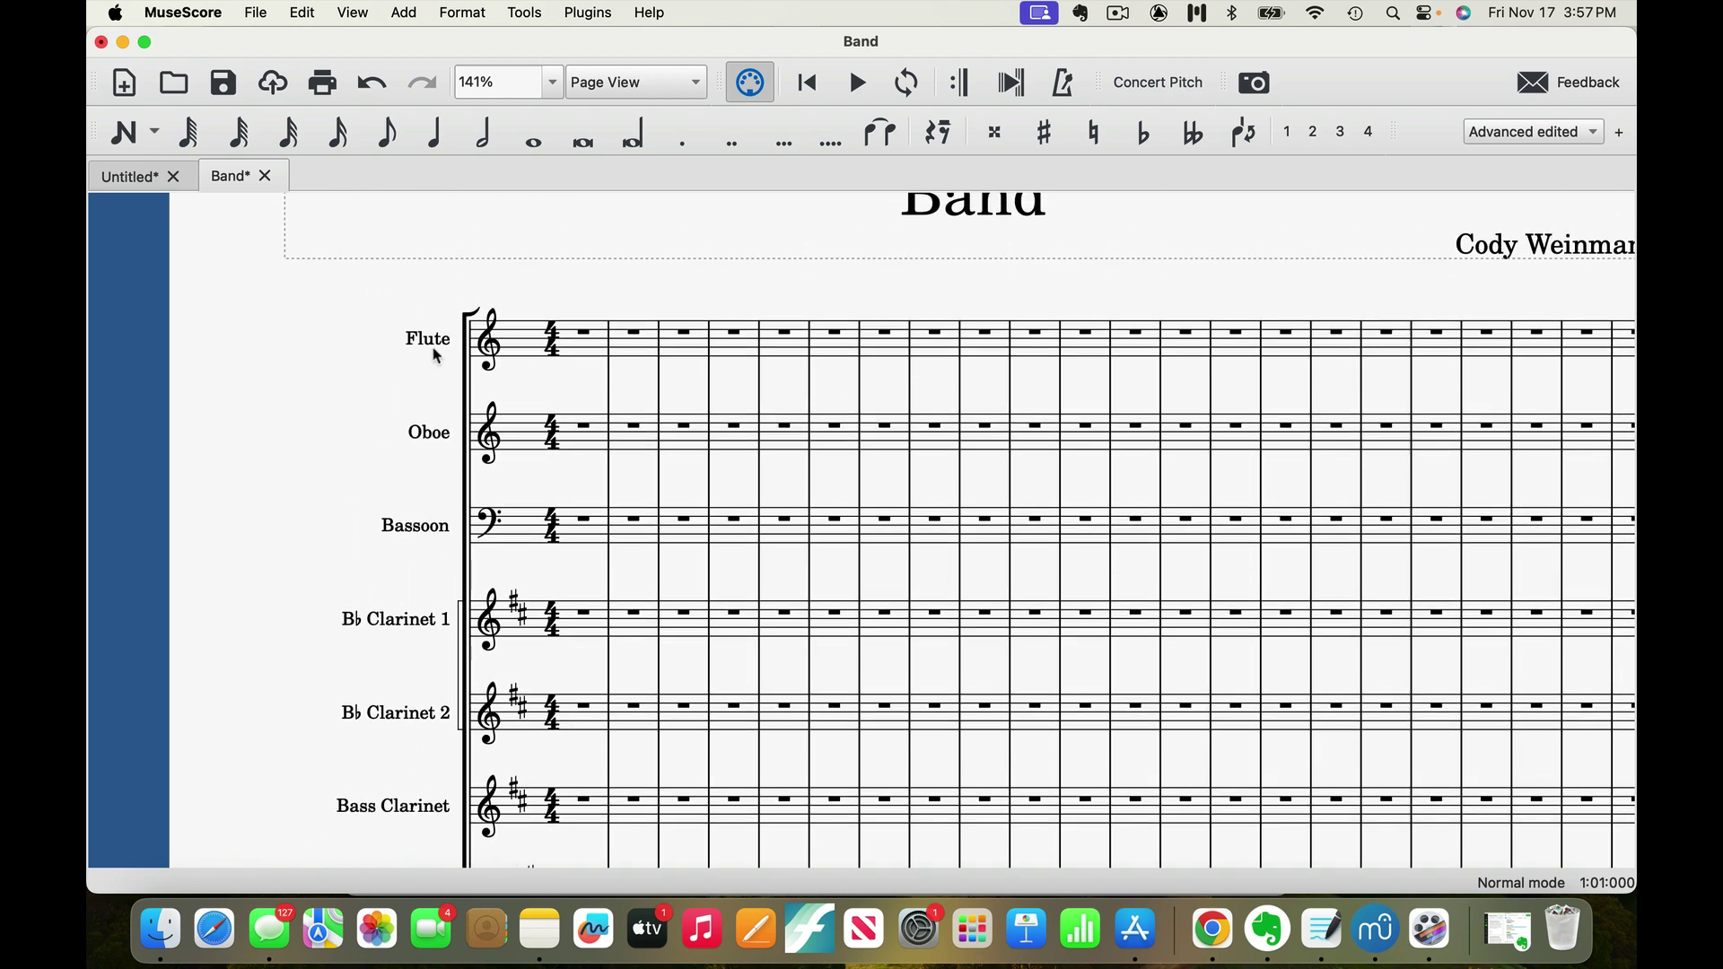
scroll(483, 545, "down", 10)
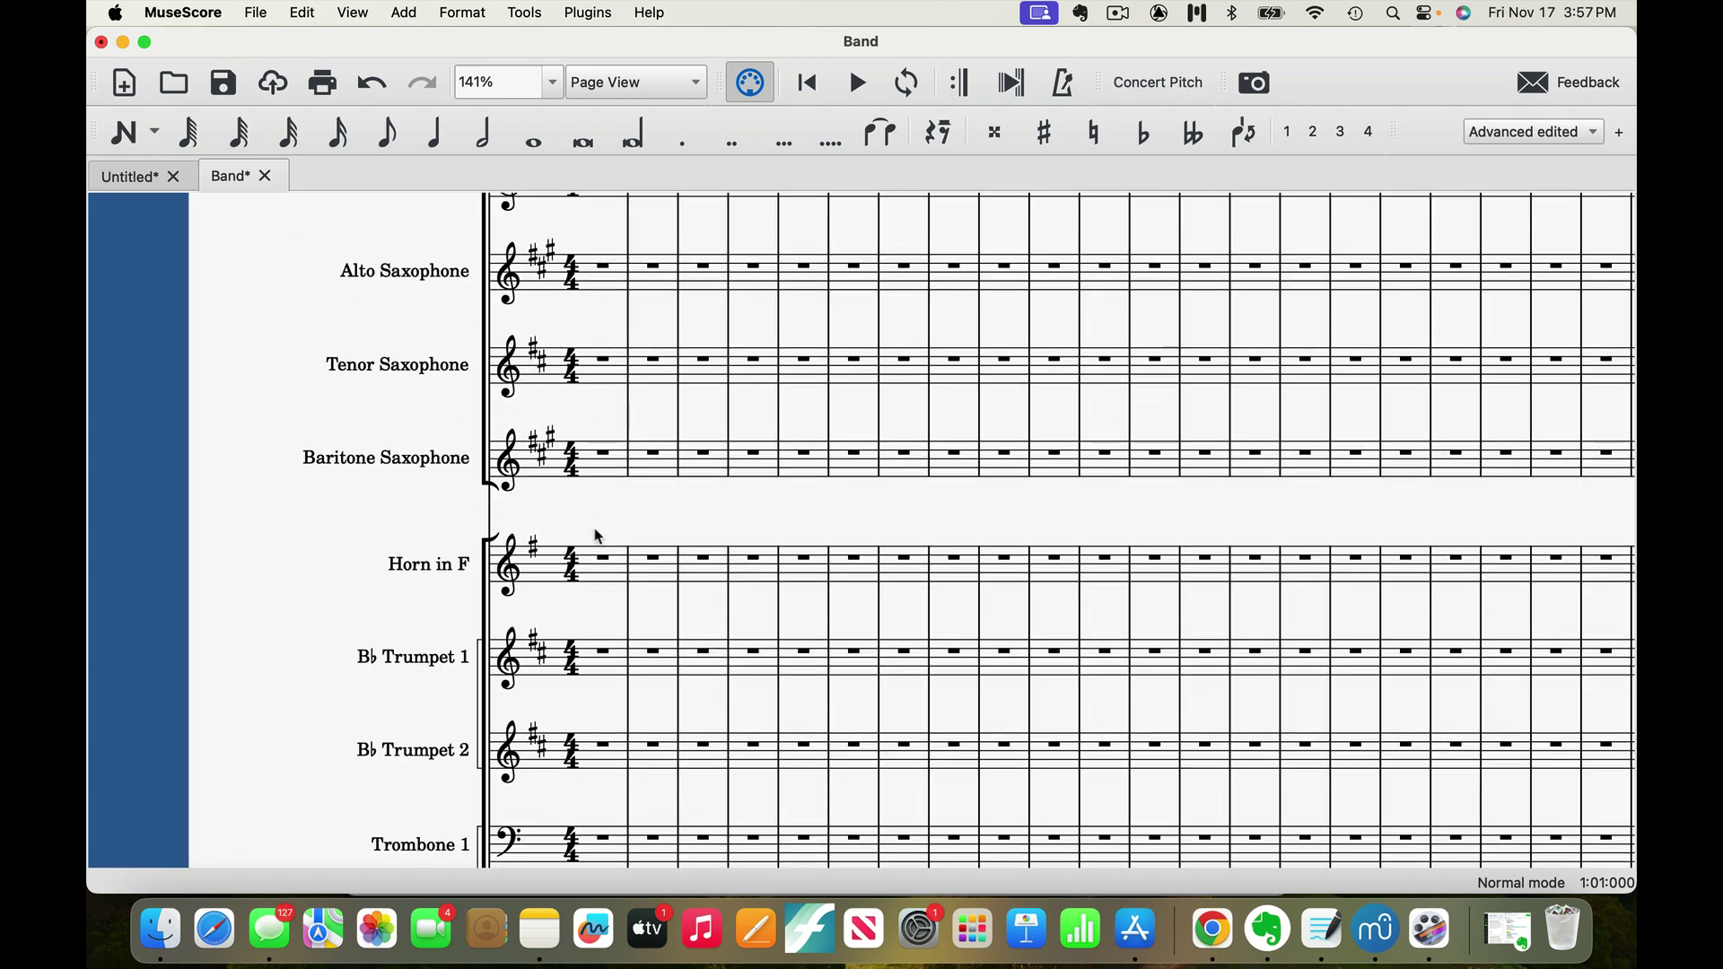
scroll(531, 588, "down", 4)
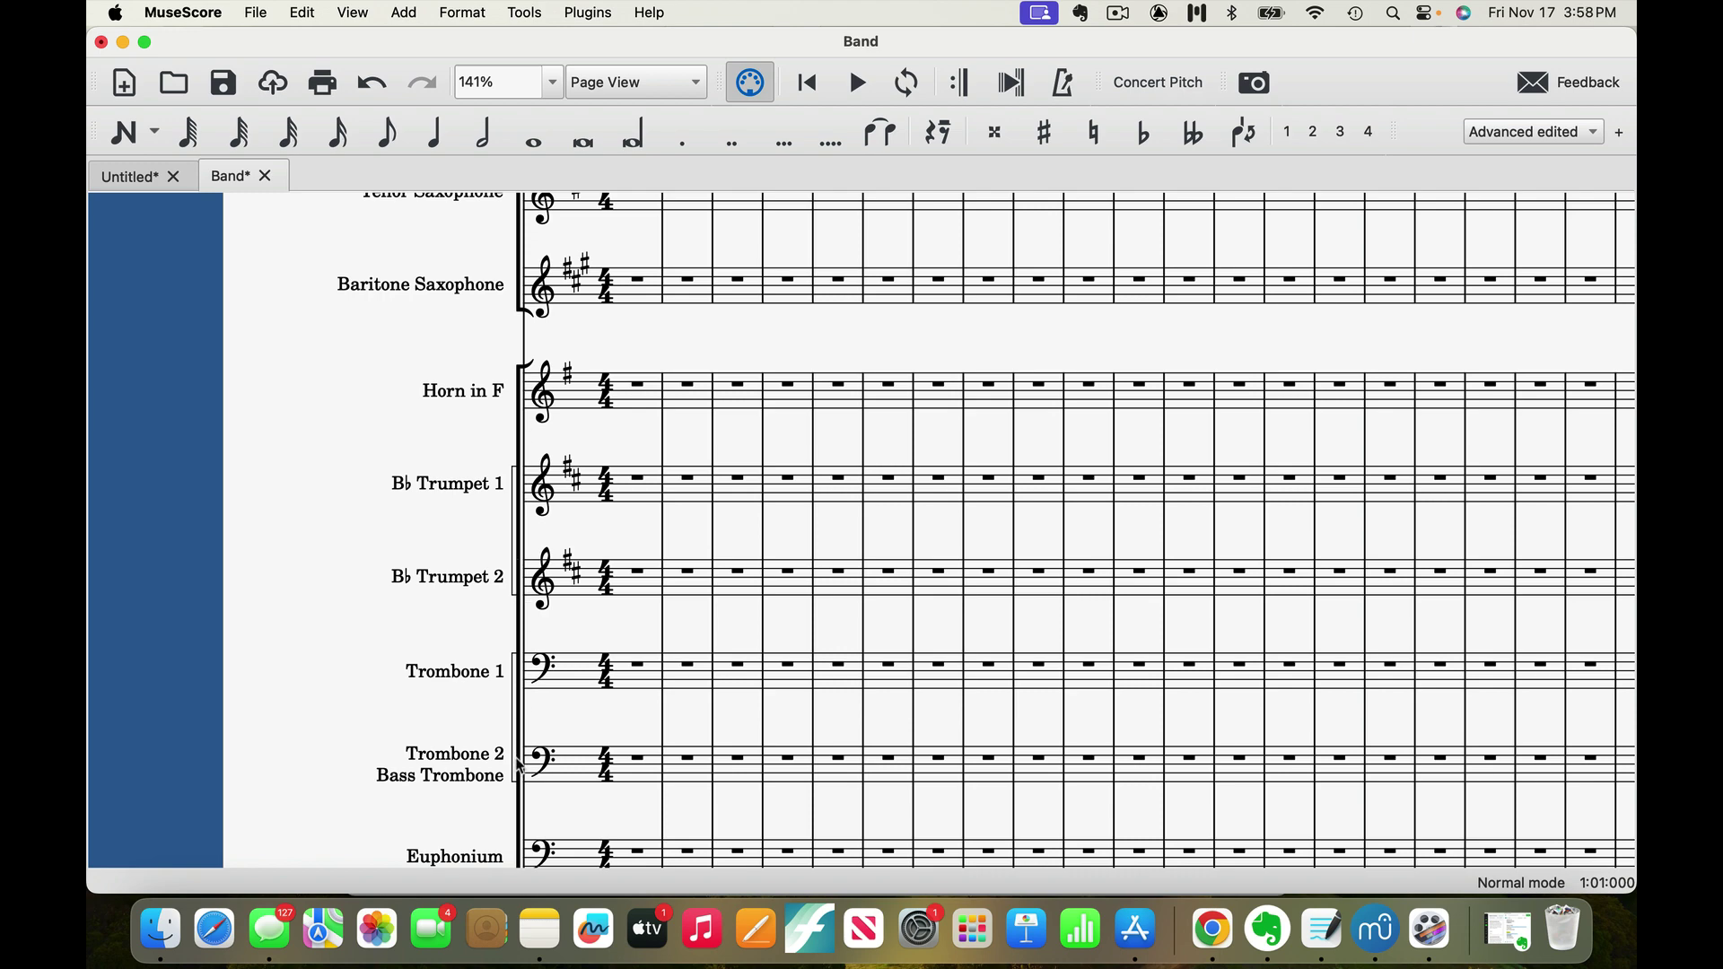
scroll(519, 767, "down", 5)
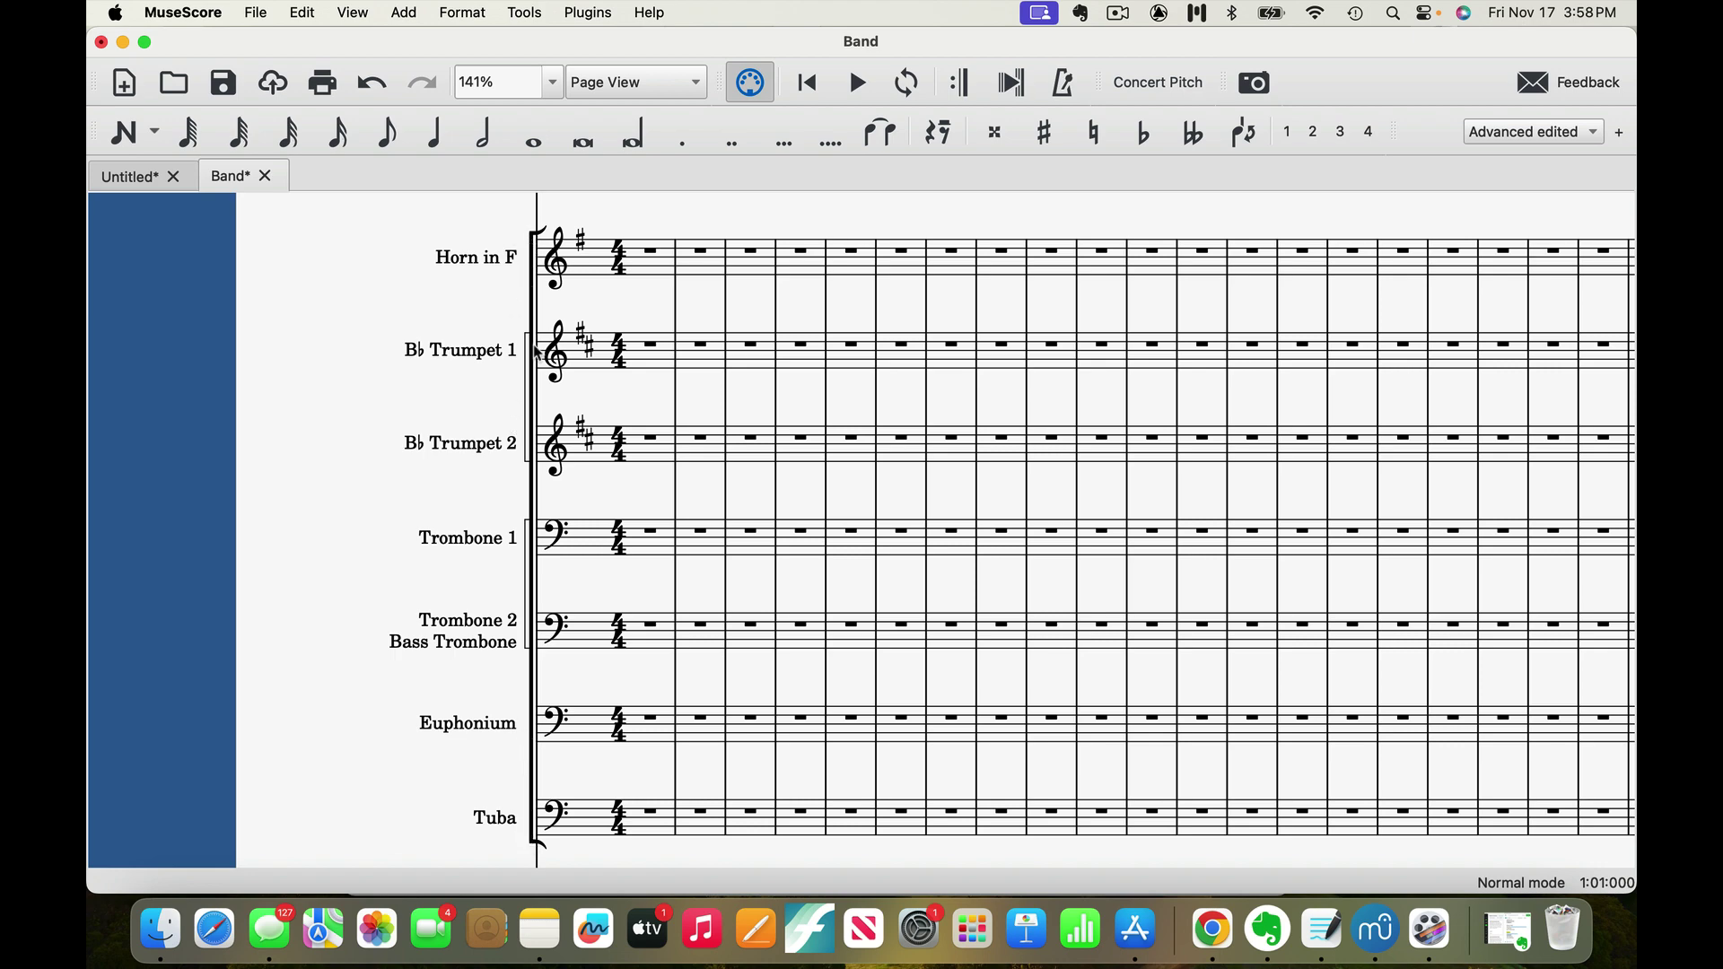
scroll(551, 848, "down", 10)
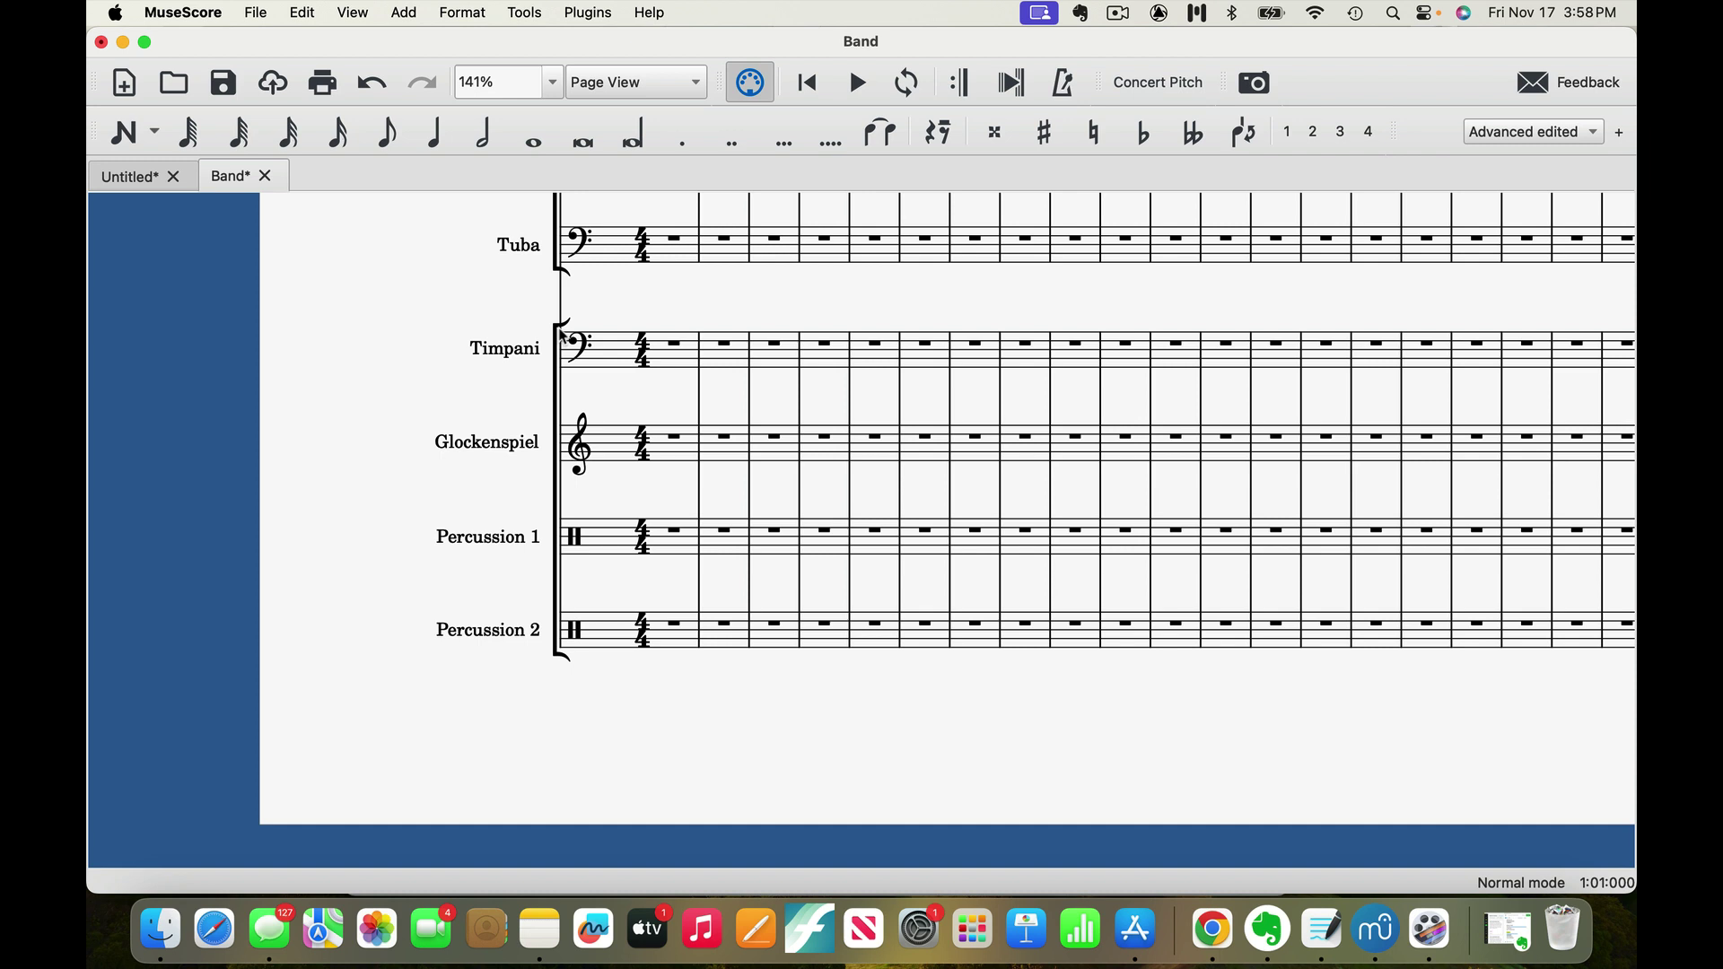
left_click(522, 350)
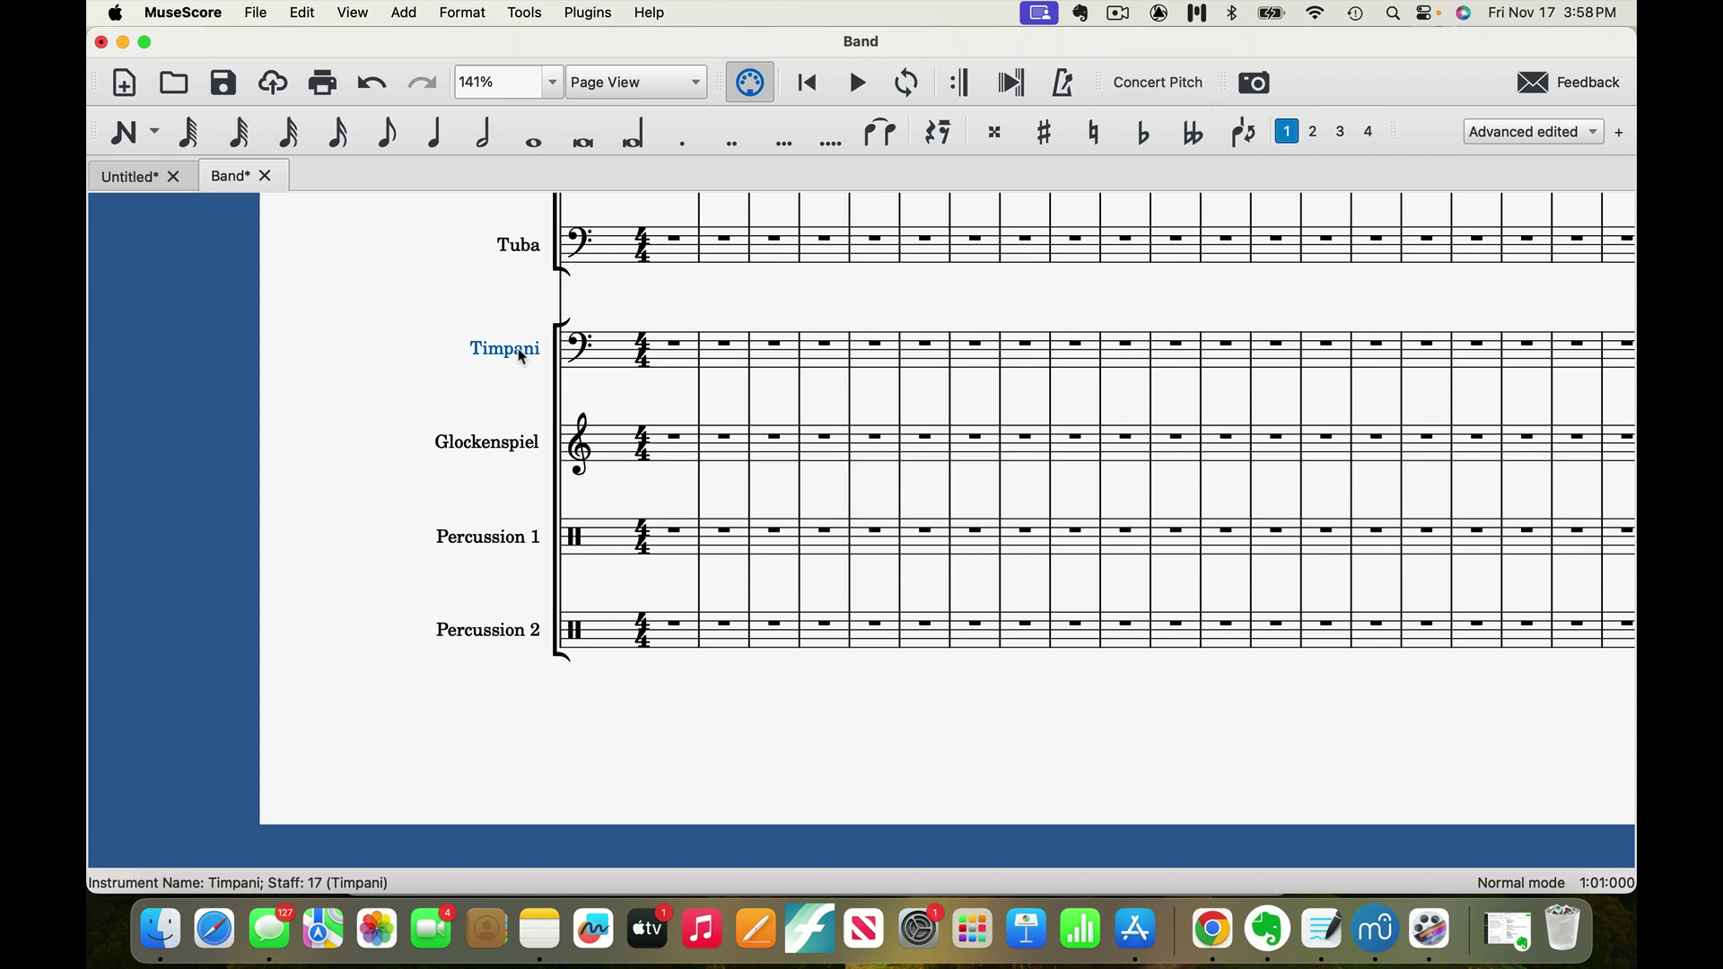
left_click(509, 447)
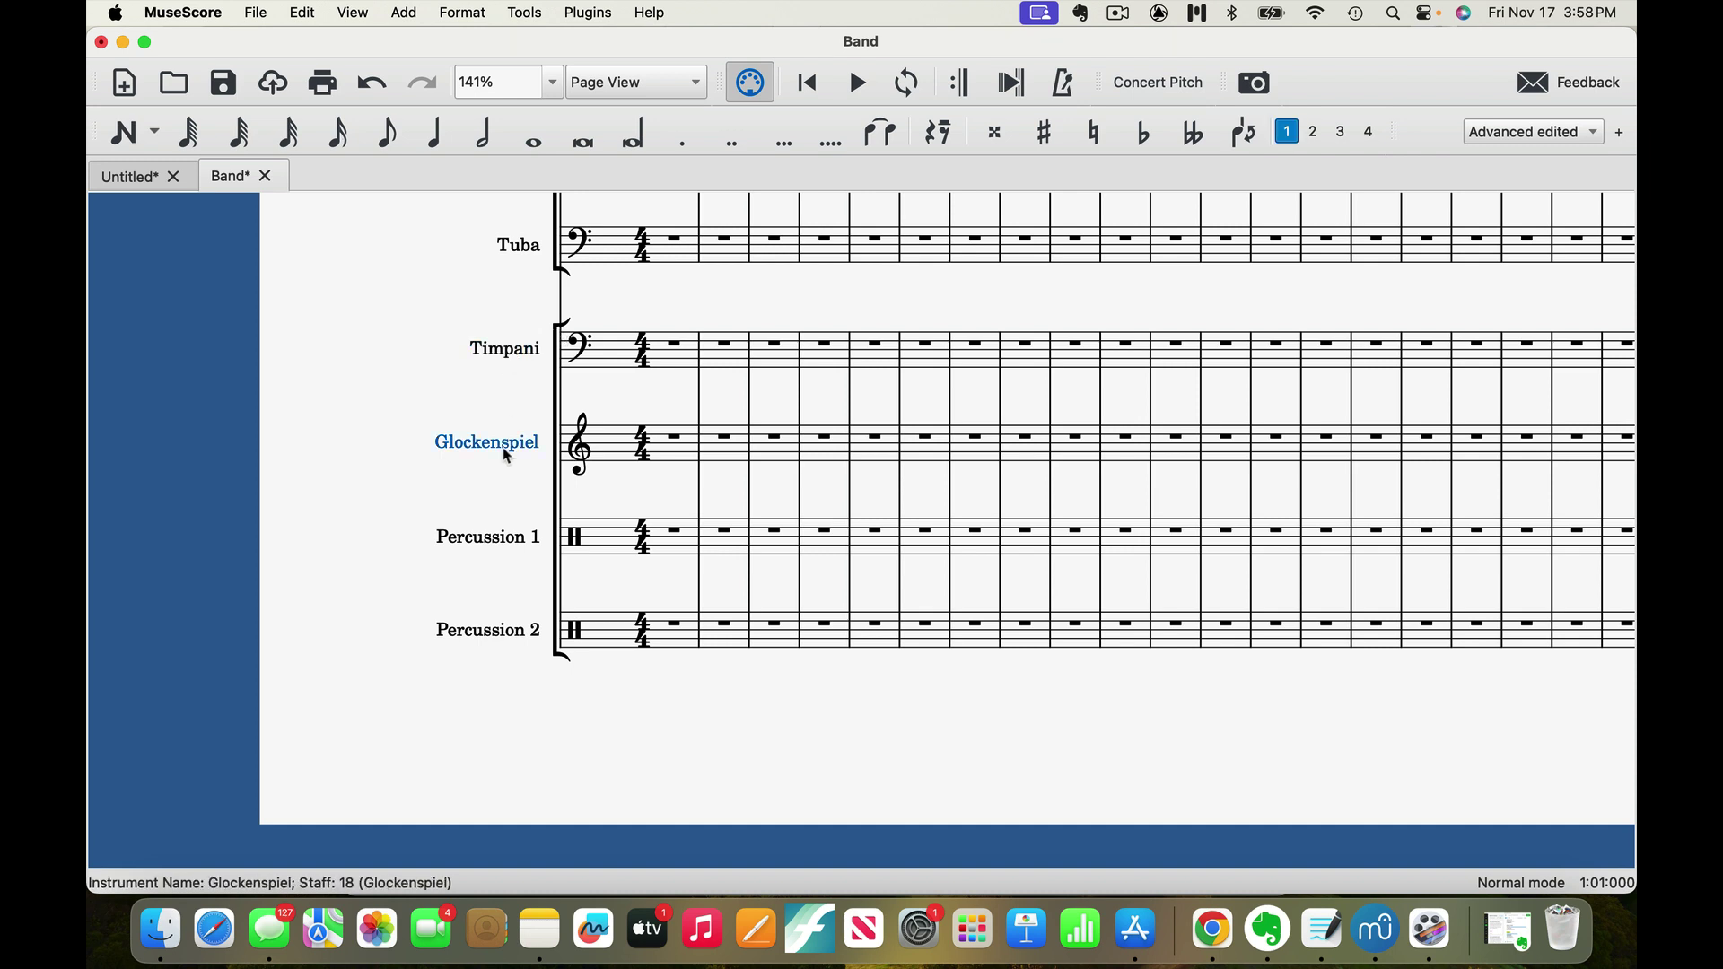
left_click(494, 541)
left_click(484, 641)
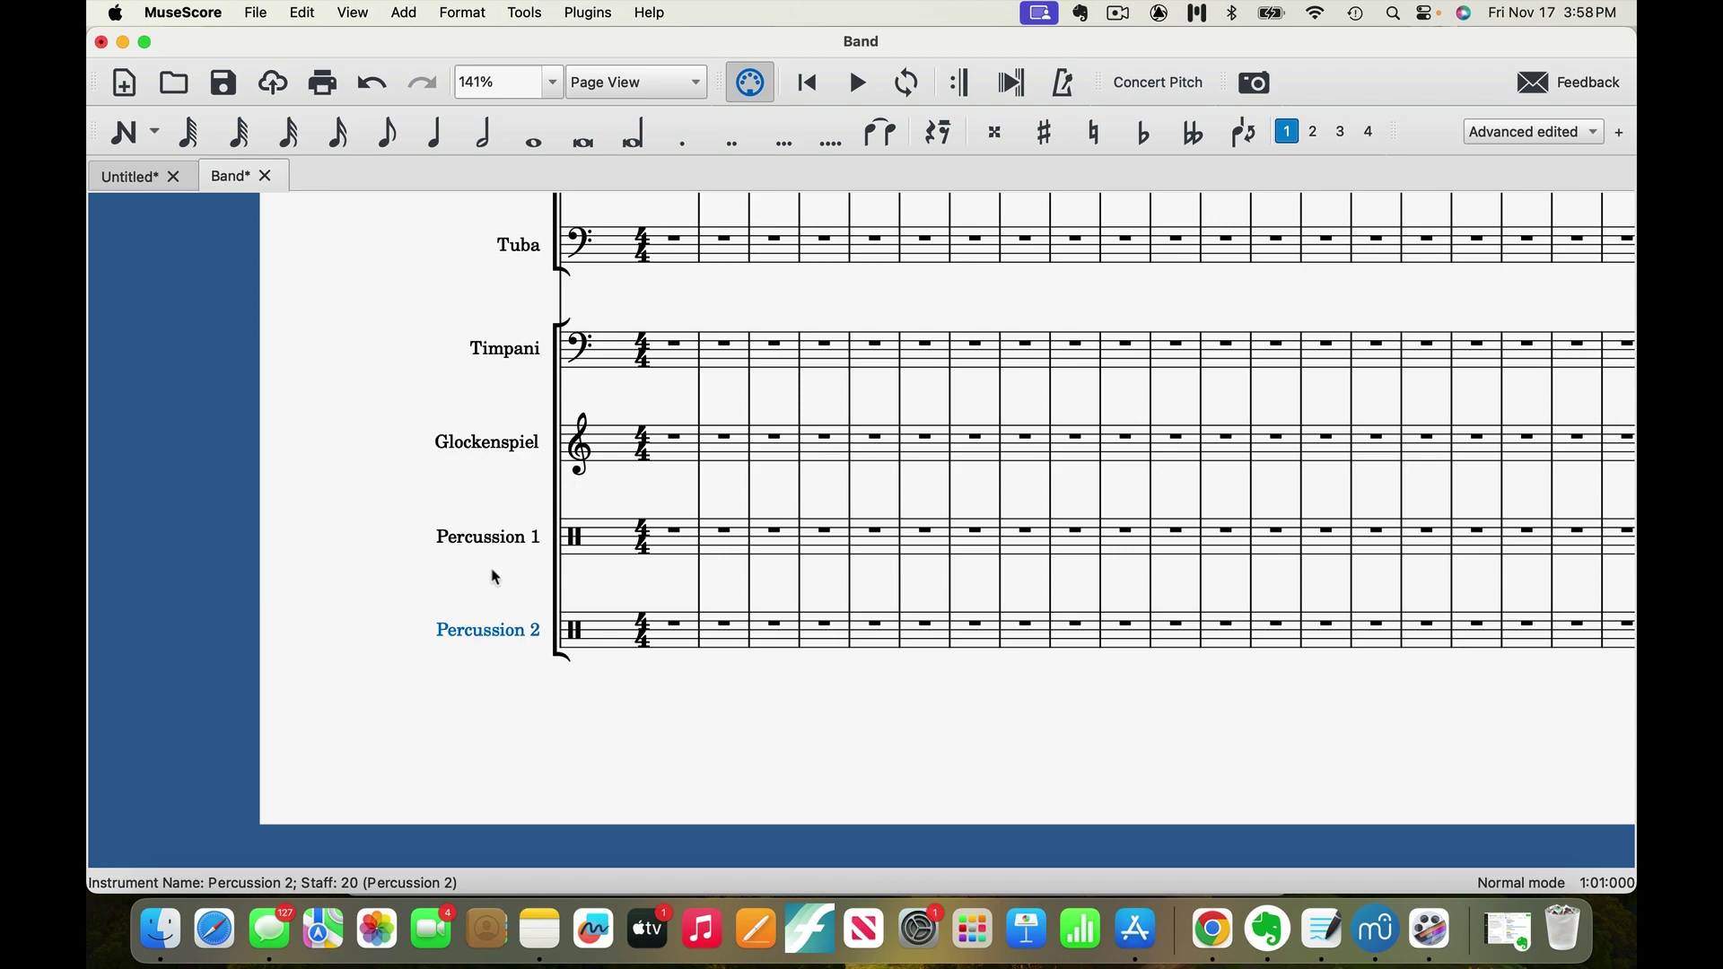
scroll(523, 571, "up", 10)
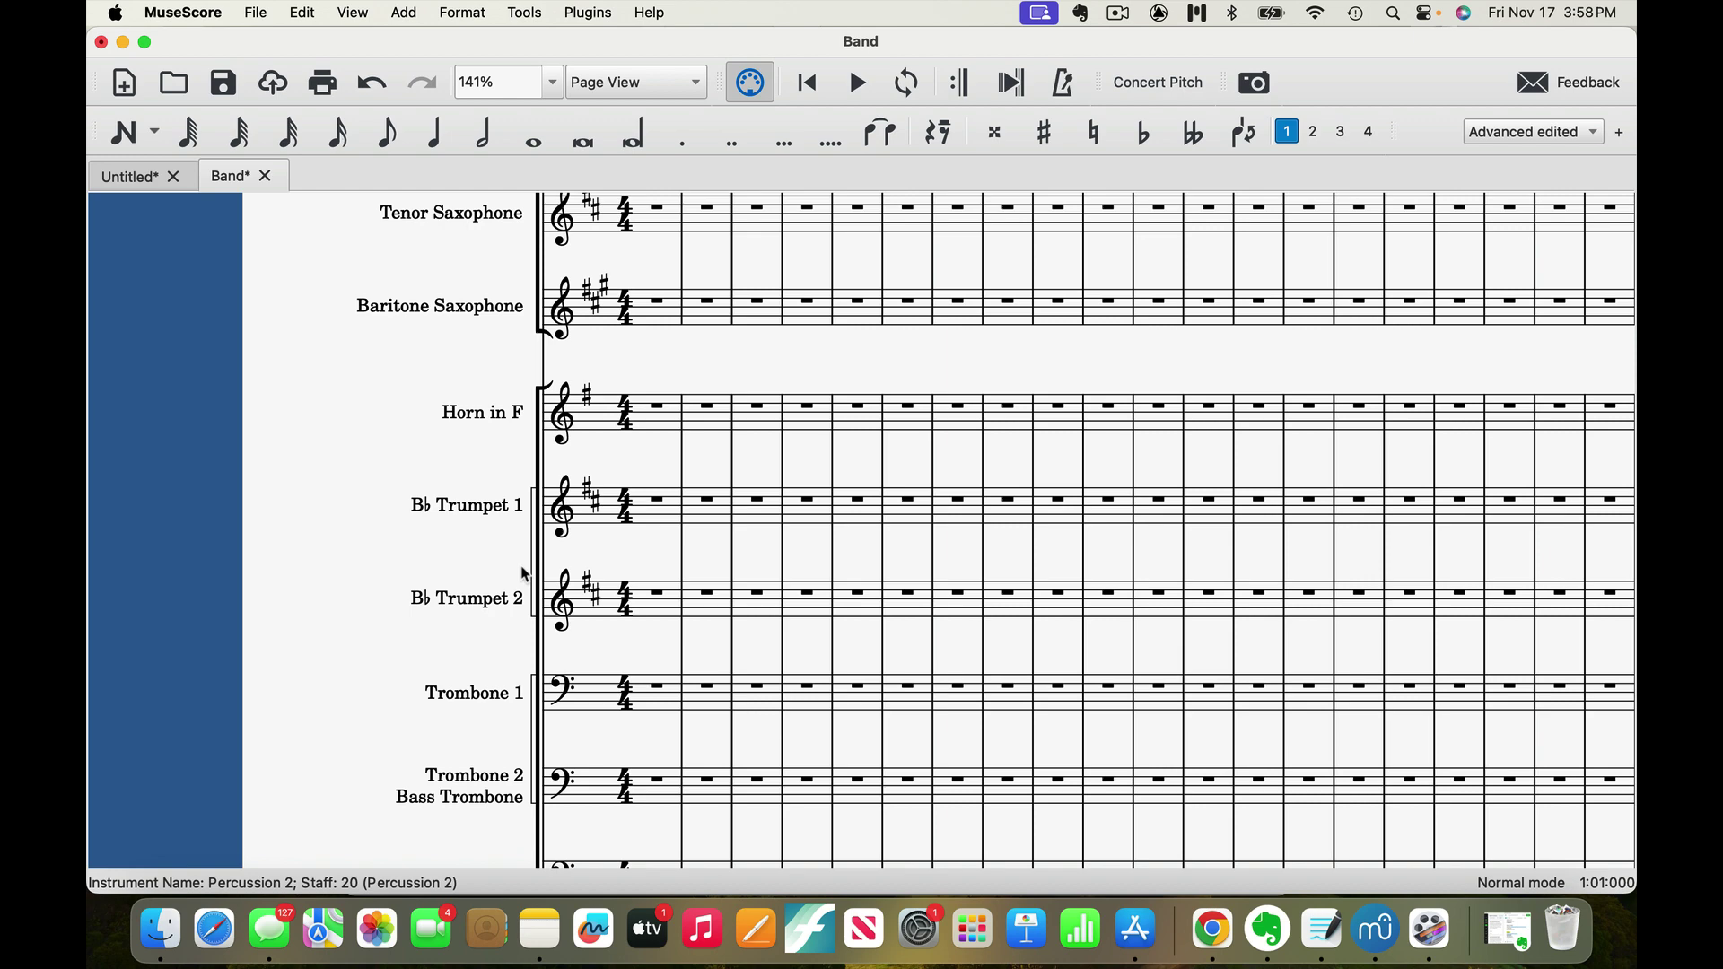
scroll(526, 575, "up", 5)
scroll(485, 222, "up", 3)
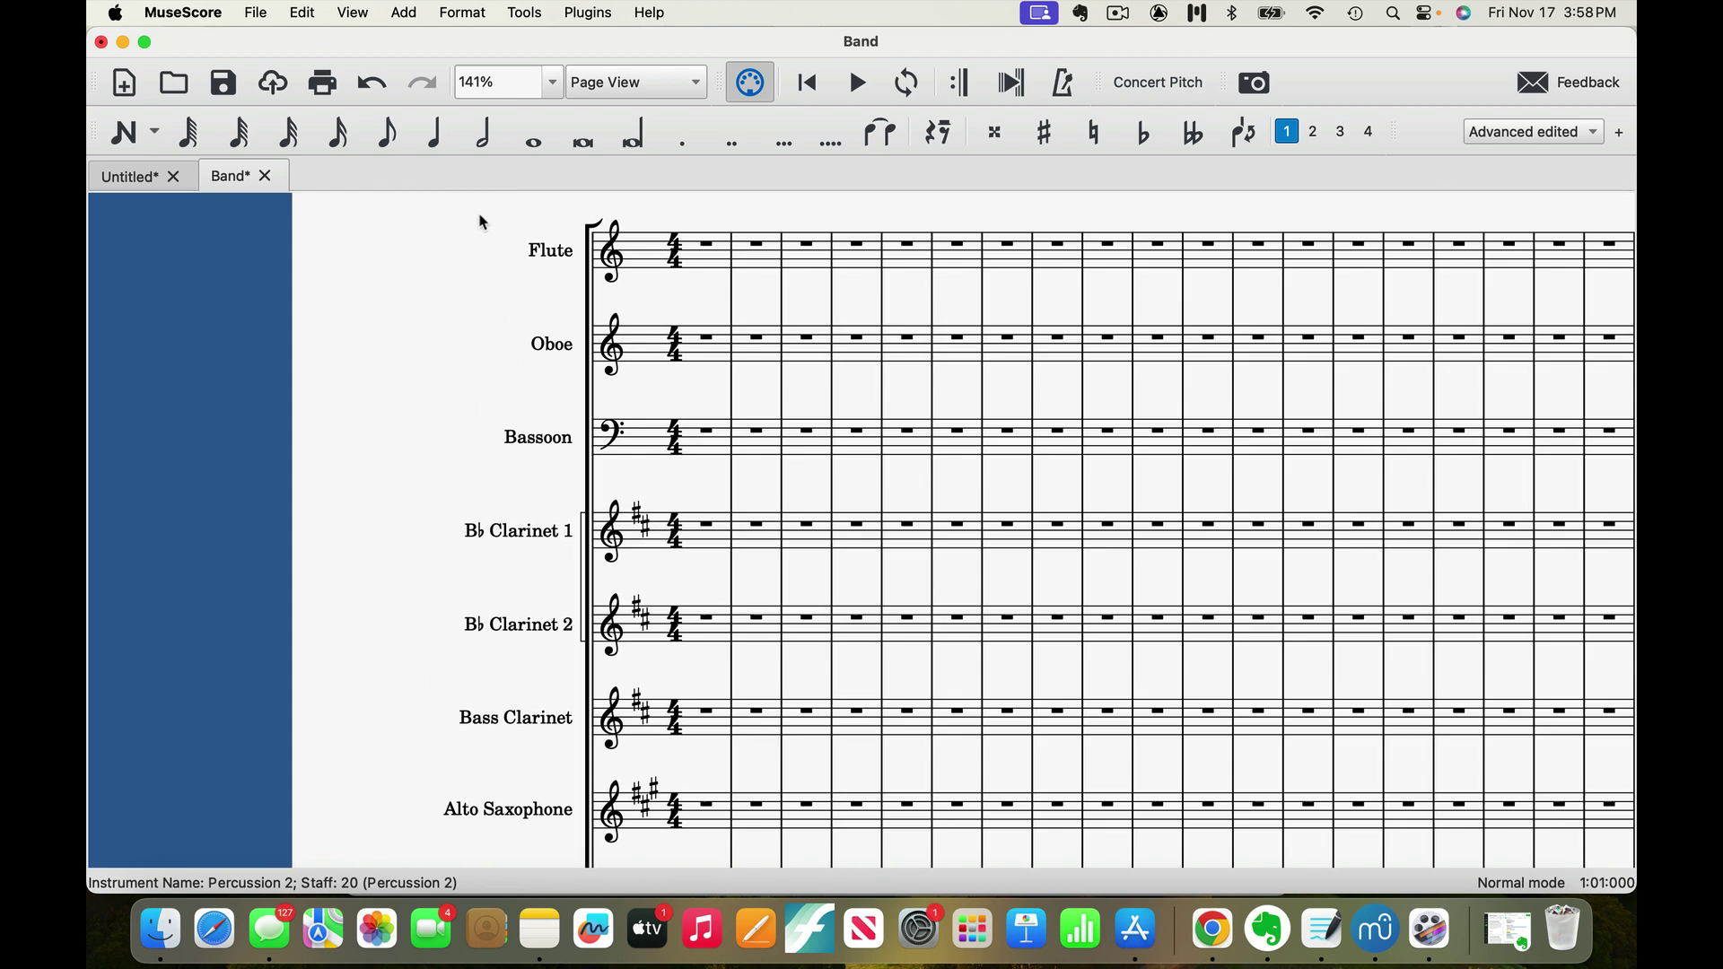
scroll(484, 223, "up", 3)
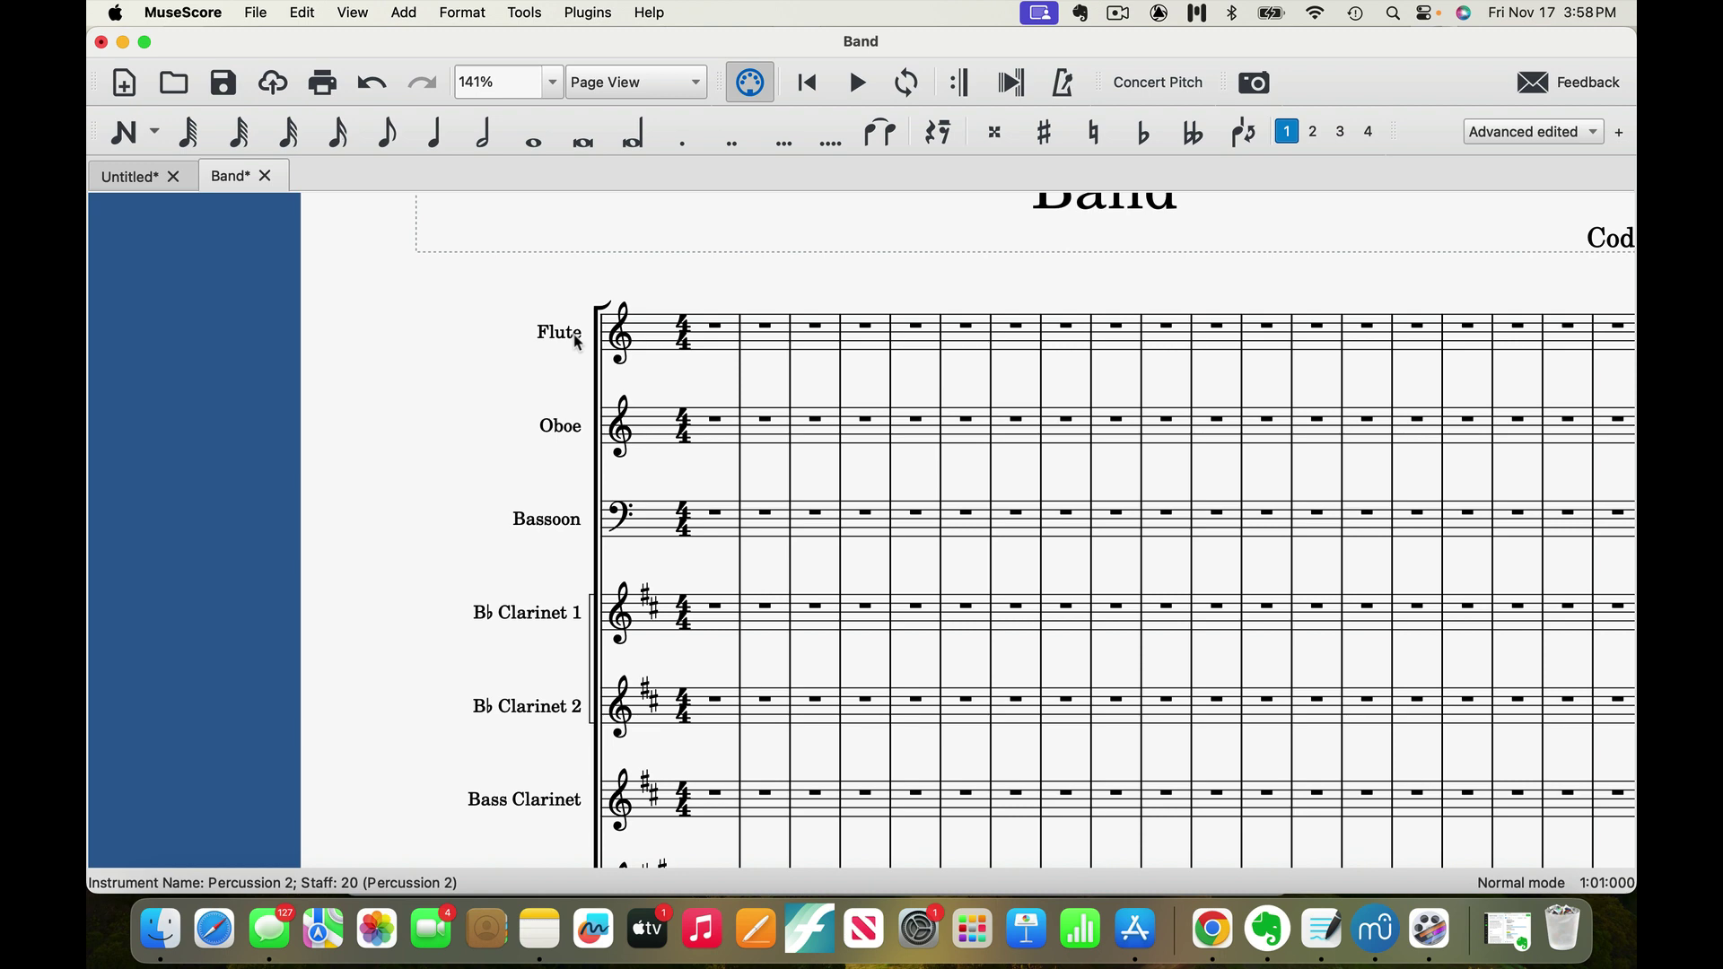
Step: Start a new score titled 11/17 and advance to instrument selection
key("super+n")
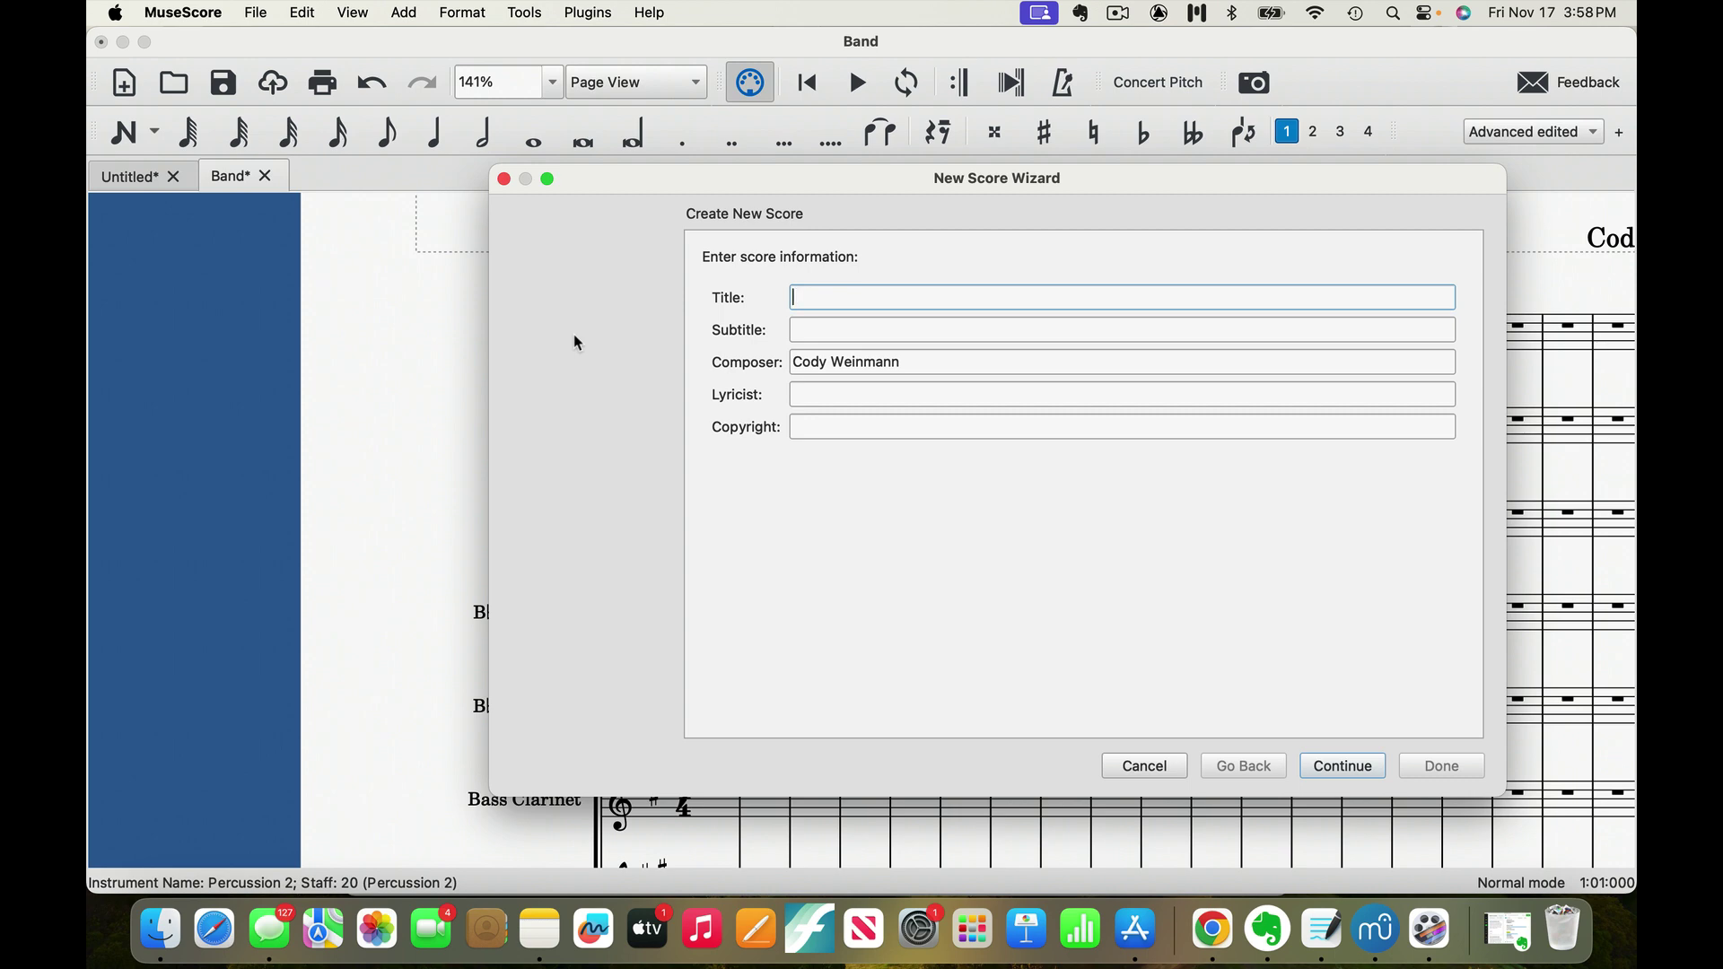
type("11/17")
left_click(1361, 777)
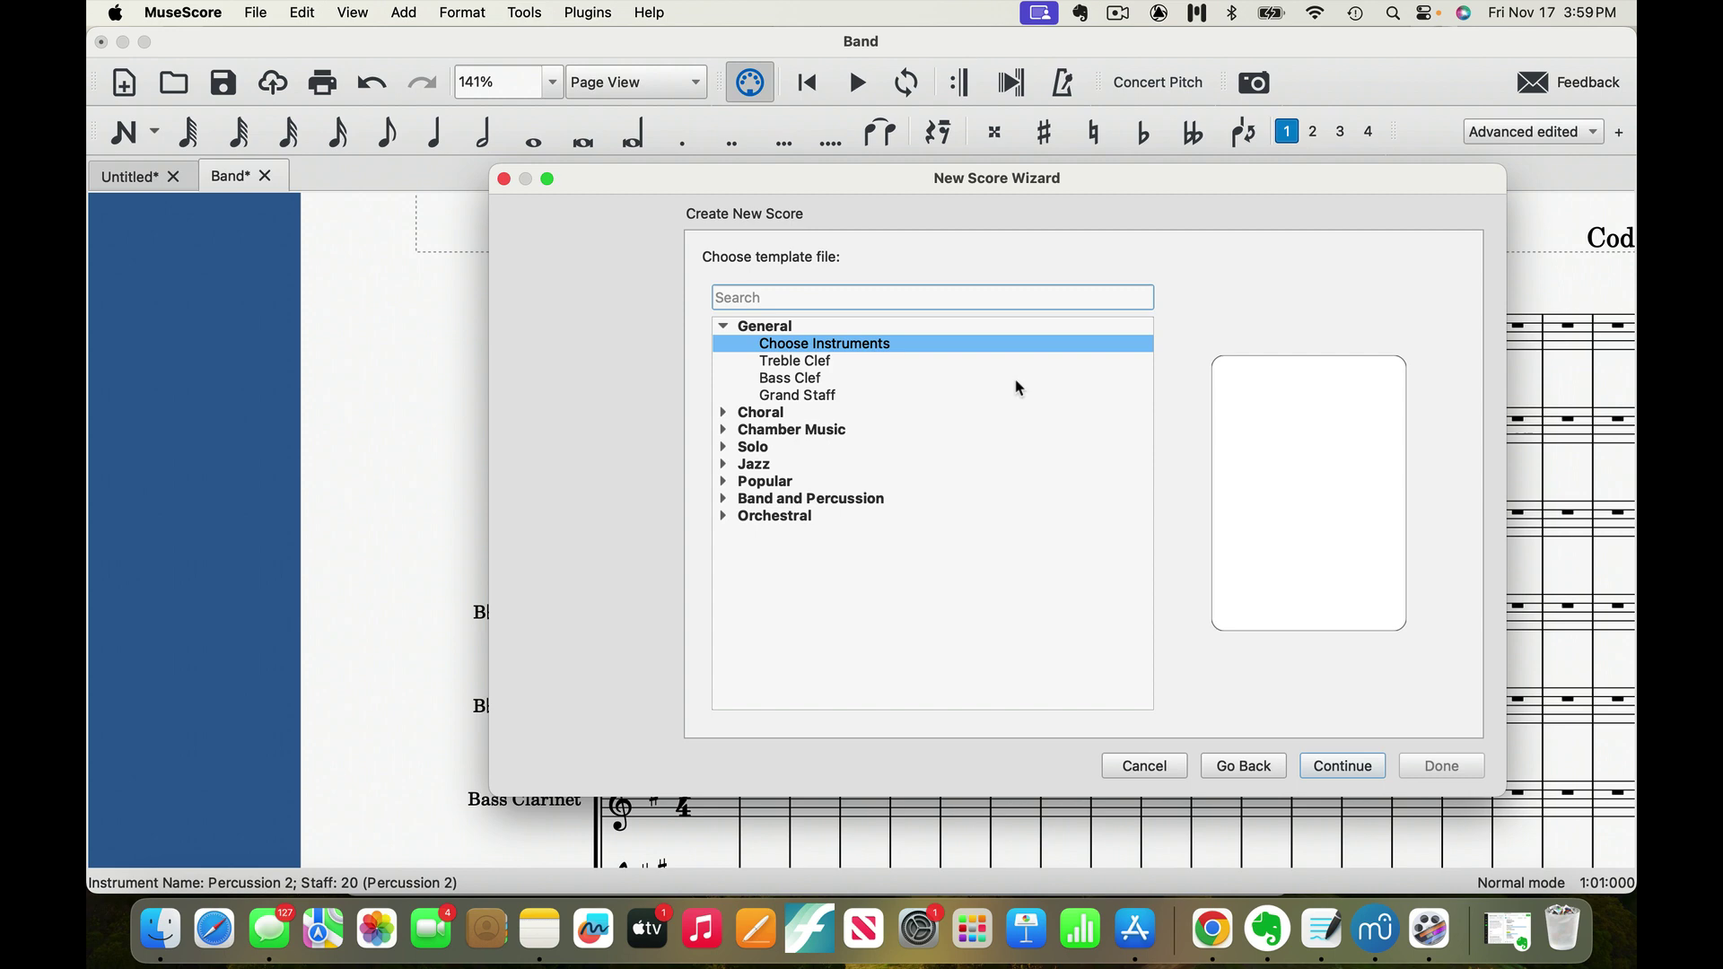
left_click(1357, 770)
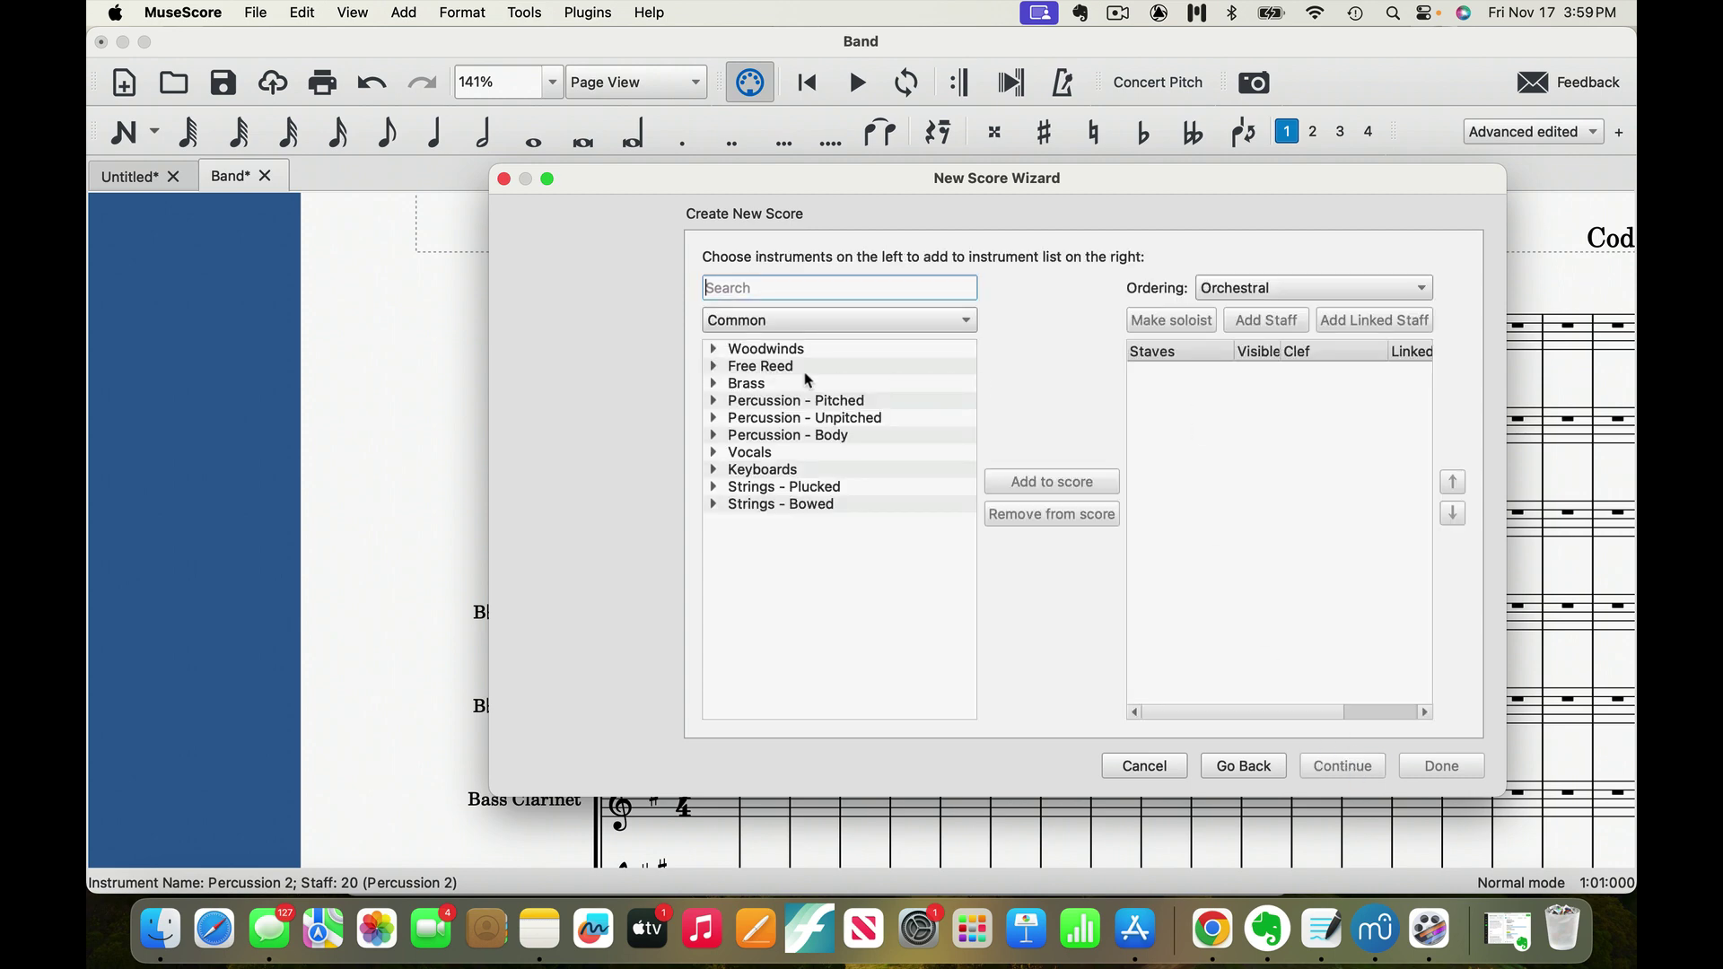
Step: Add Piccolo, Flute, Oboe, B♭ Clarinet, B♭ Bass Clarinet and Bassoon from Woodwinds
double_click(734, 350)
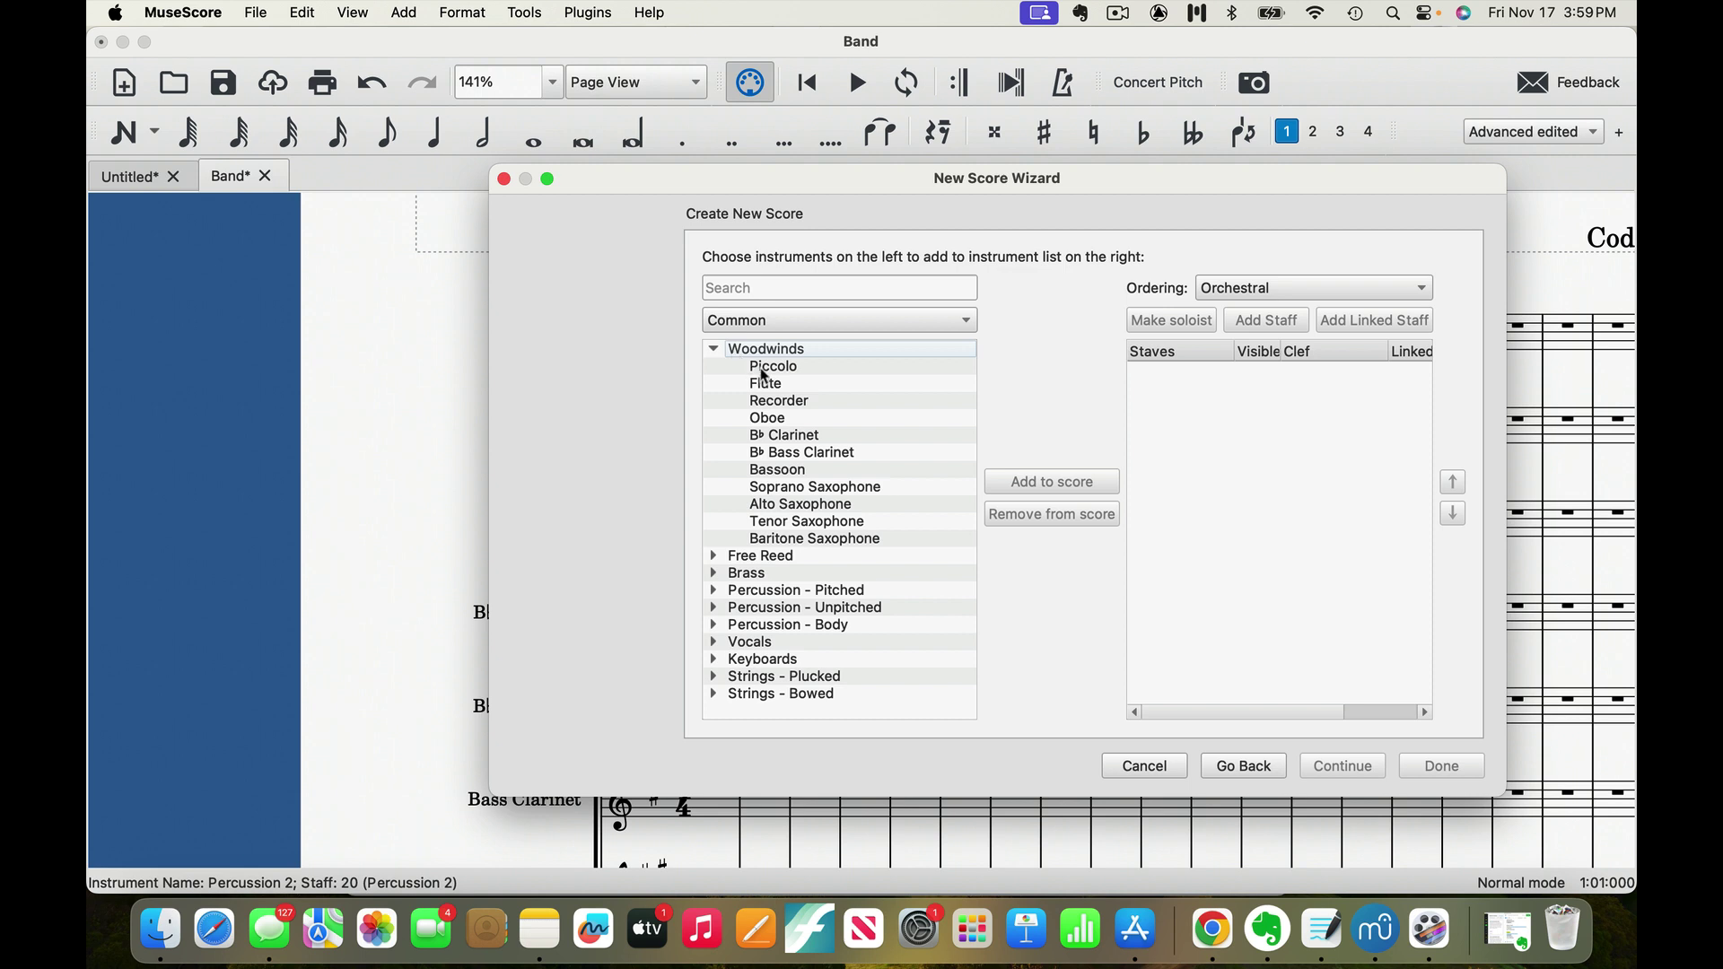
double_click(766, 369)
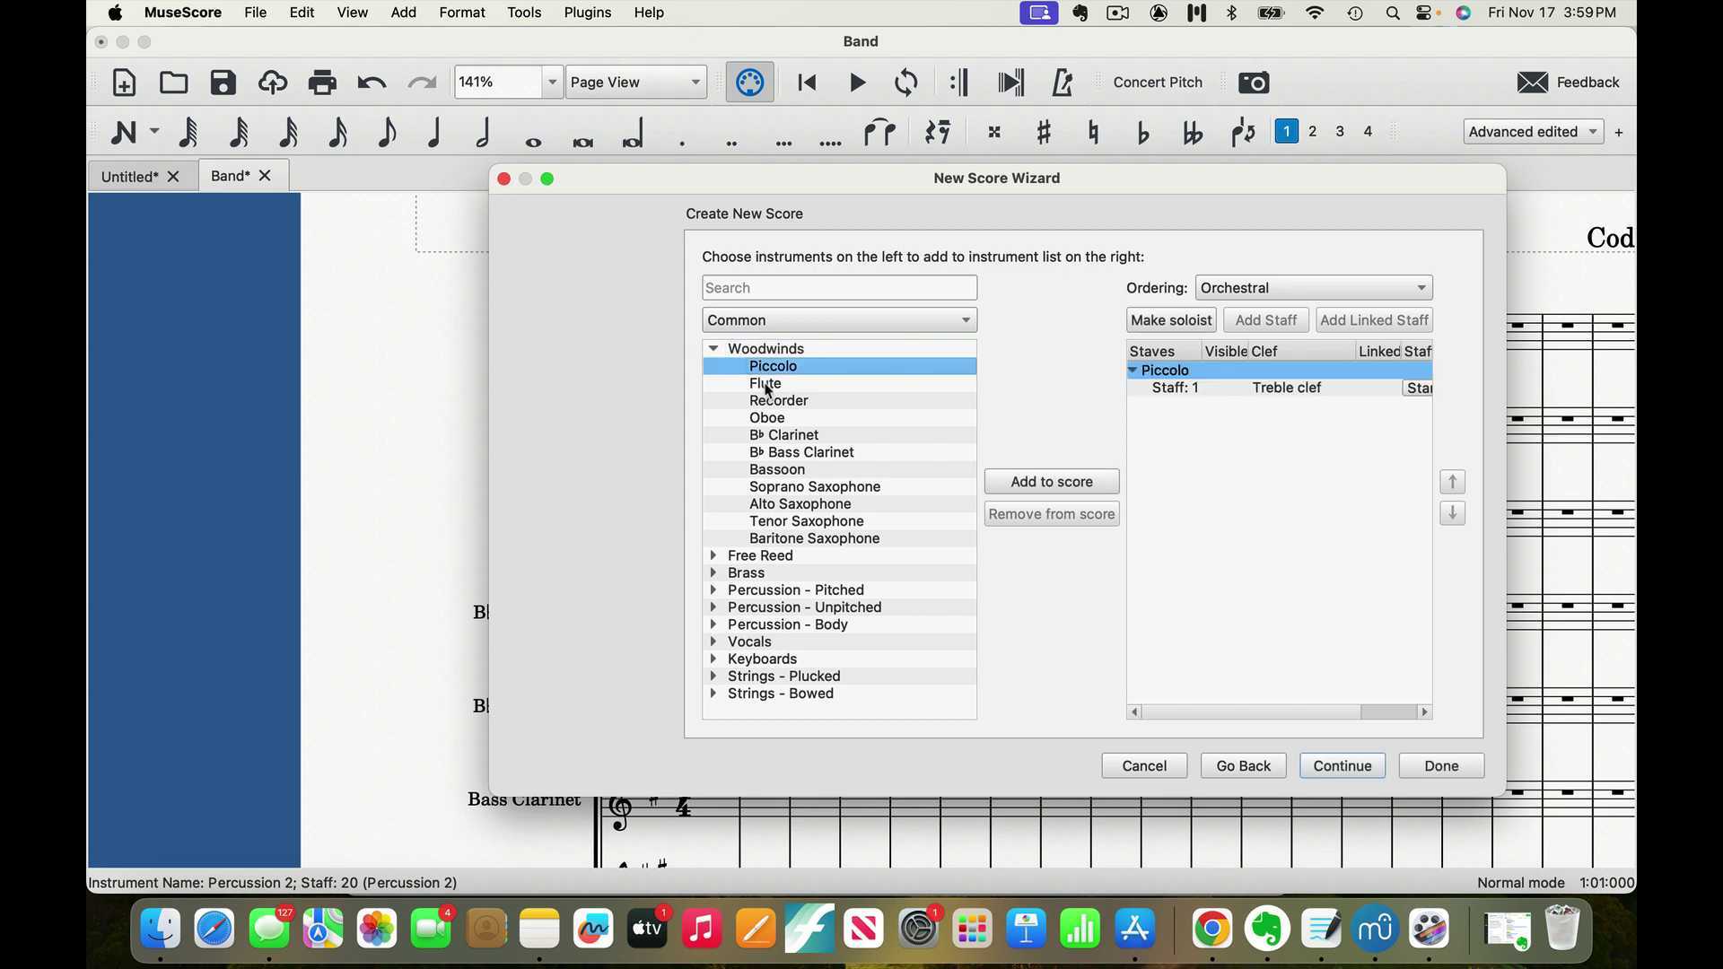
double_click(769, 386)
double_click(769, 418)
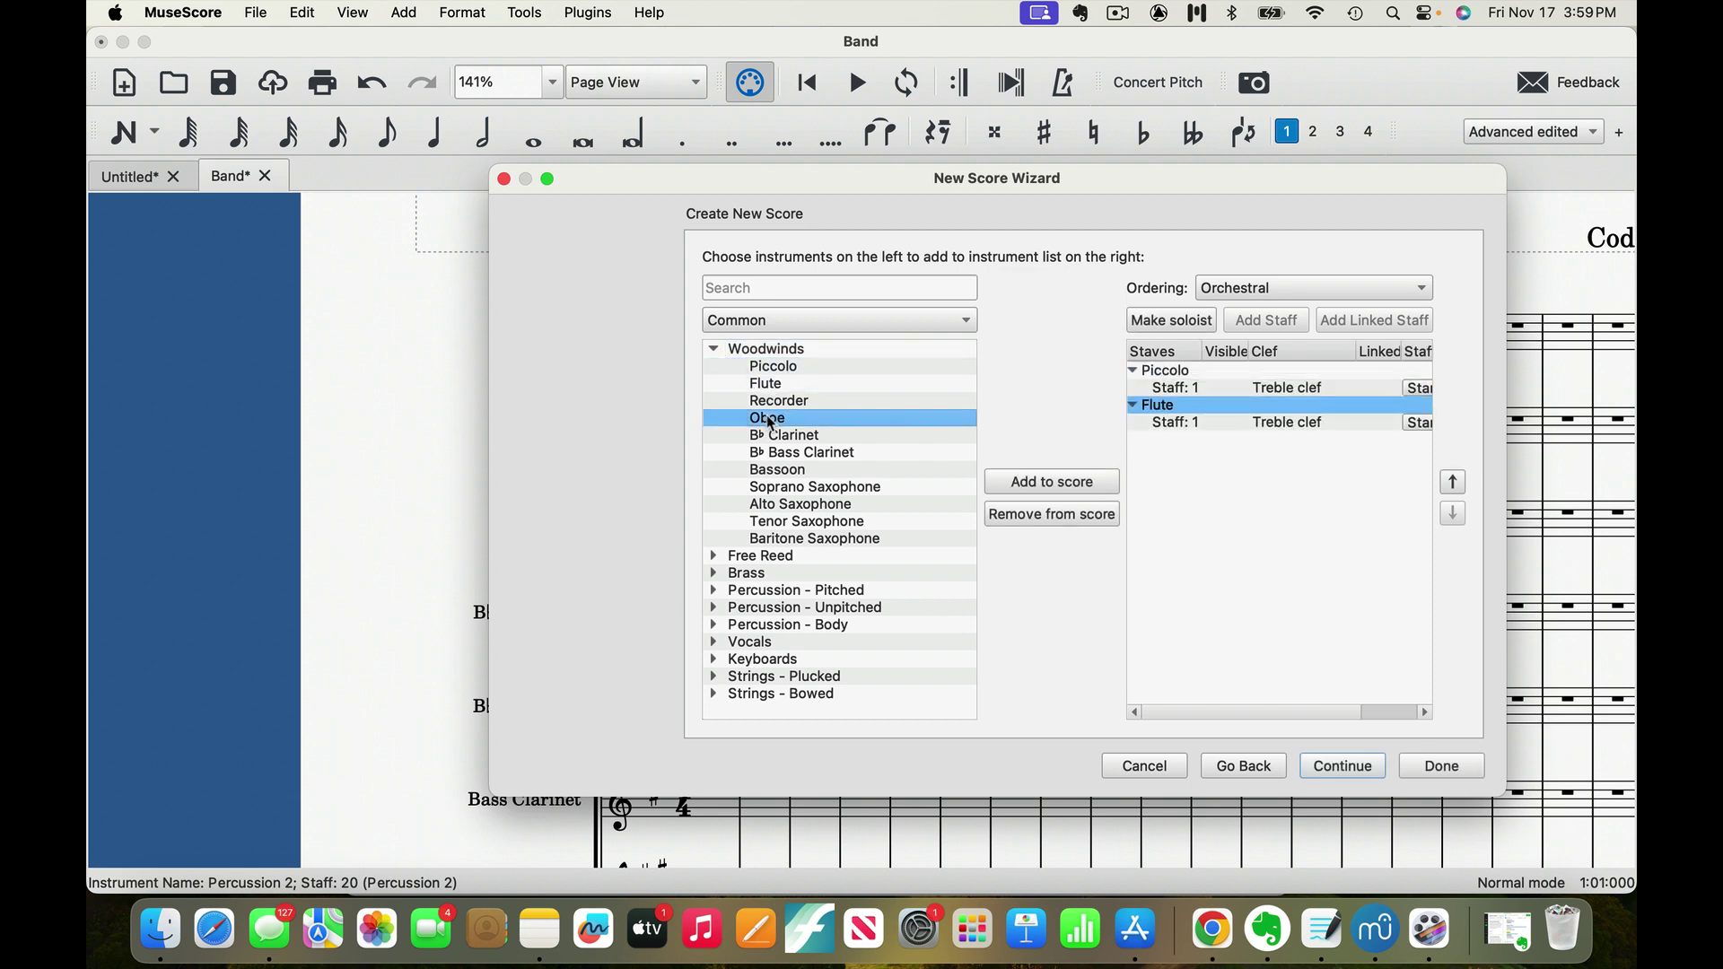
double_click(777, 440)
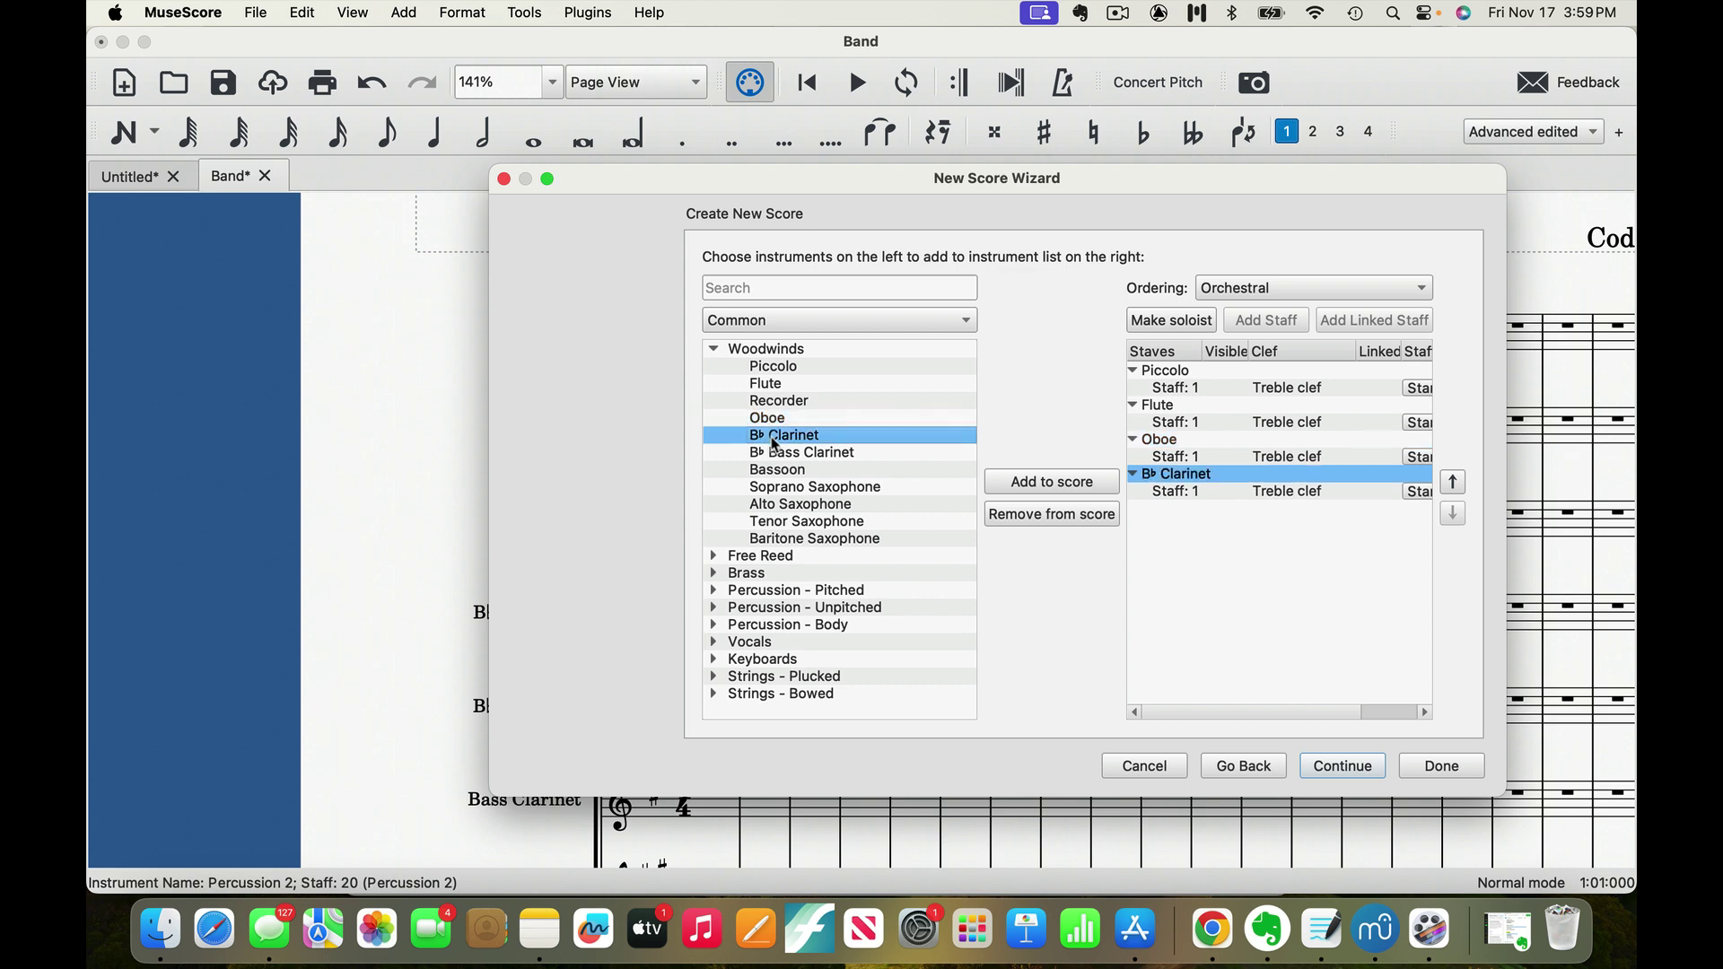
left_click(777, 458)
double_click(776, 457)
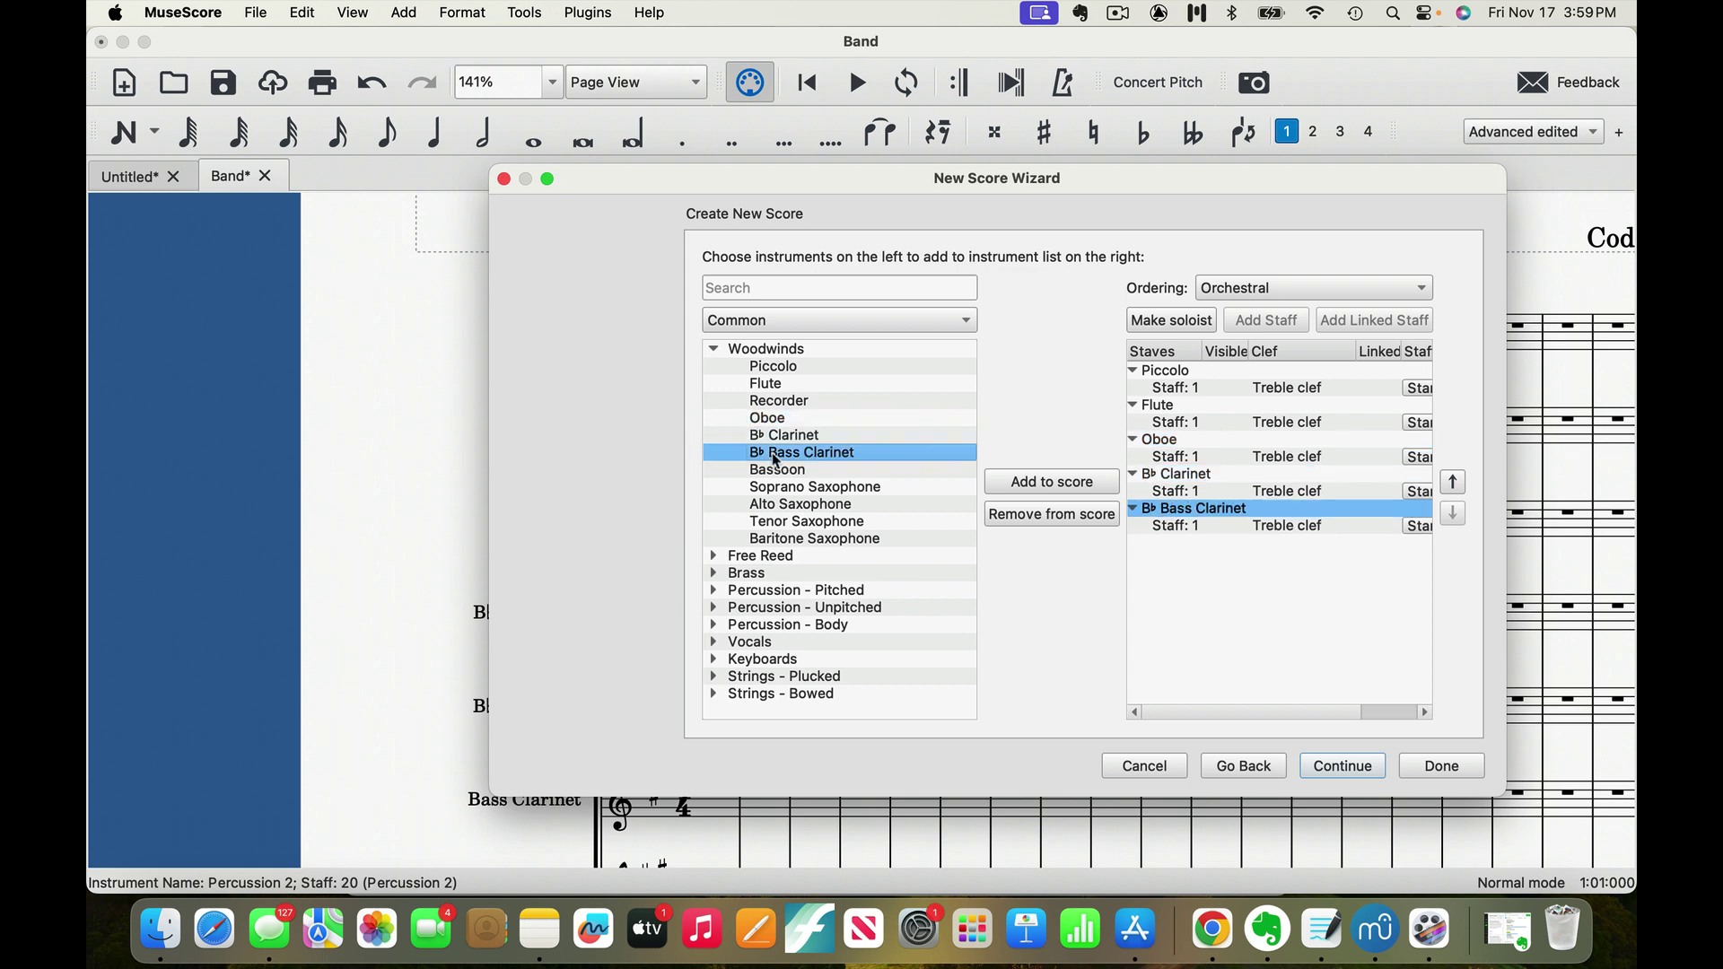
double_click(776, 476)
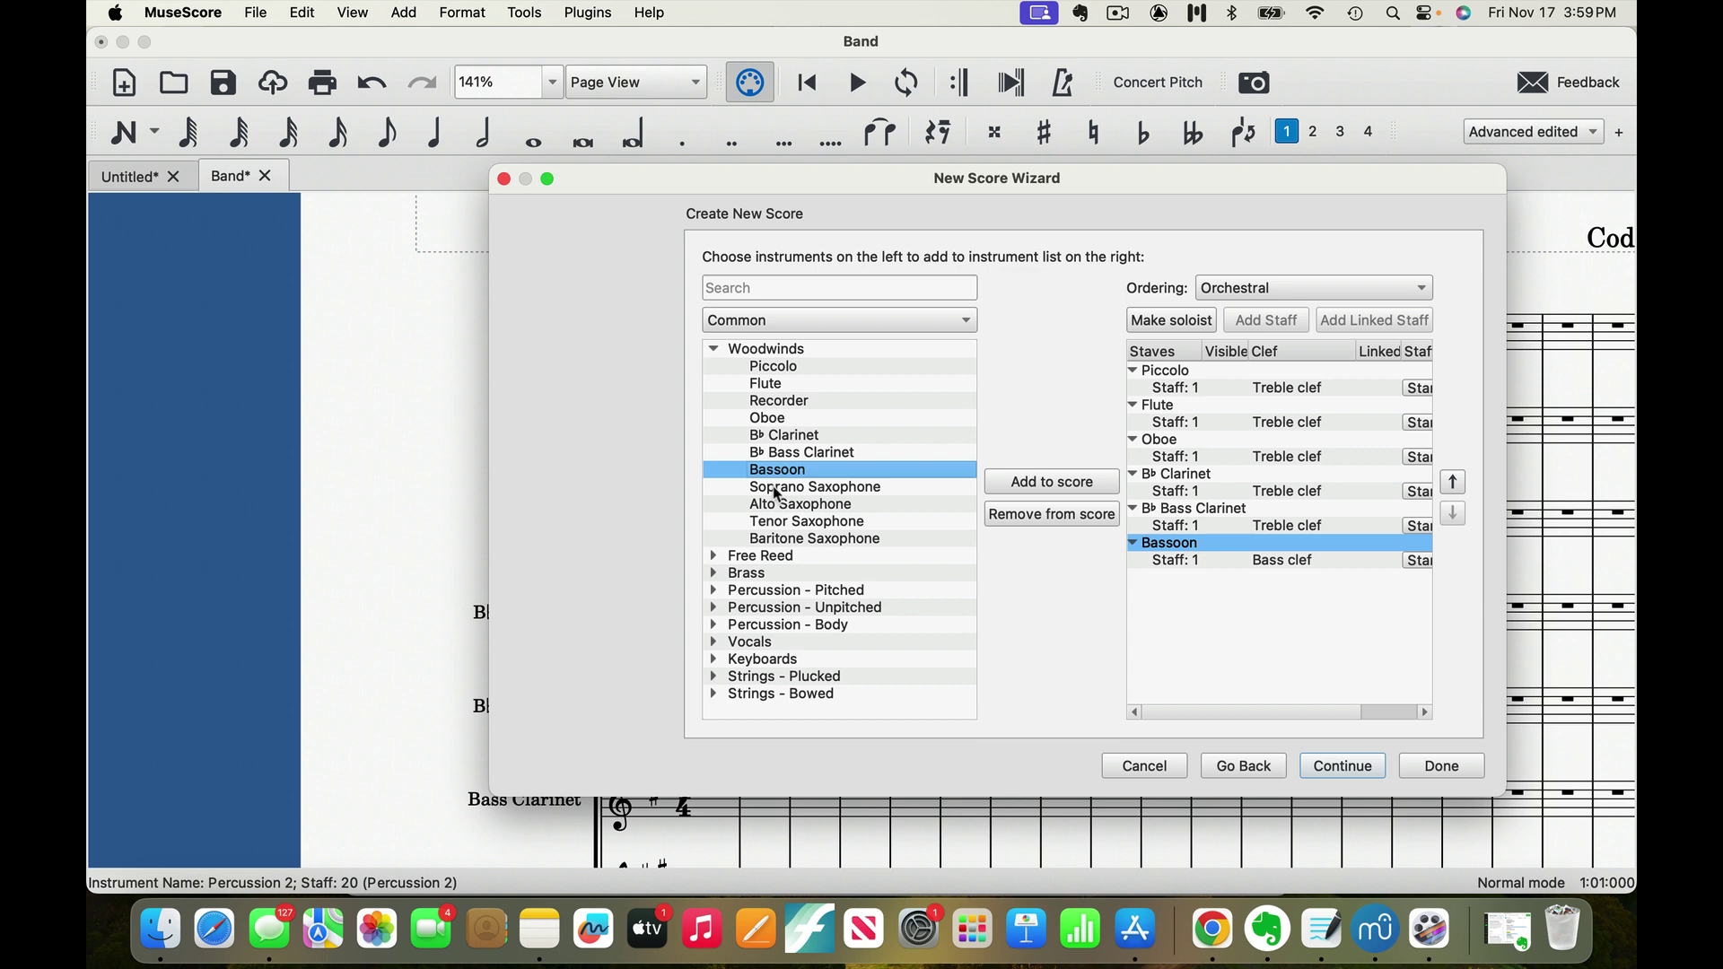
Step: Add Soprano, Alto, Tenor and Baritone Saxophones
left_click(779, 490)
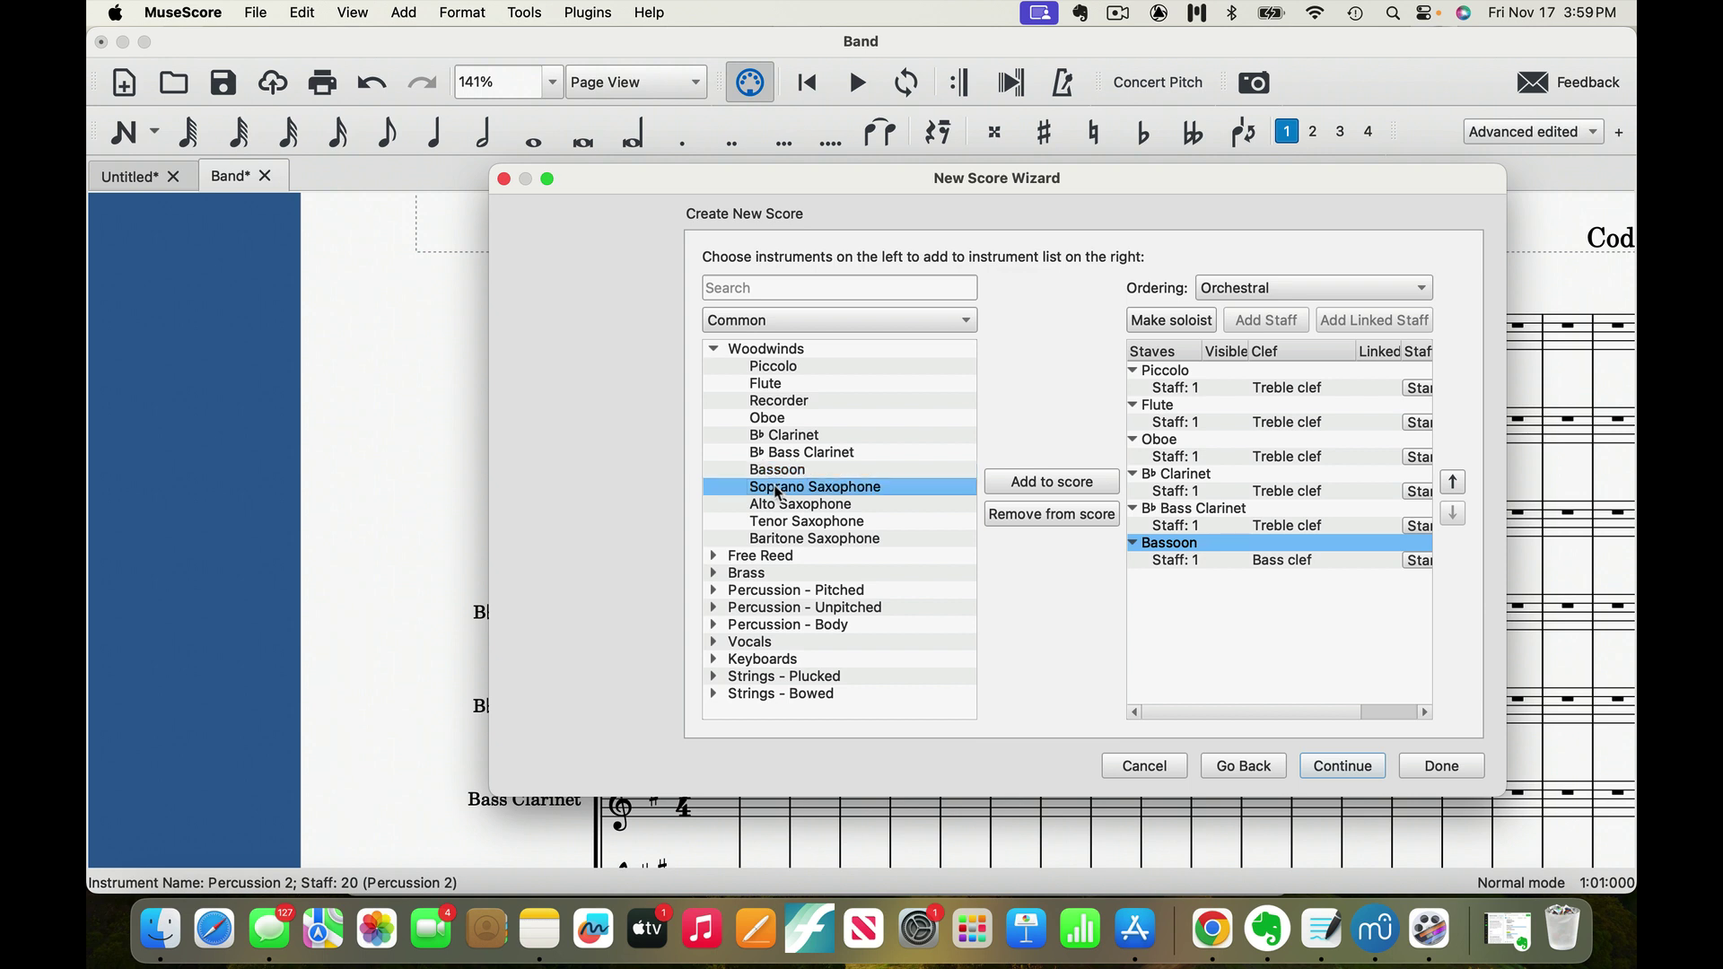
left_click(781, 508)
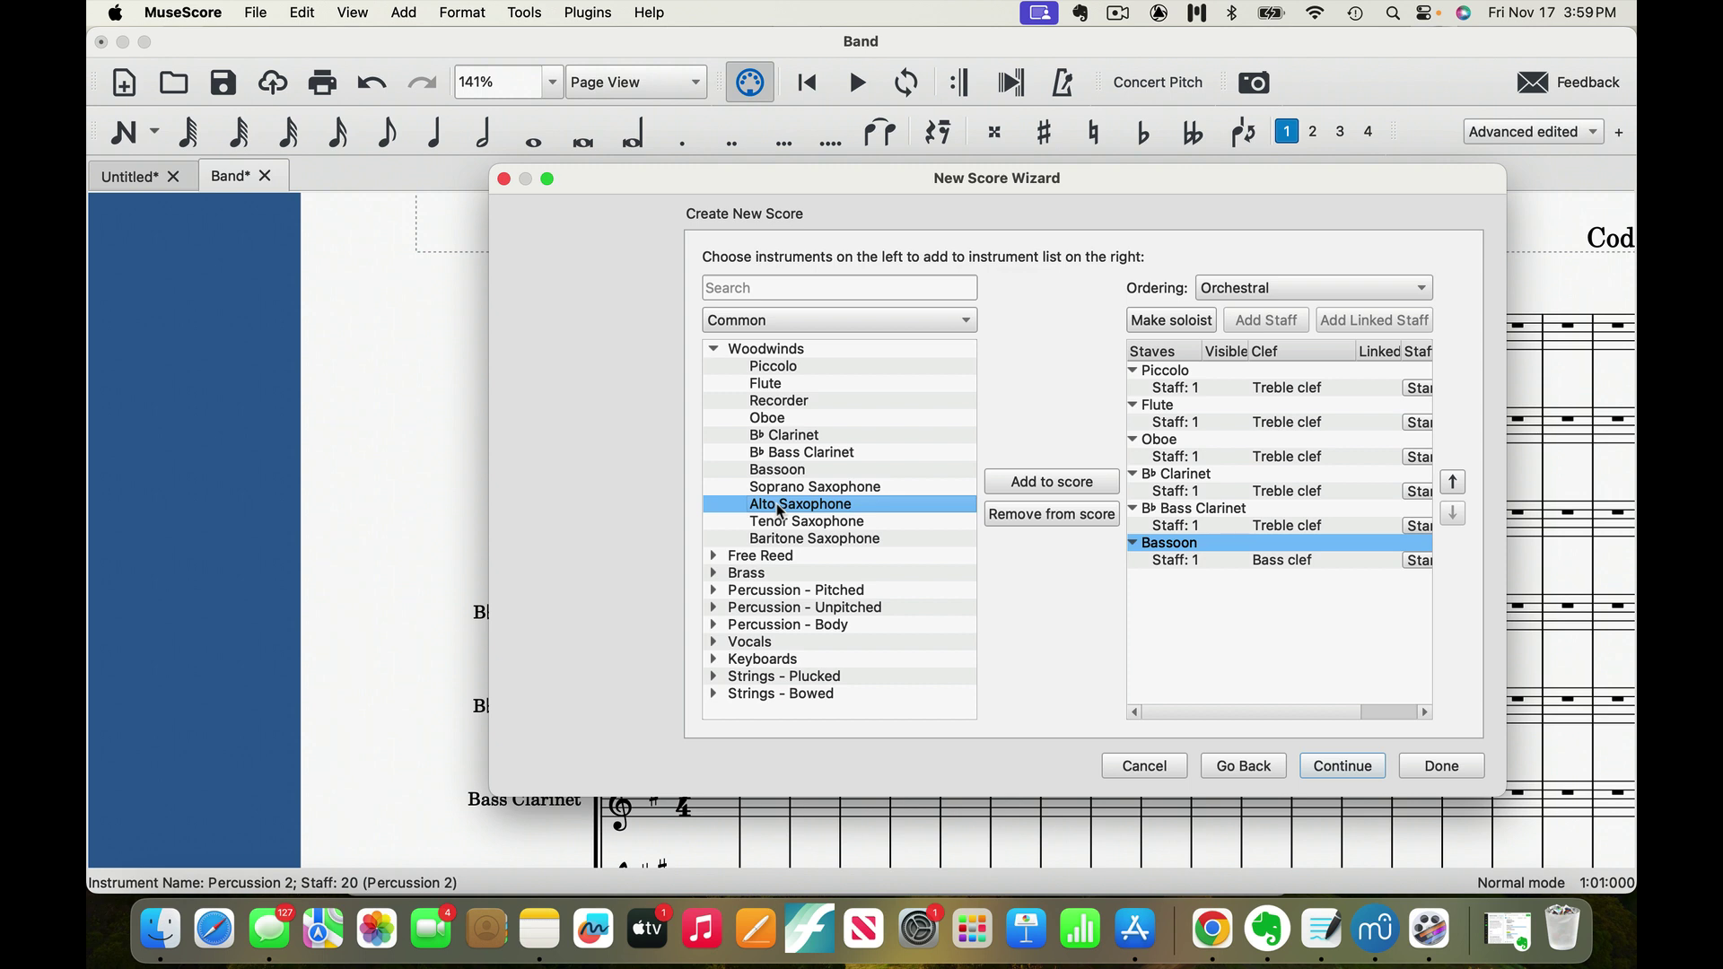
left_click(786, 495)
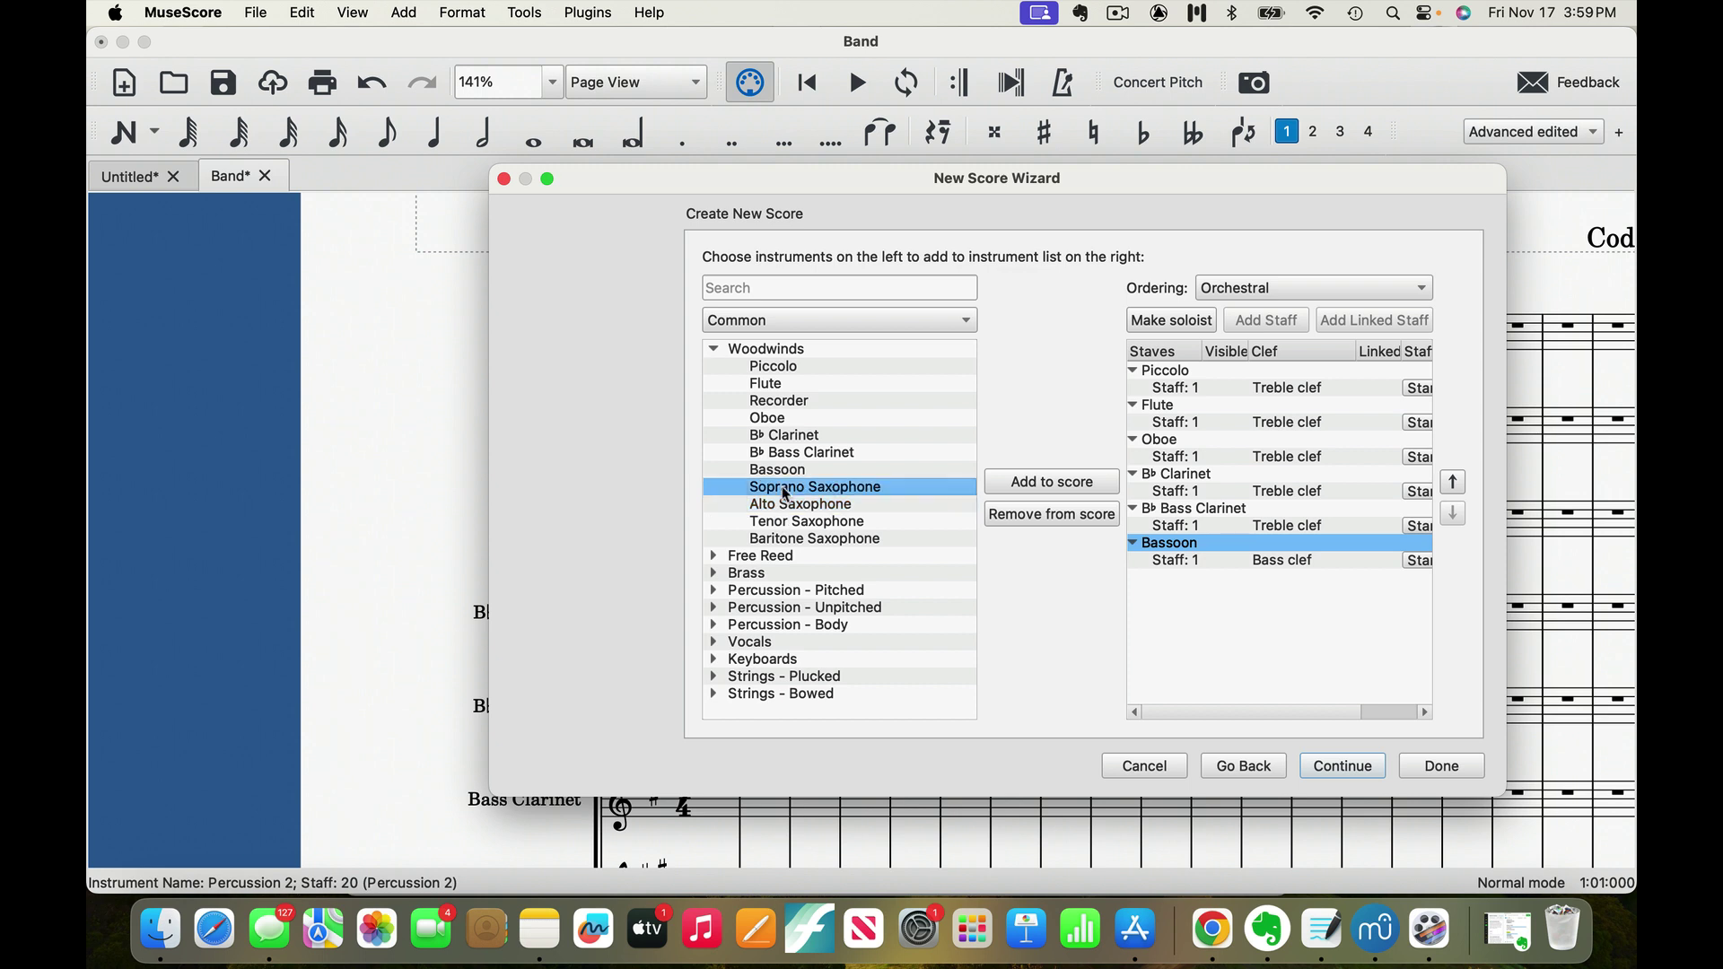
double_click(786, 495)
double_click(794, 508)
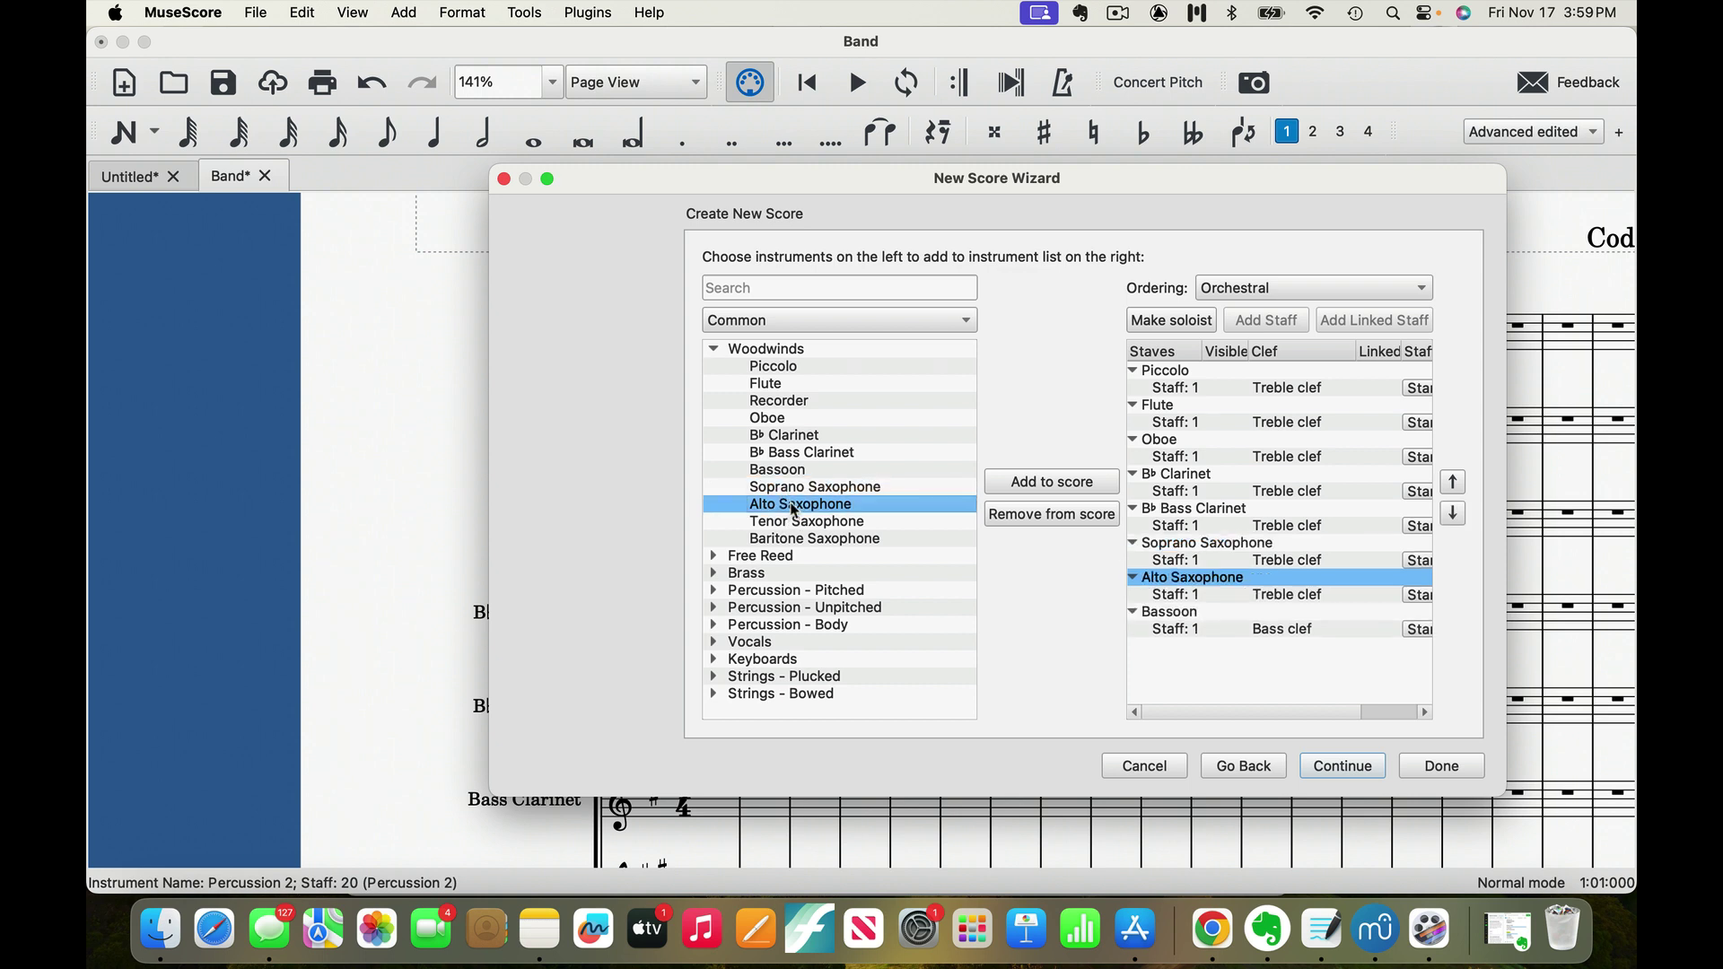
double_click(795, 524)
left_click(797, 544)
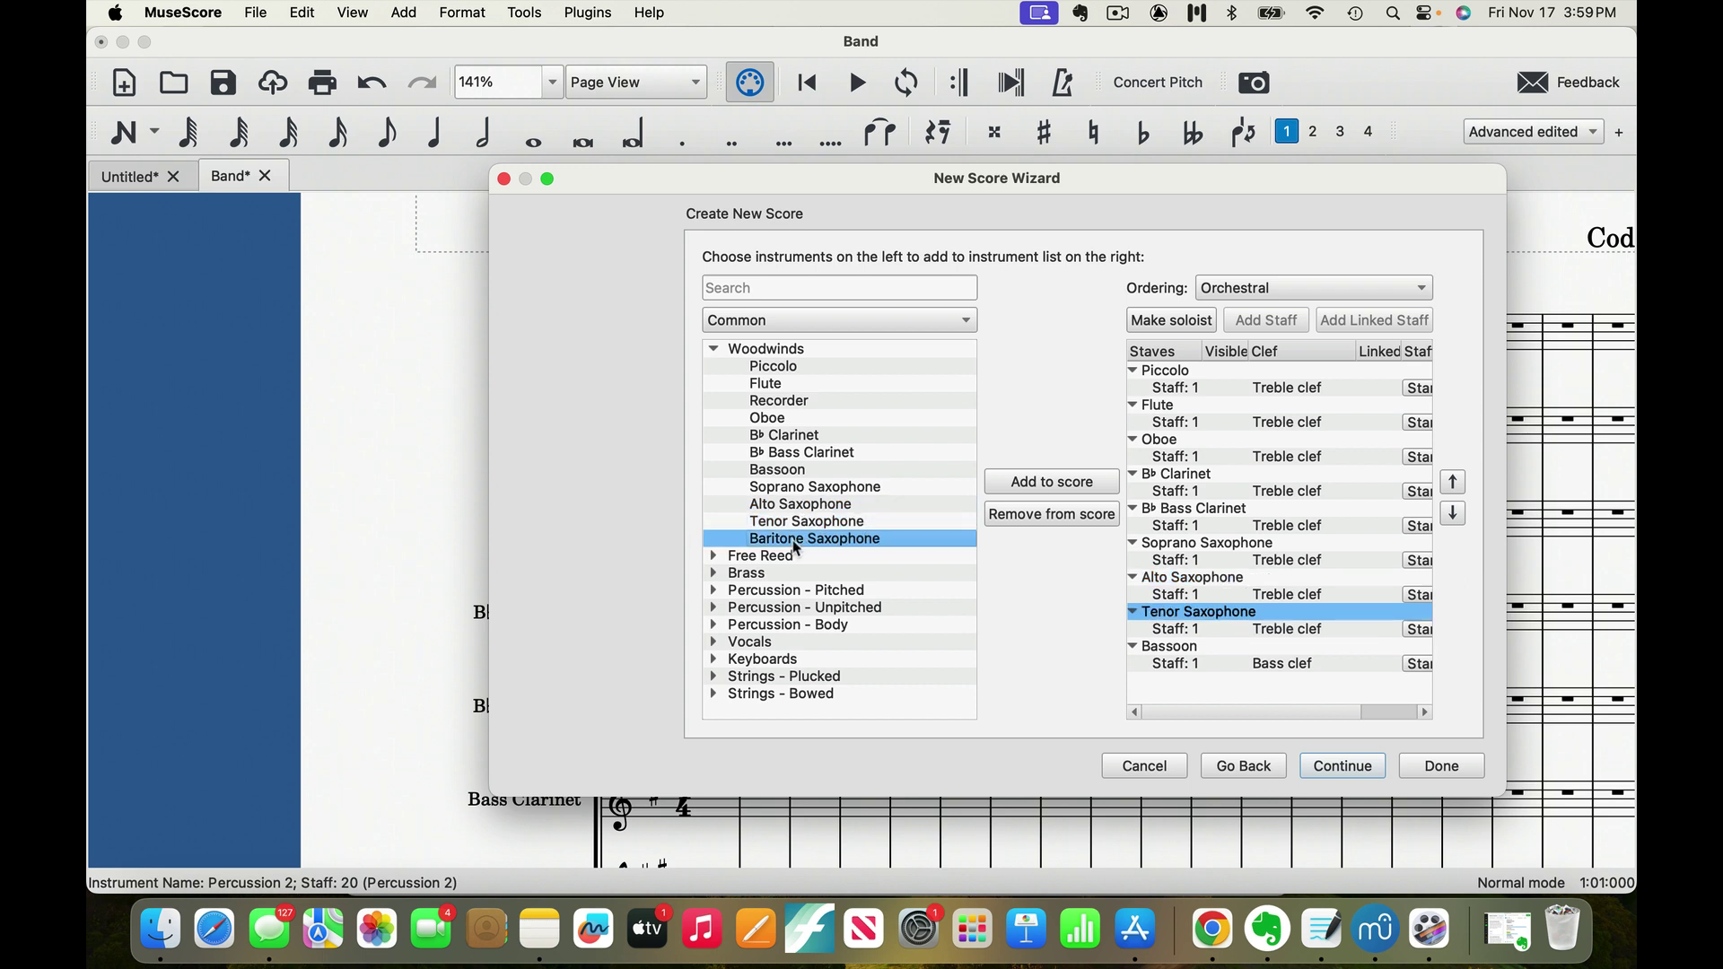
double_click(797, 545)
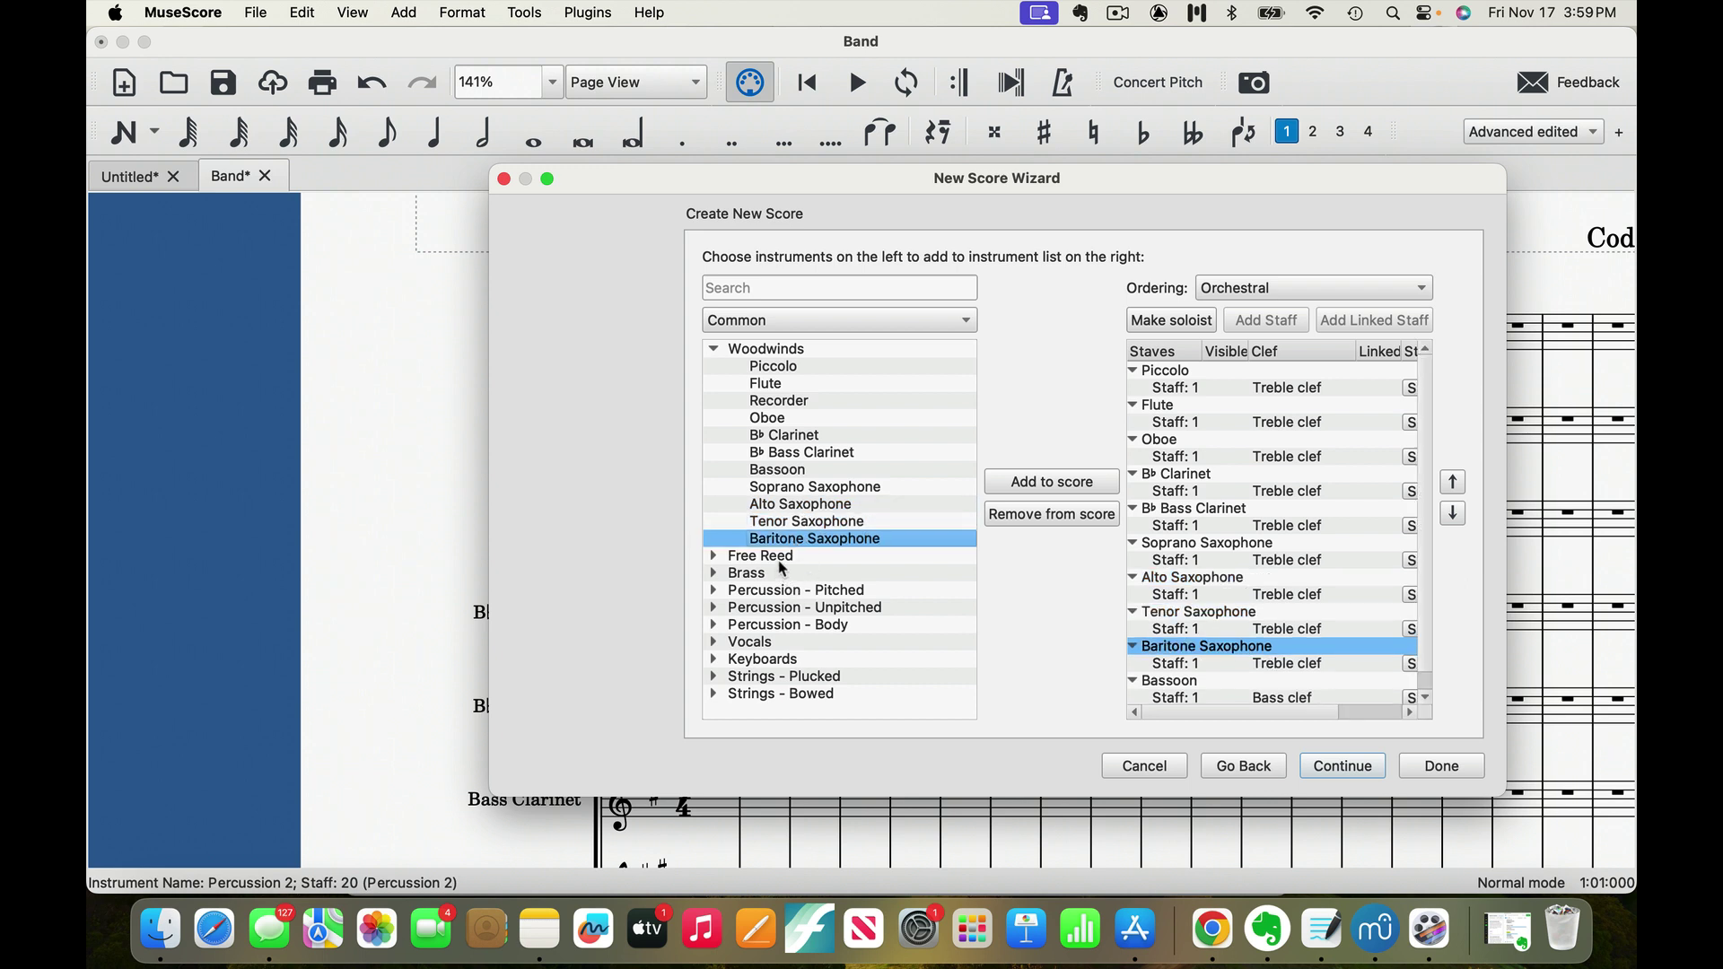
Step: Add Horn in F, B♭ Cornet, B♭ Trumpet and Trombone from Brass, then continue to key signature
double_click(769, 557)
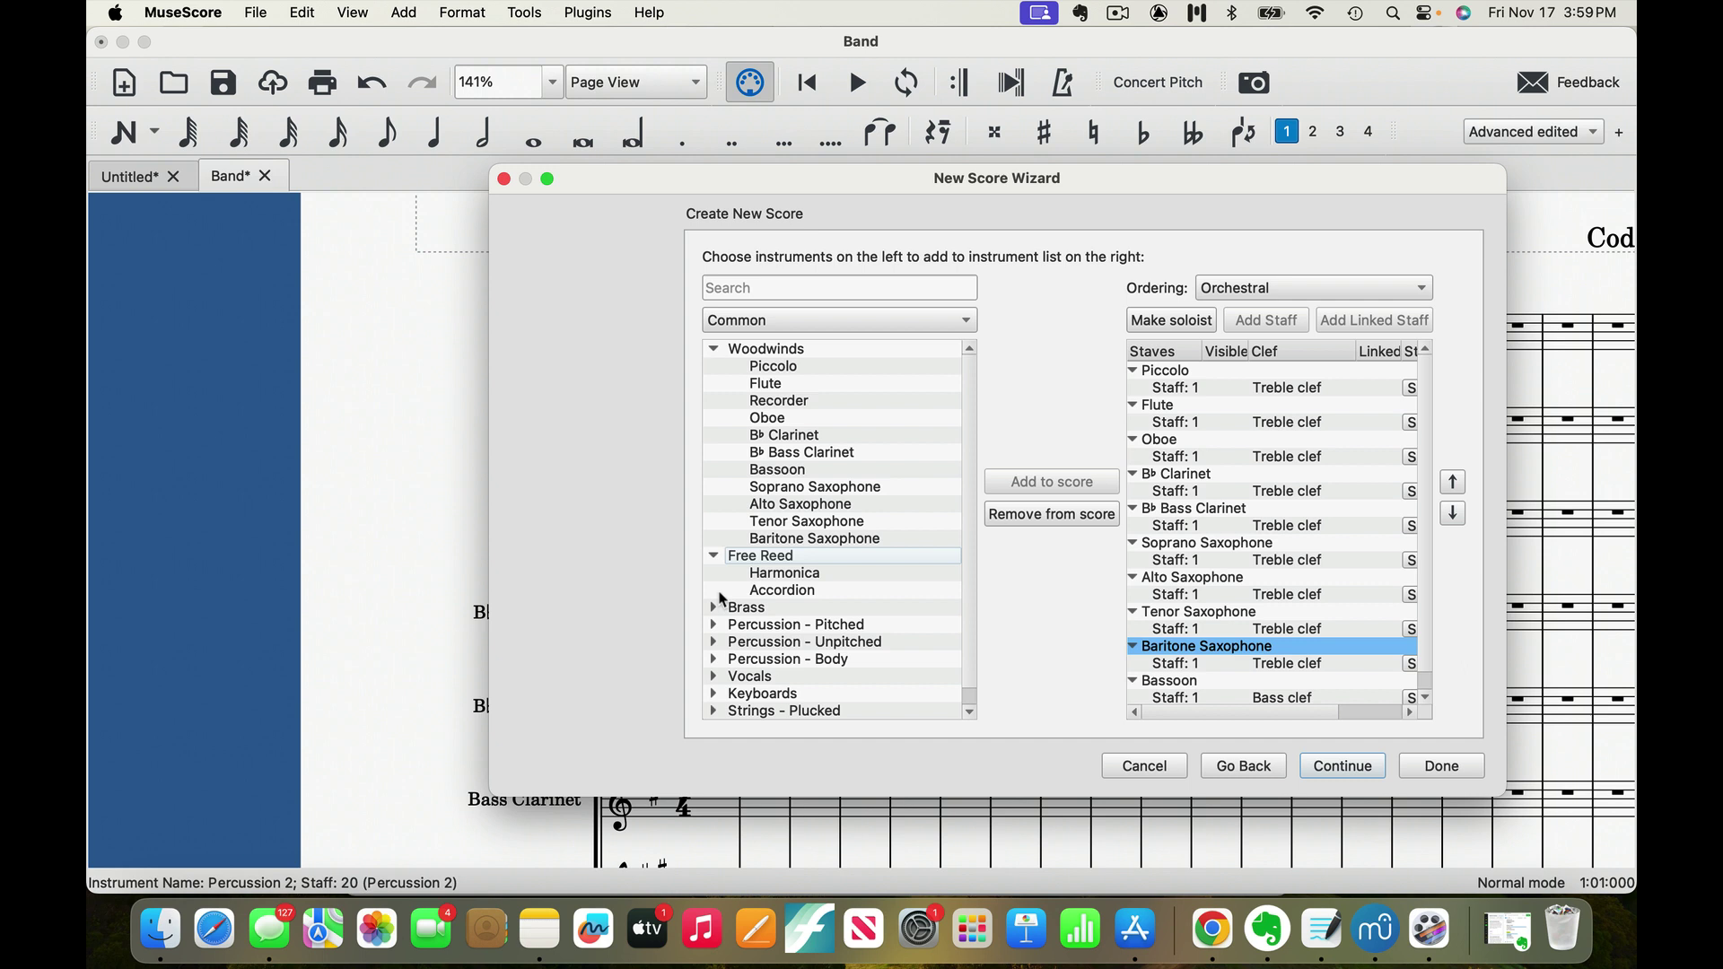
left_click(715, 609)
left_click(769, 628)
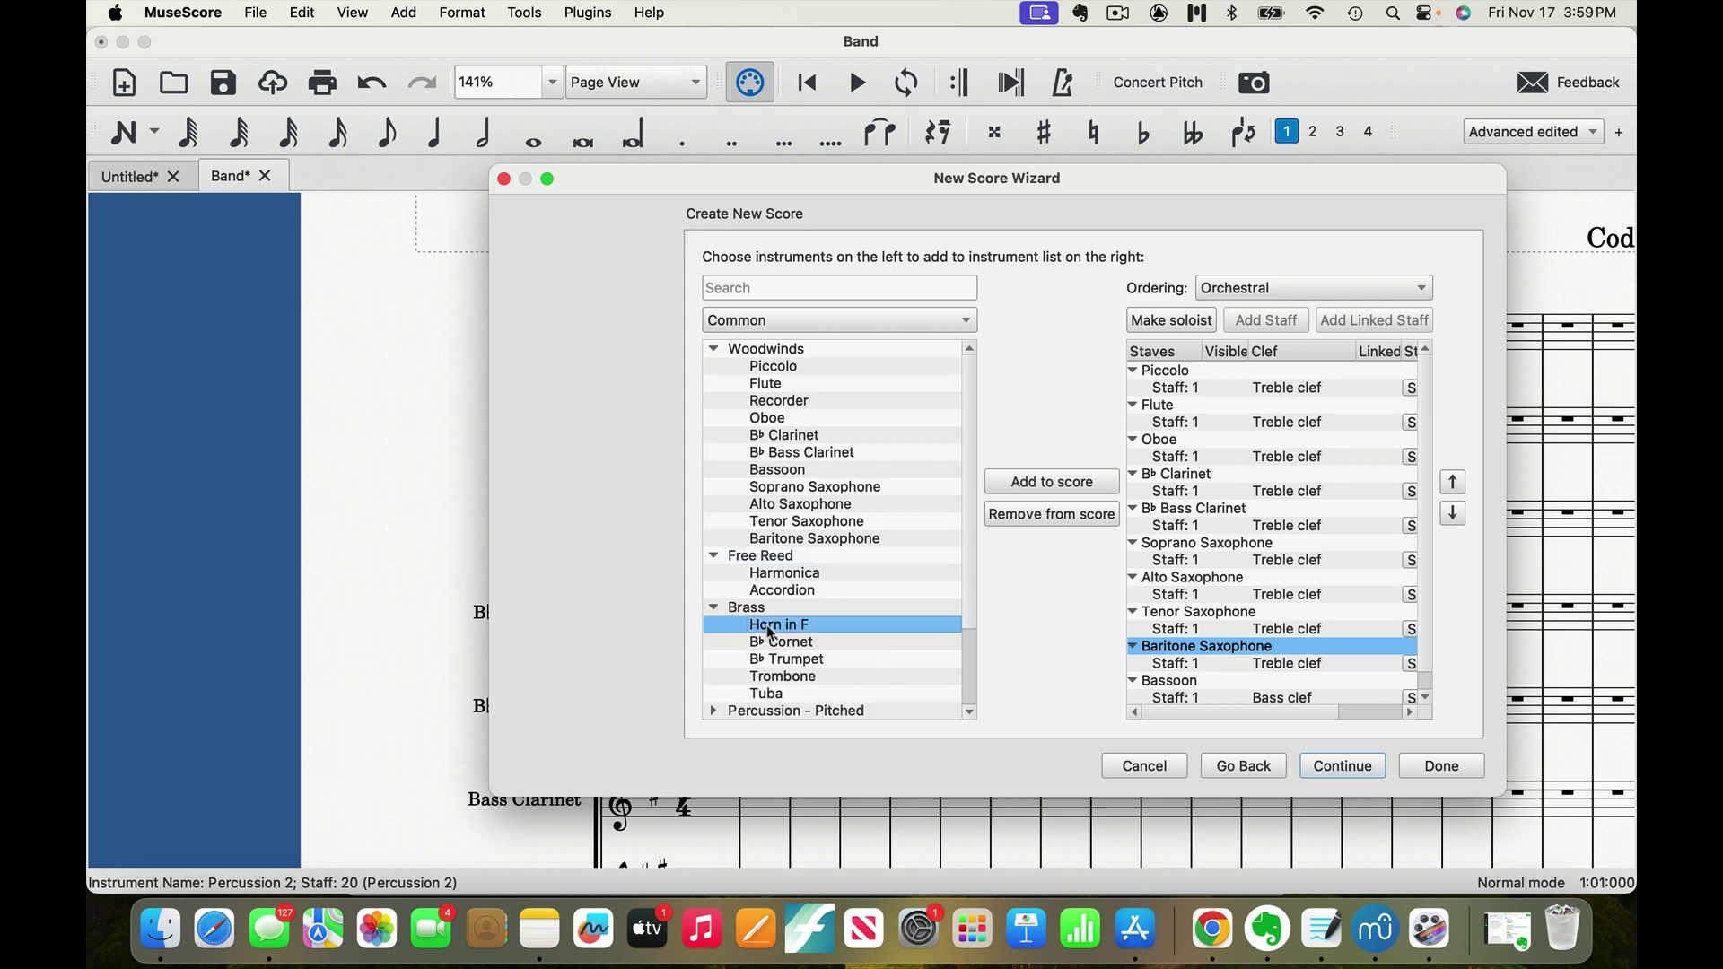
double_click(770, 628)
double_click(776, 644)
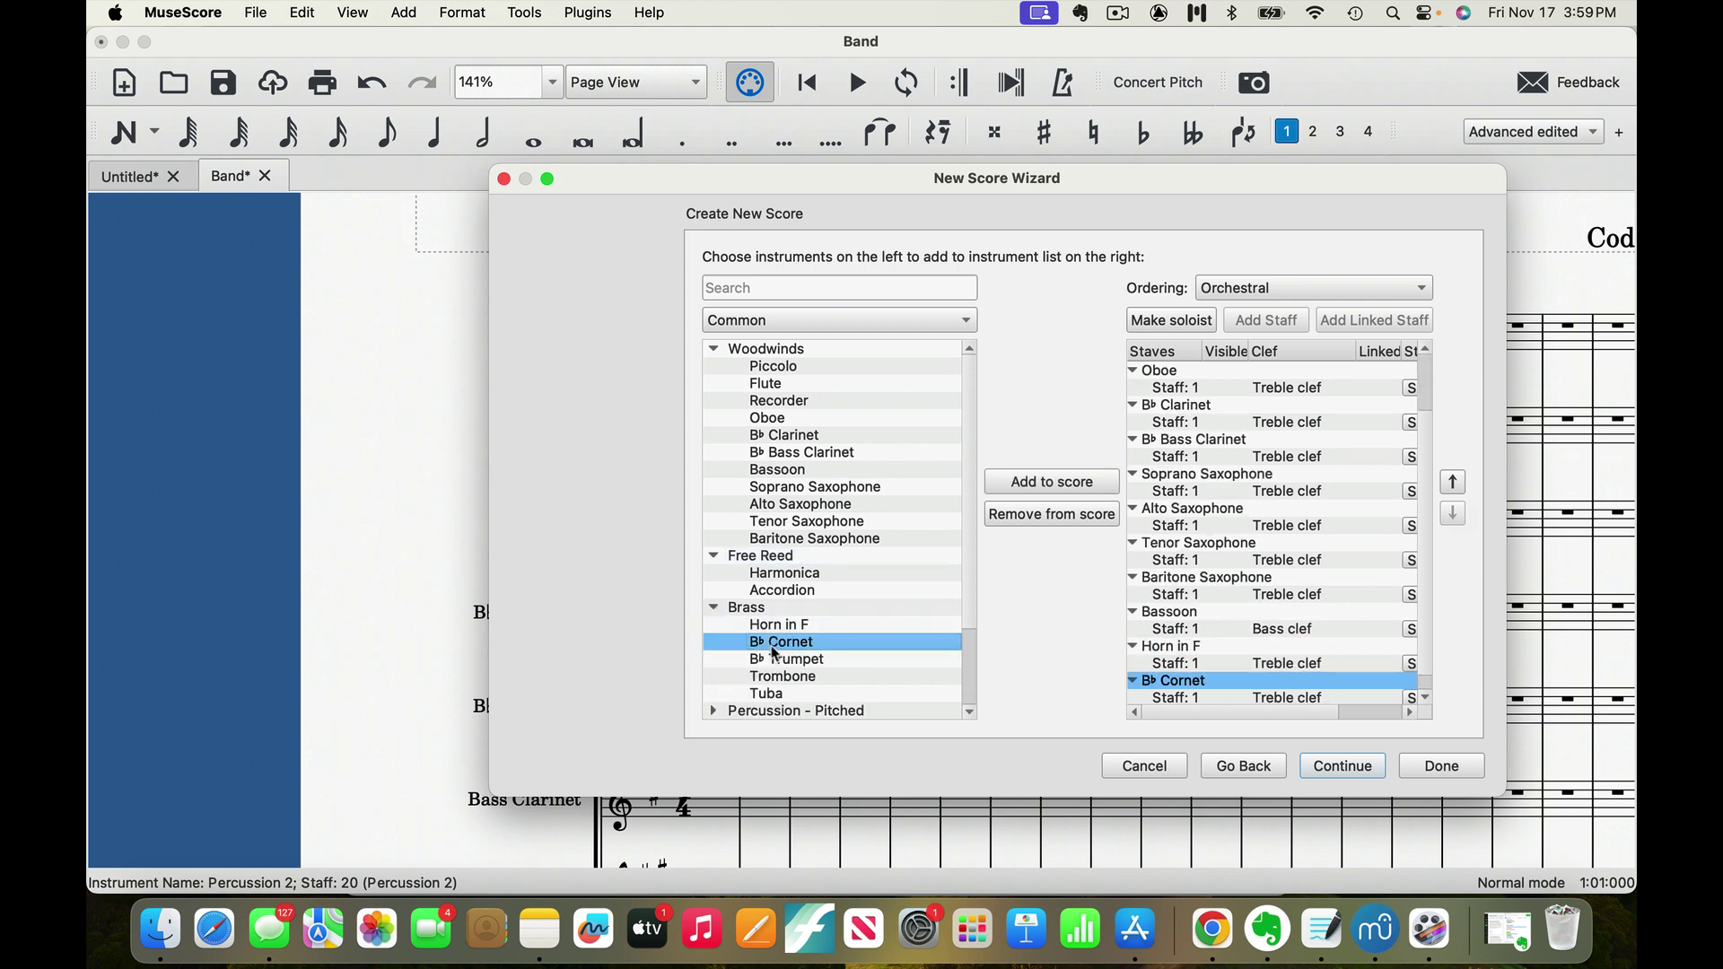
scroll(776, 654, "down", 3)
double_click(799, 558)
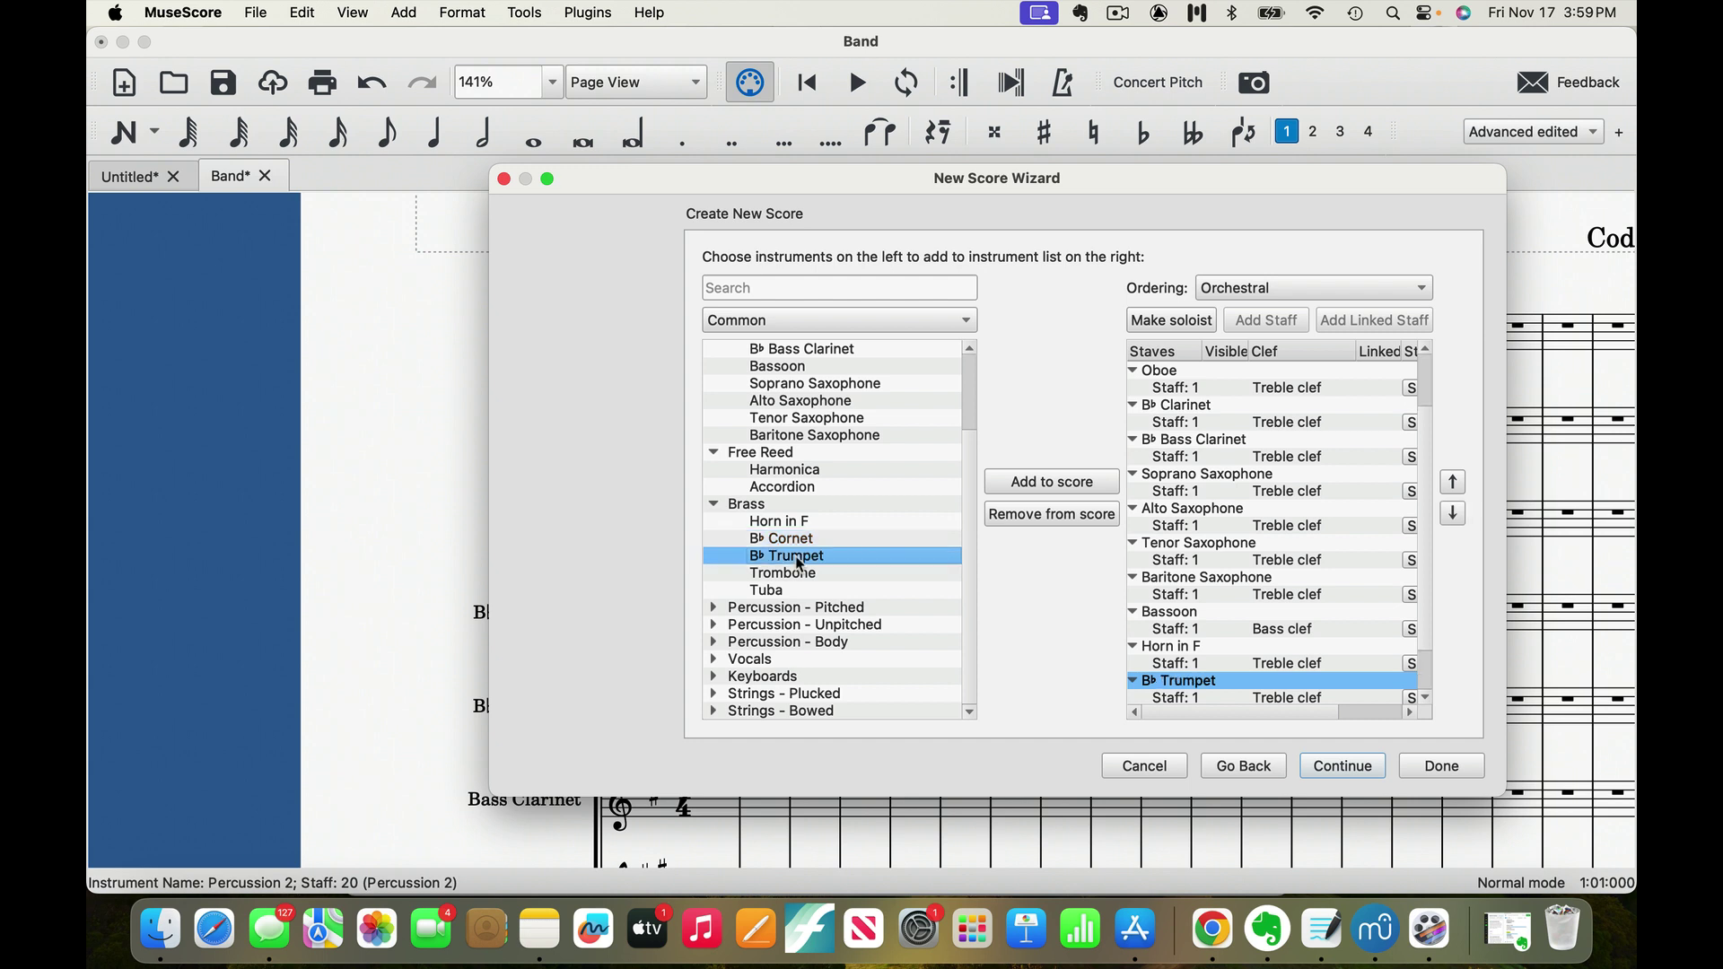
double_click(799, 575)
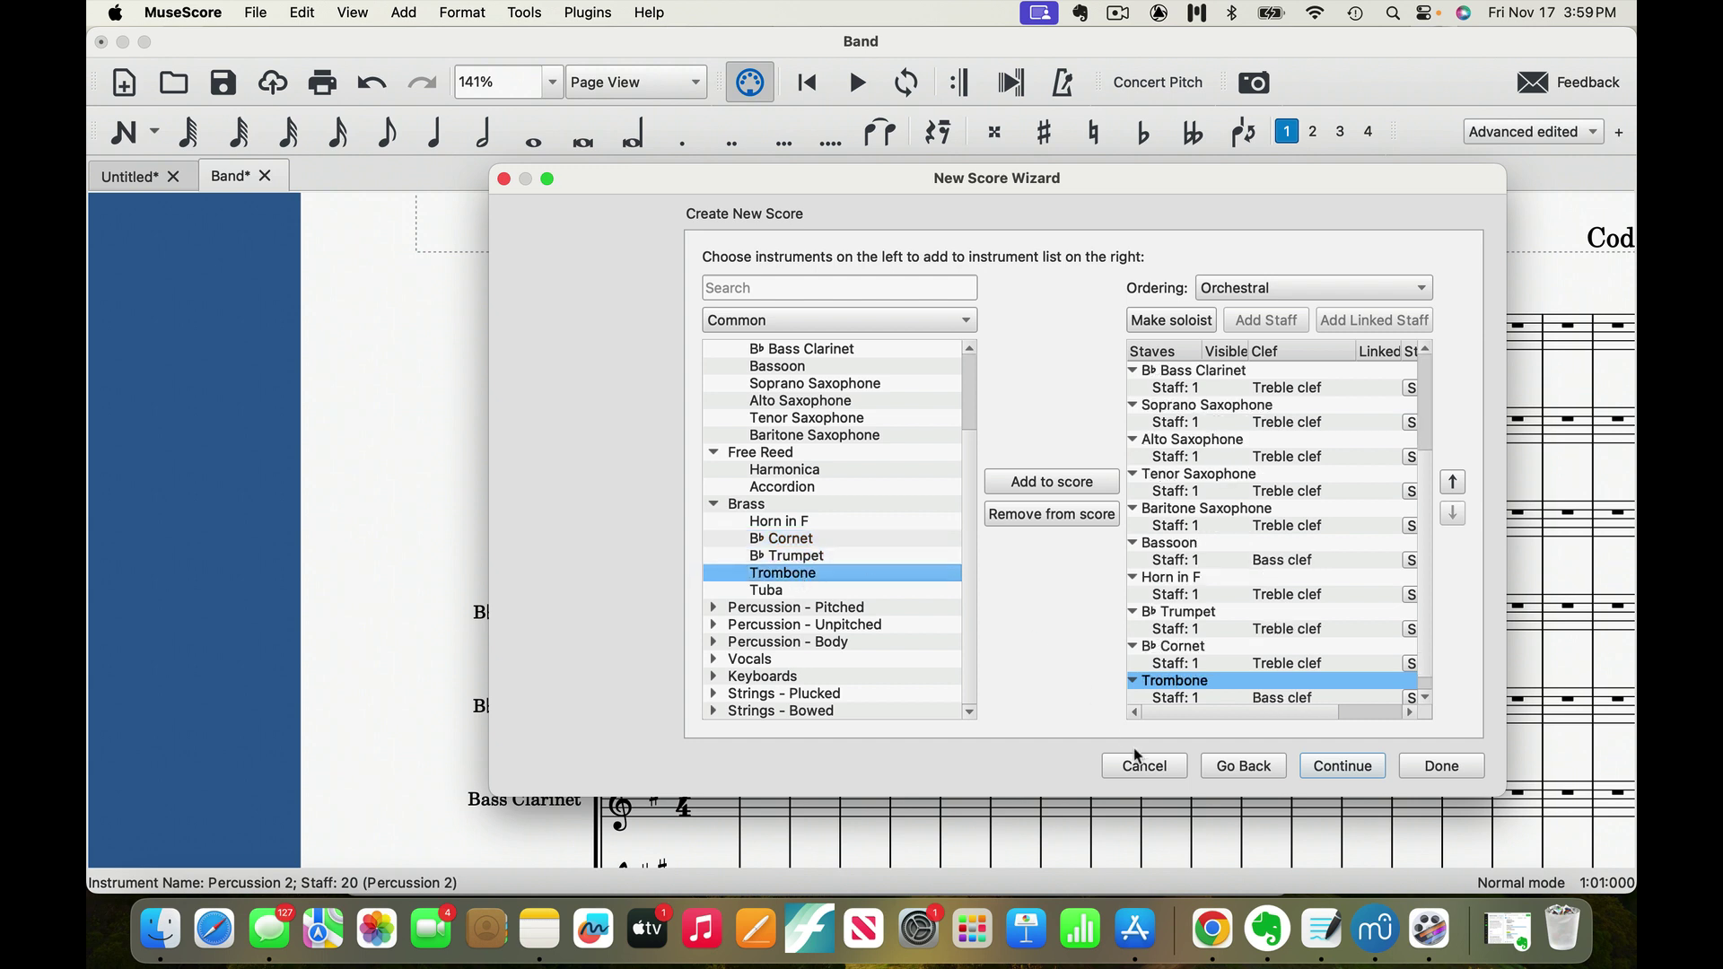
left_click(1365, 771)
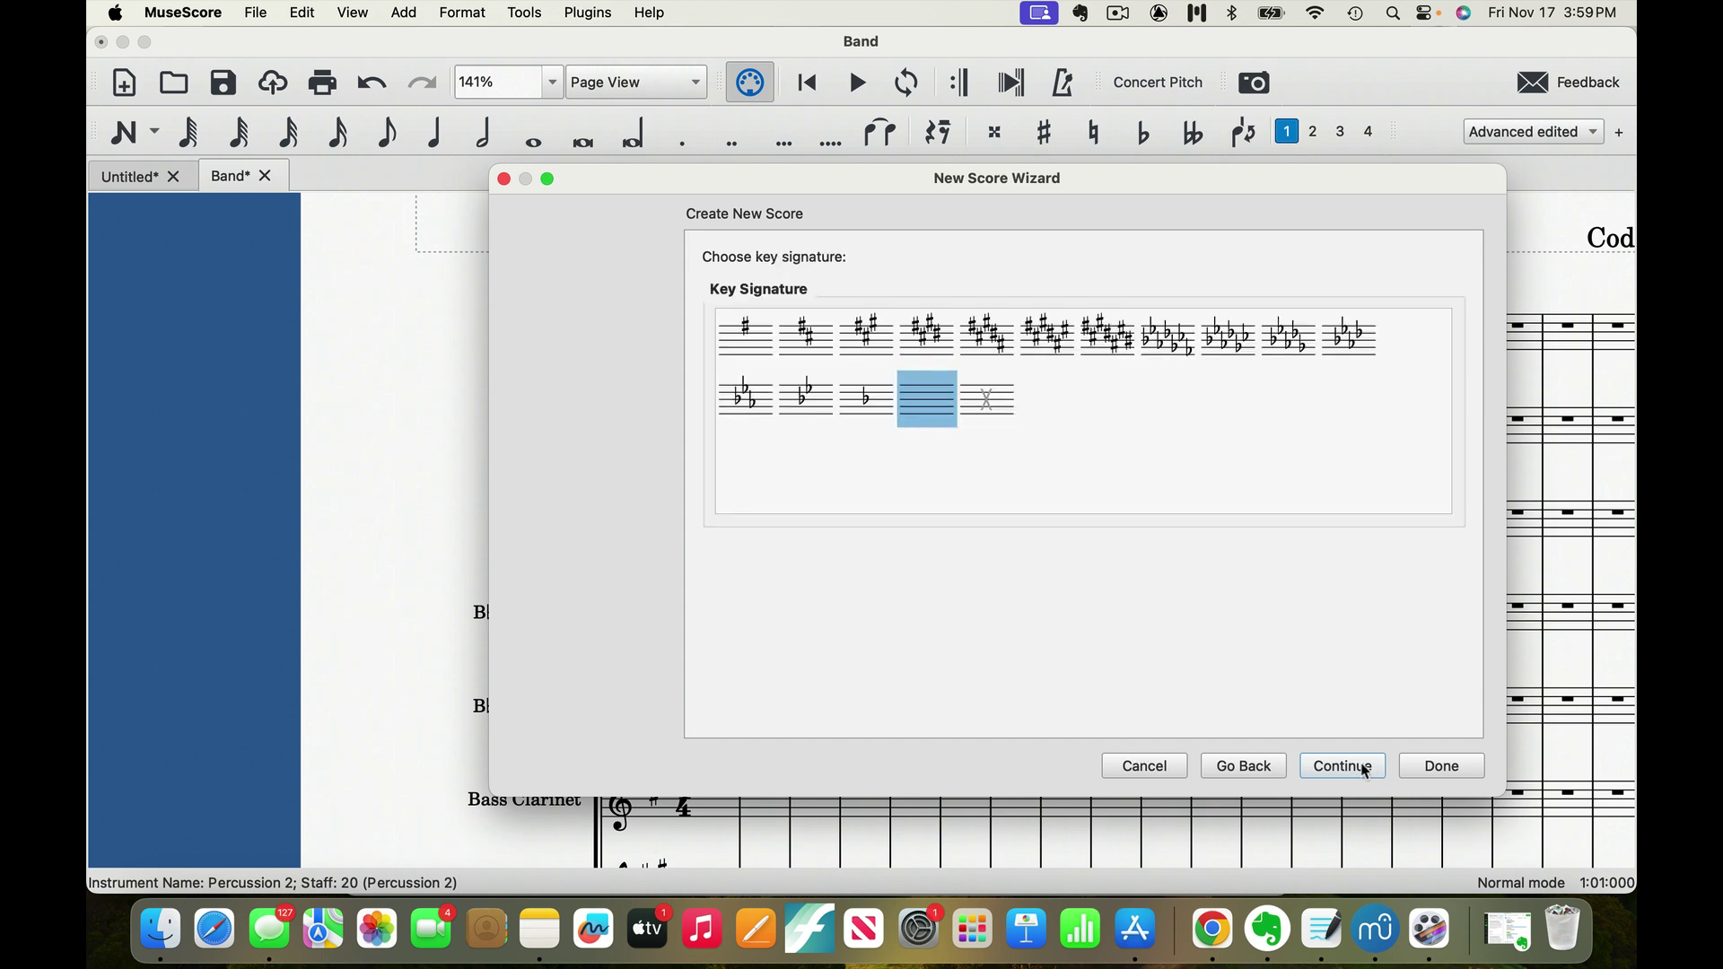
Step: Create the 11/17 score and delete its default system bracket
left_click(1442, 767)
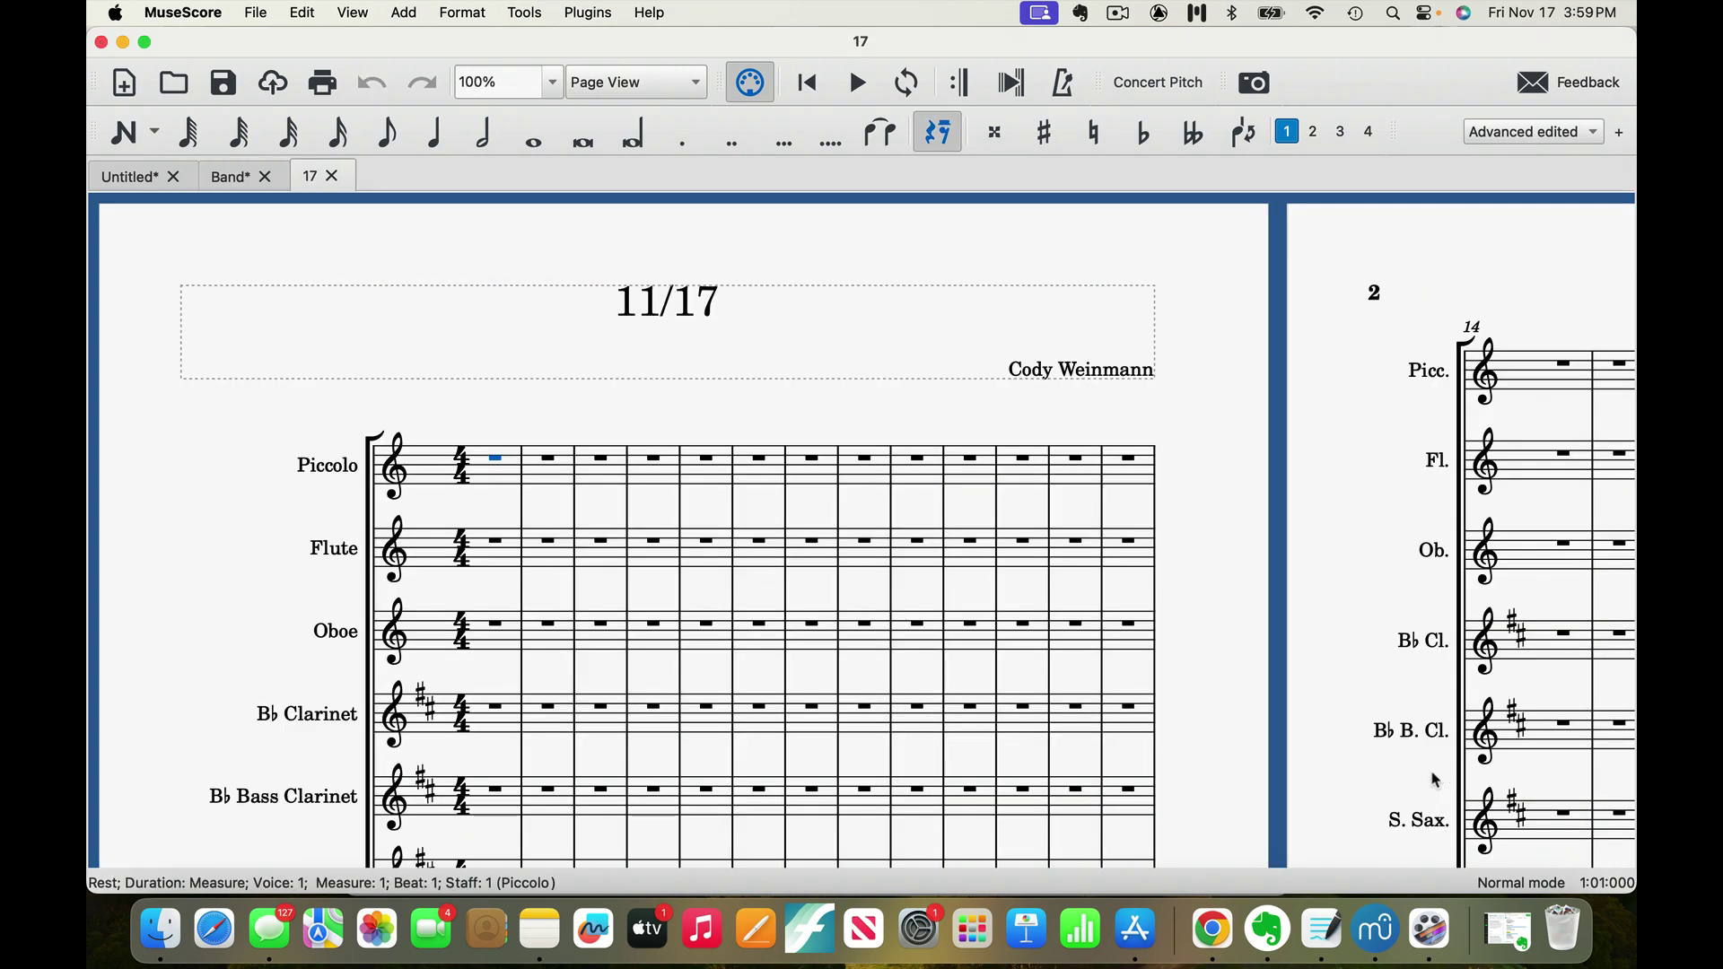
scroll(1255, 607, "down", 9)
scroll(1254, 607, "left", 3)
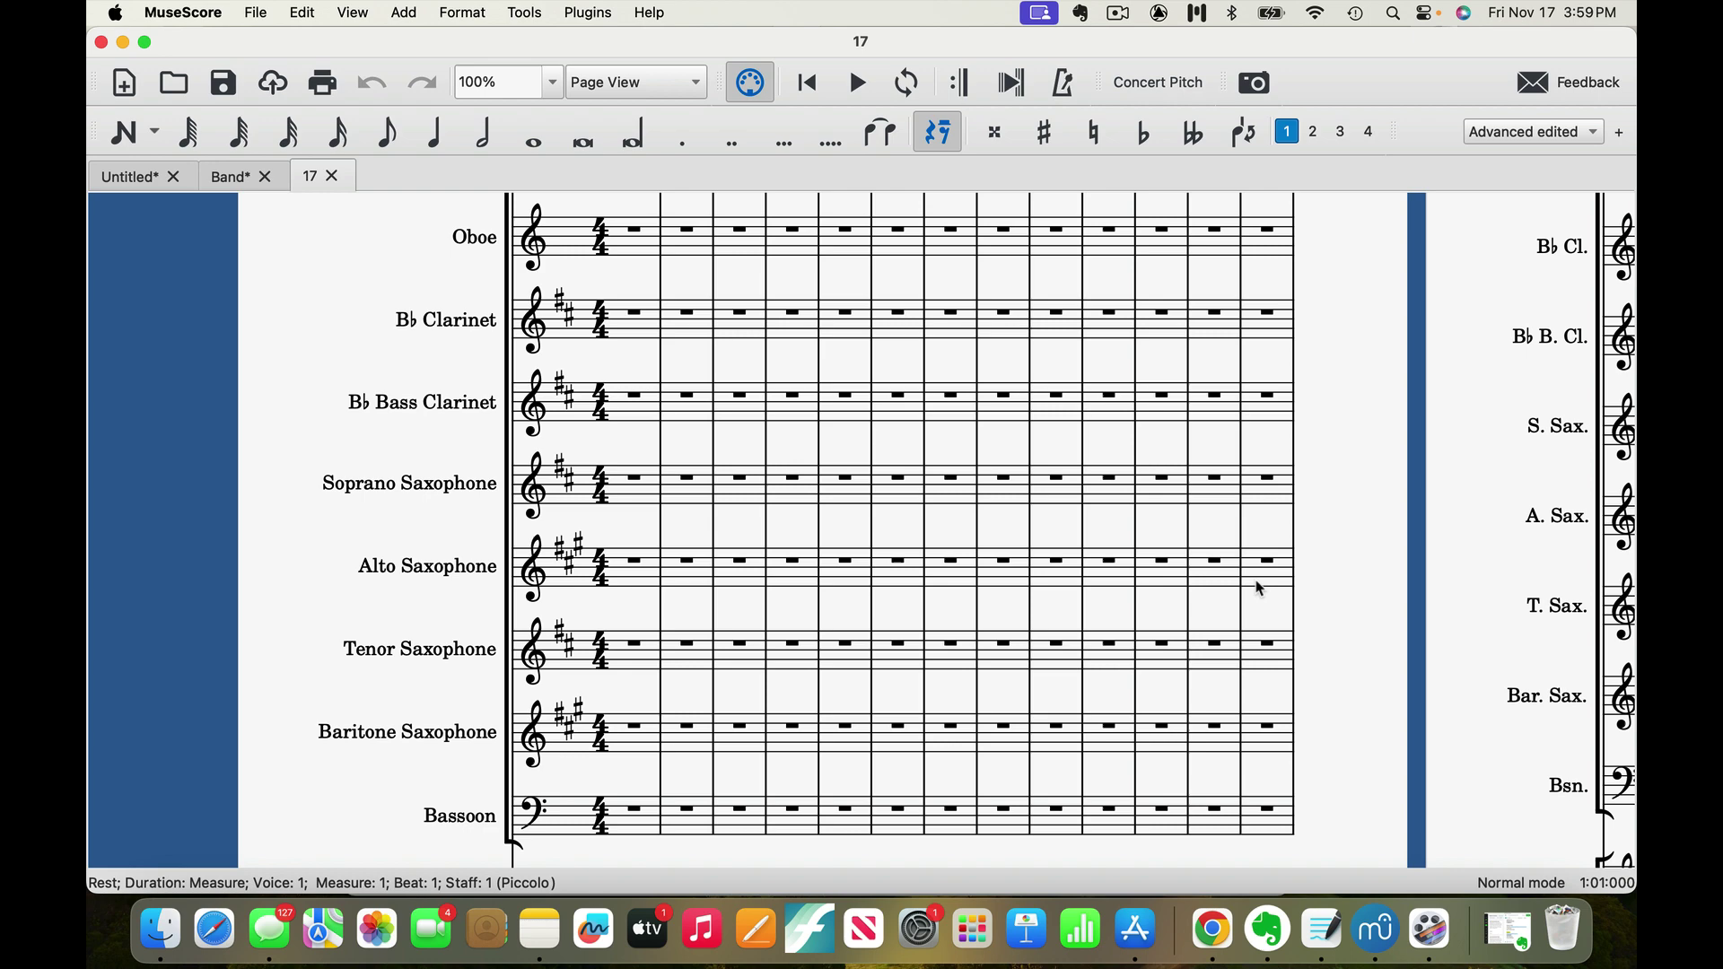
scroll(1260, 589, "down", 4)
scroll(1260, 589, "left", 1)
scroll(1256, 585, "left", 1)
scroll(1256, 585, "up", 12)
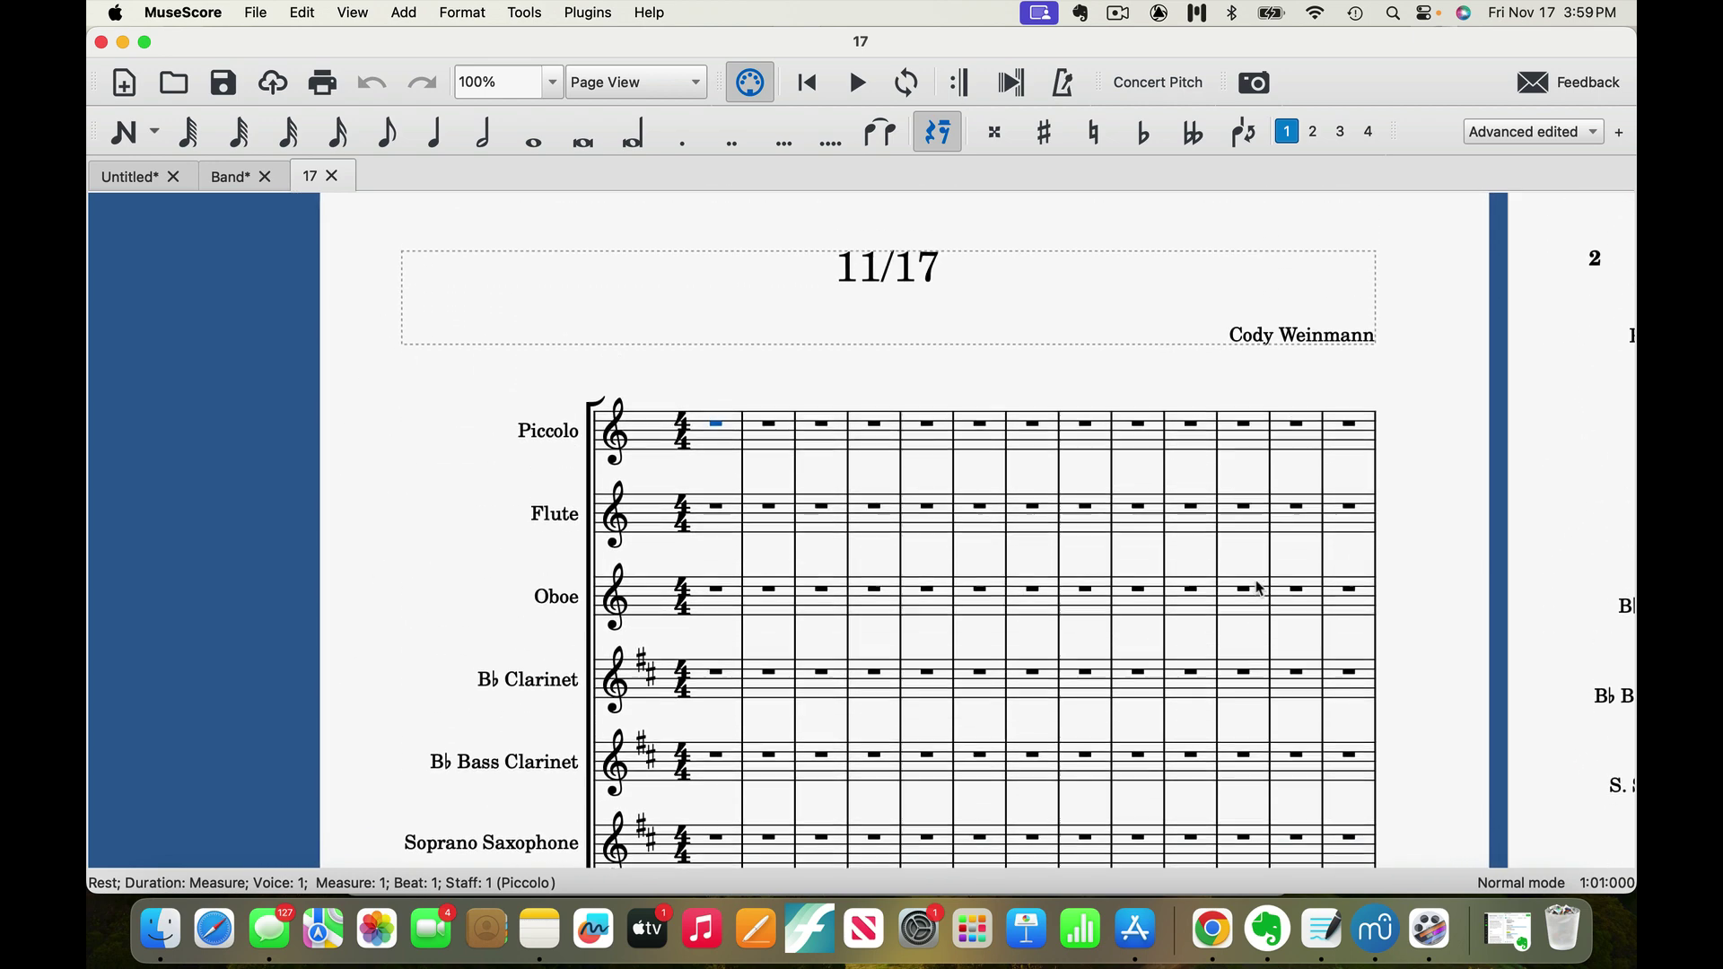
left_click(598, 421)
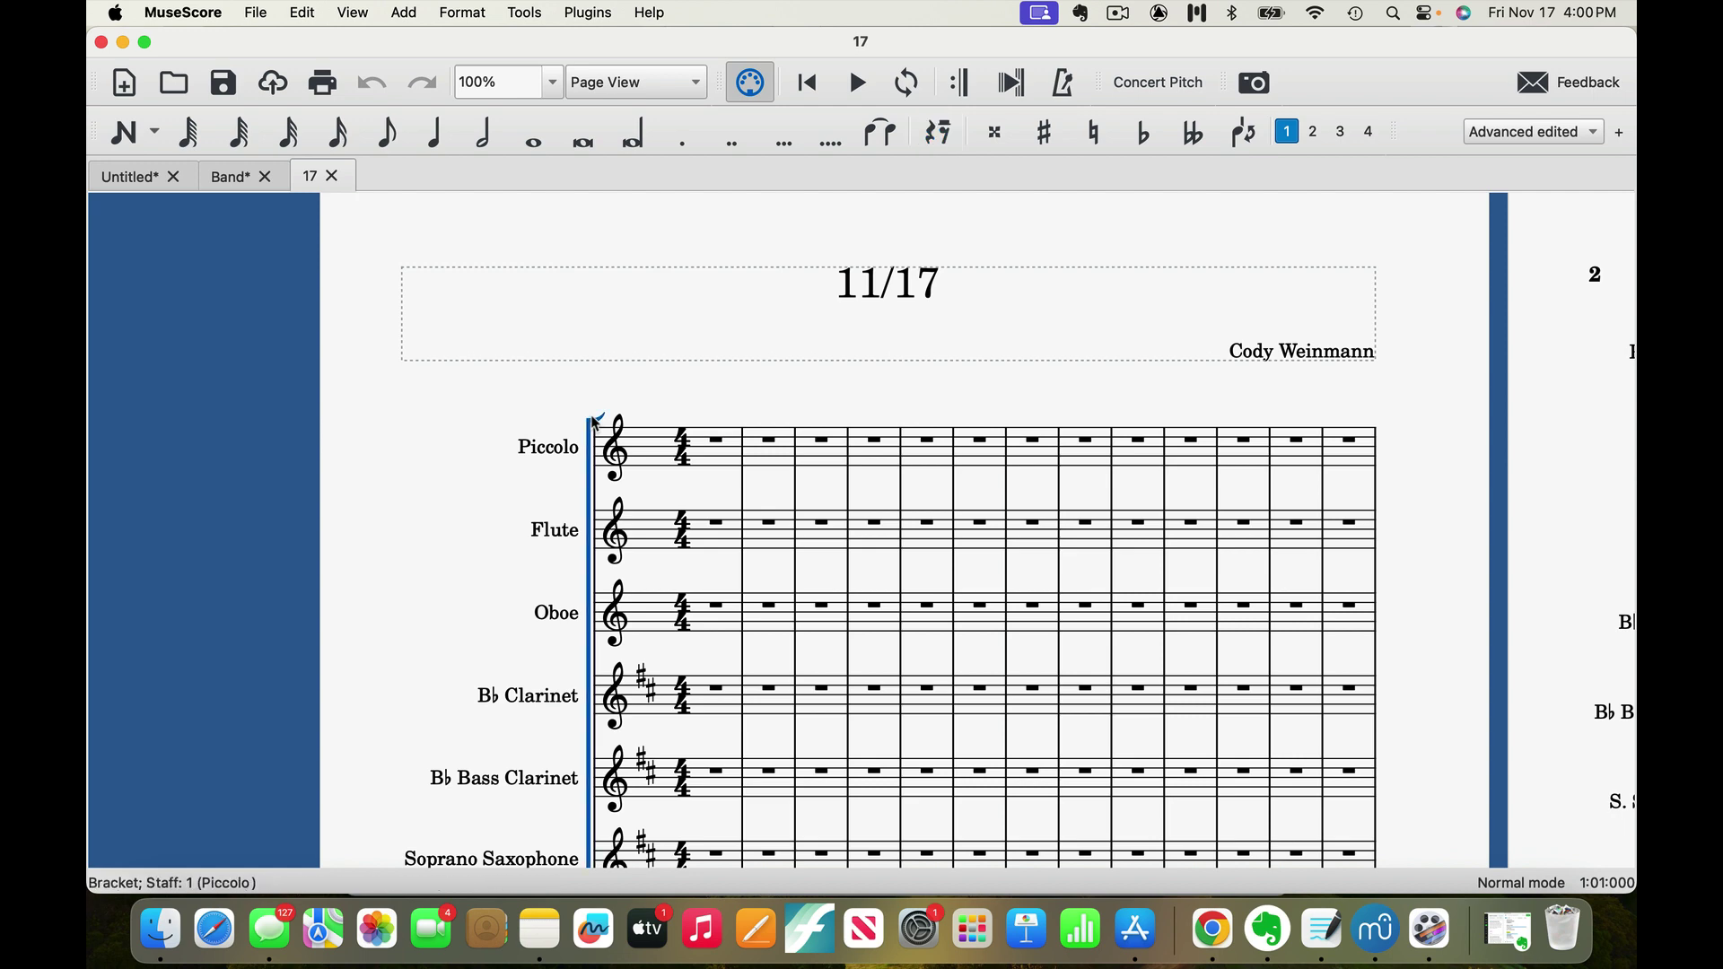
key("Delete")
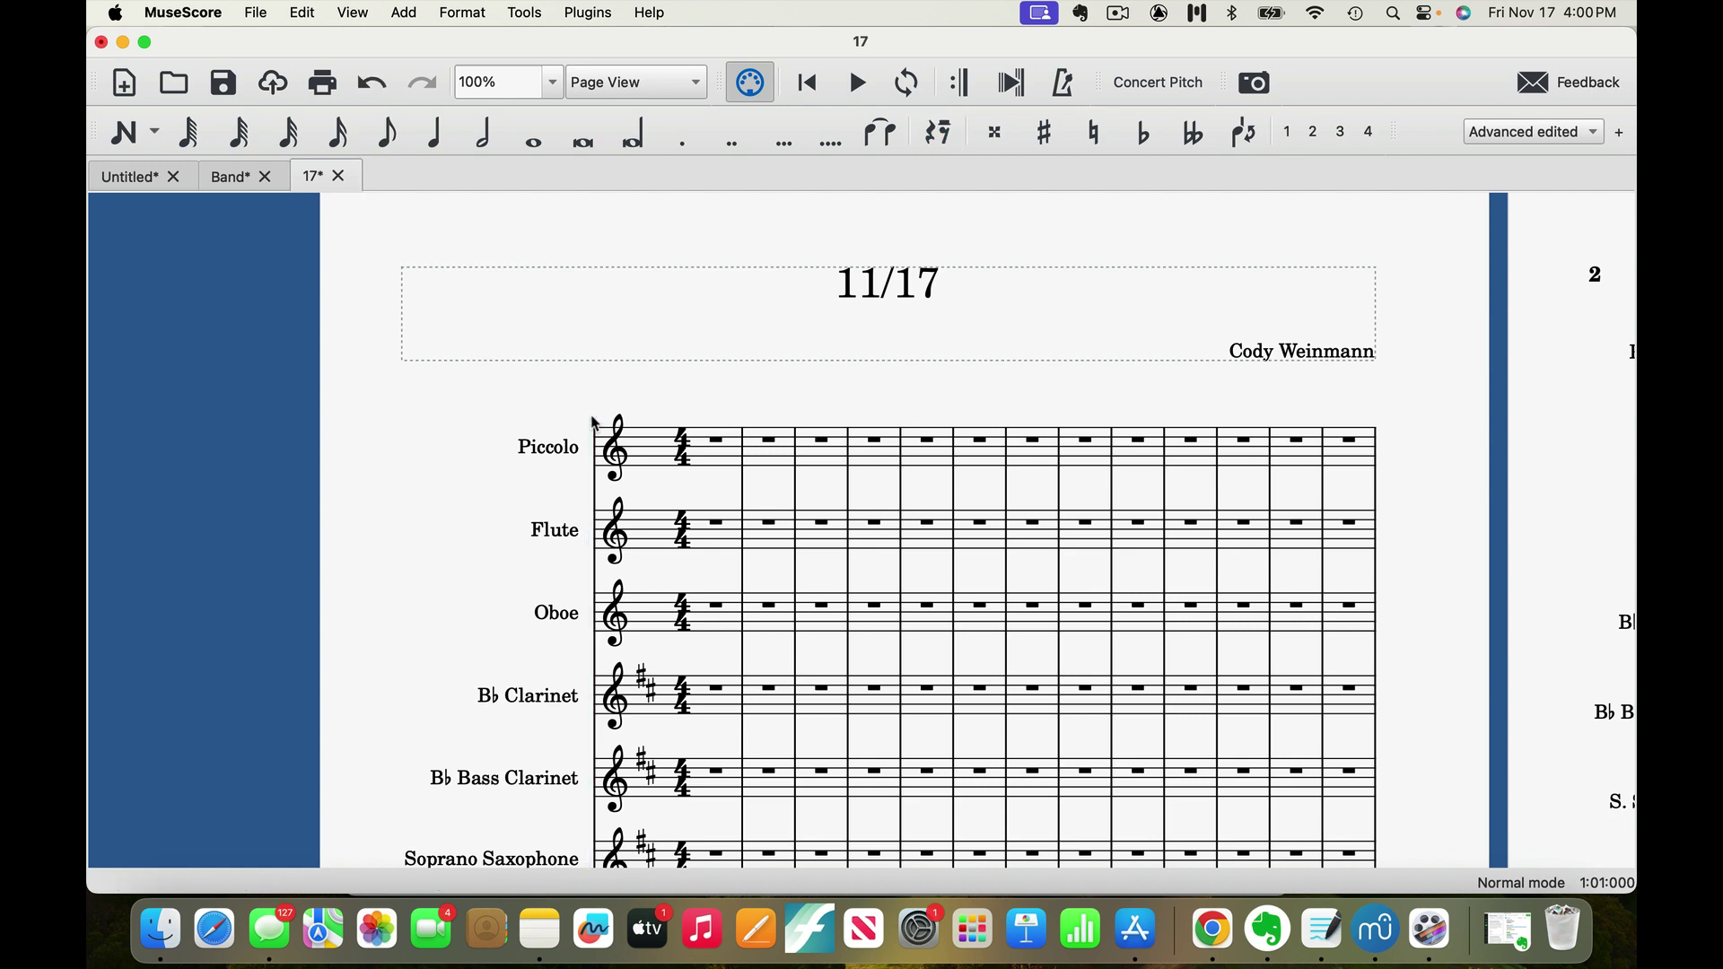
Step: Open the Master Palette from the View menu showing the Brackets category
scroll(619, 547, "down", 5)
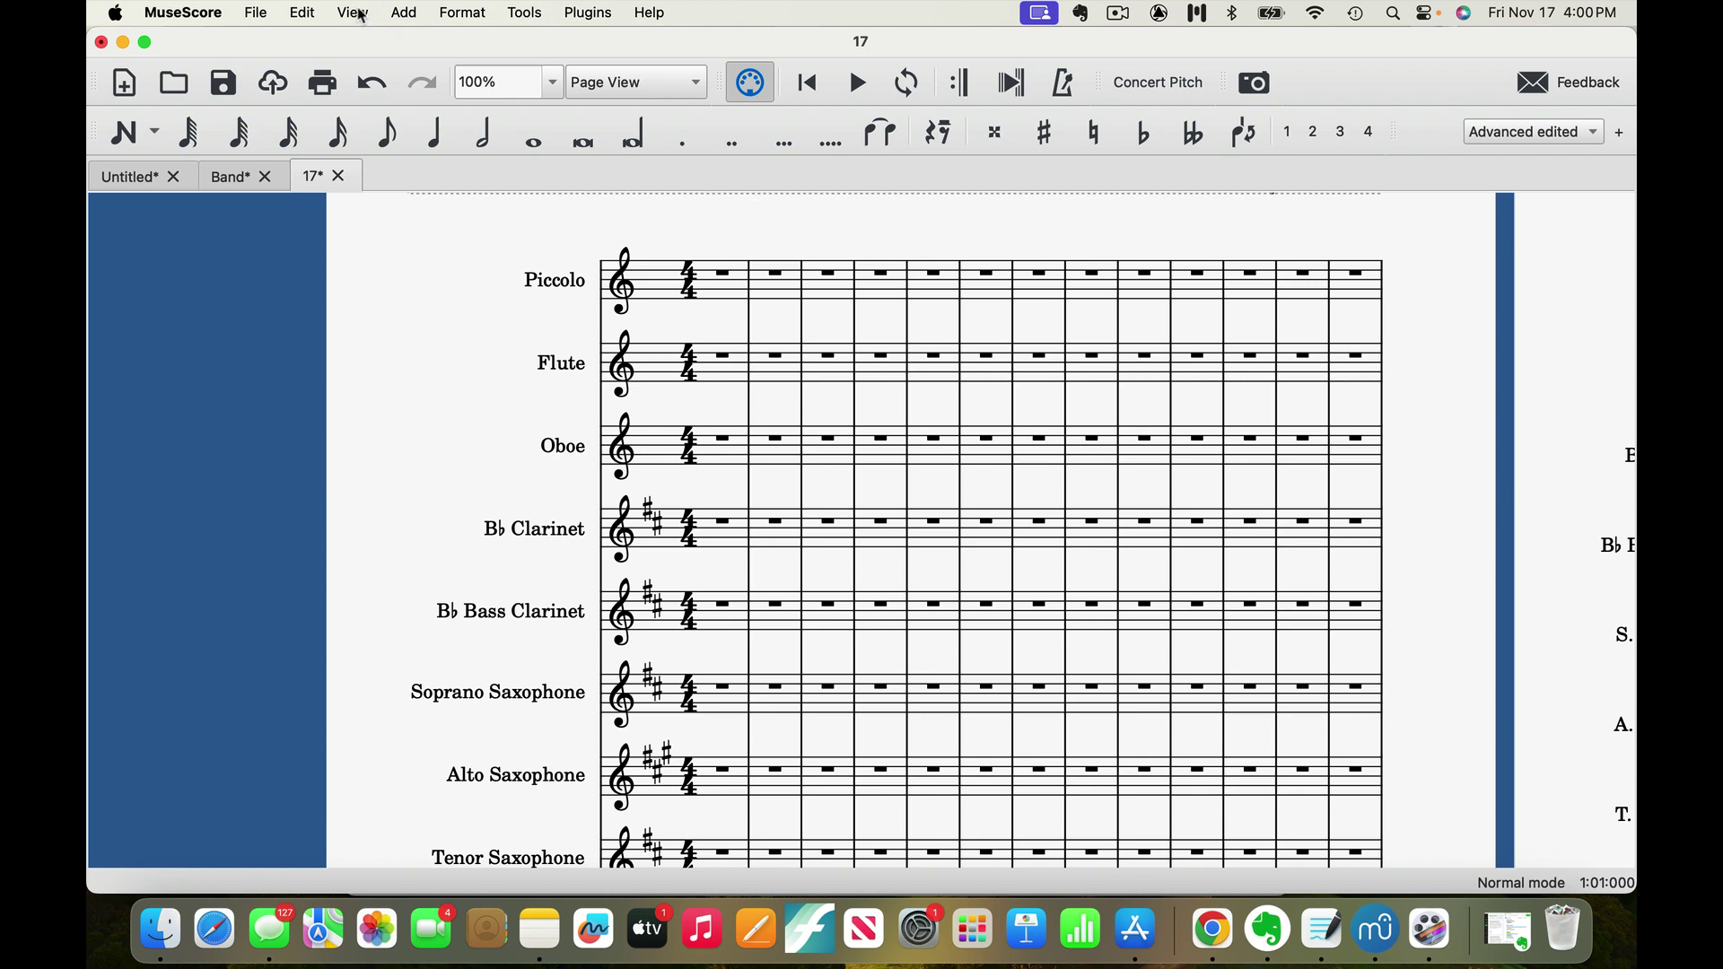
left_click(361, 16)
left_click(364, 72)
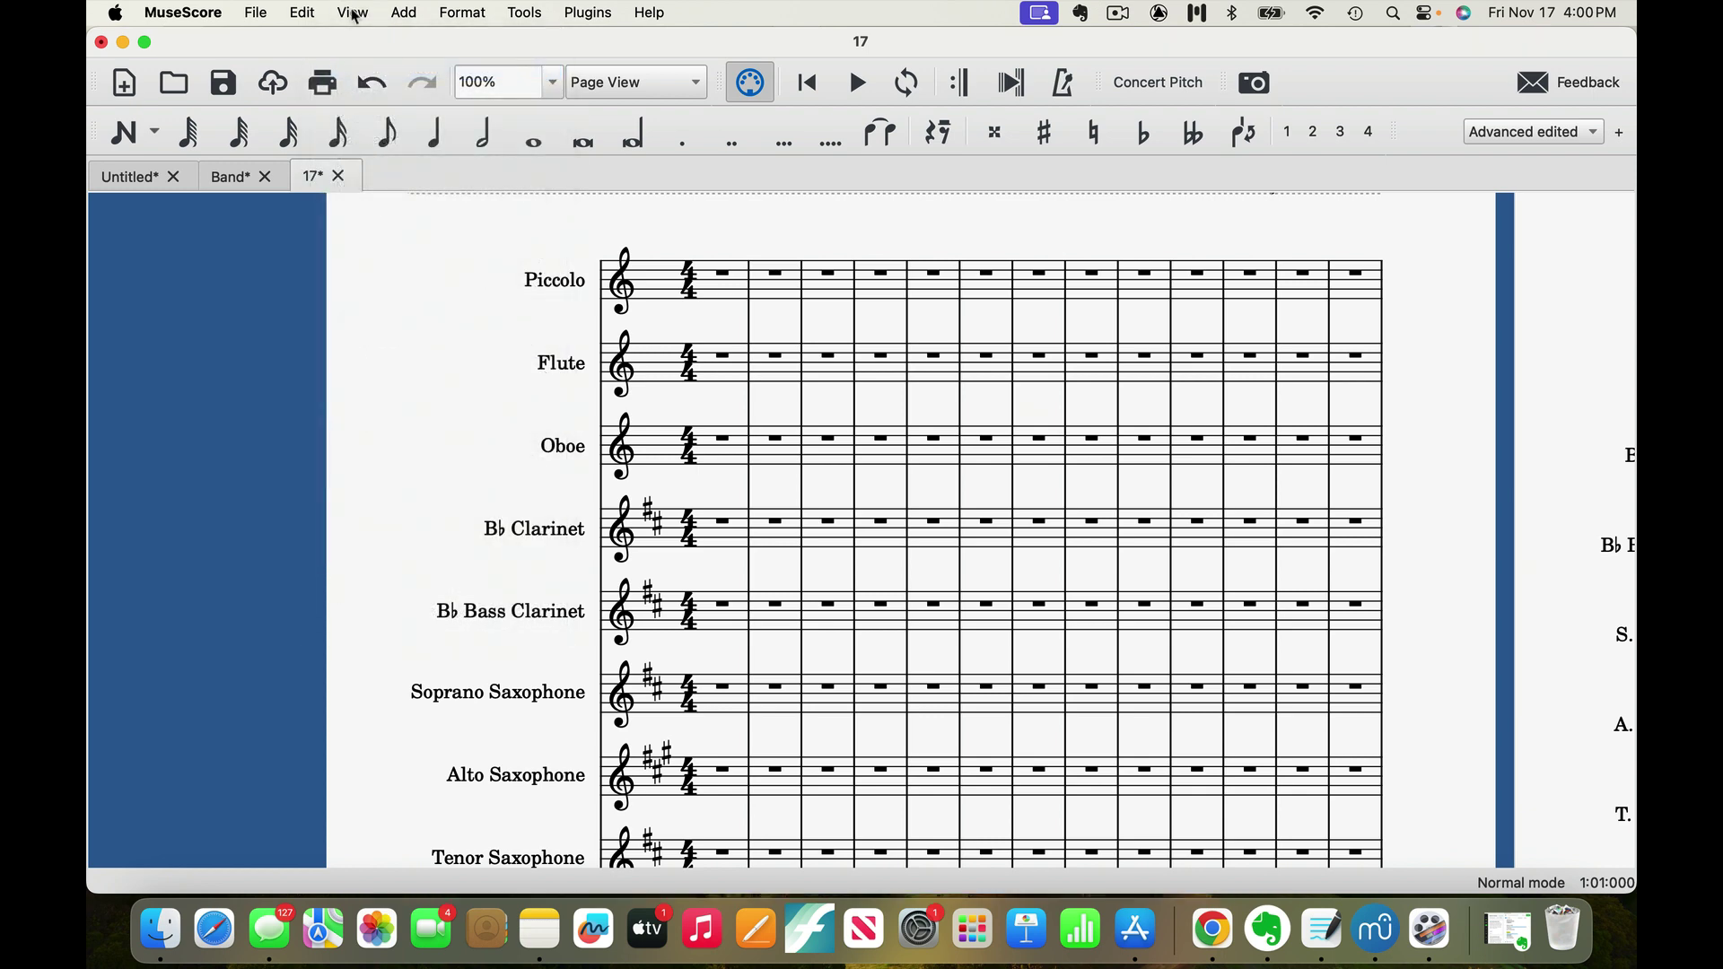
left_click(356, 16)
left_click(359, 70)
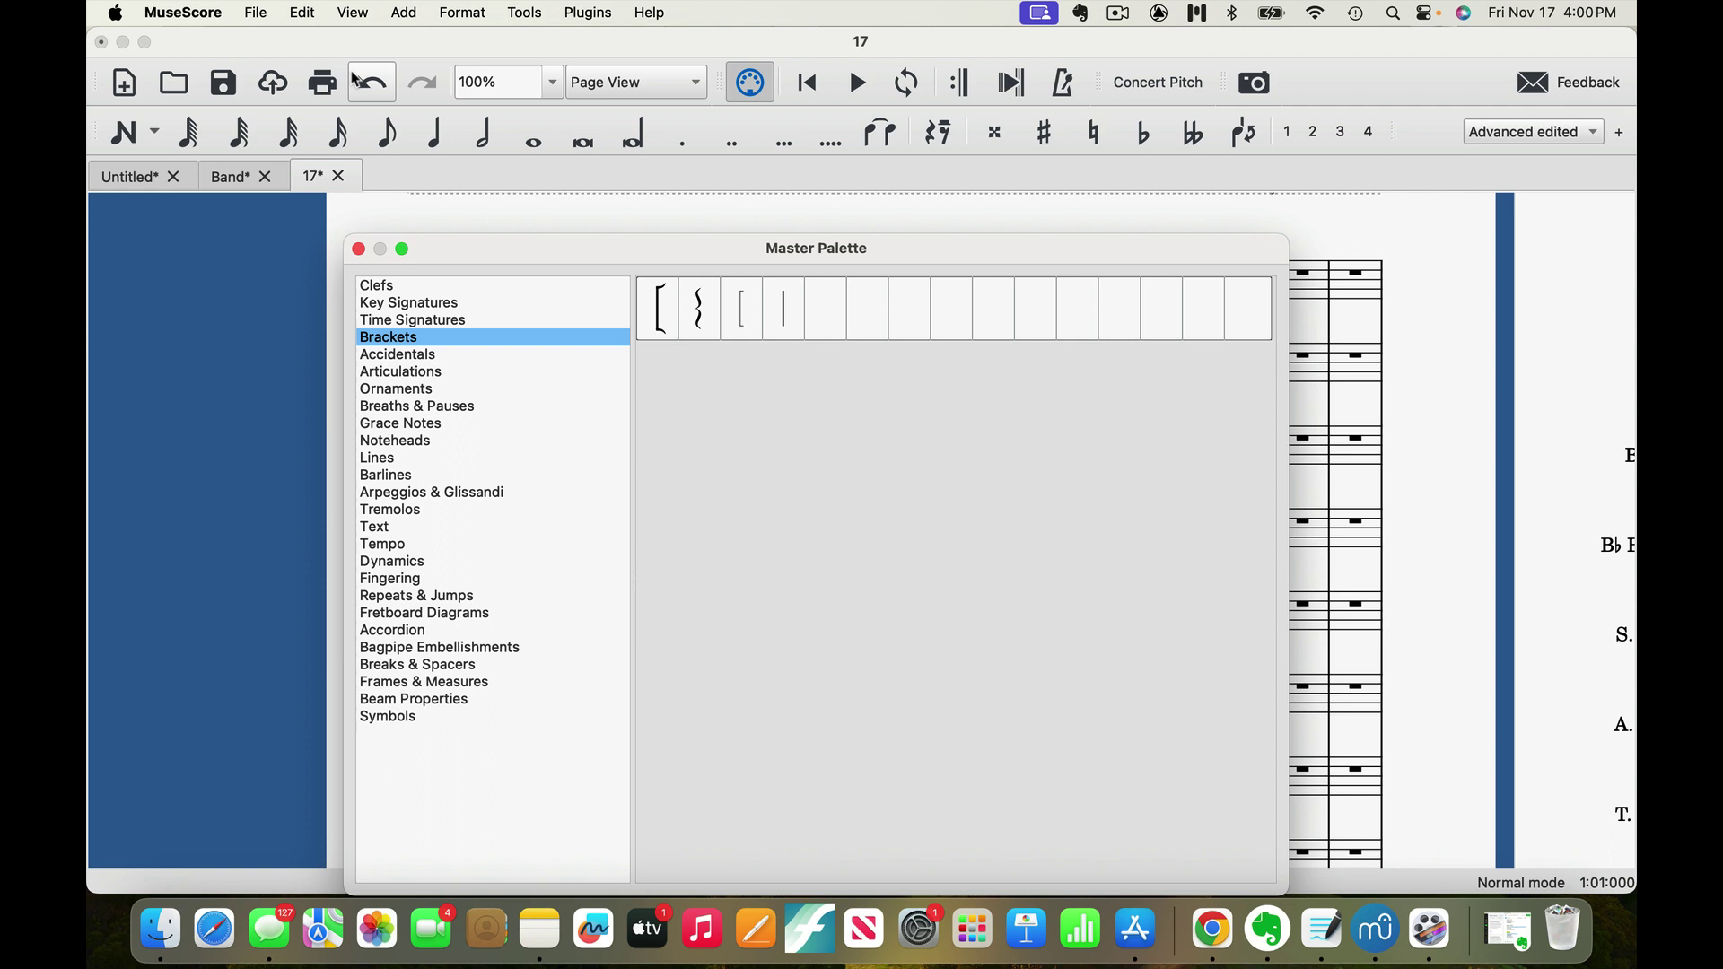
Step: Select measure 1 across the staves from Piccolo down to Bassoon
left_click_drag(531, 253, 224, 530)
left_click(662, 291)
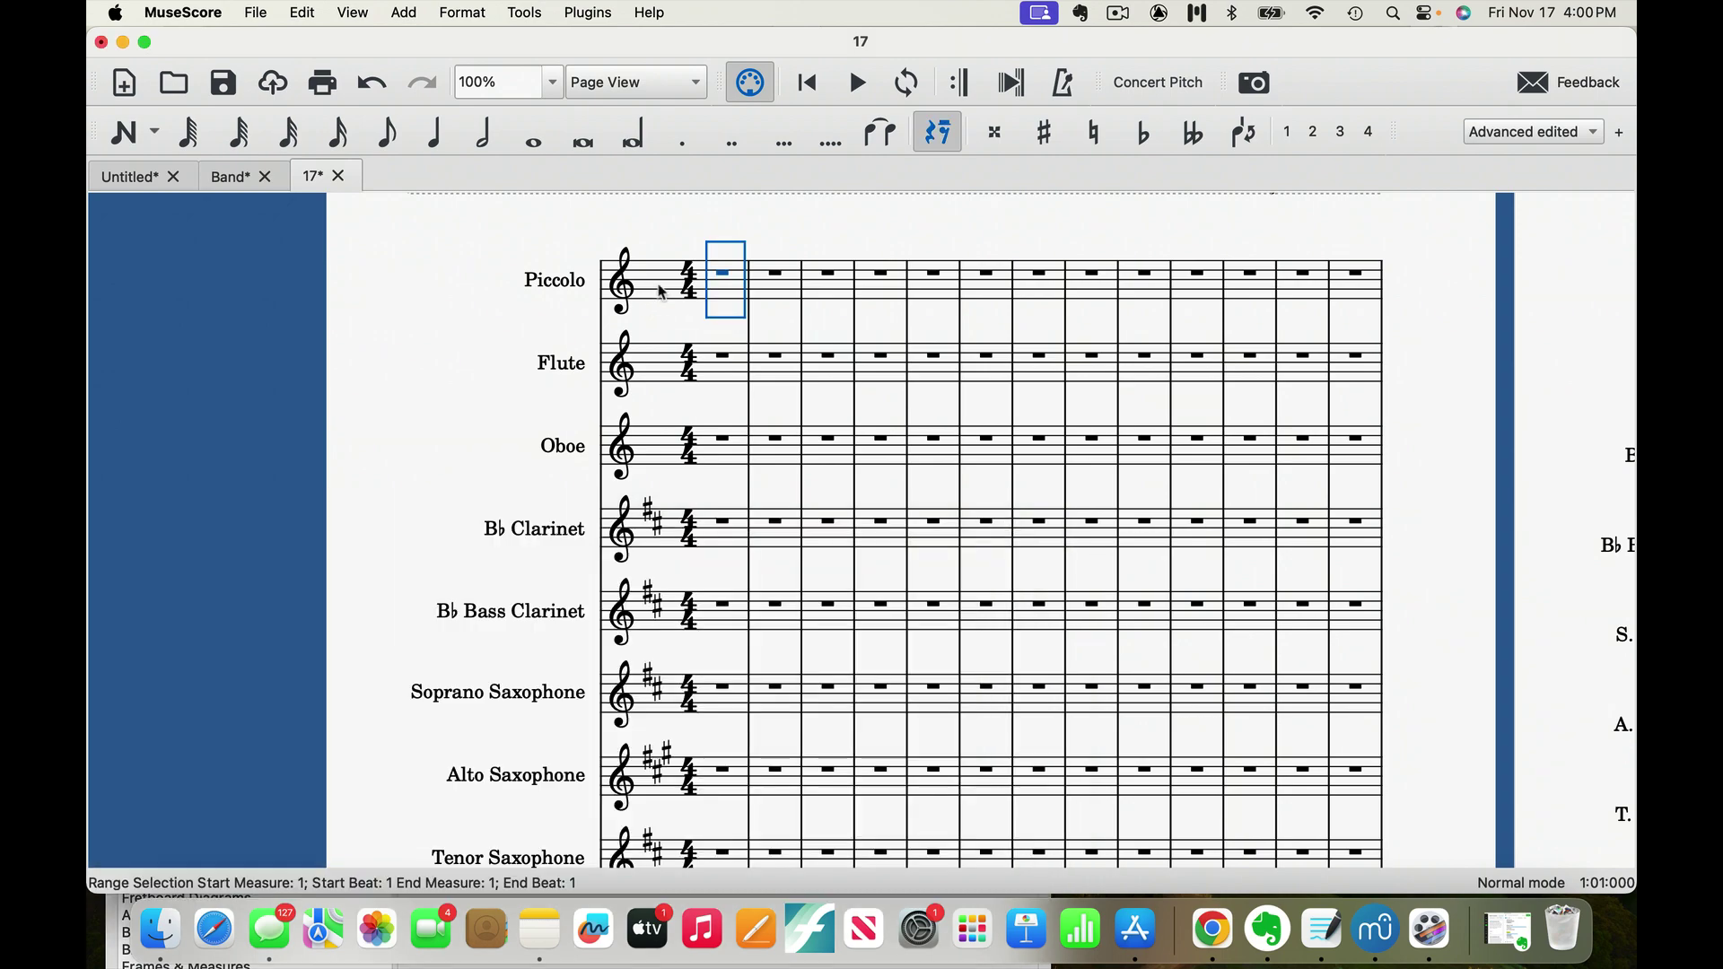
scroll(663, 292, "down", 5)
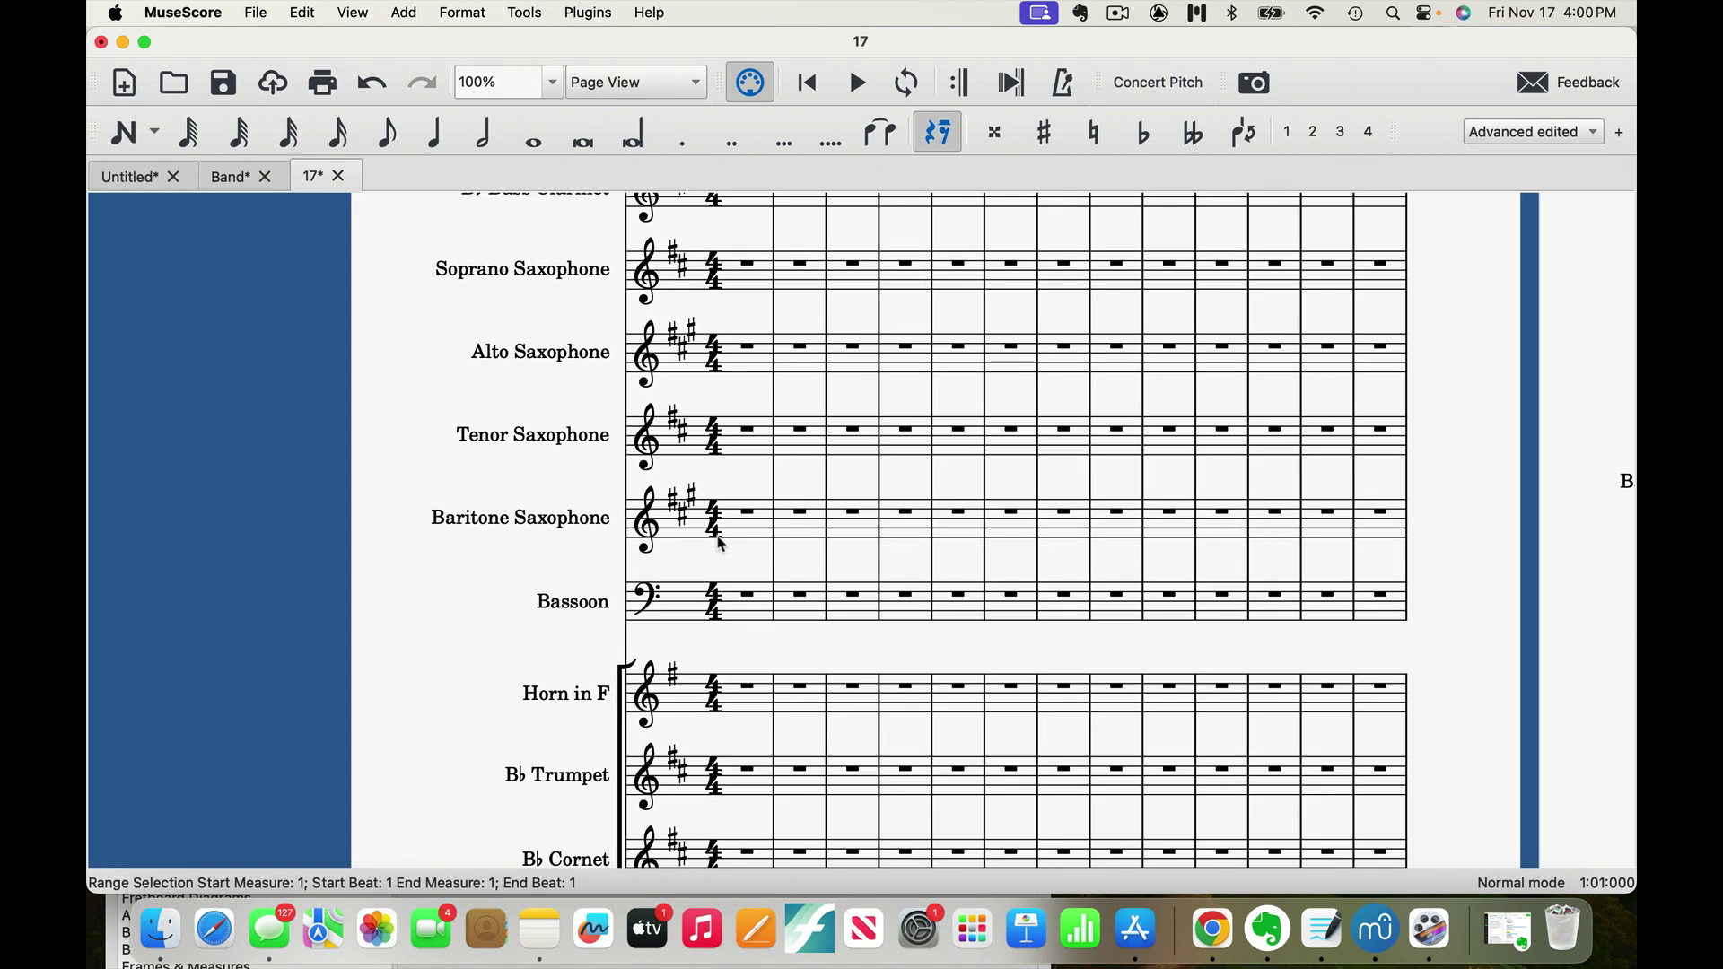
left_click(752, 615)
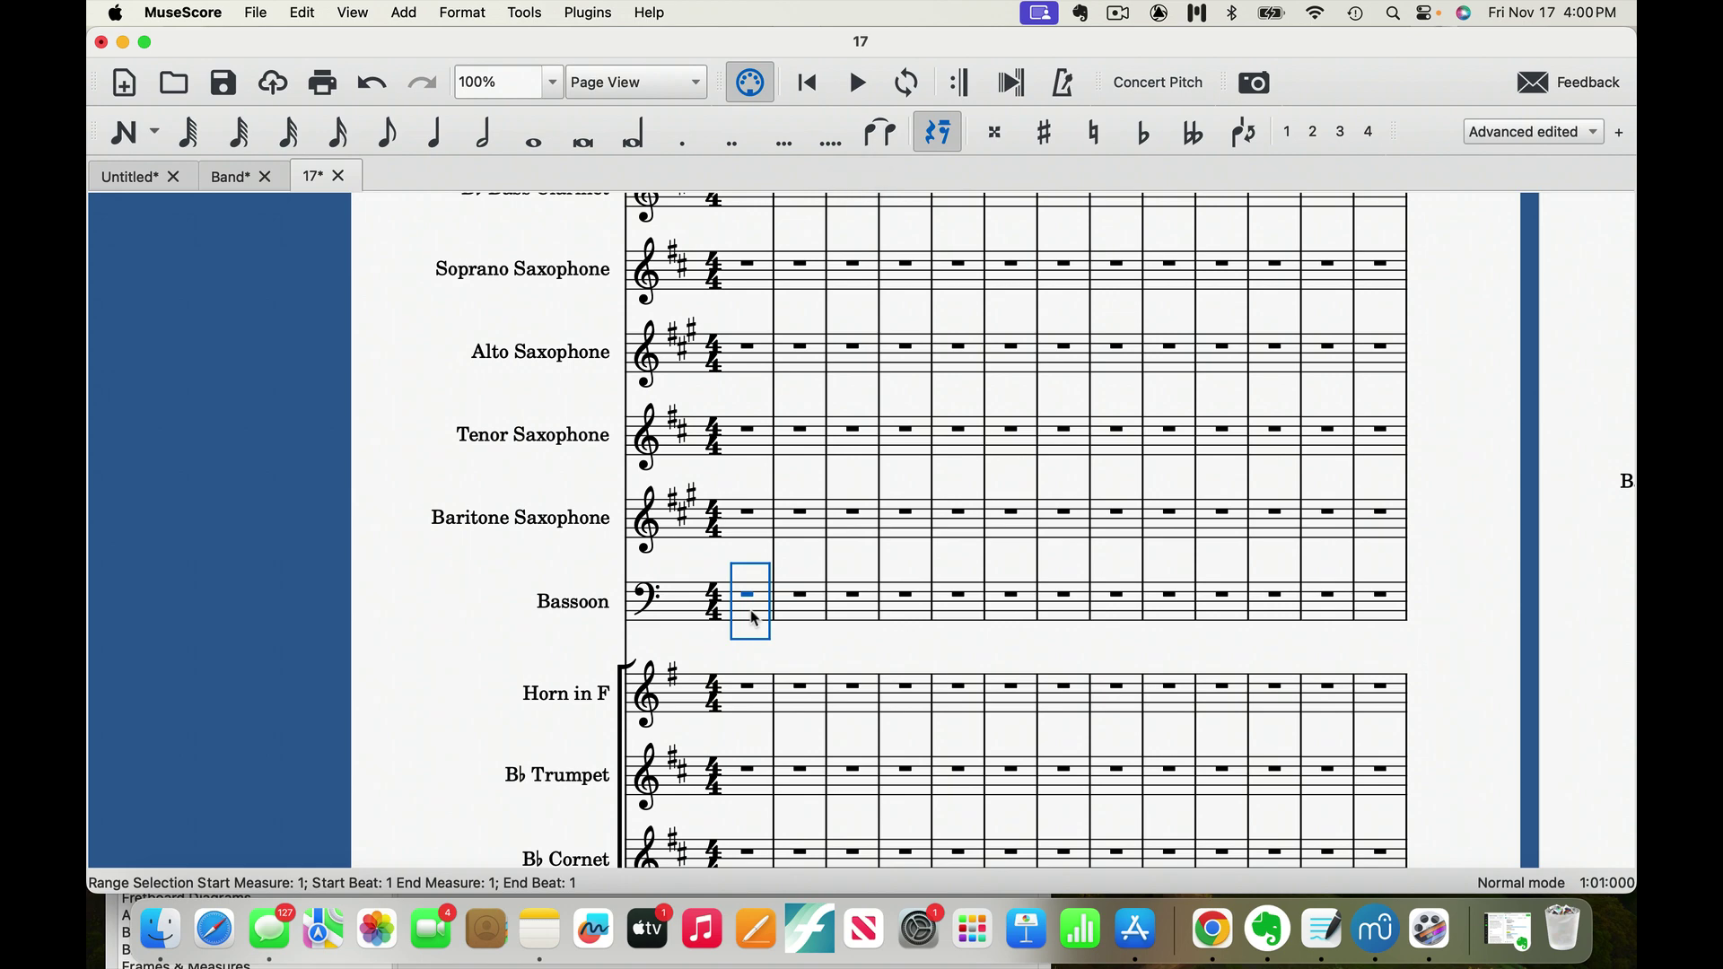
scroll(754, 619, "up", 5)
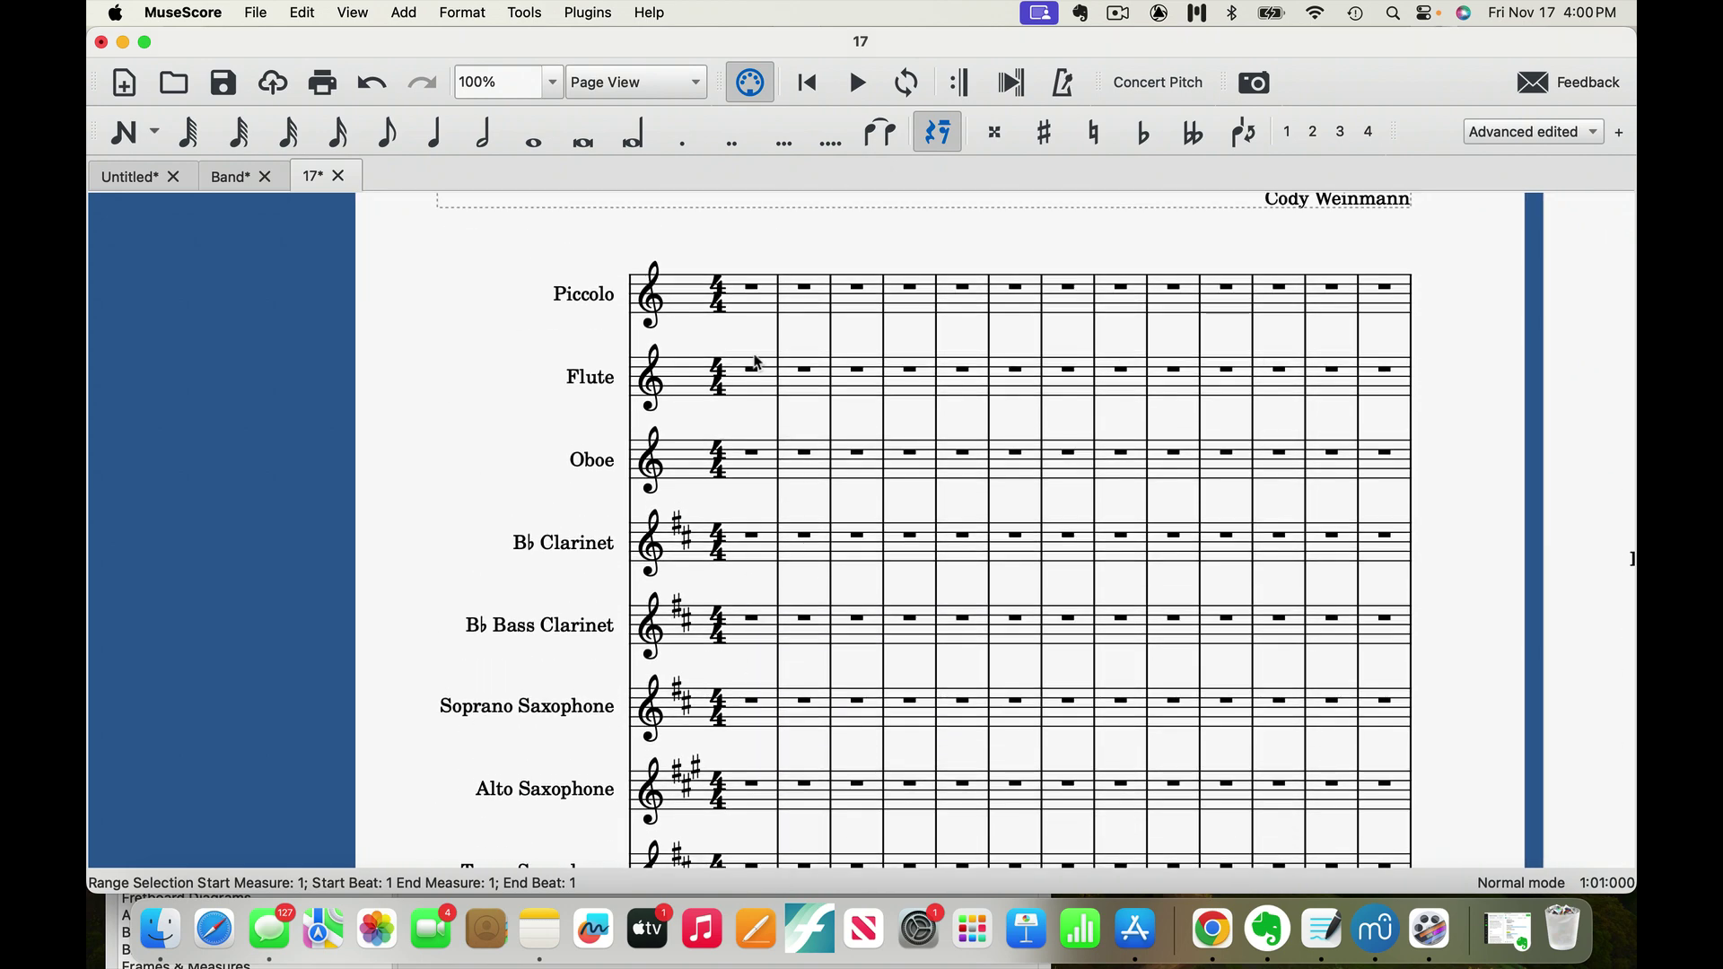
left_click(761, 309, "shift")
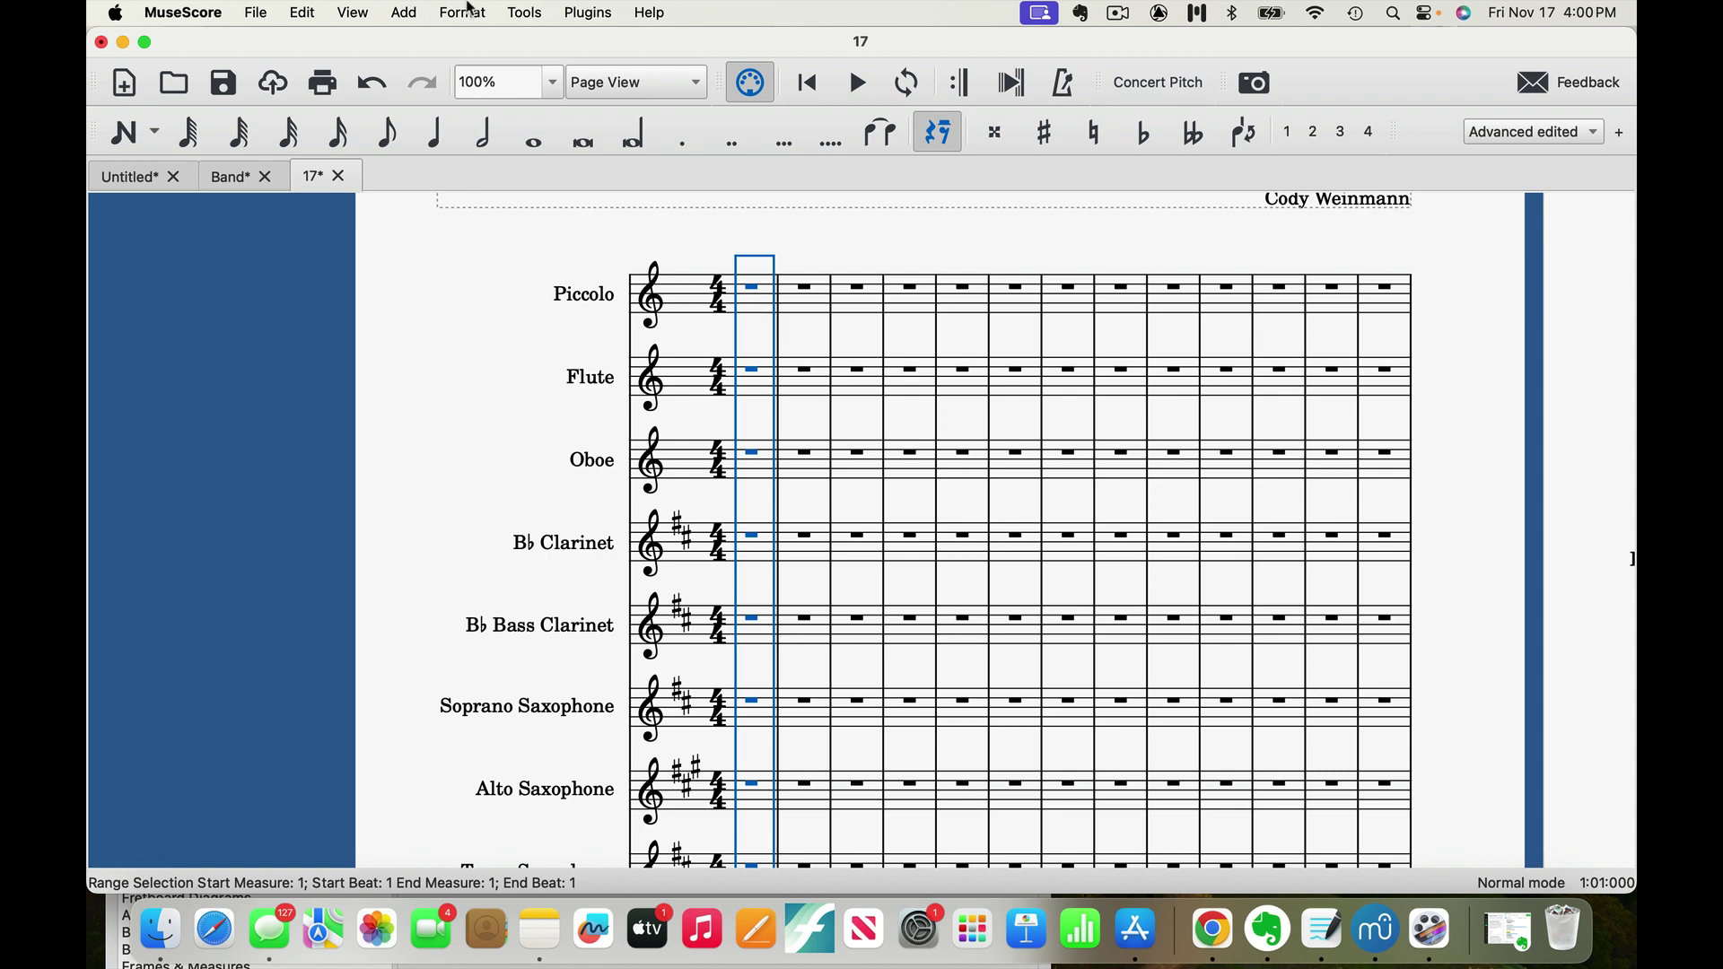
Step: Apply the heavy bracket from the Master Palette to the selected woodwind staves
left_click(355, 13)
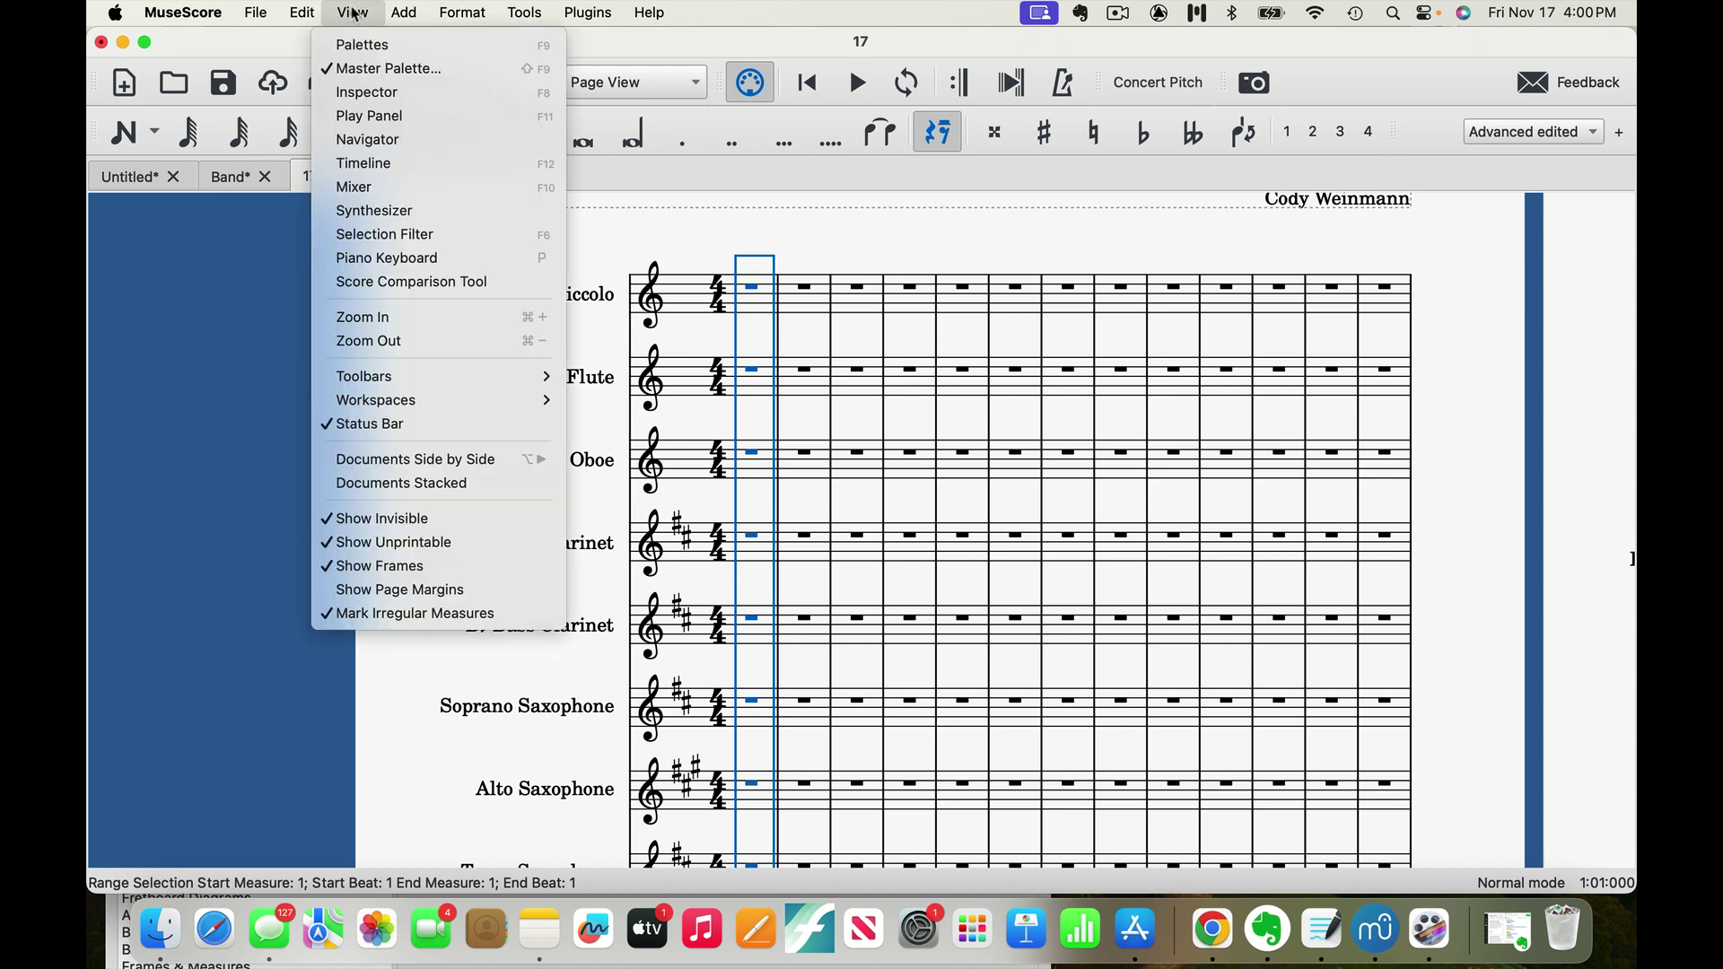
left_click(363, 70)
left_click(355, 14)
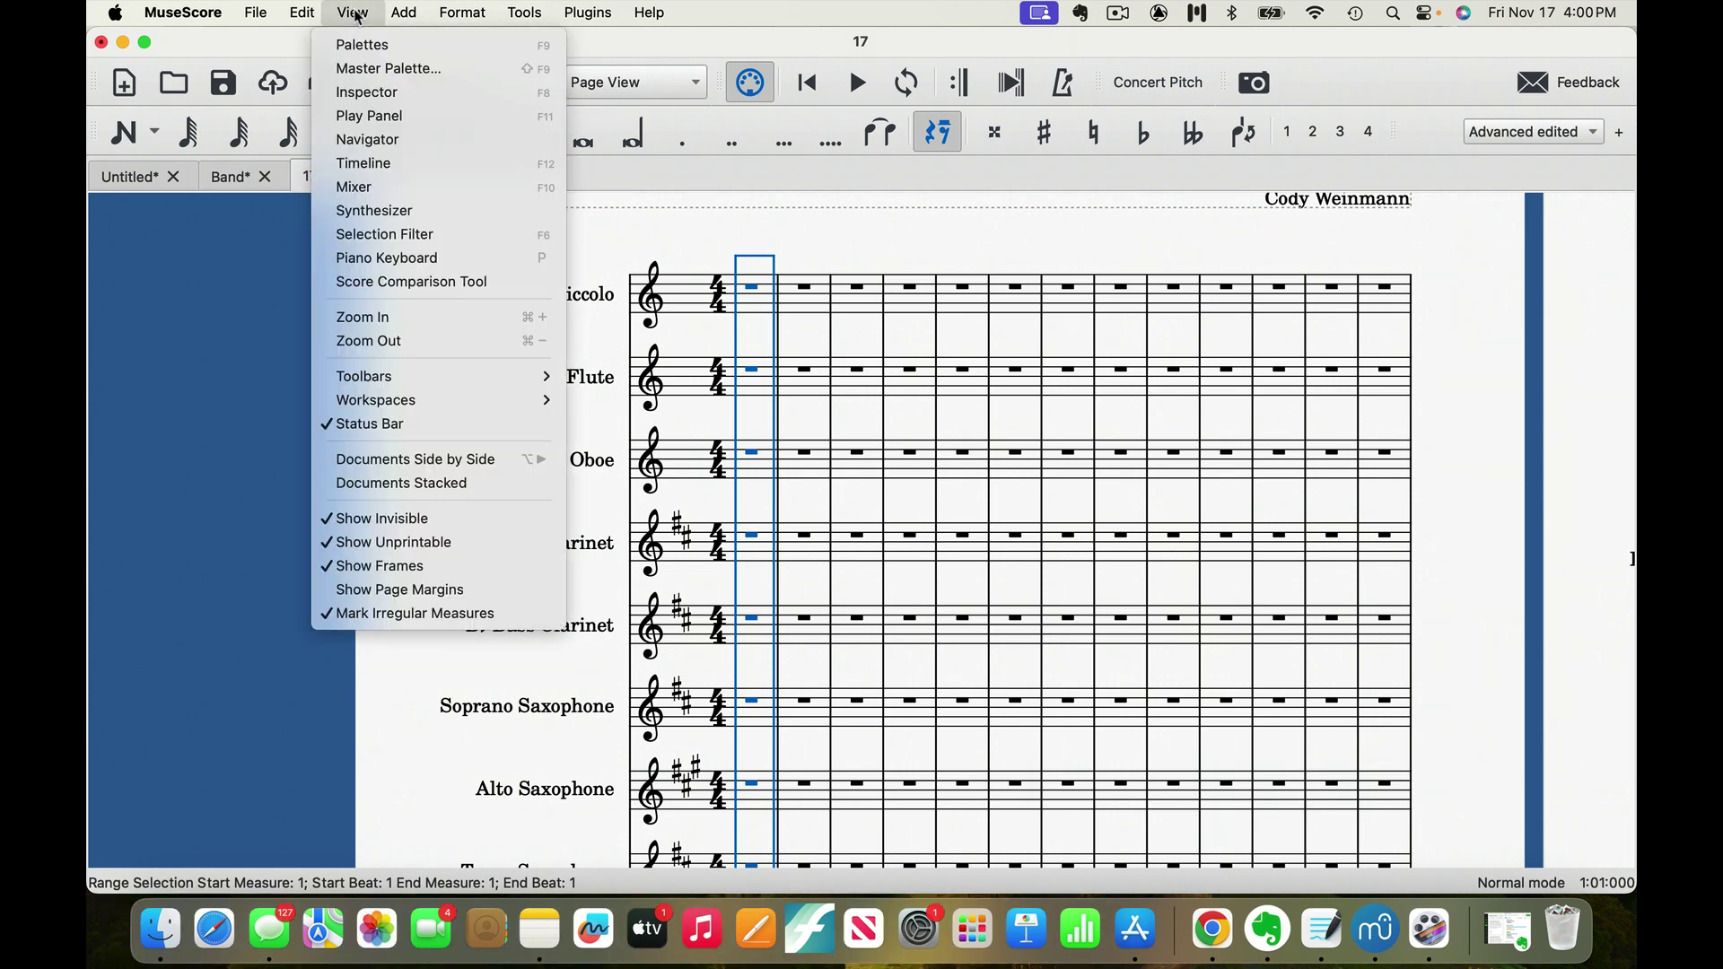
left_click(361, 68)
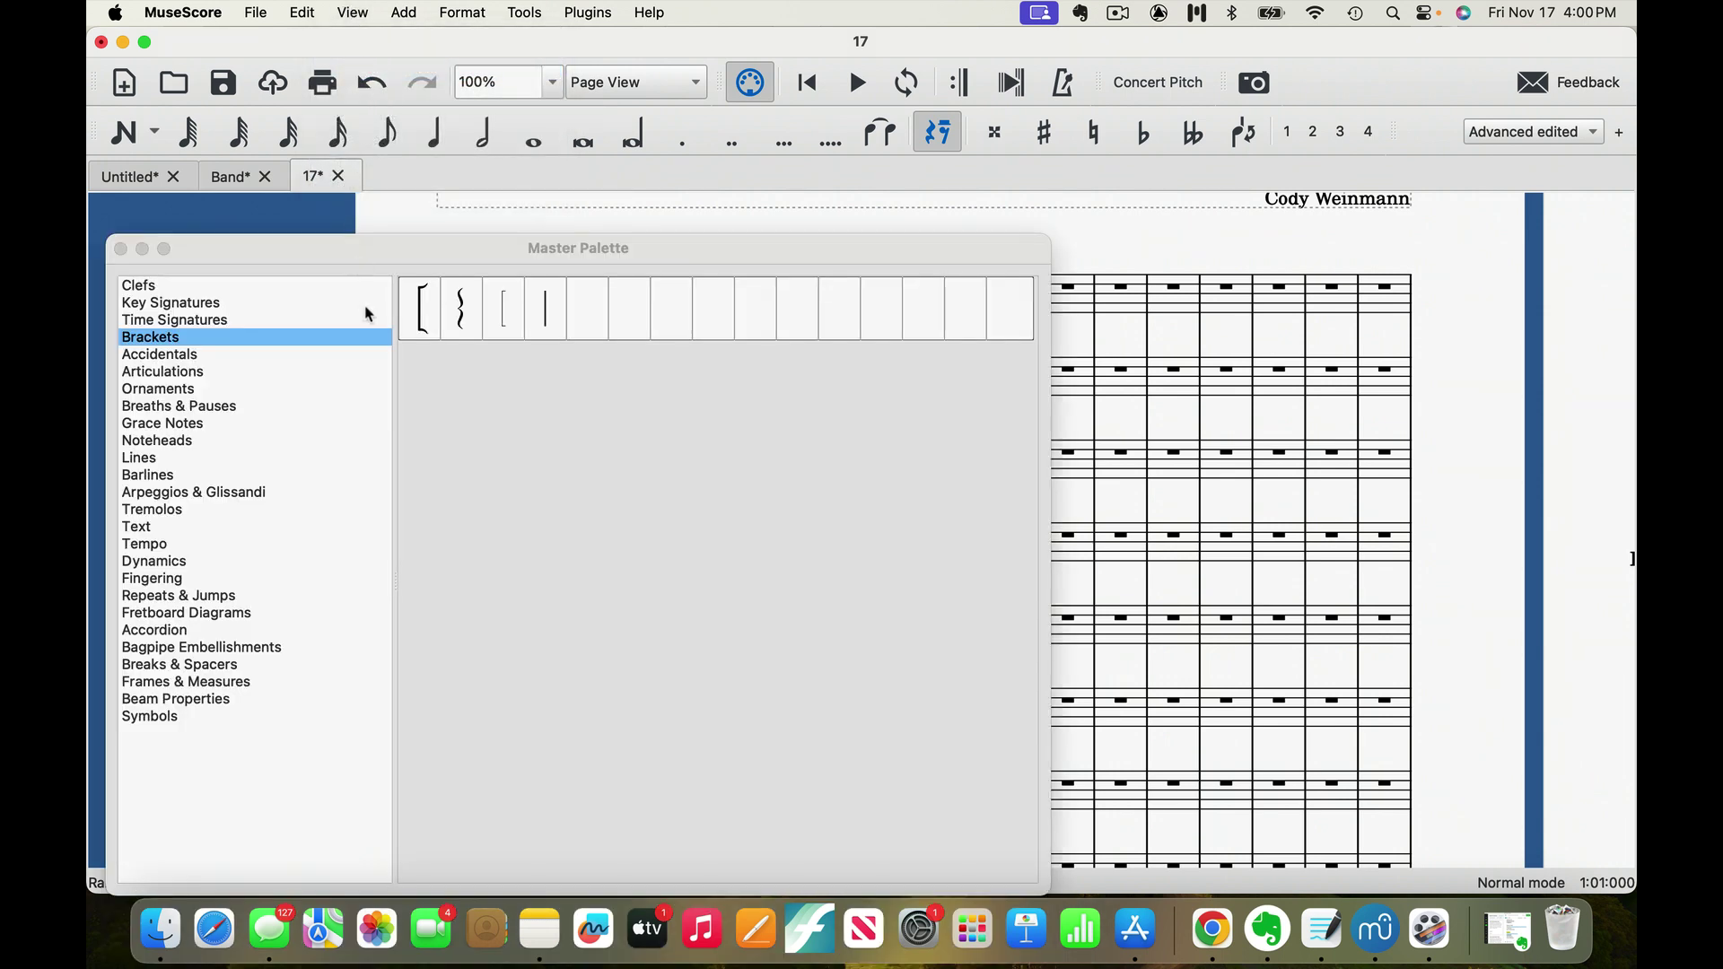
left_click(426, 309)
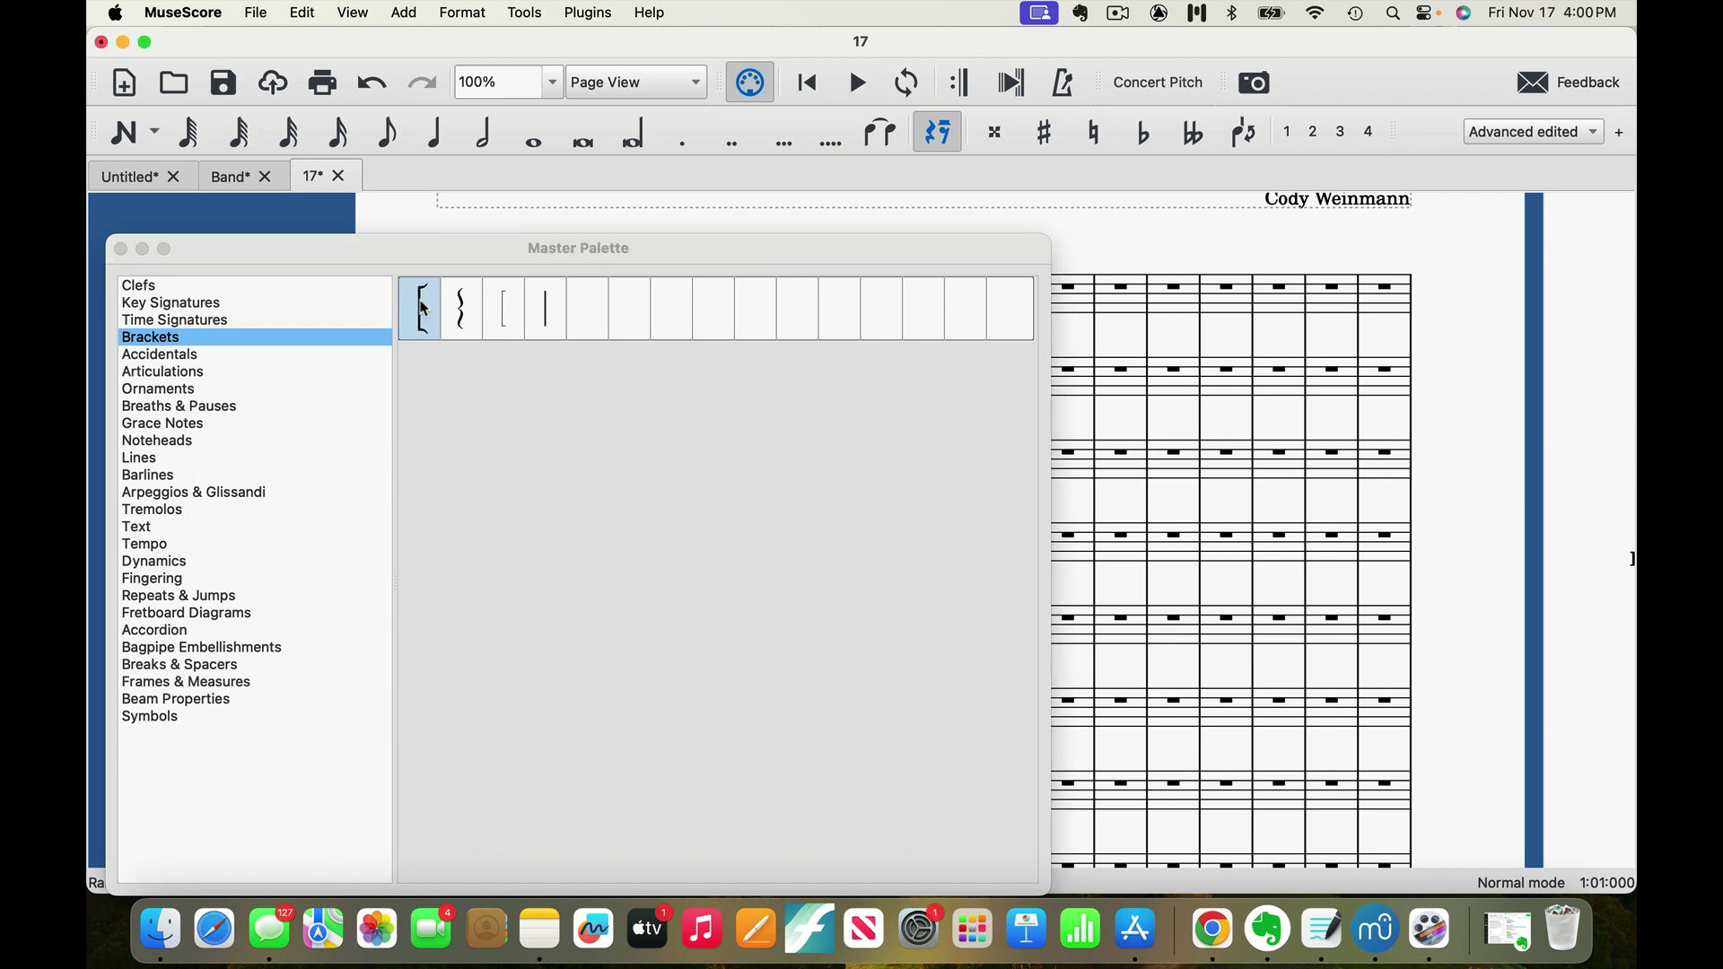
Step: Close the Master Palette and scroll the score to check the Piccolo–Bassoon bracket
left_click(120, 250)
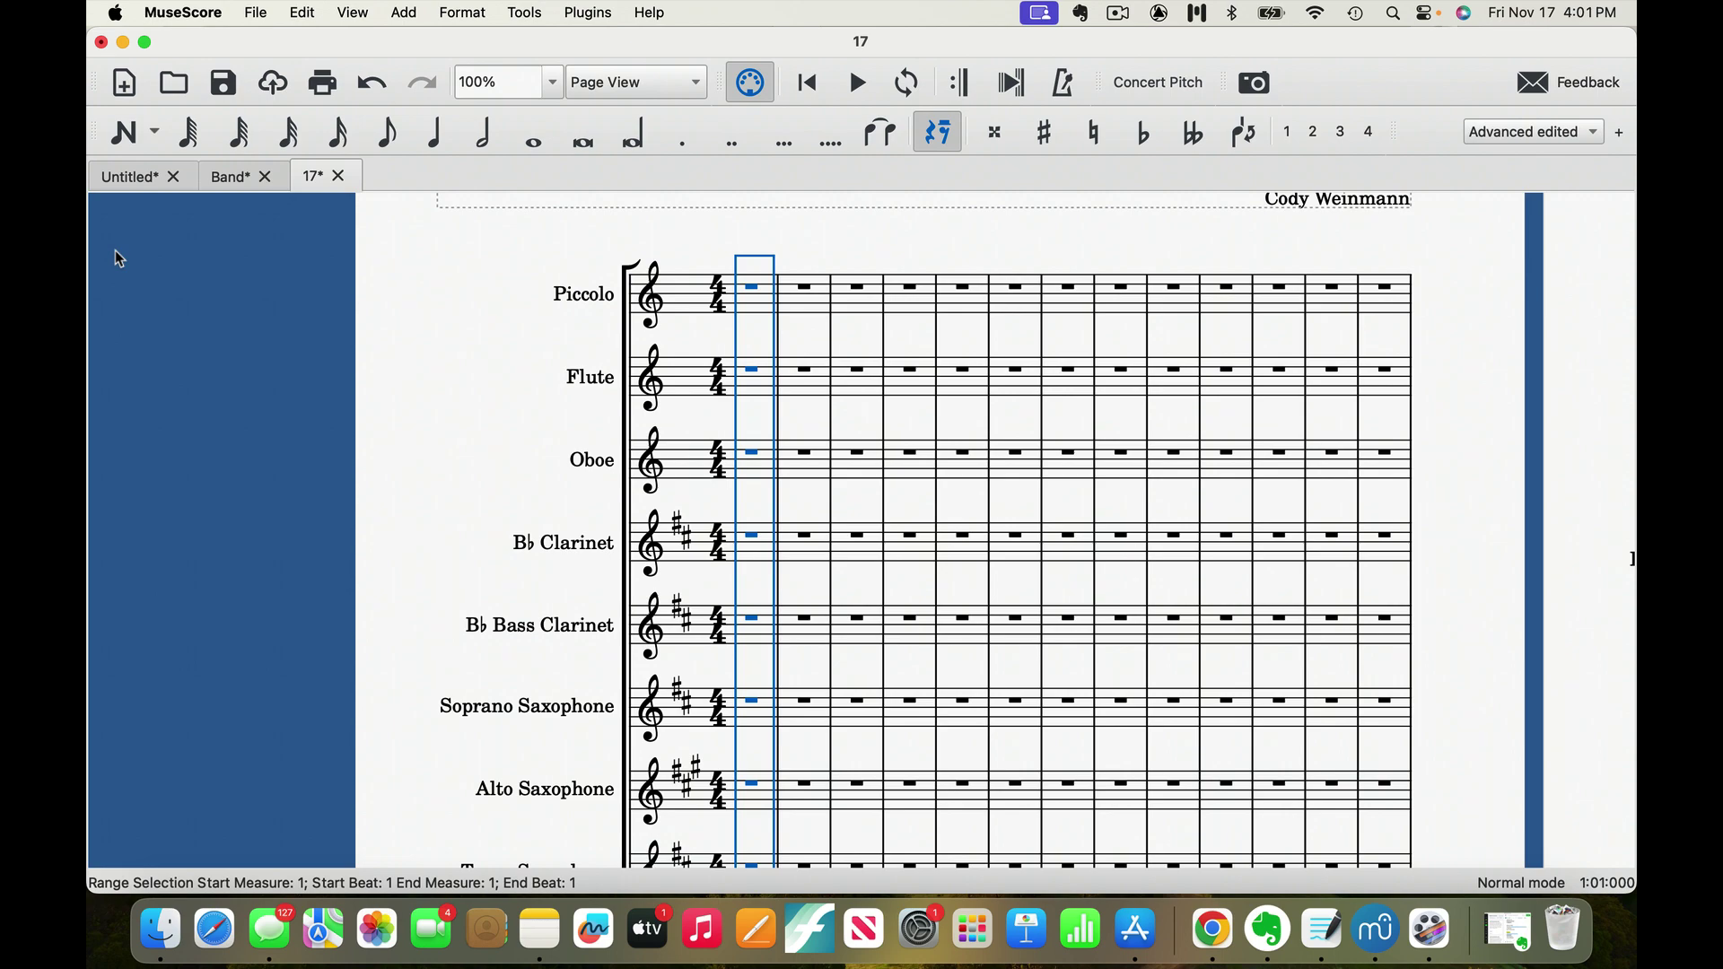
scroll(115, 258, "down", 10)
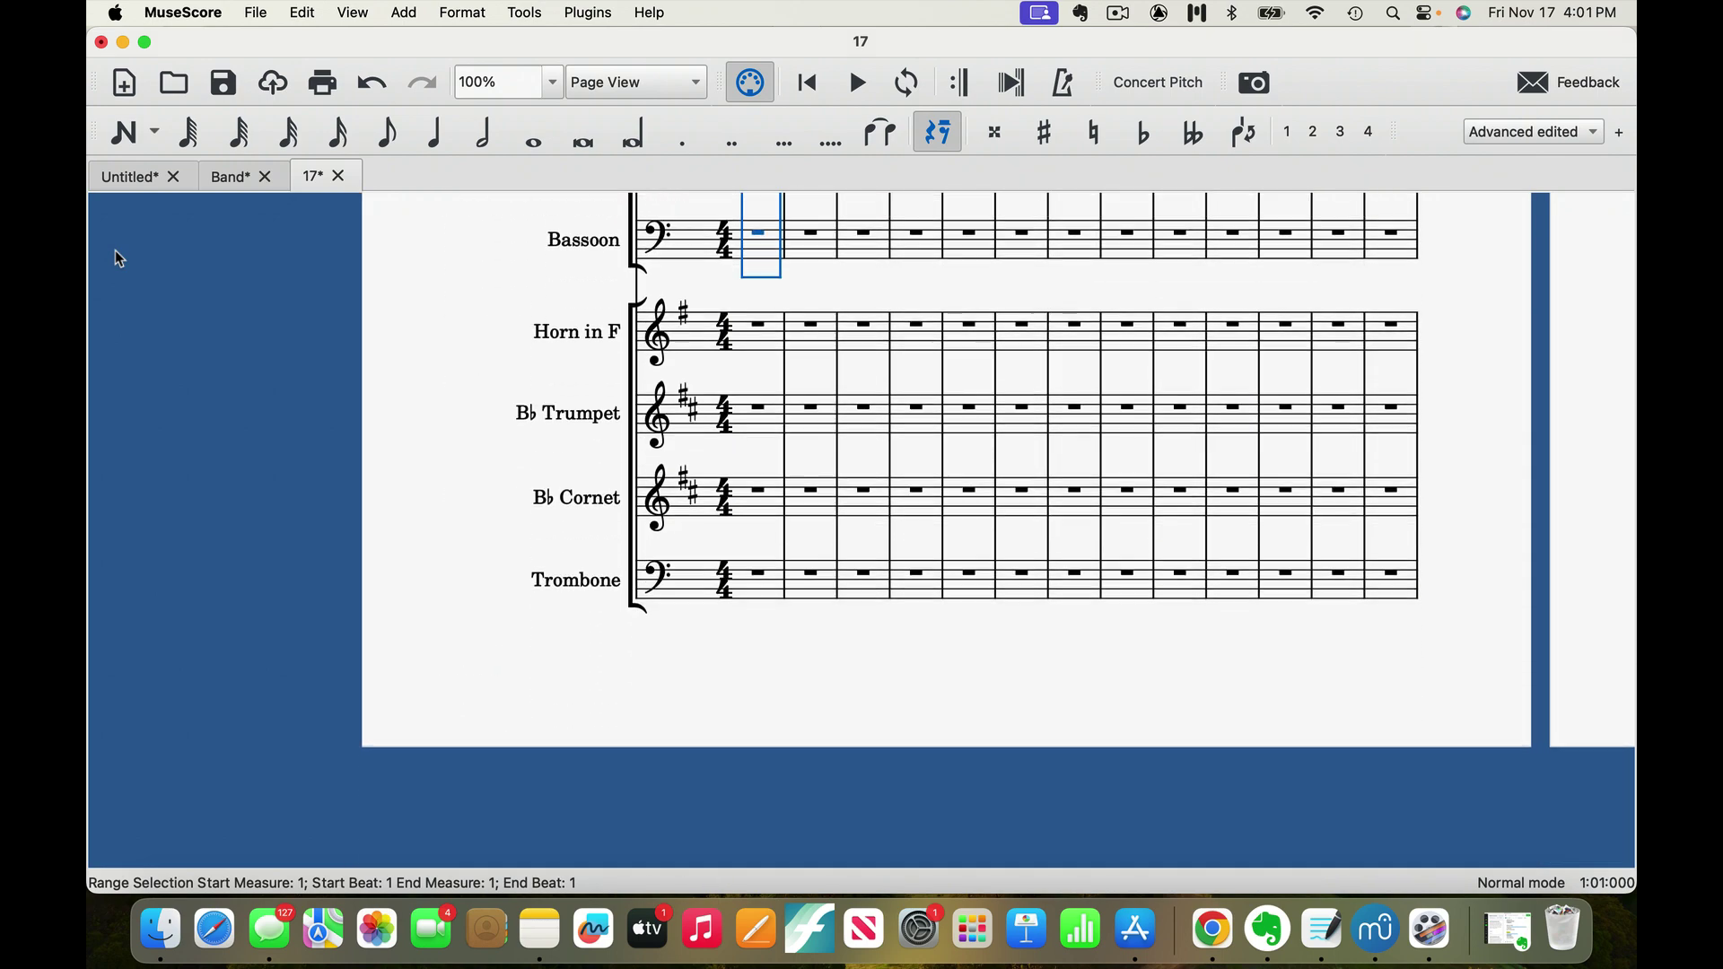
scroll(119, 259, "up", 5)
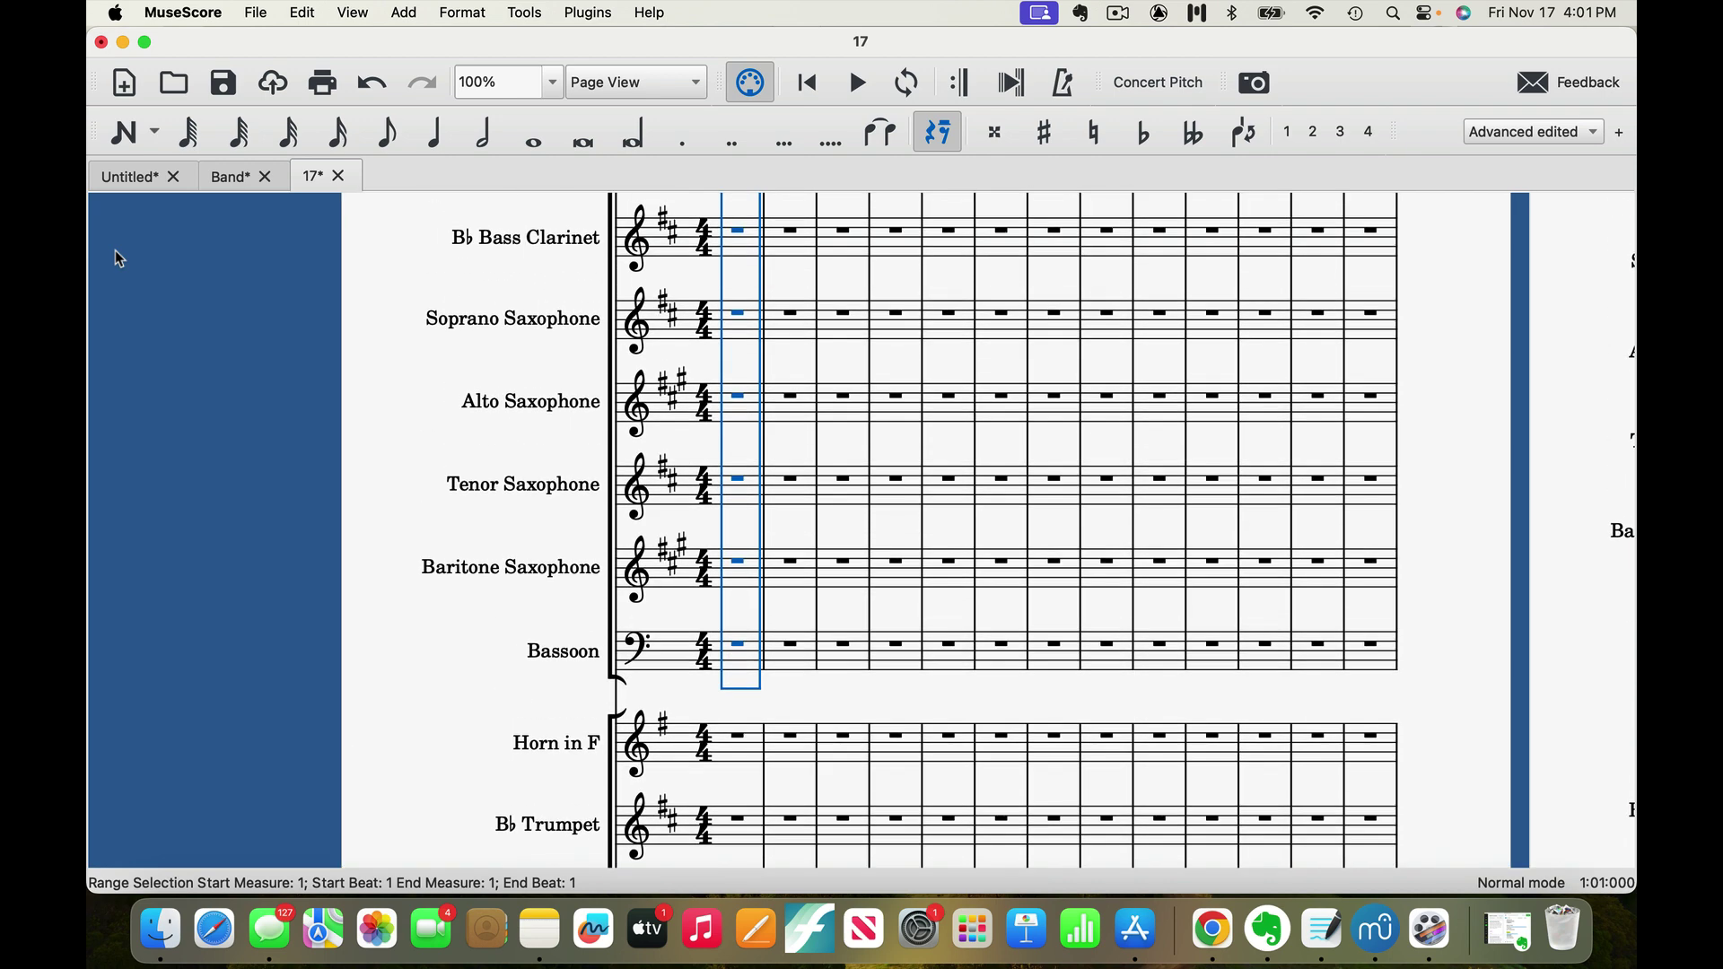
Step: Save the score as 11_17 in the Scores folder and close its tab
key("super+s")
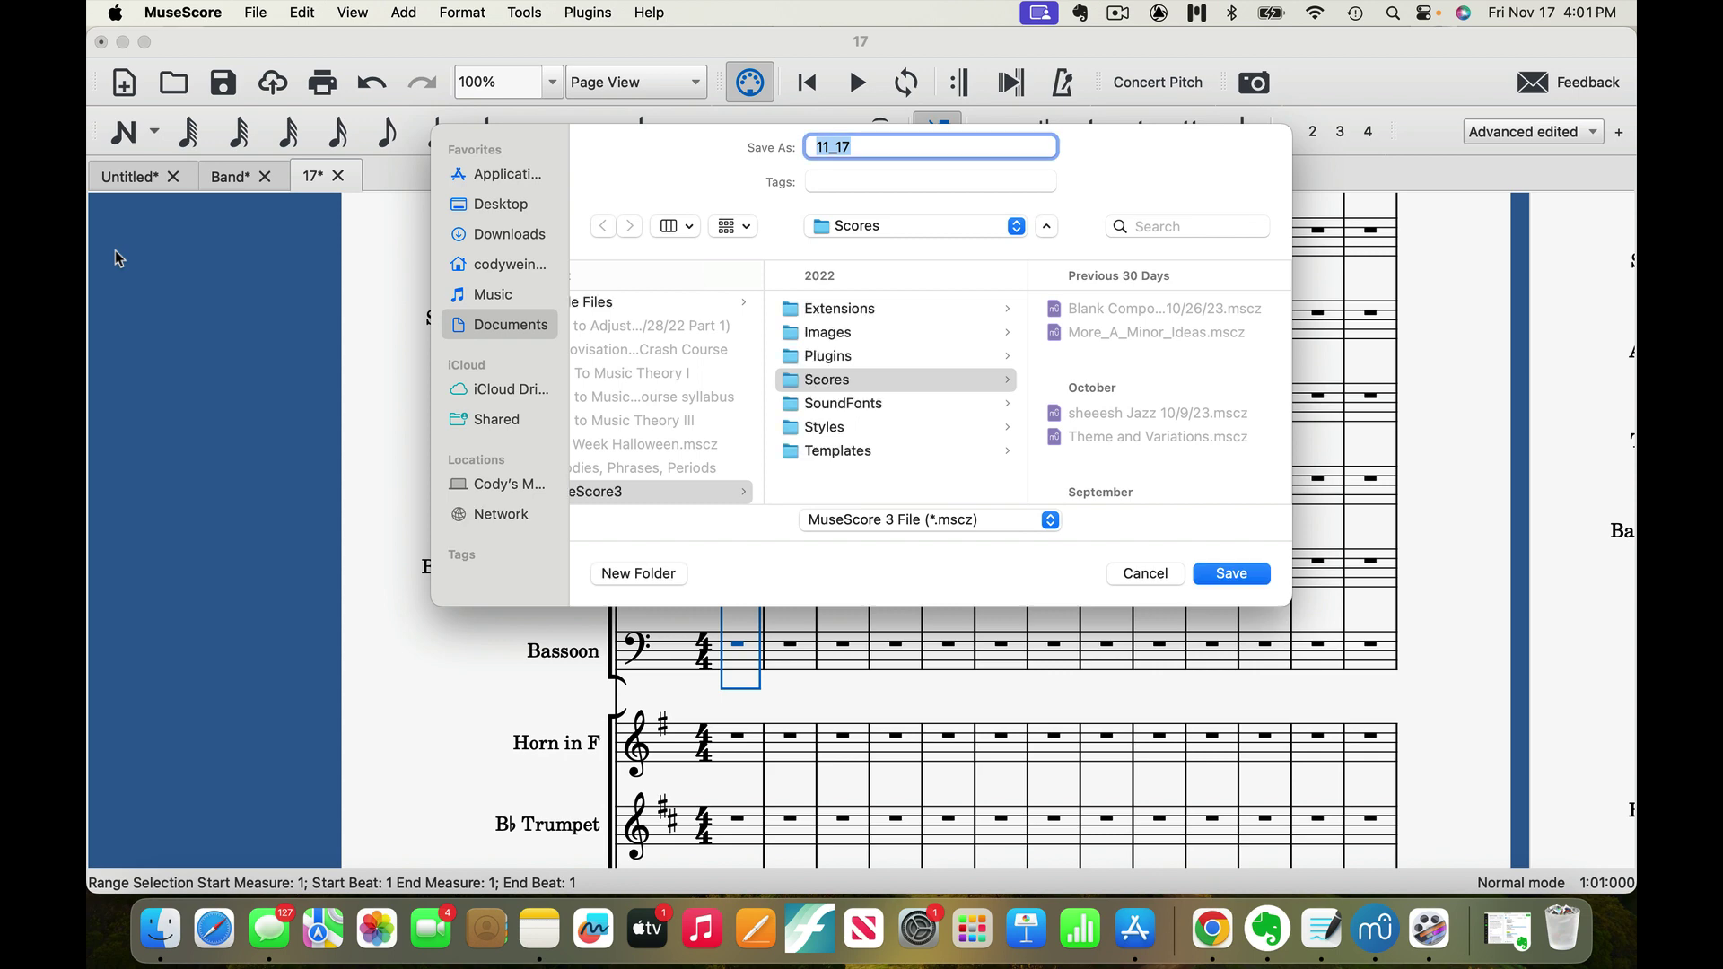
left_click(1232, 574)
key("super+w")
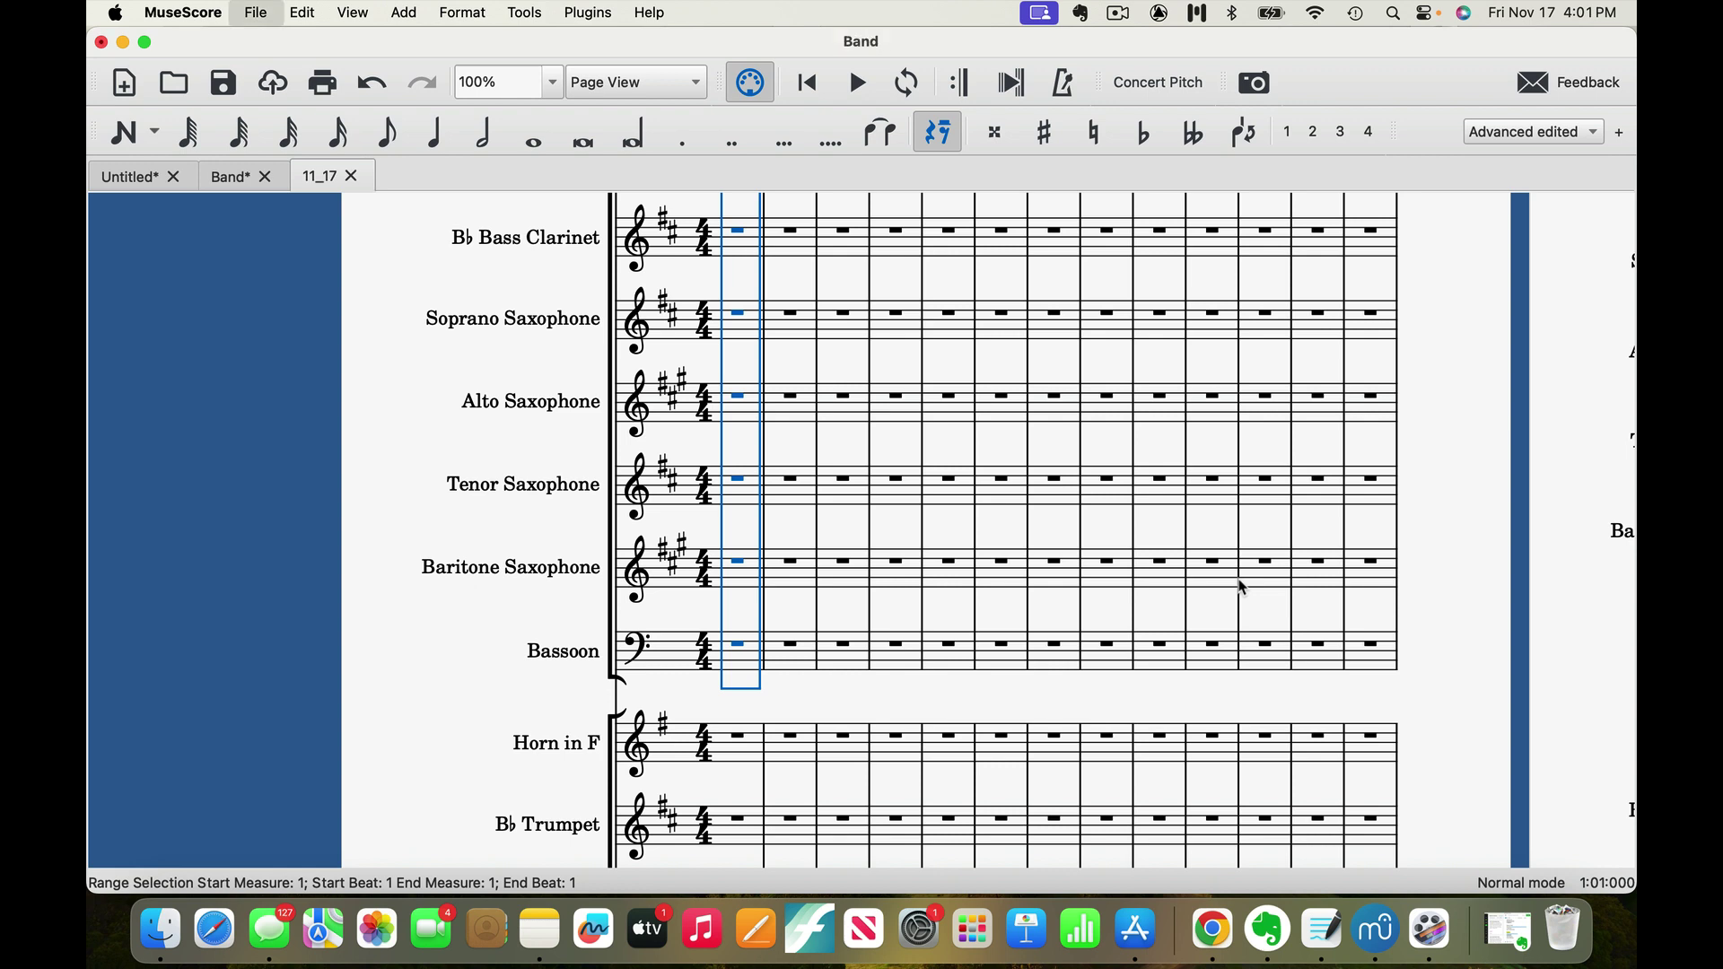
Step: Start a new score titled 'Woodwind Choir?' and advance to instrument selection
key("super+n")
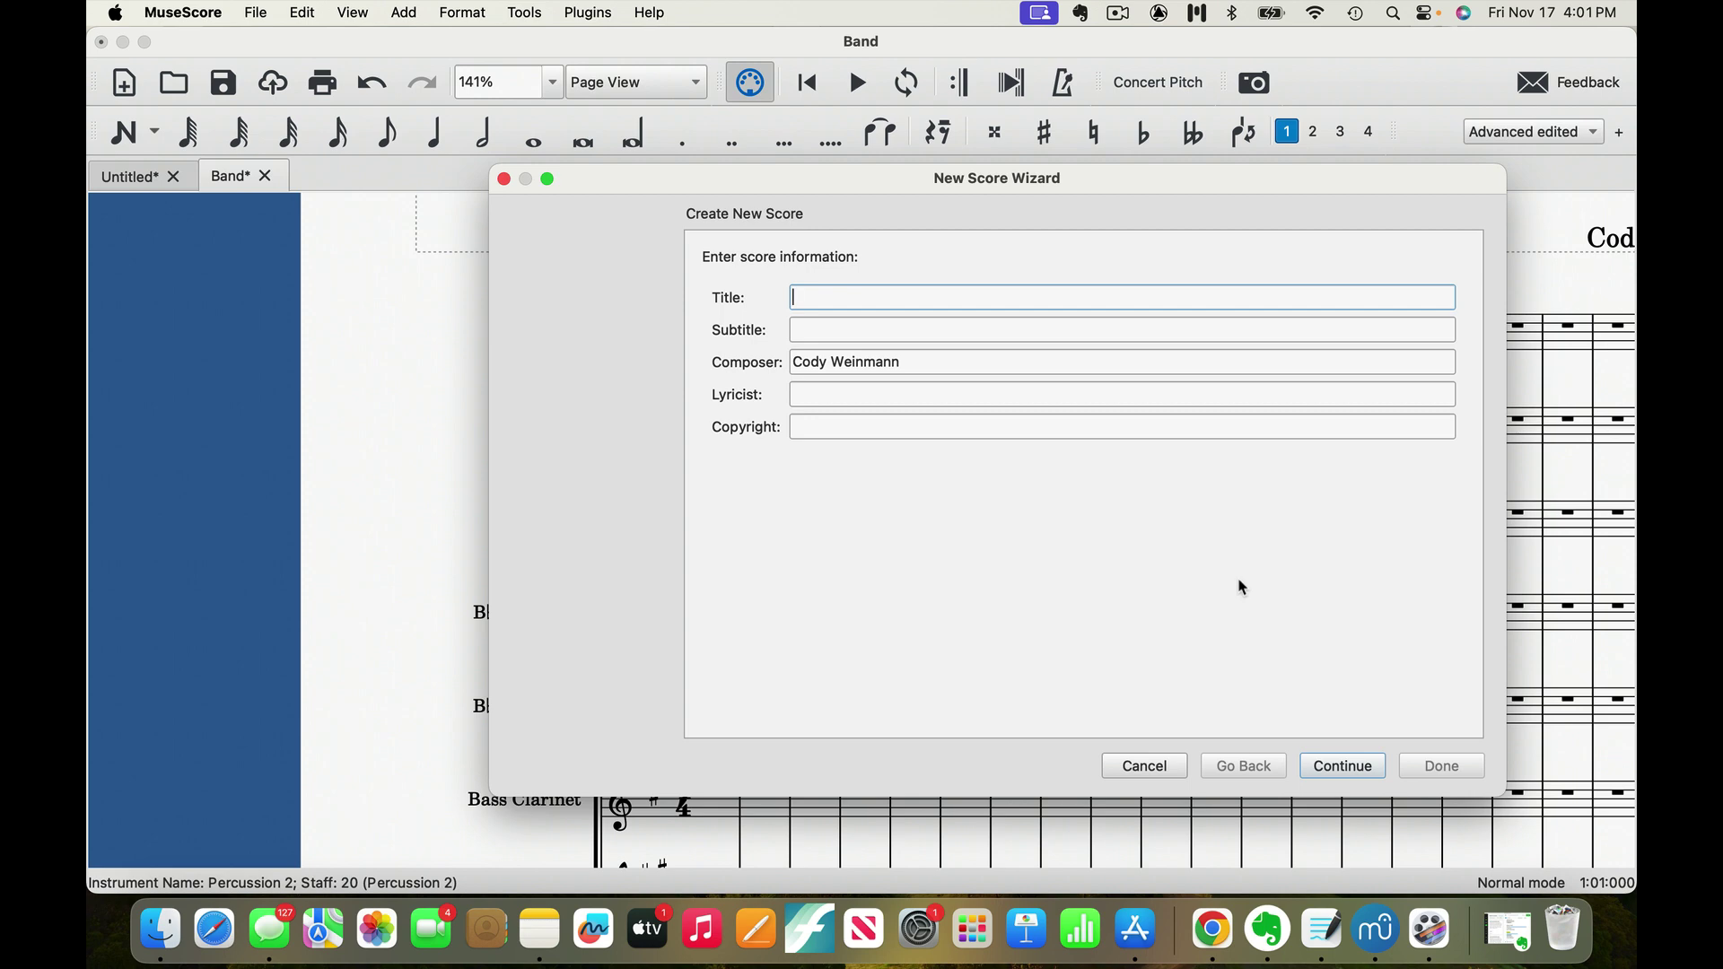
type("Woodwind Choir?")
left_click(1350, 765)
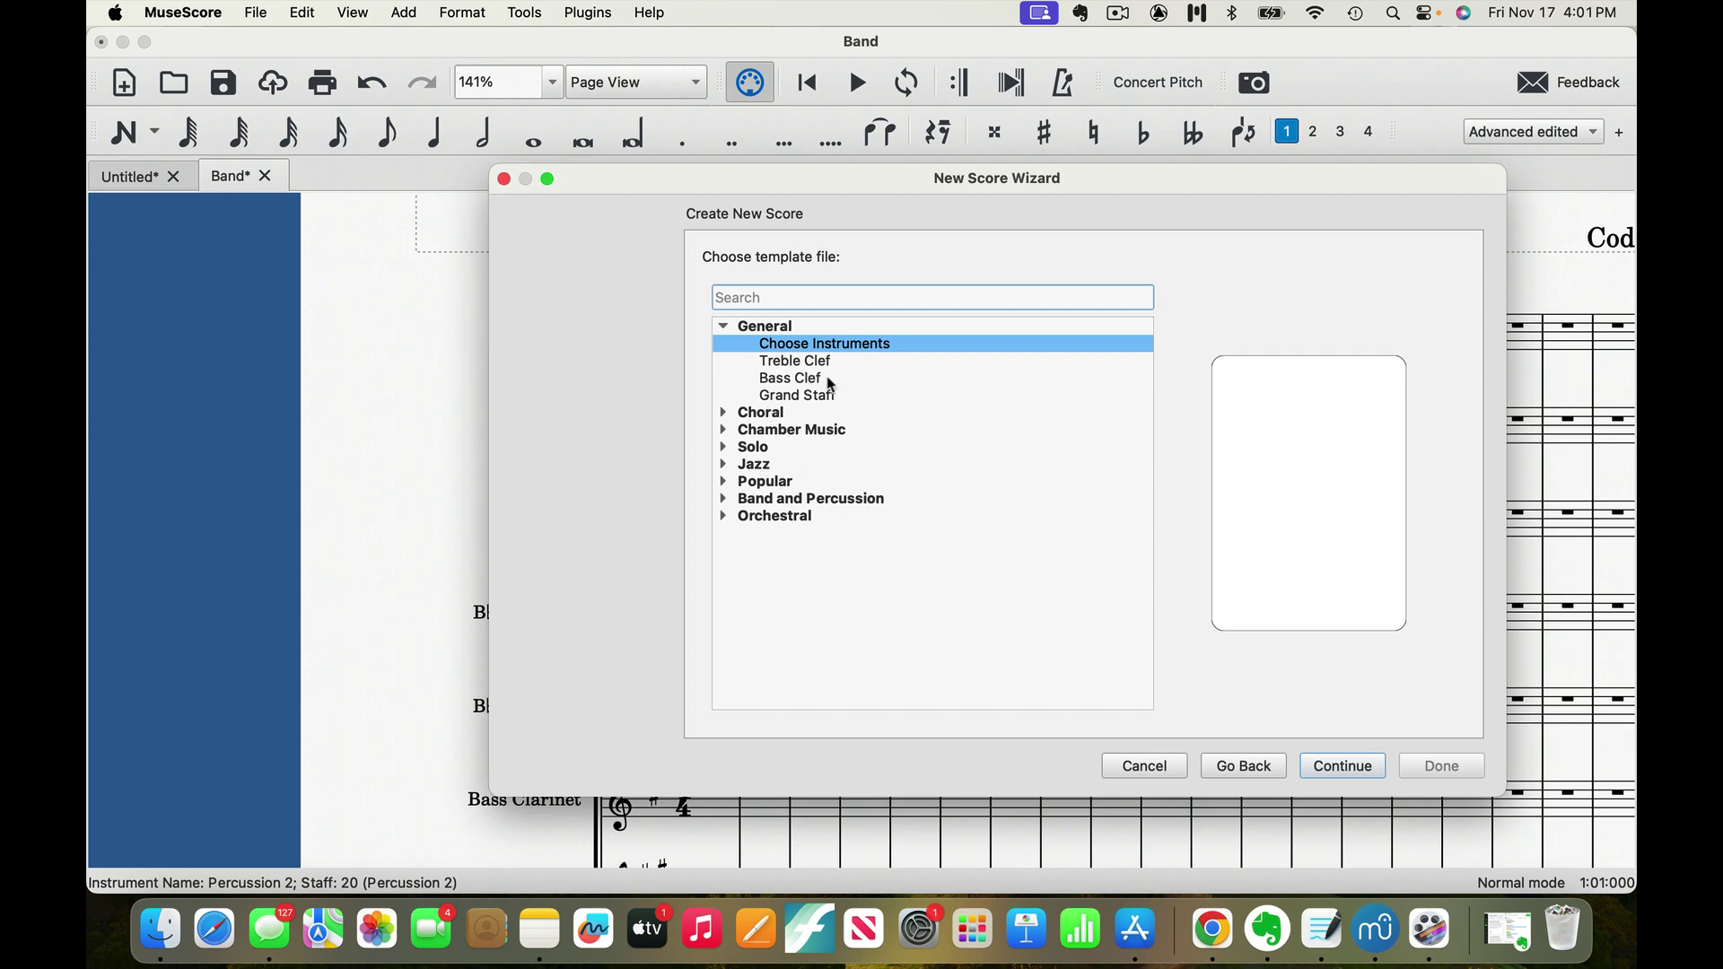
left_click(1355, 768)
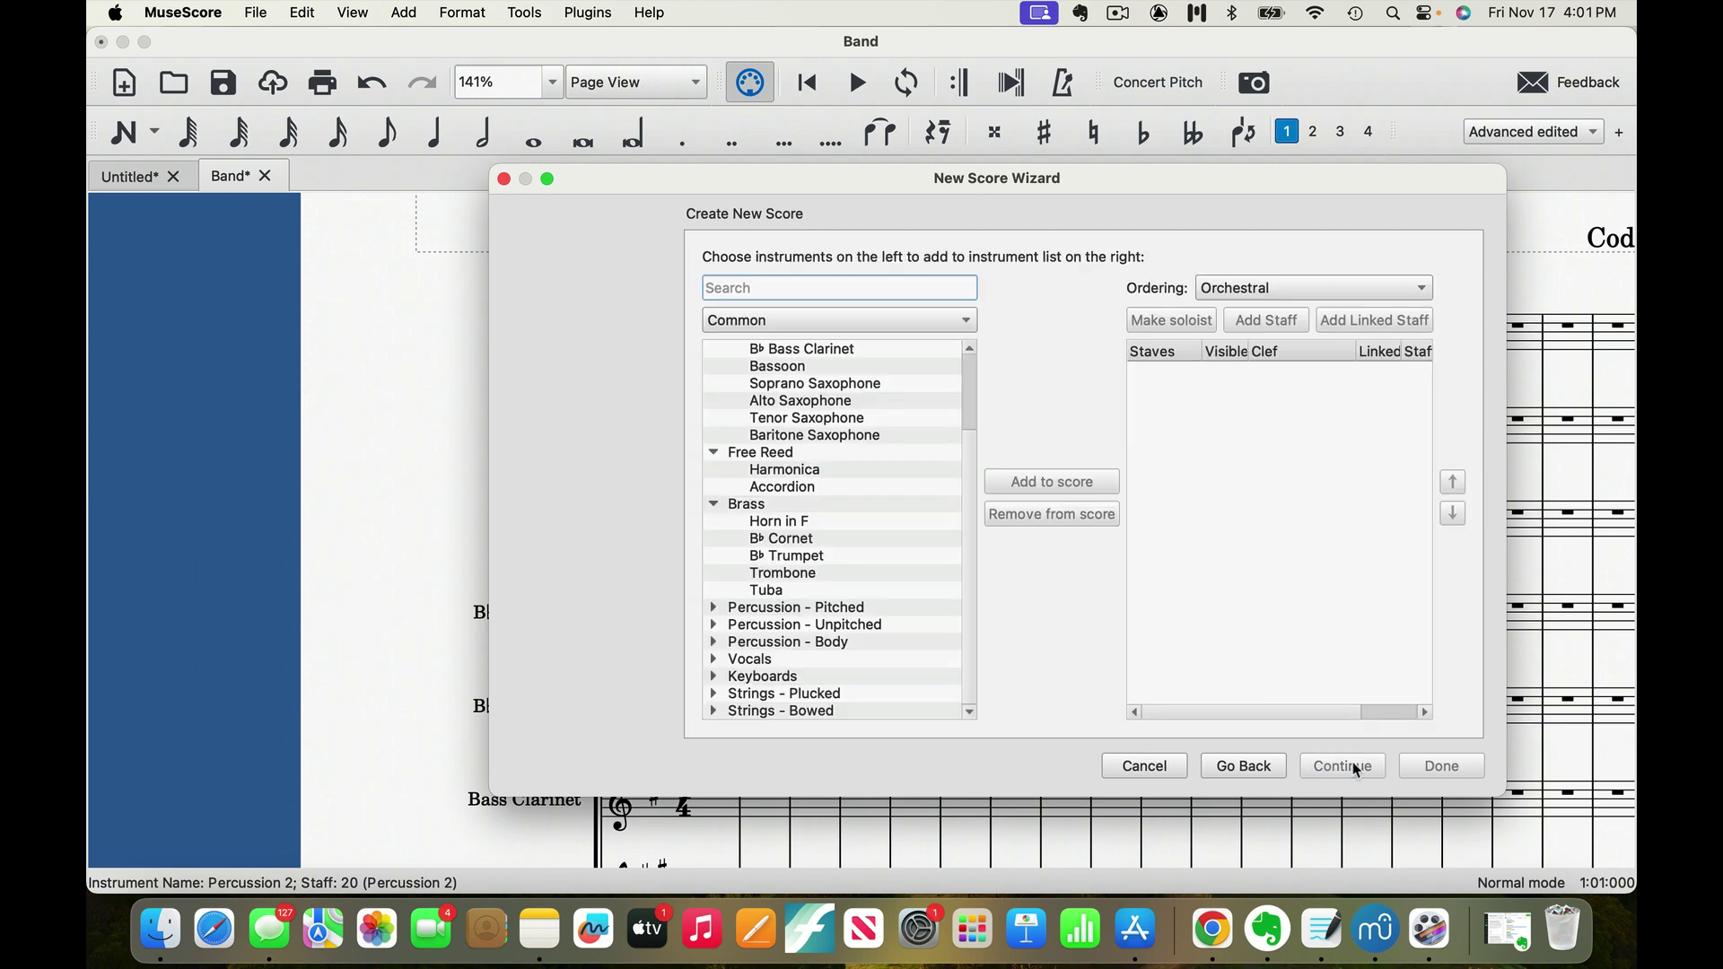
scroll(854, 399, "up", 3)
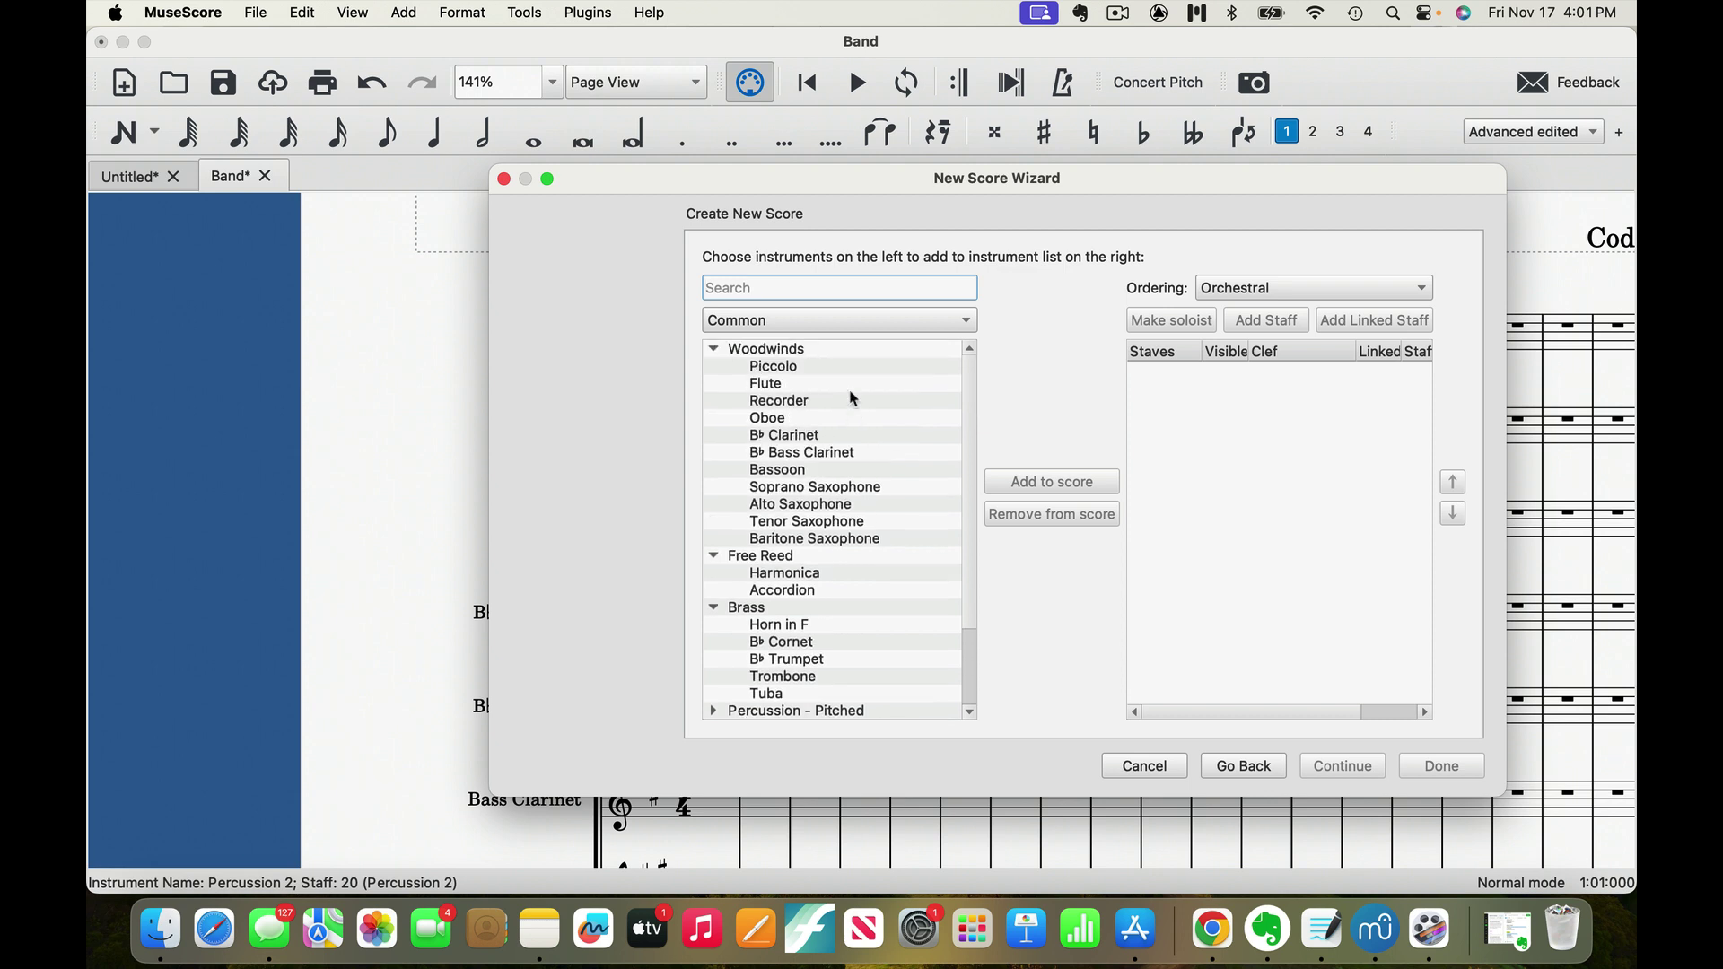
Step: Add Piccolo, two Flutes, two Oboes, two B♭ Clarinets, Bass Clarinet, Bassoon, and Alto/Tenor/Baritone Saxes
double_click(781, 368)
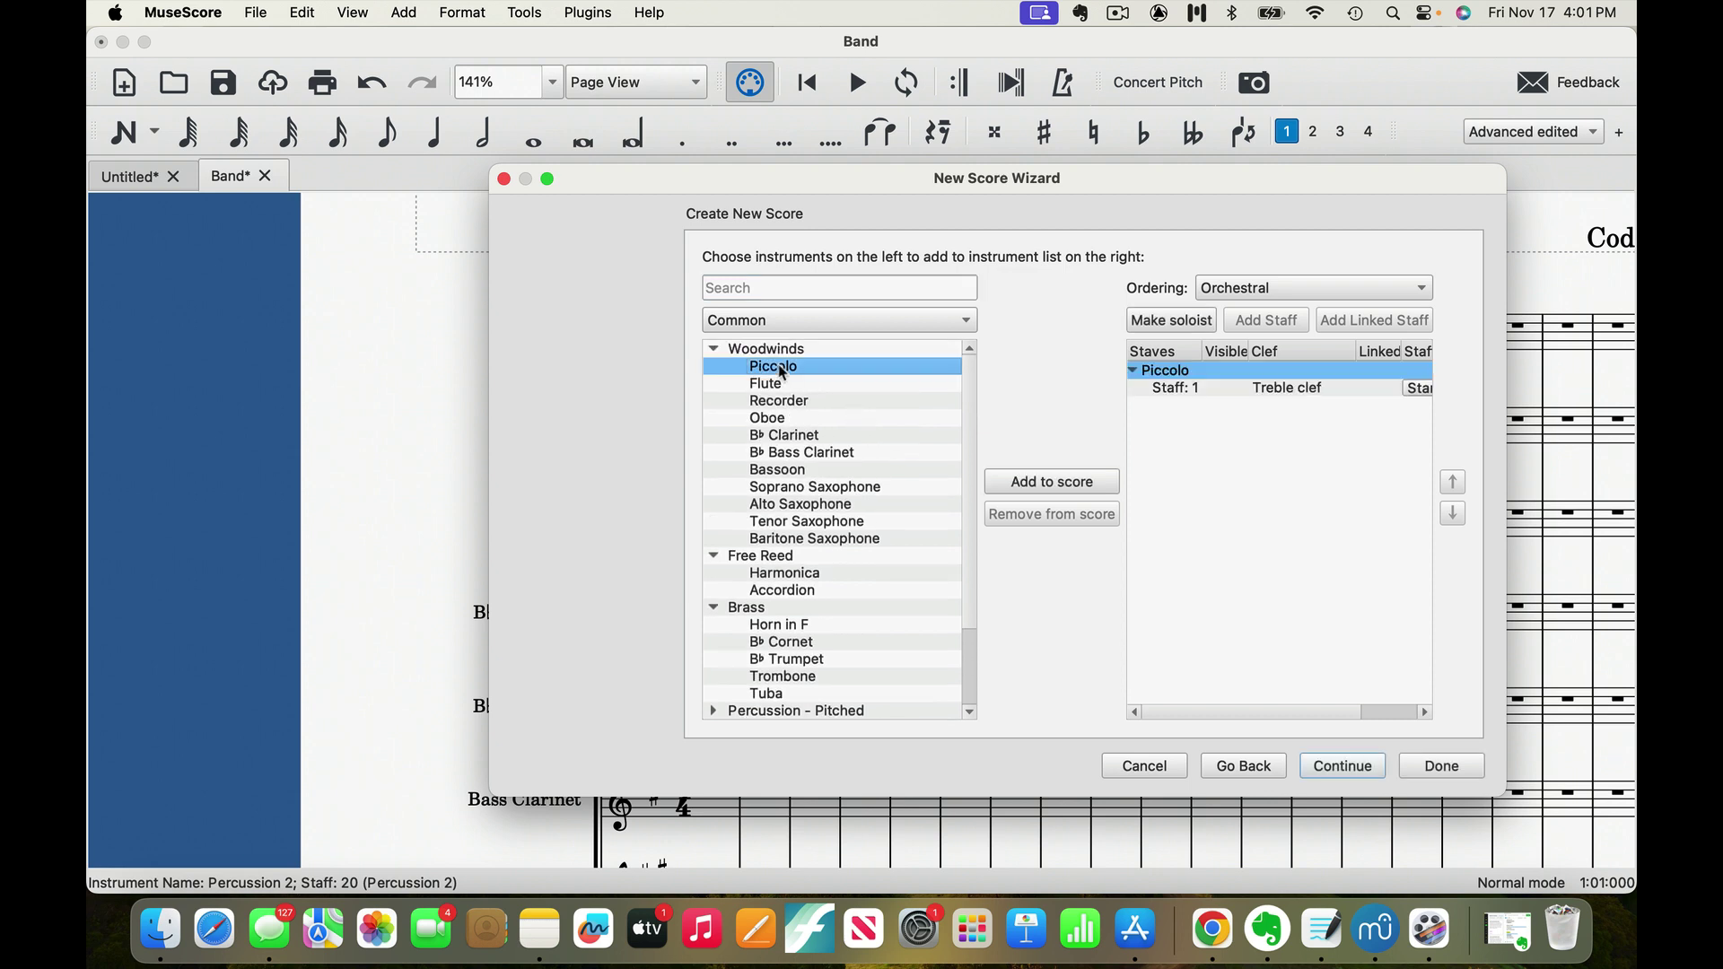
double_click(773, 385)
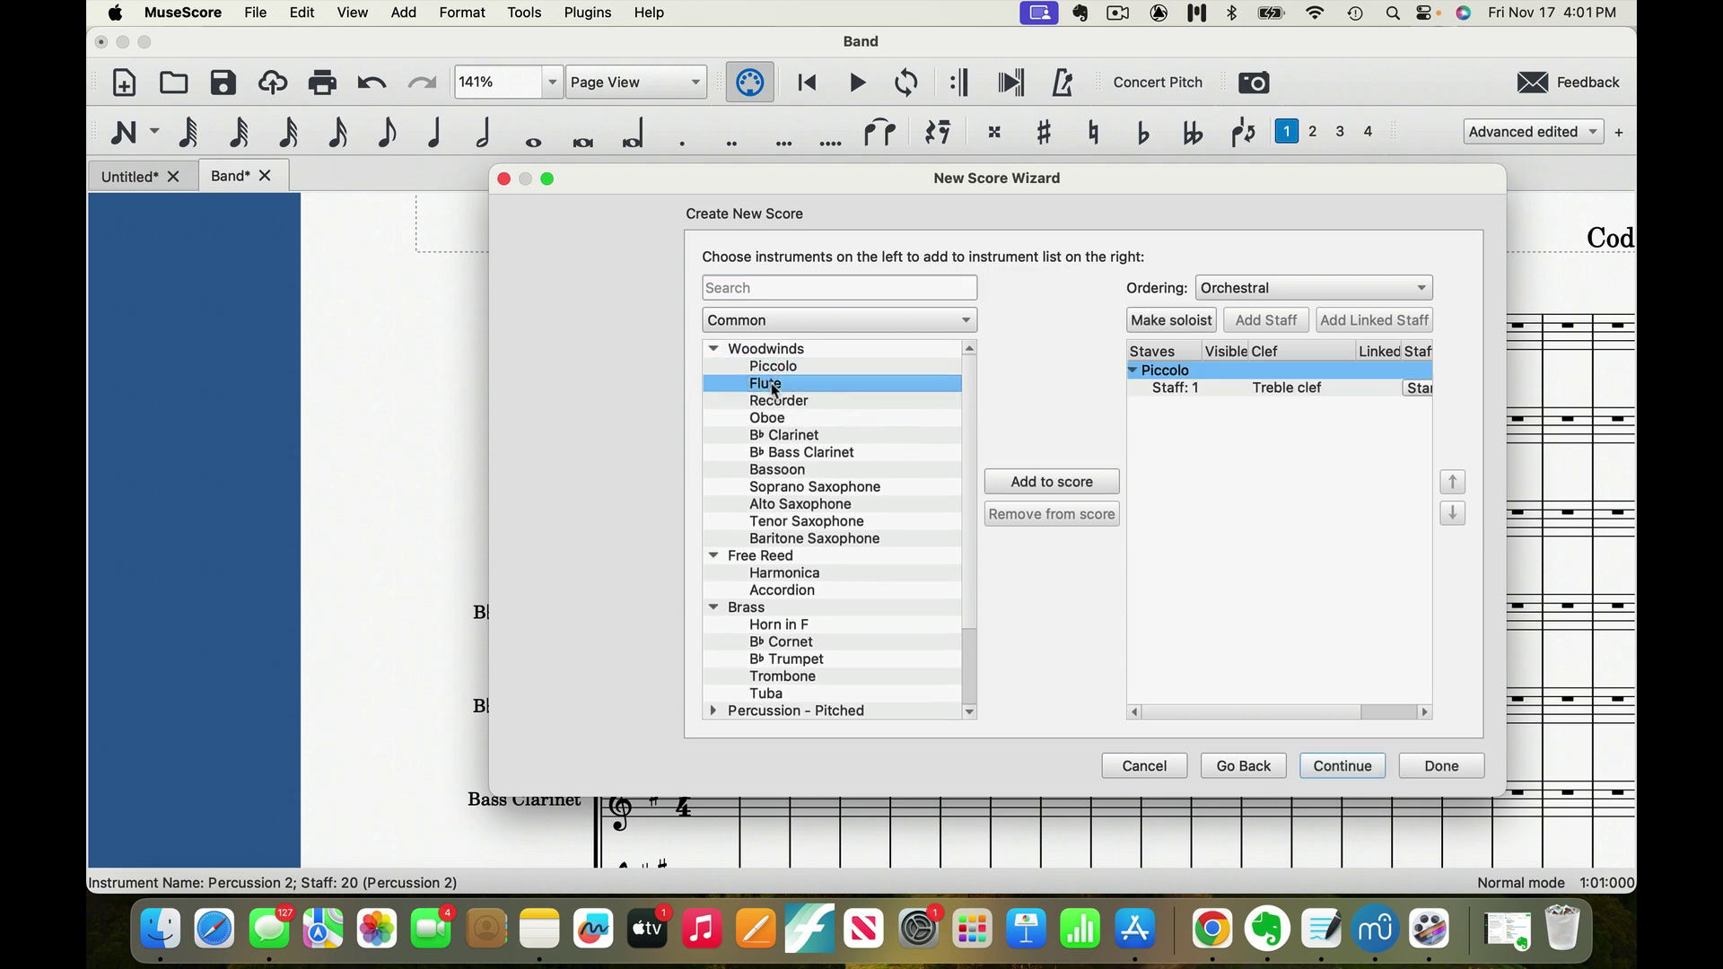
double_click(772, 382)
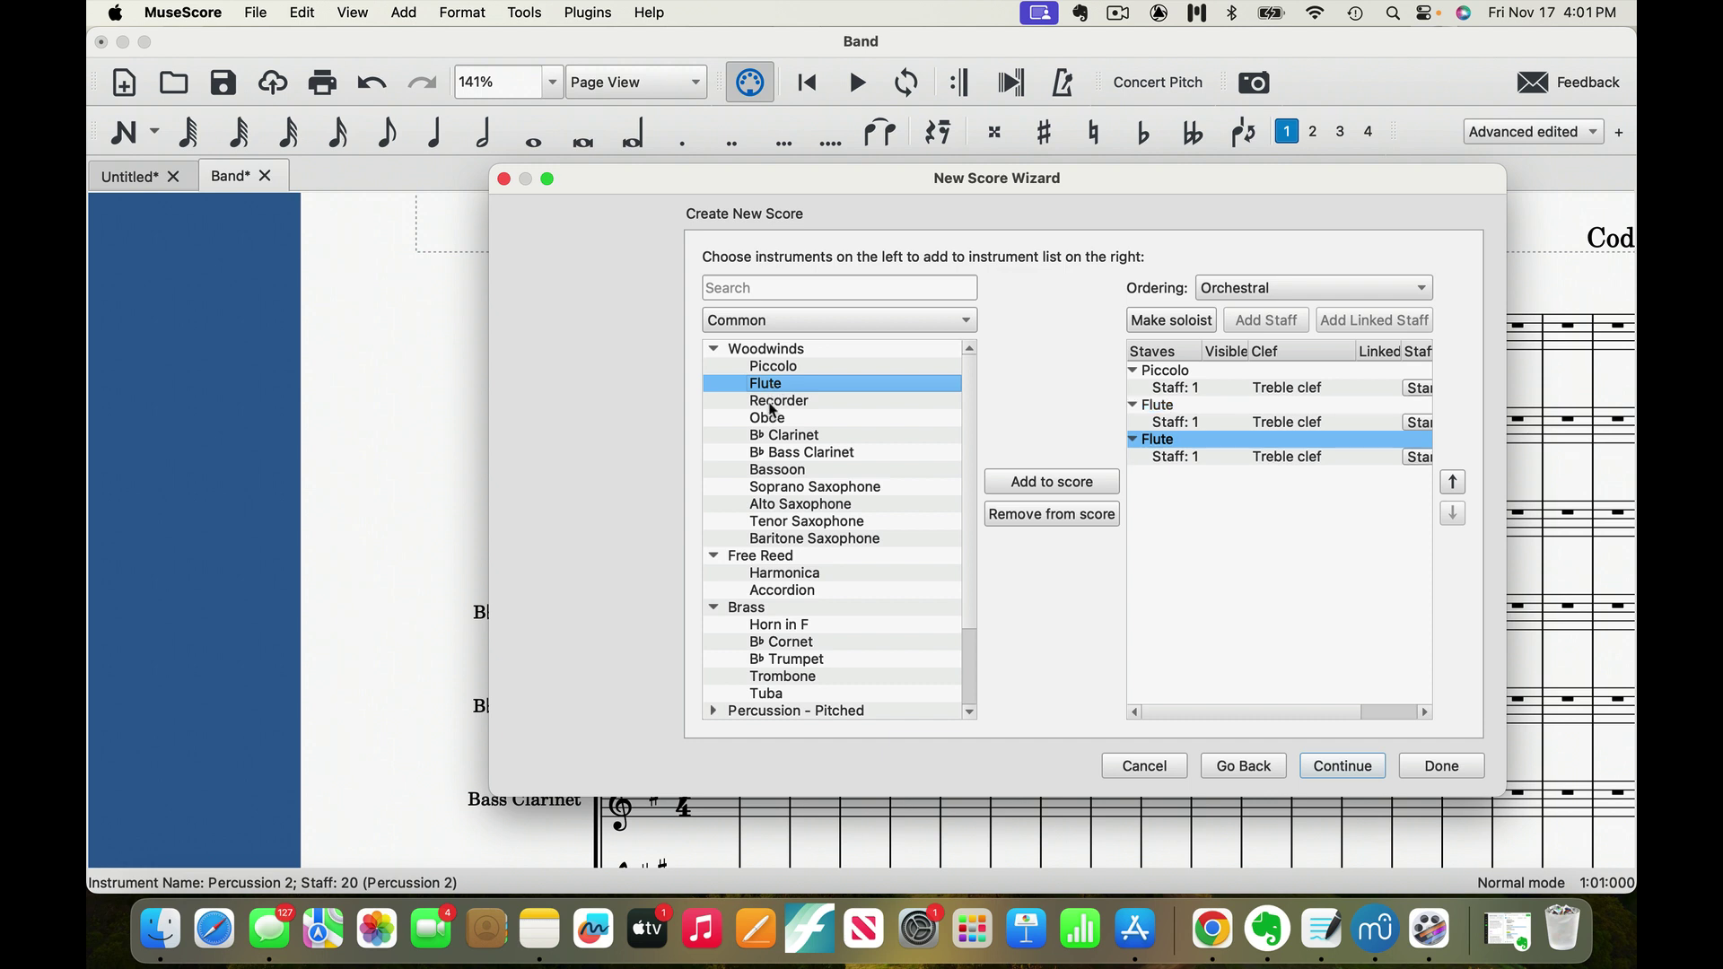
double_click(769, 419)
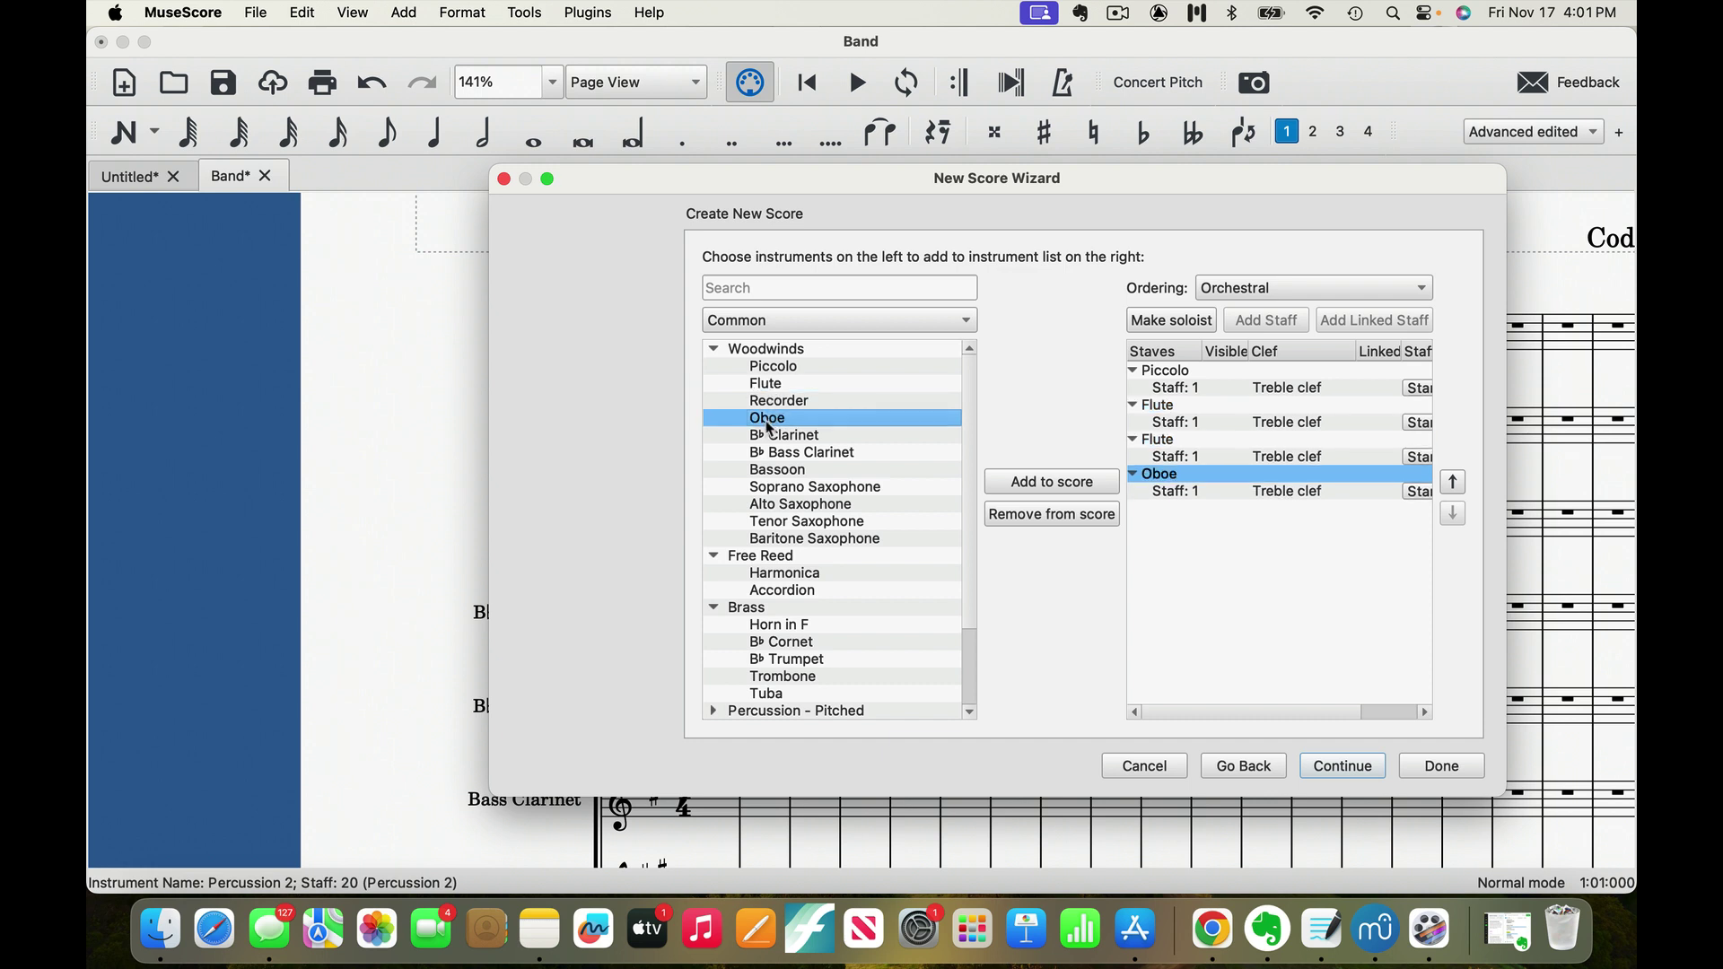
double_click(769, 421)
double_click(777, 437)
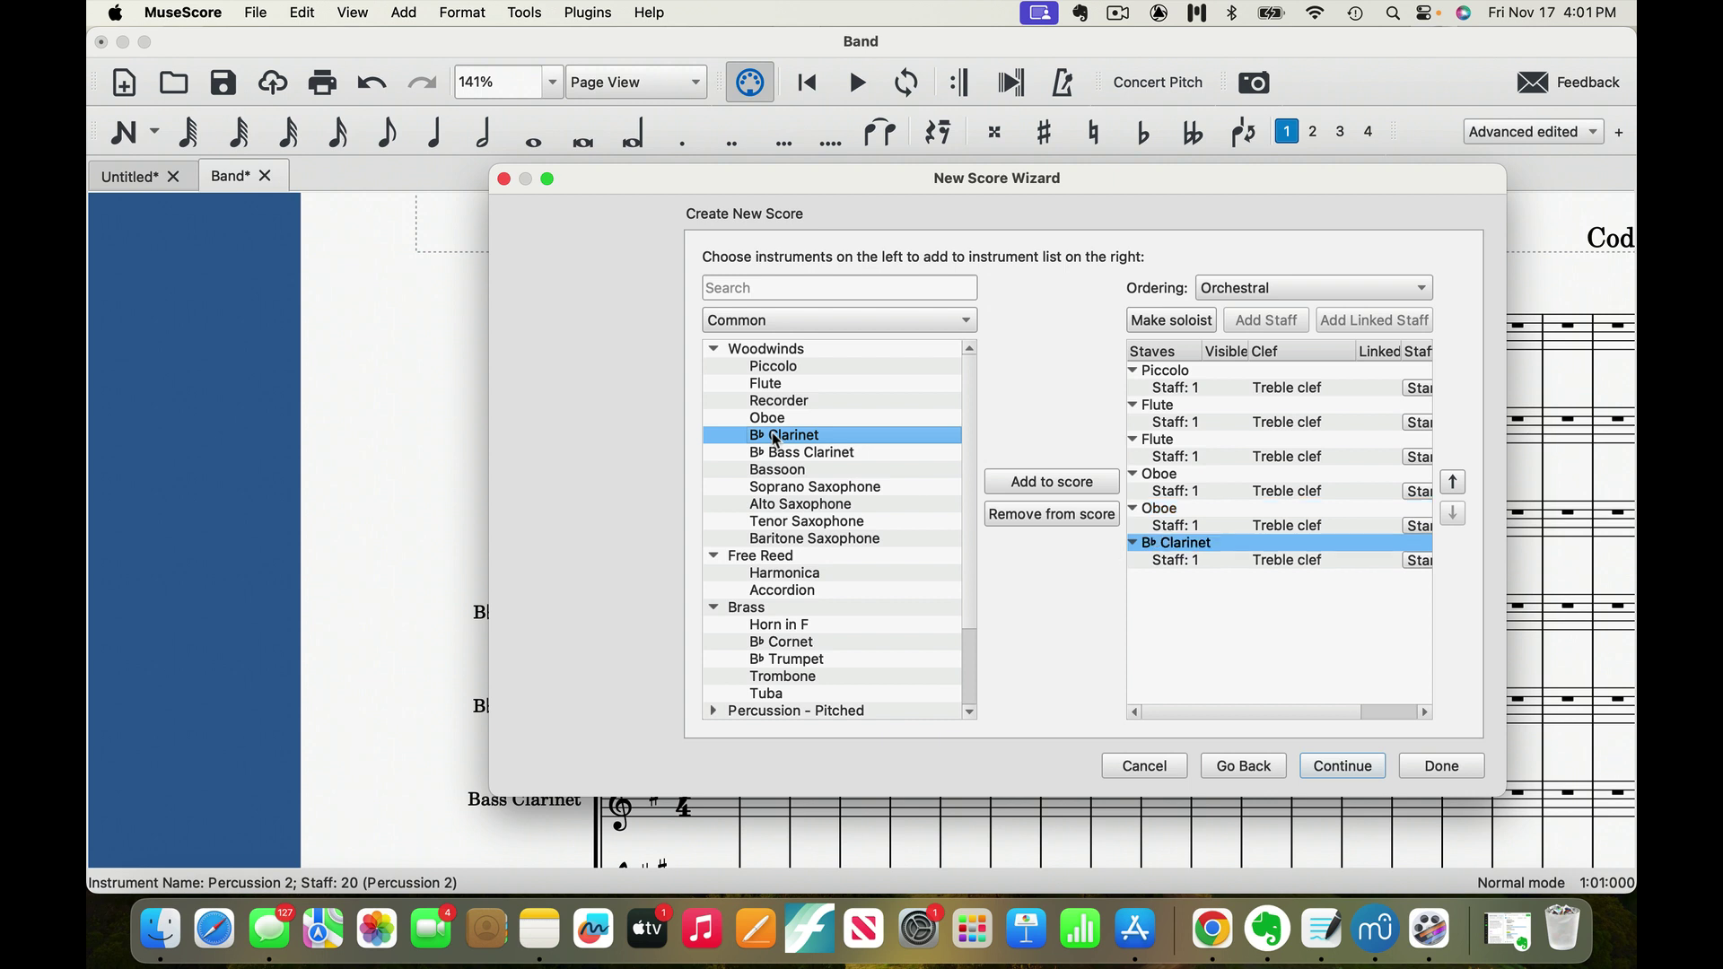
double_click(777, 438)
double_click(775, 460)
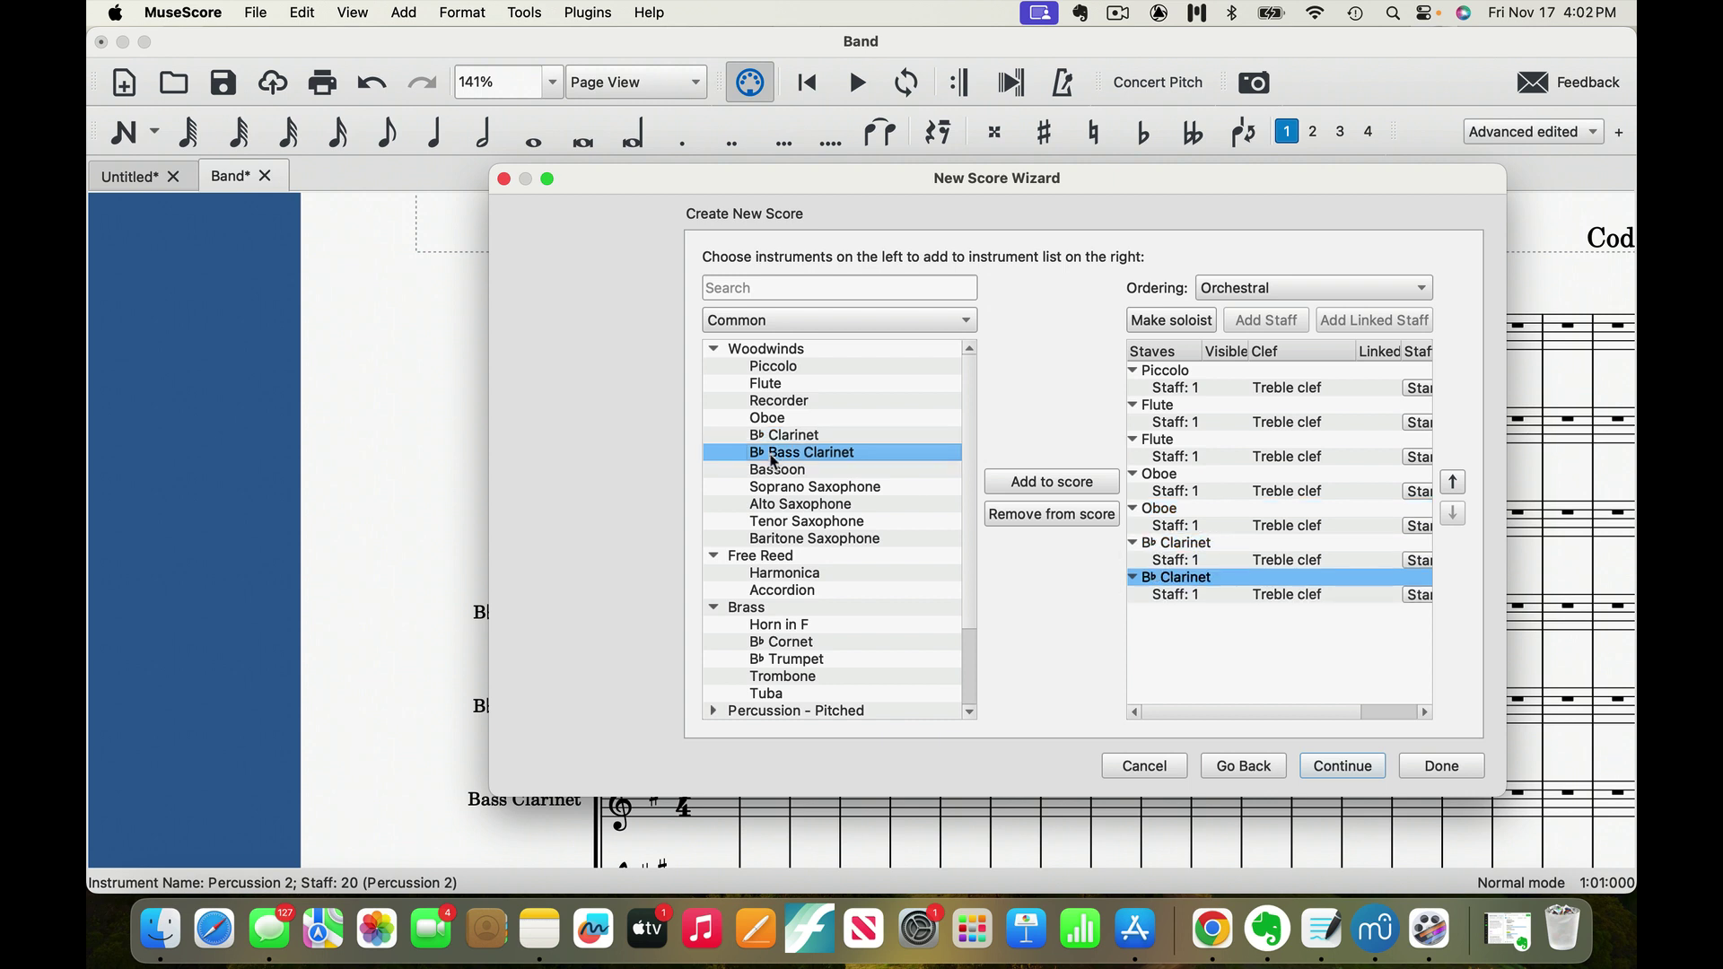
double_click(769, 476)
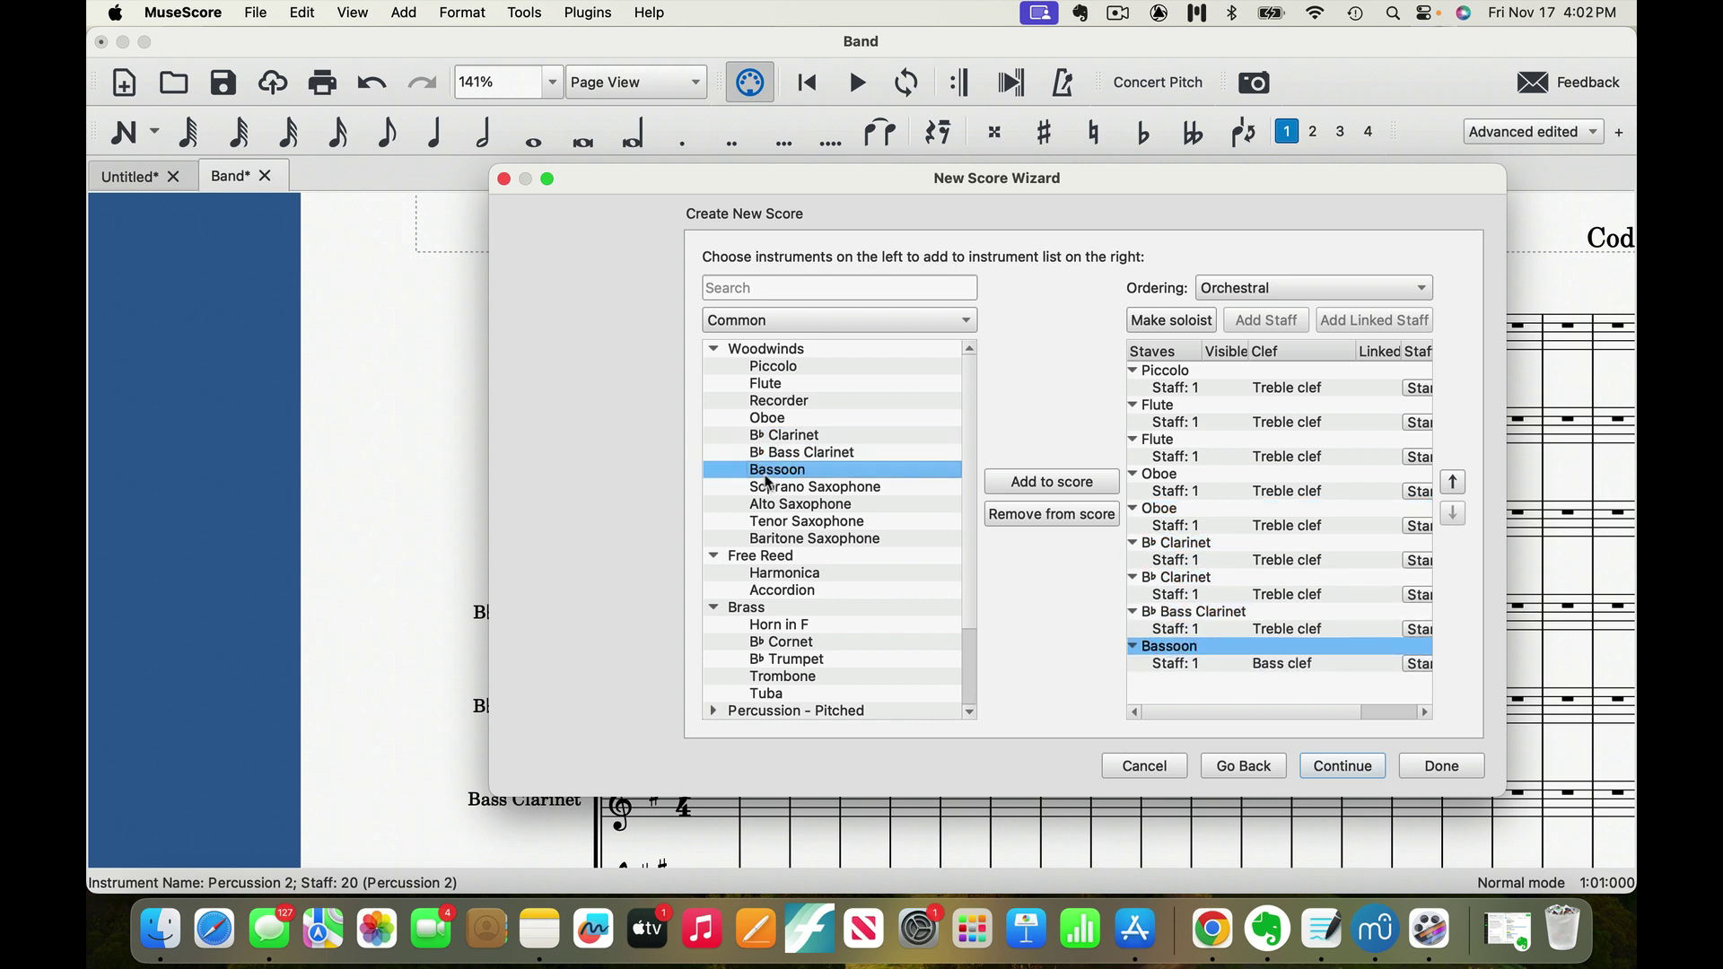
double_click(769, 506)
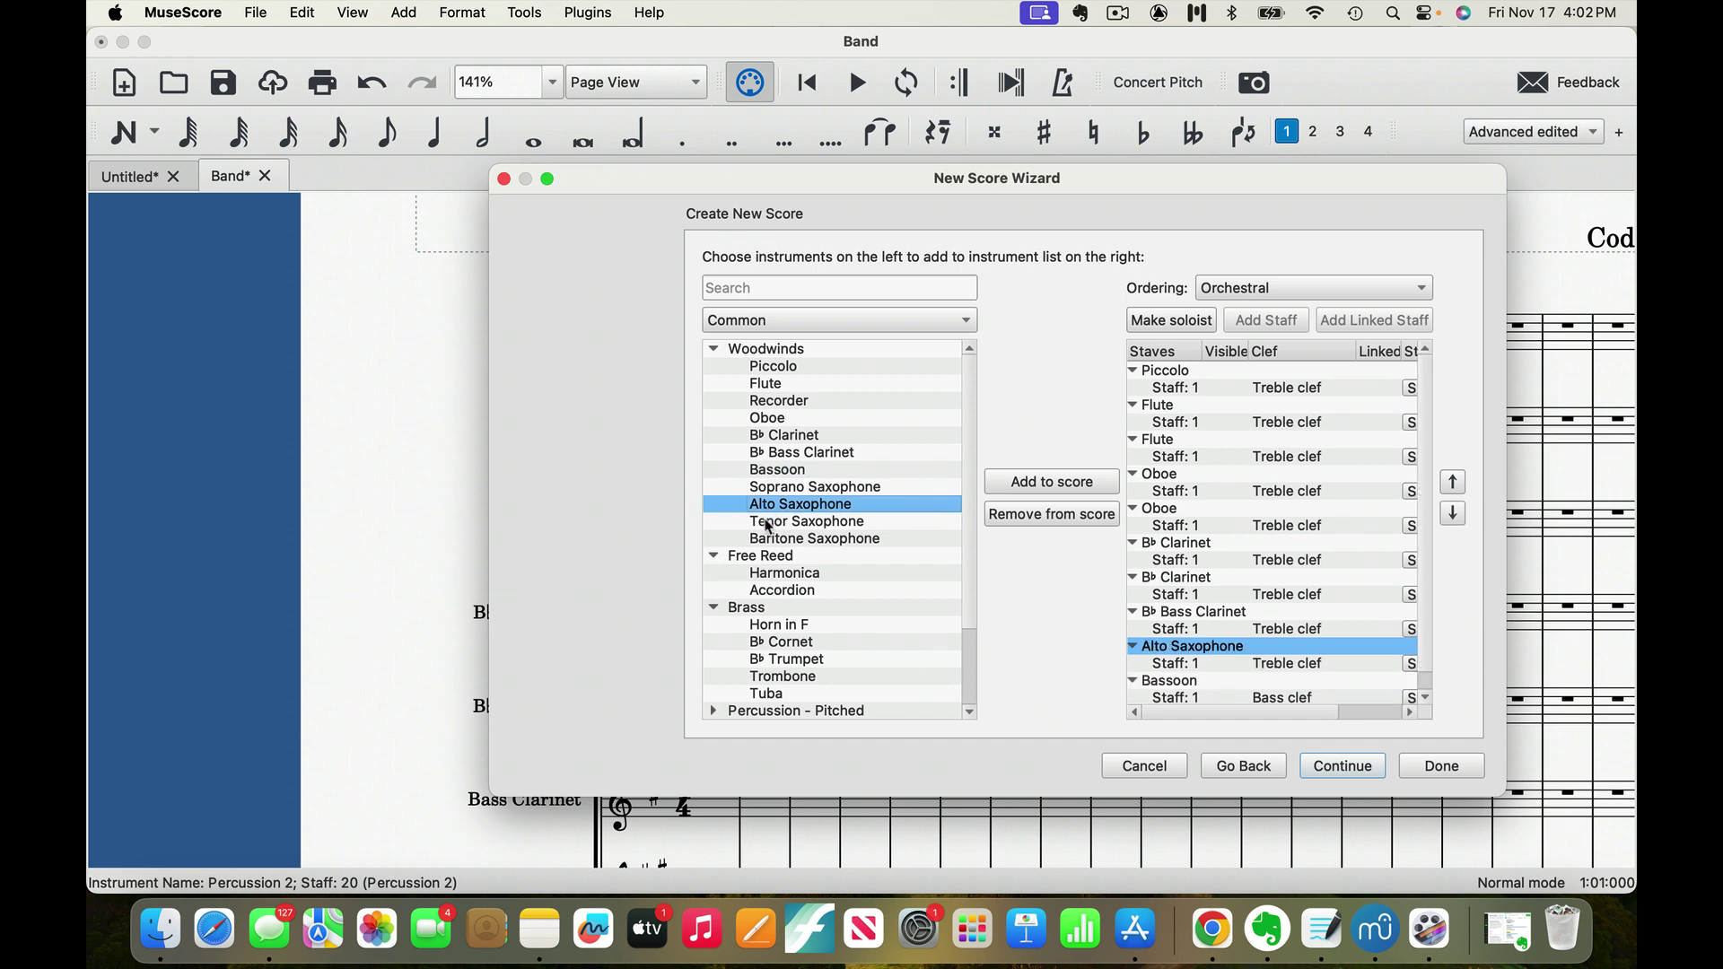
double_click(768, 524)
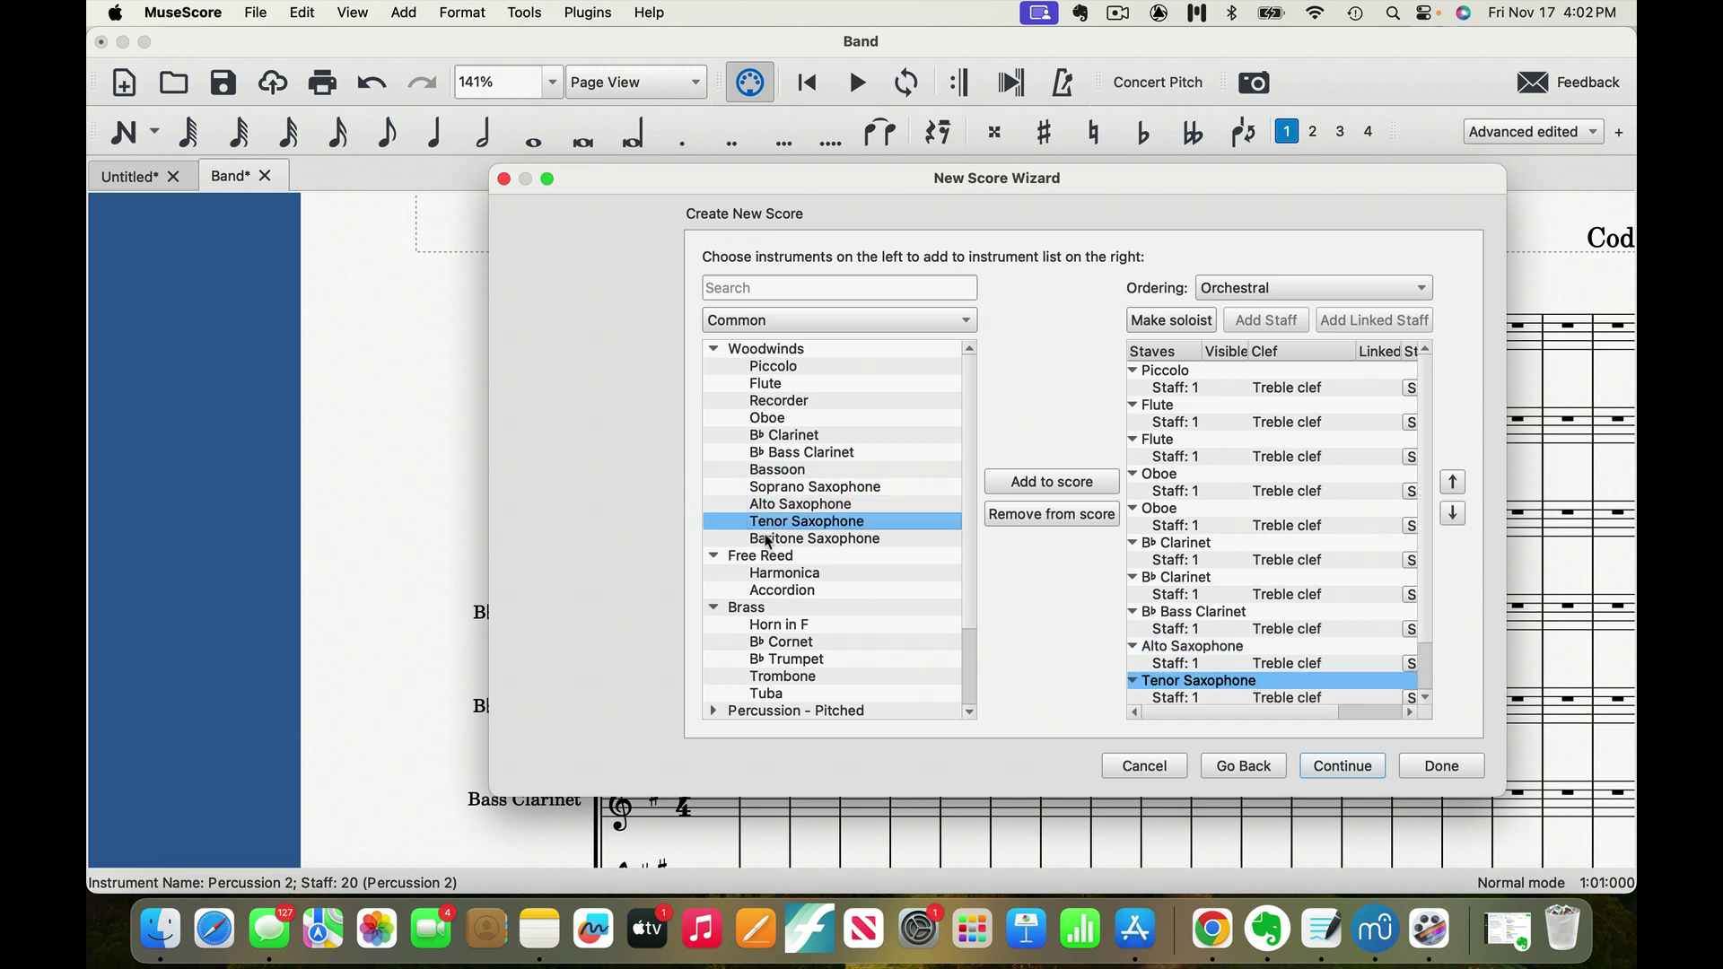
double_click(768, 541)
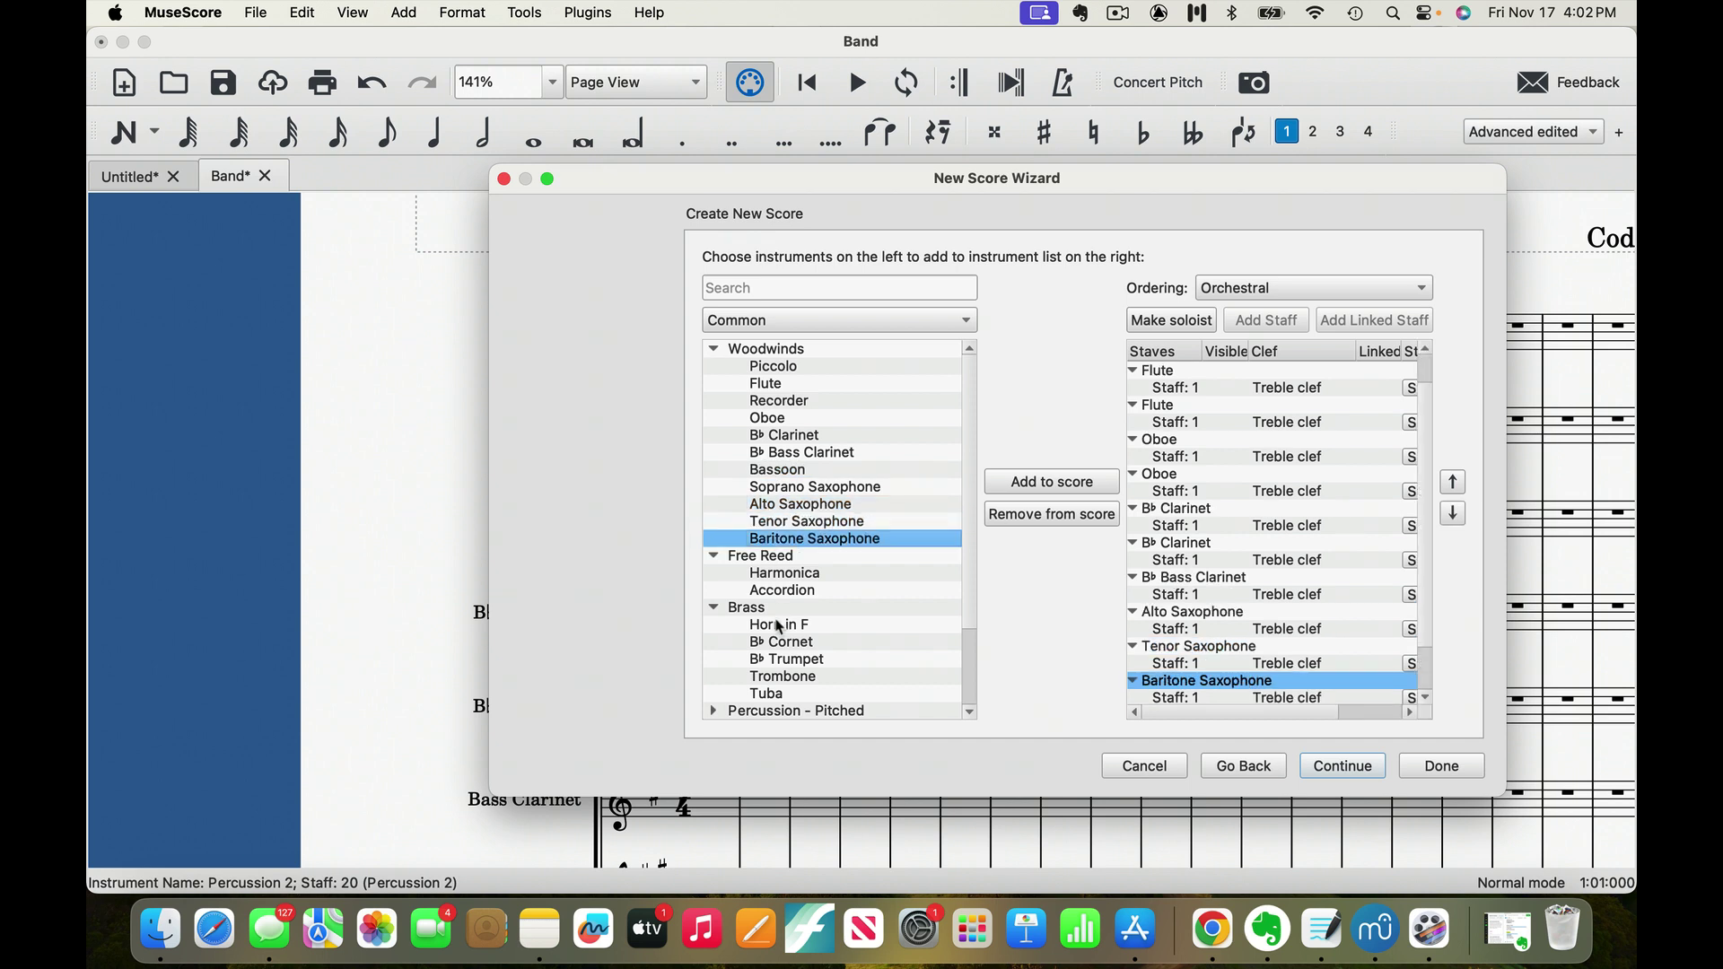
Step: Add Horn in F from Brass after Bassoon and create the score
scroll(779, 625, "down", 2)
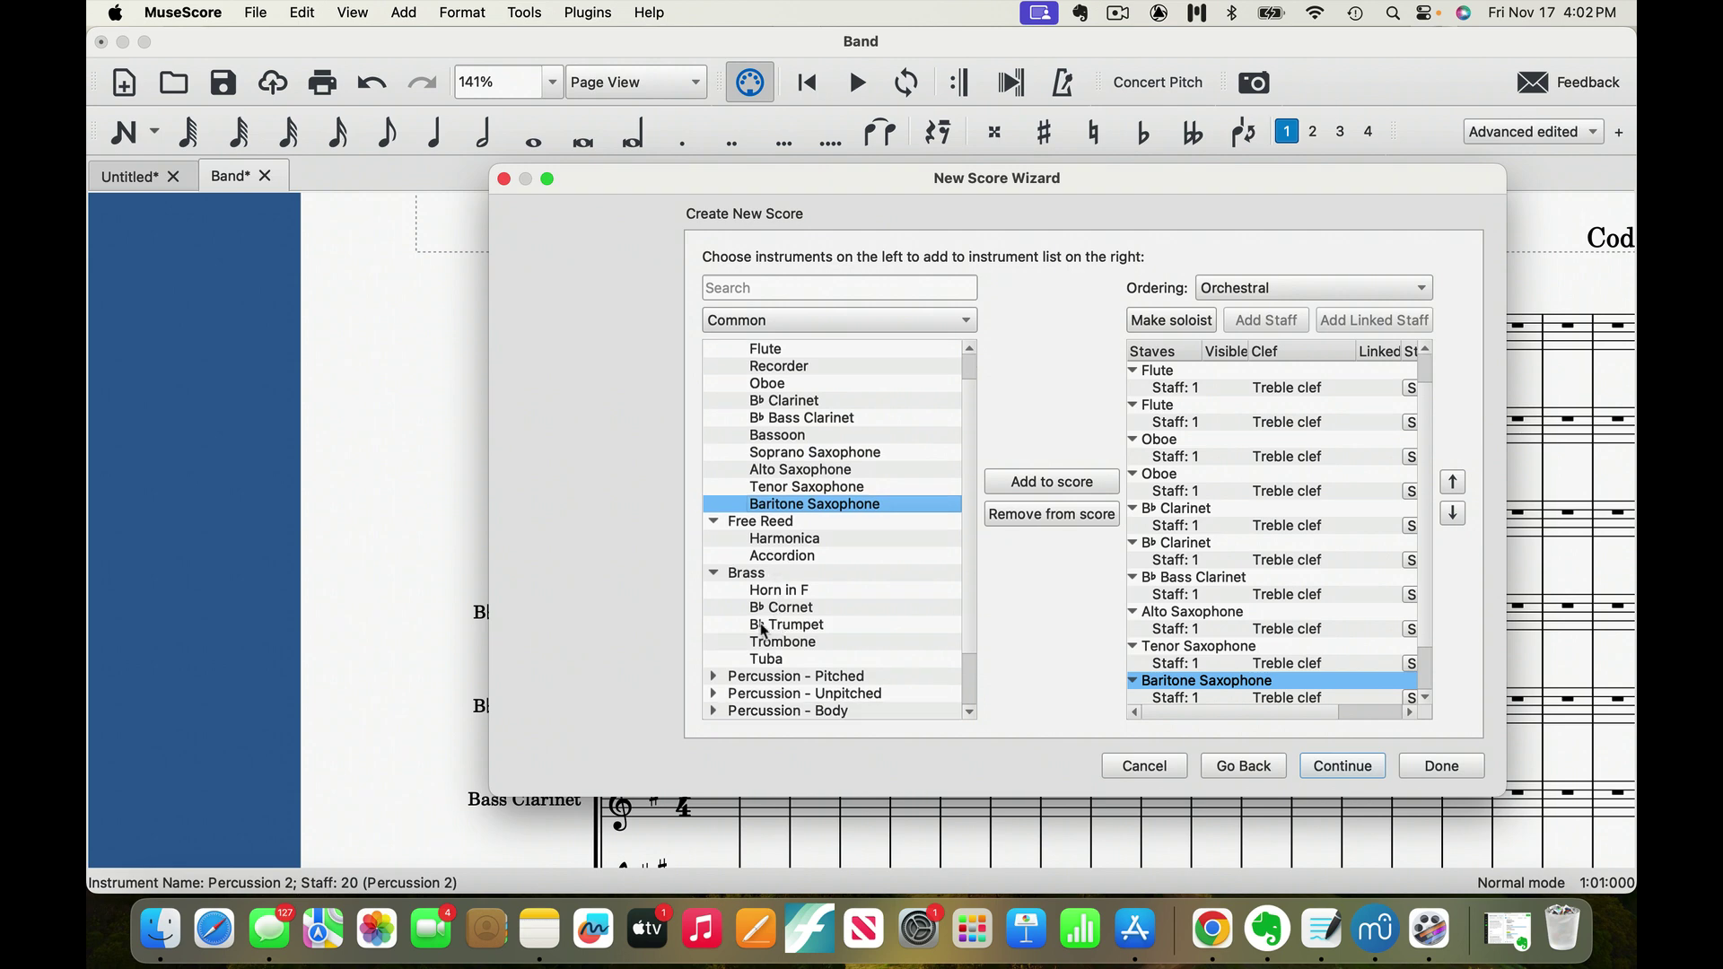
left_click(712, 575)
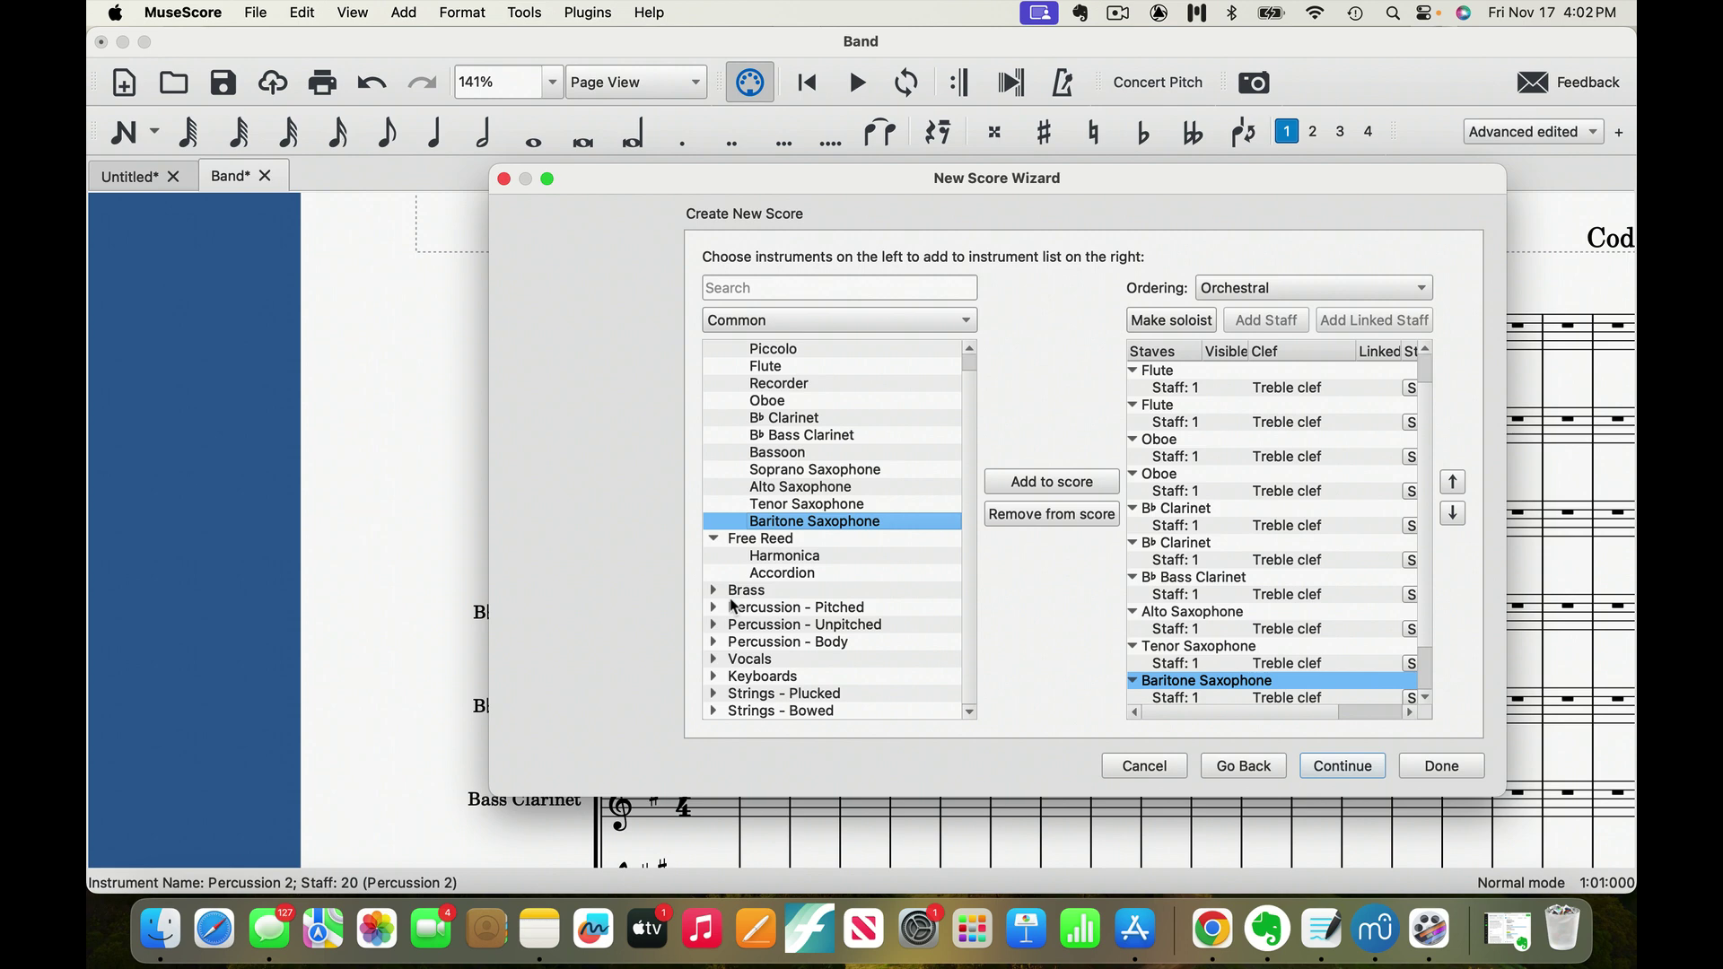
left_click(714, 592)
left_click(758, 614)
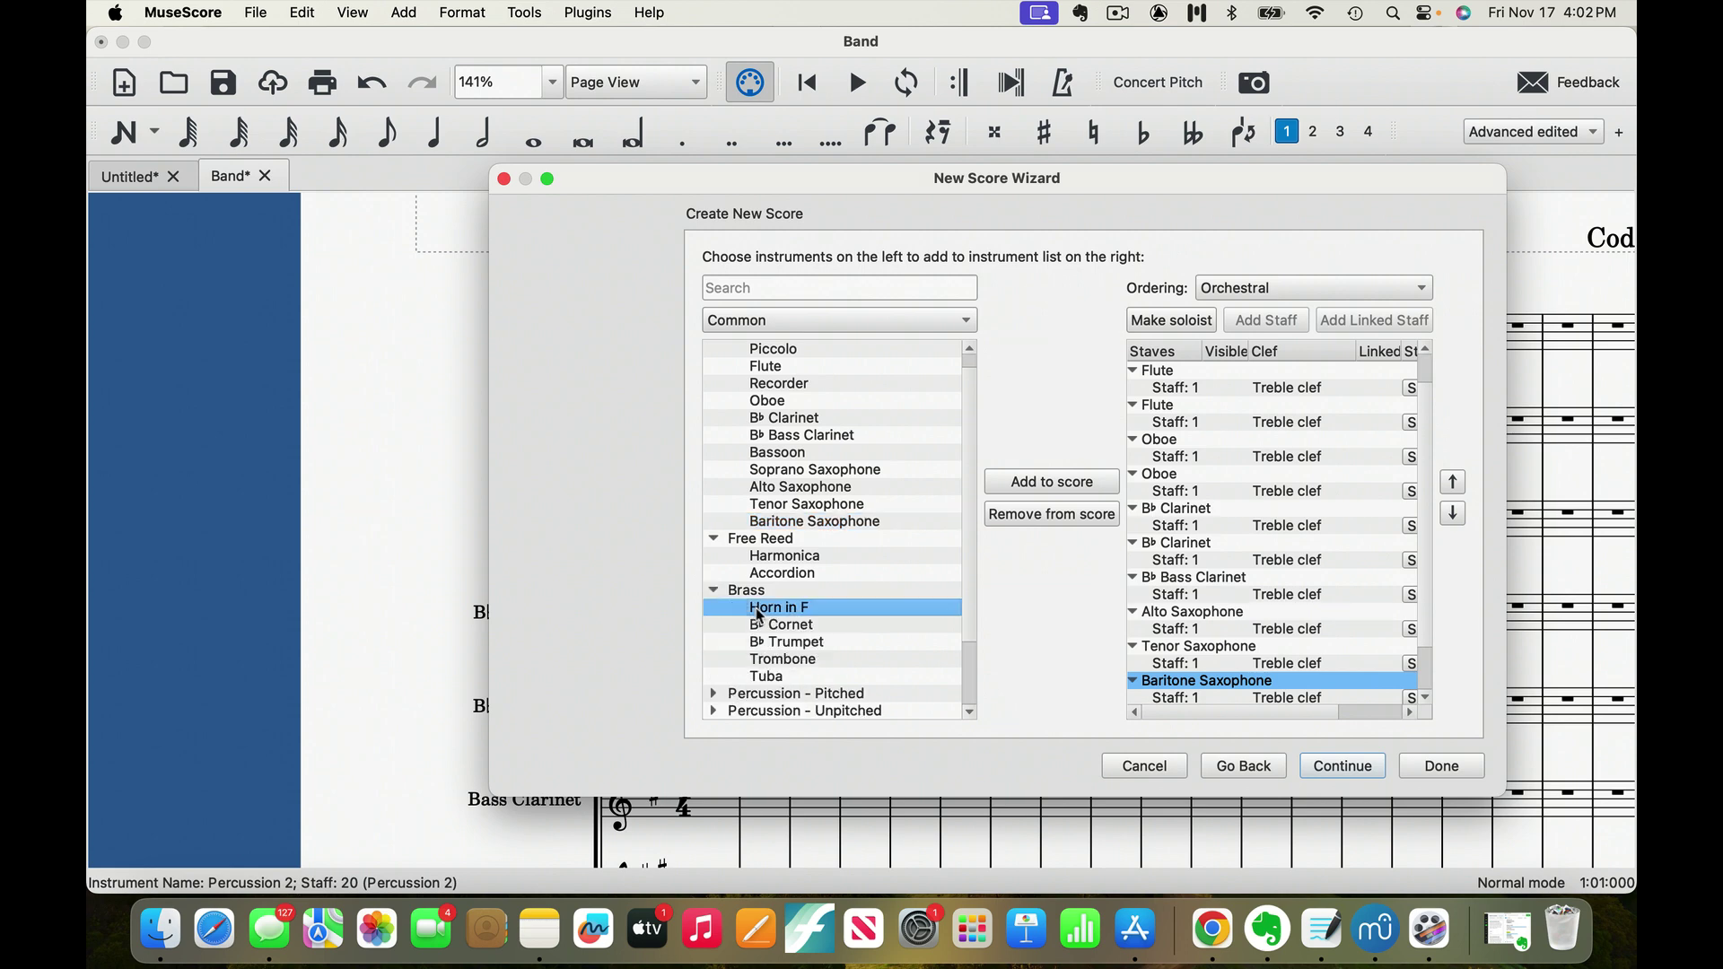
double_click(758, 614)
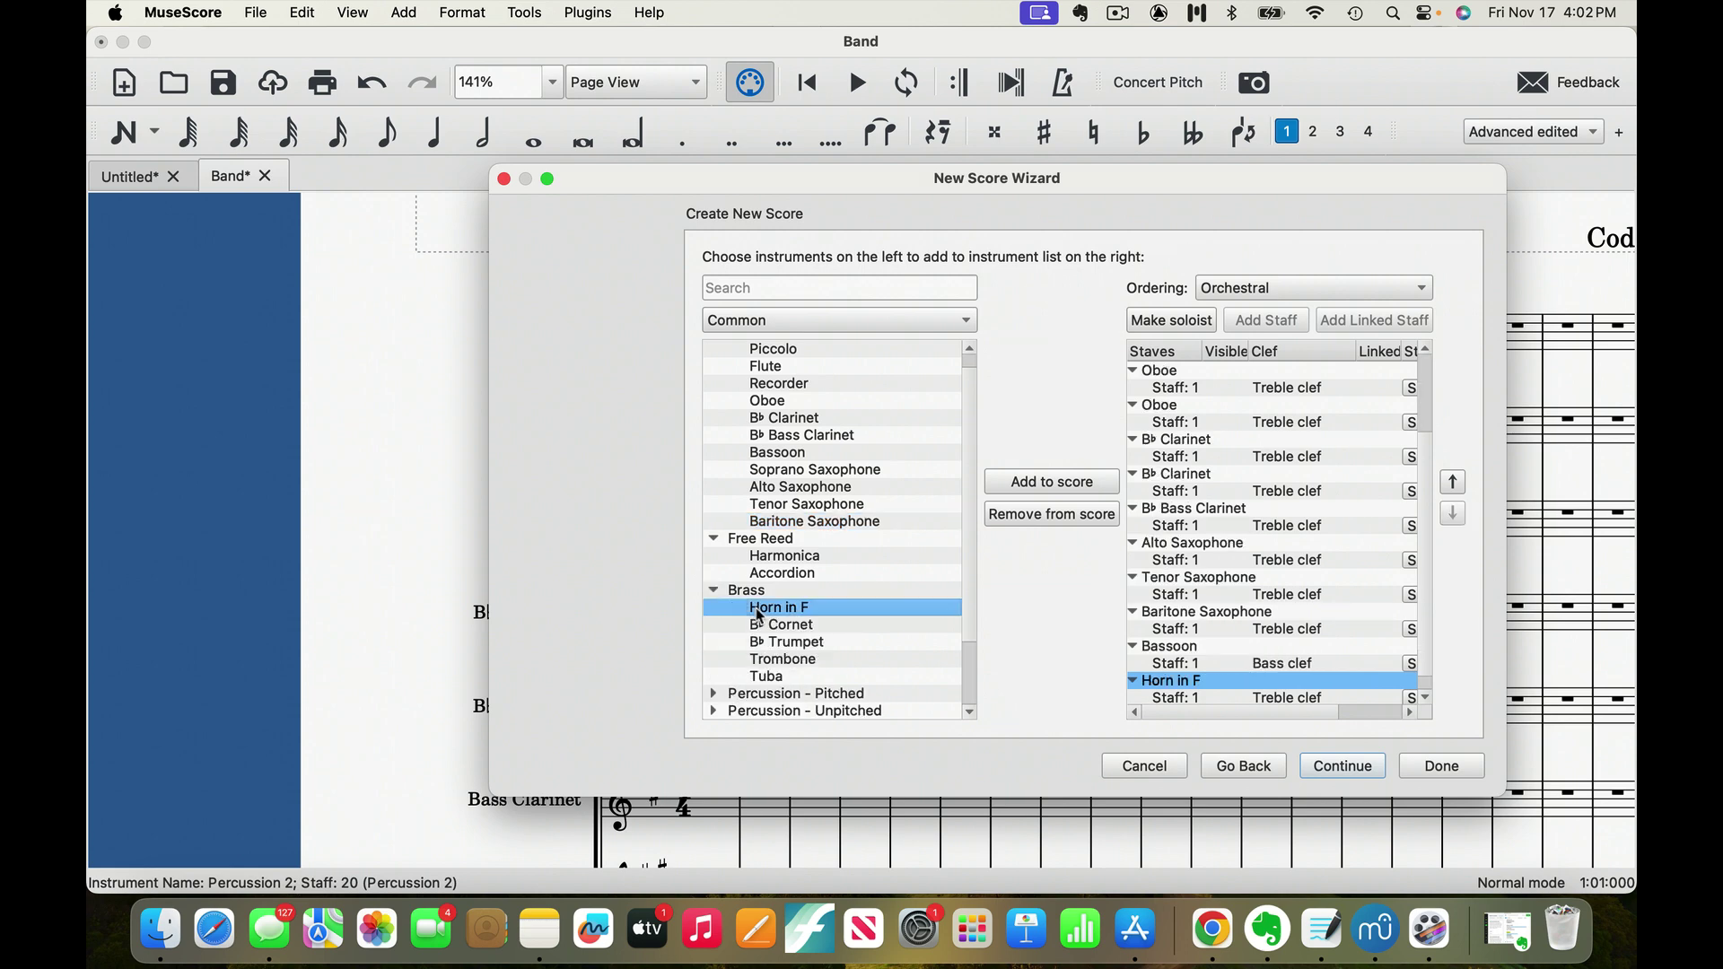
left_click(1348, 773)
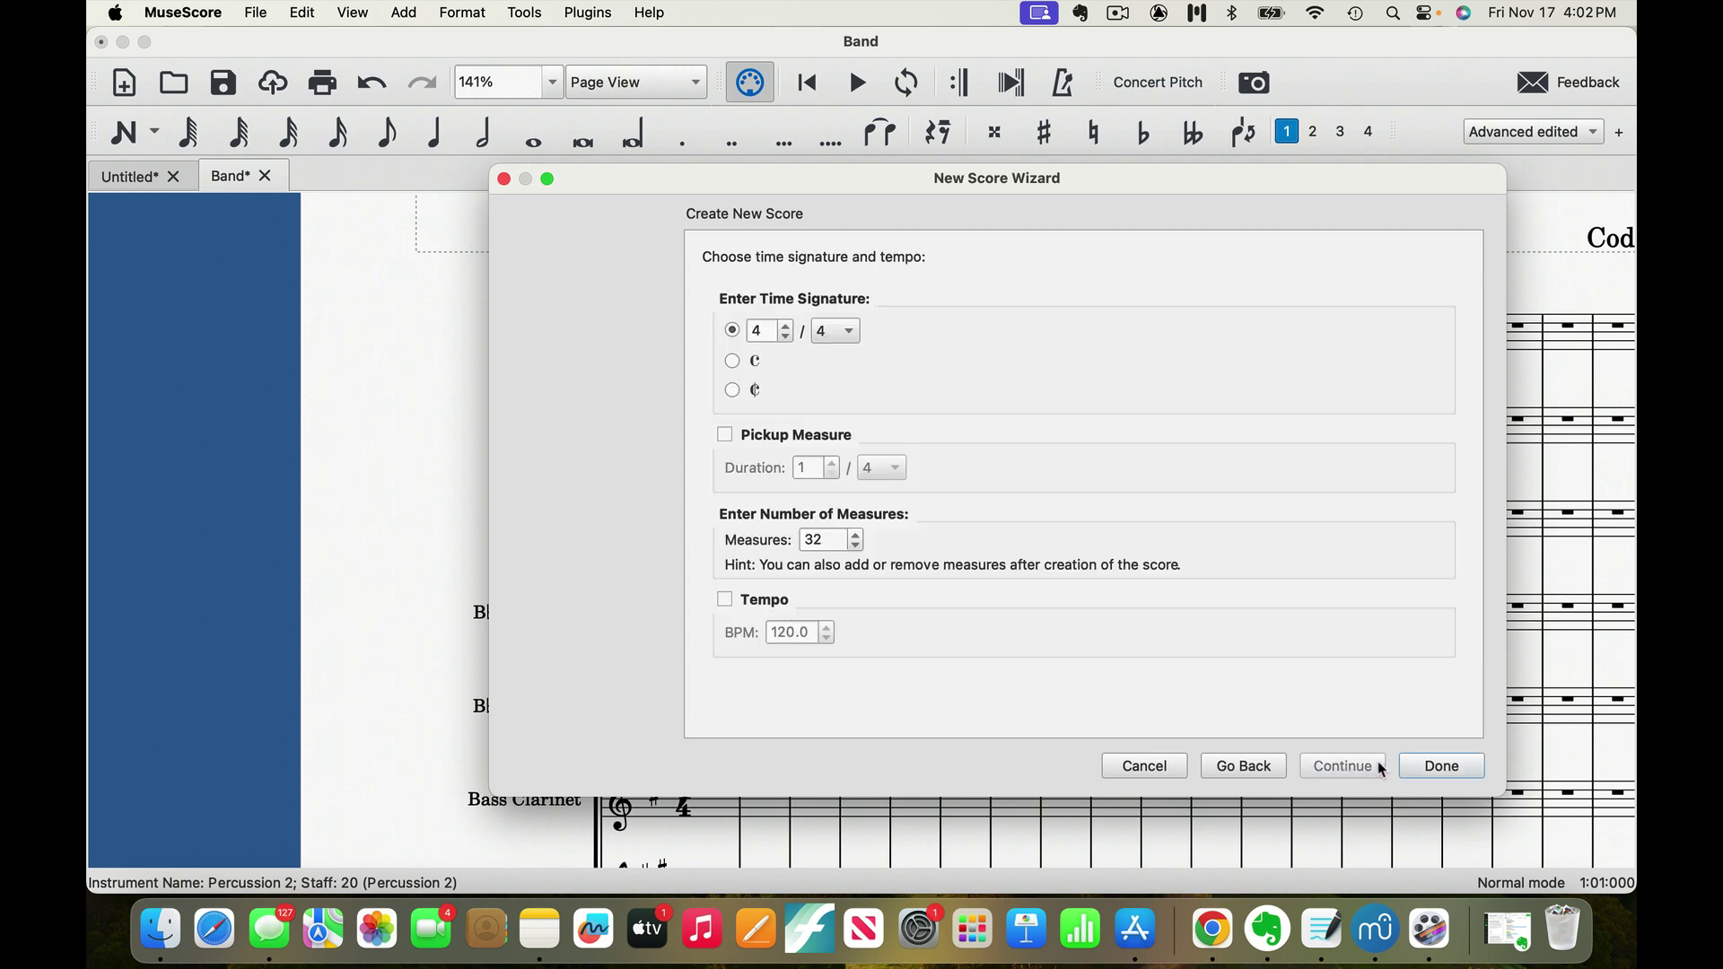
left_click(1436, 767)
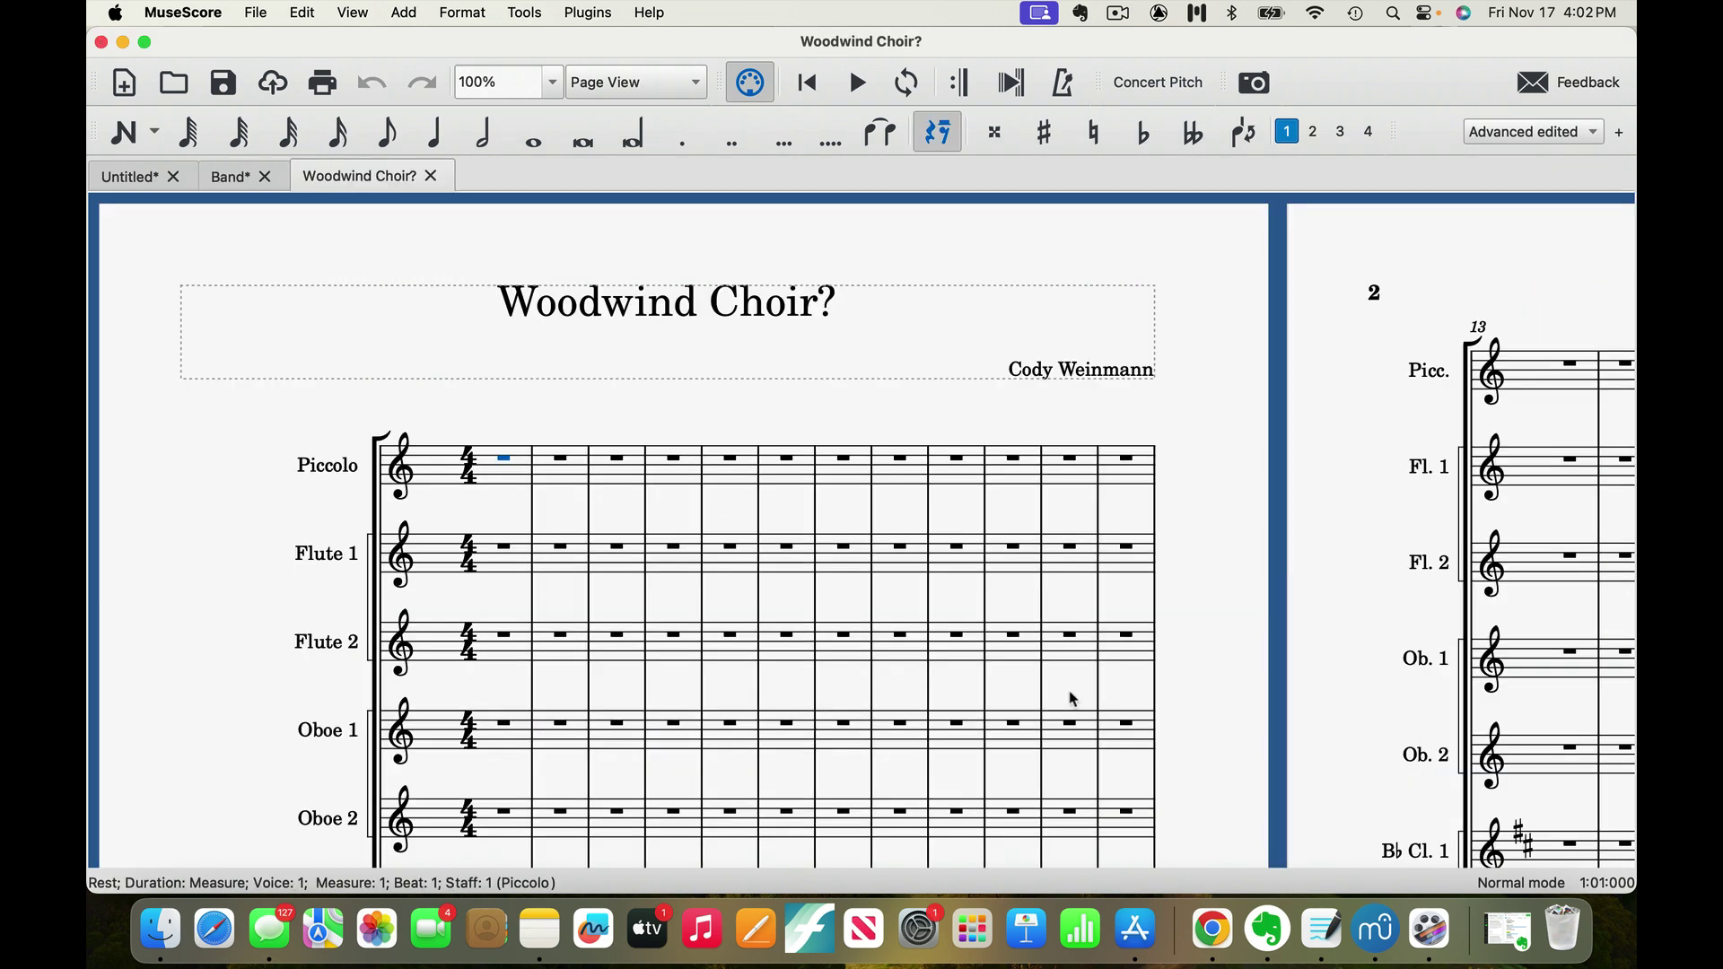
Step: Select the bracket beside Piccolo and scroll to see it end at Bassoon, above Horn in F
scroll(1072, 691, "down", 5)
scroll(1072, 691, "down", 3)
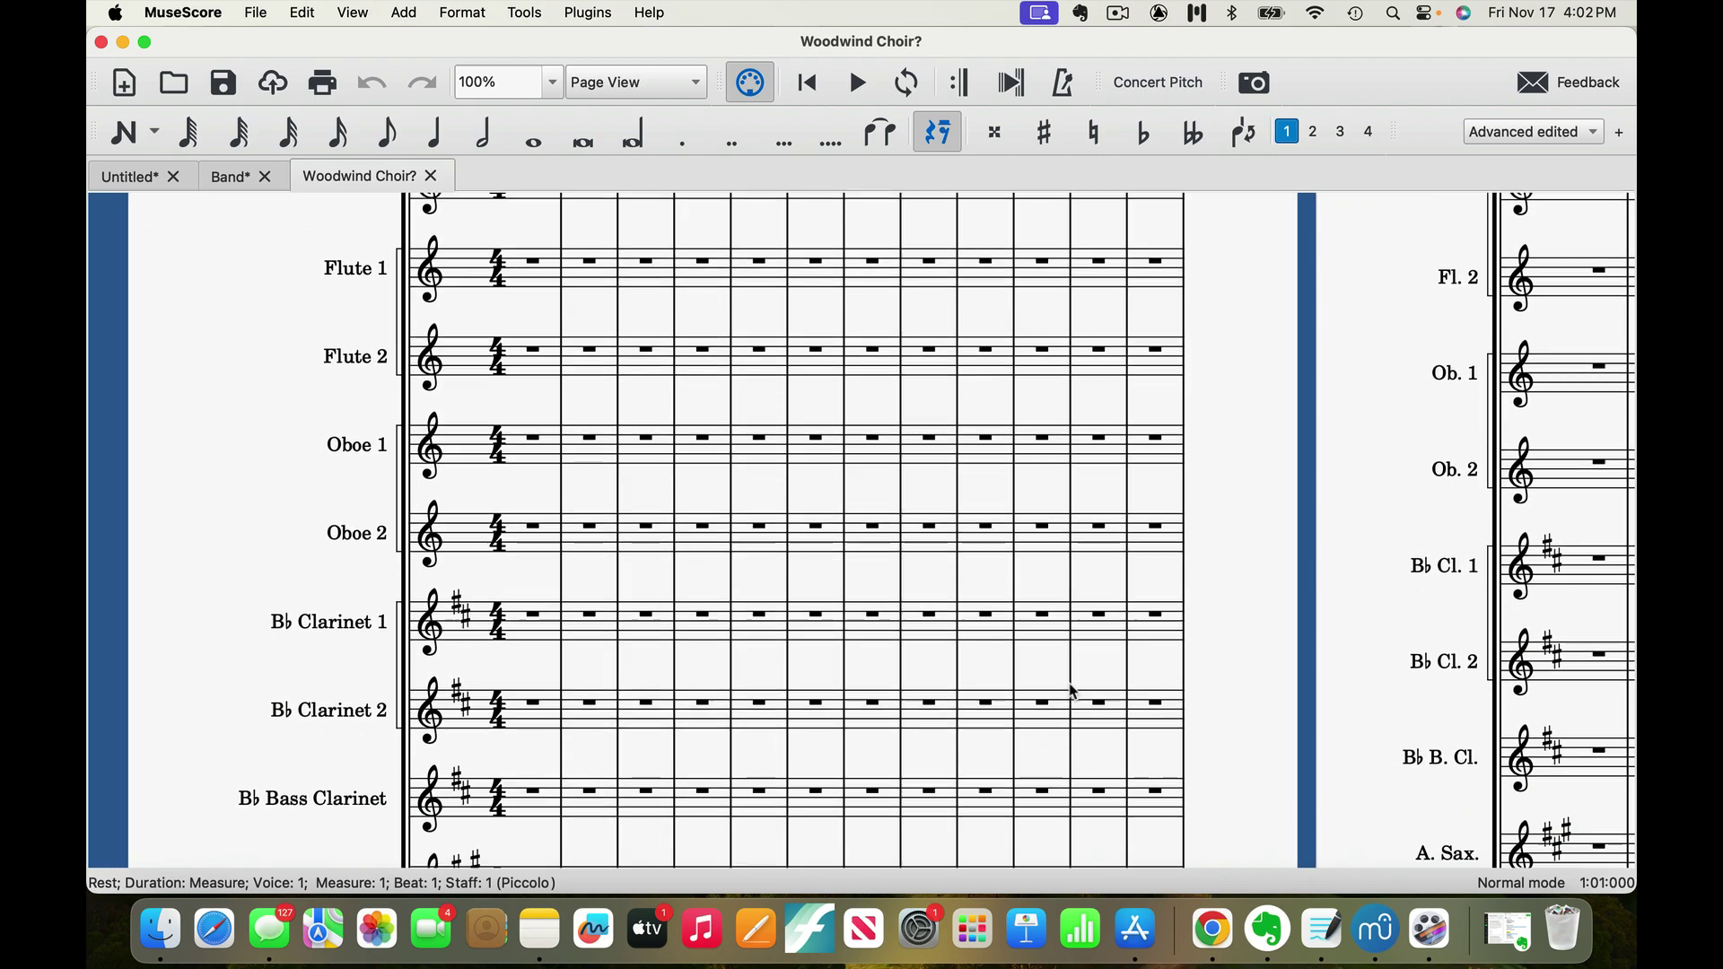
scroll(818, 668, "up", 8)
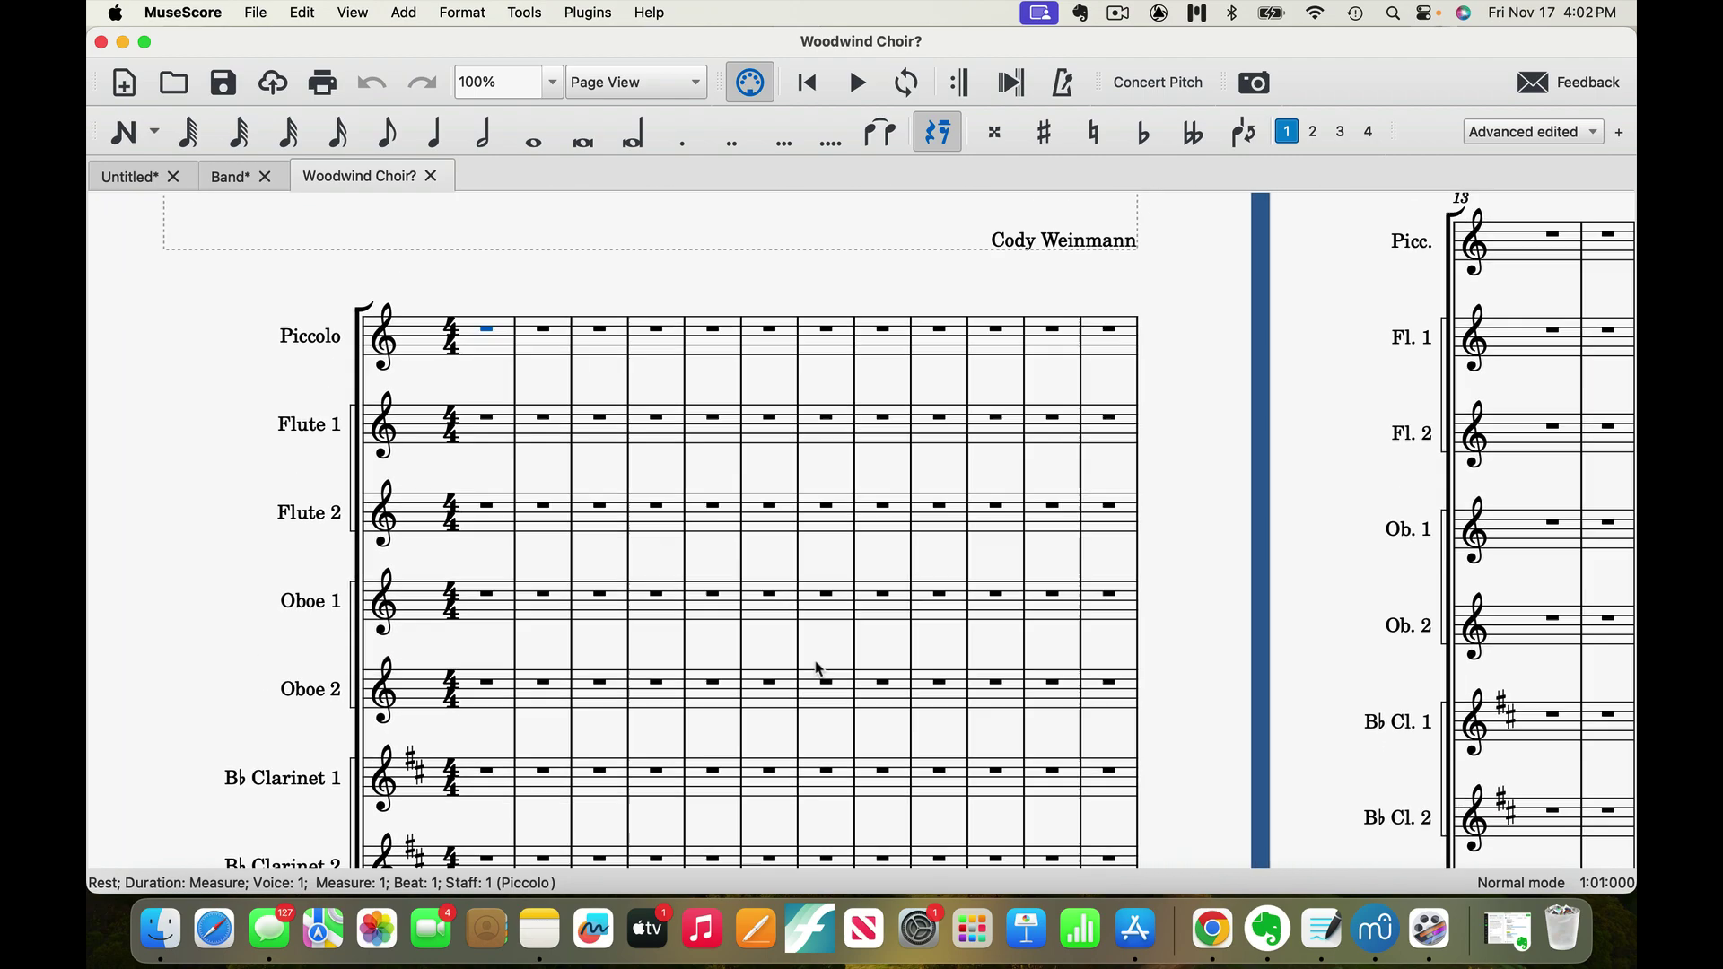
left_click(311, 465)
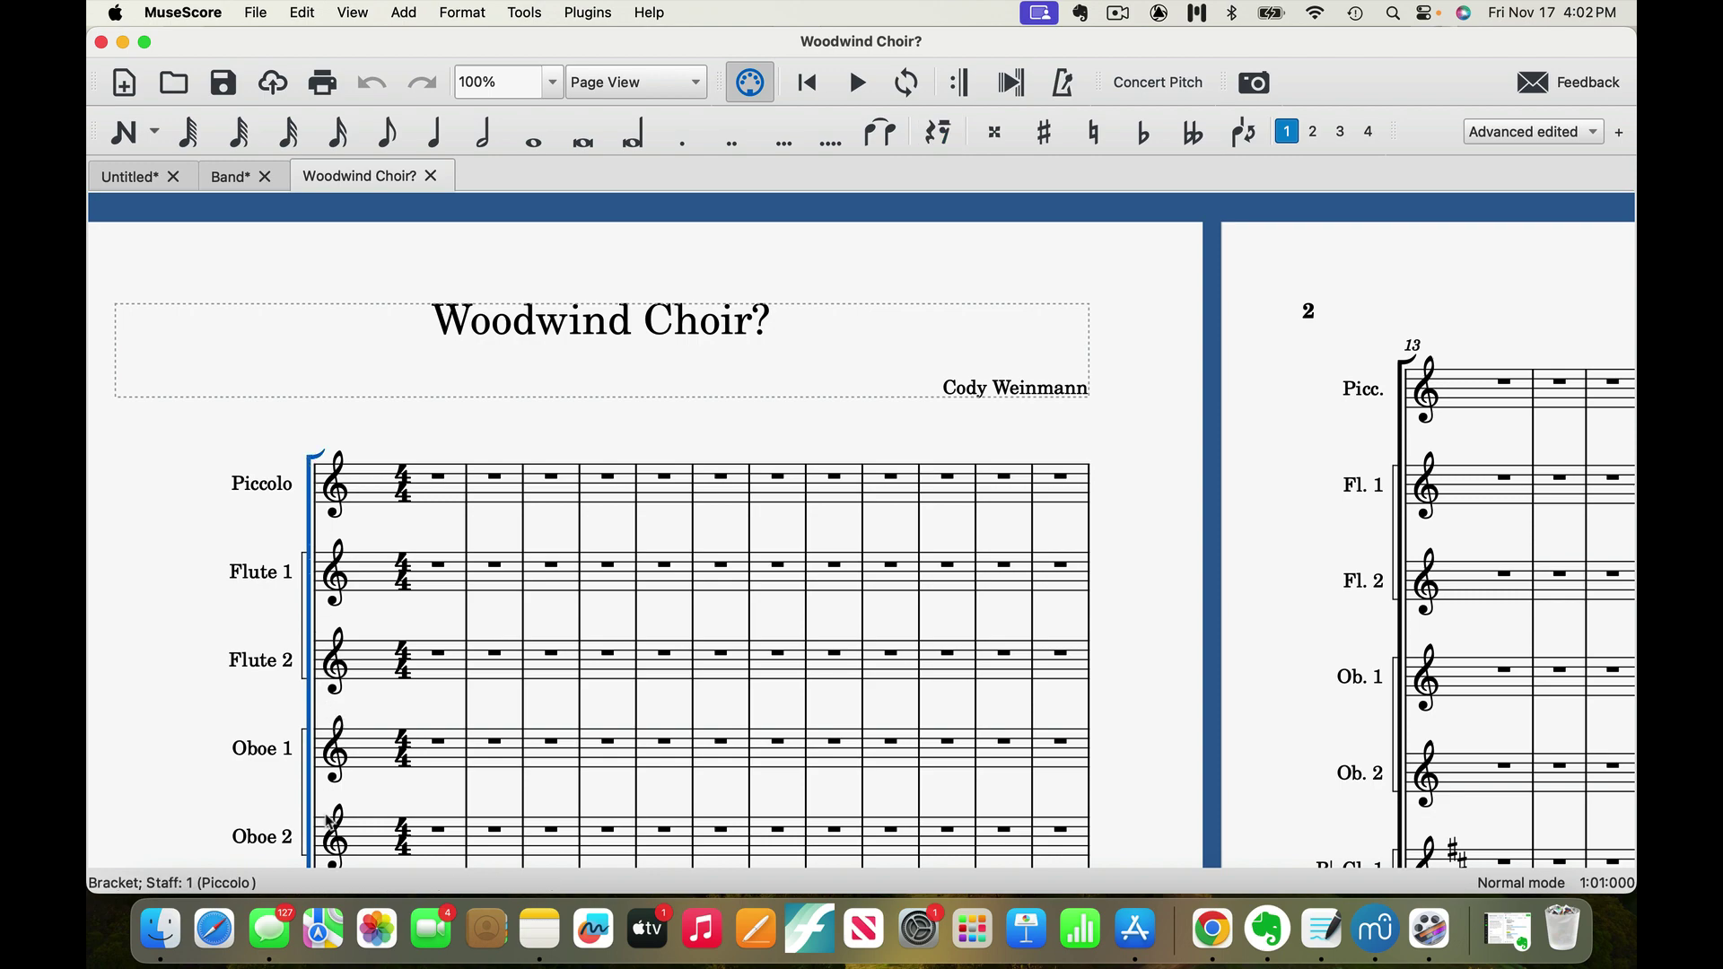
scroll(334, 821, "down", 5)
scroll(381, 832, "down", 10)
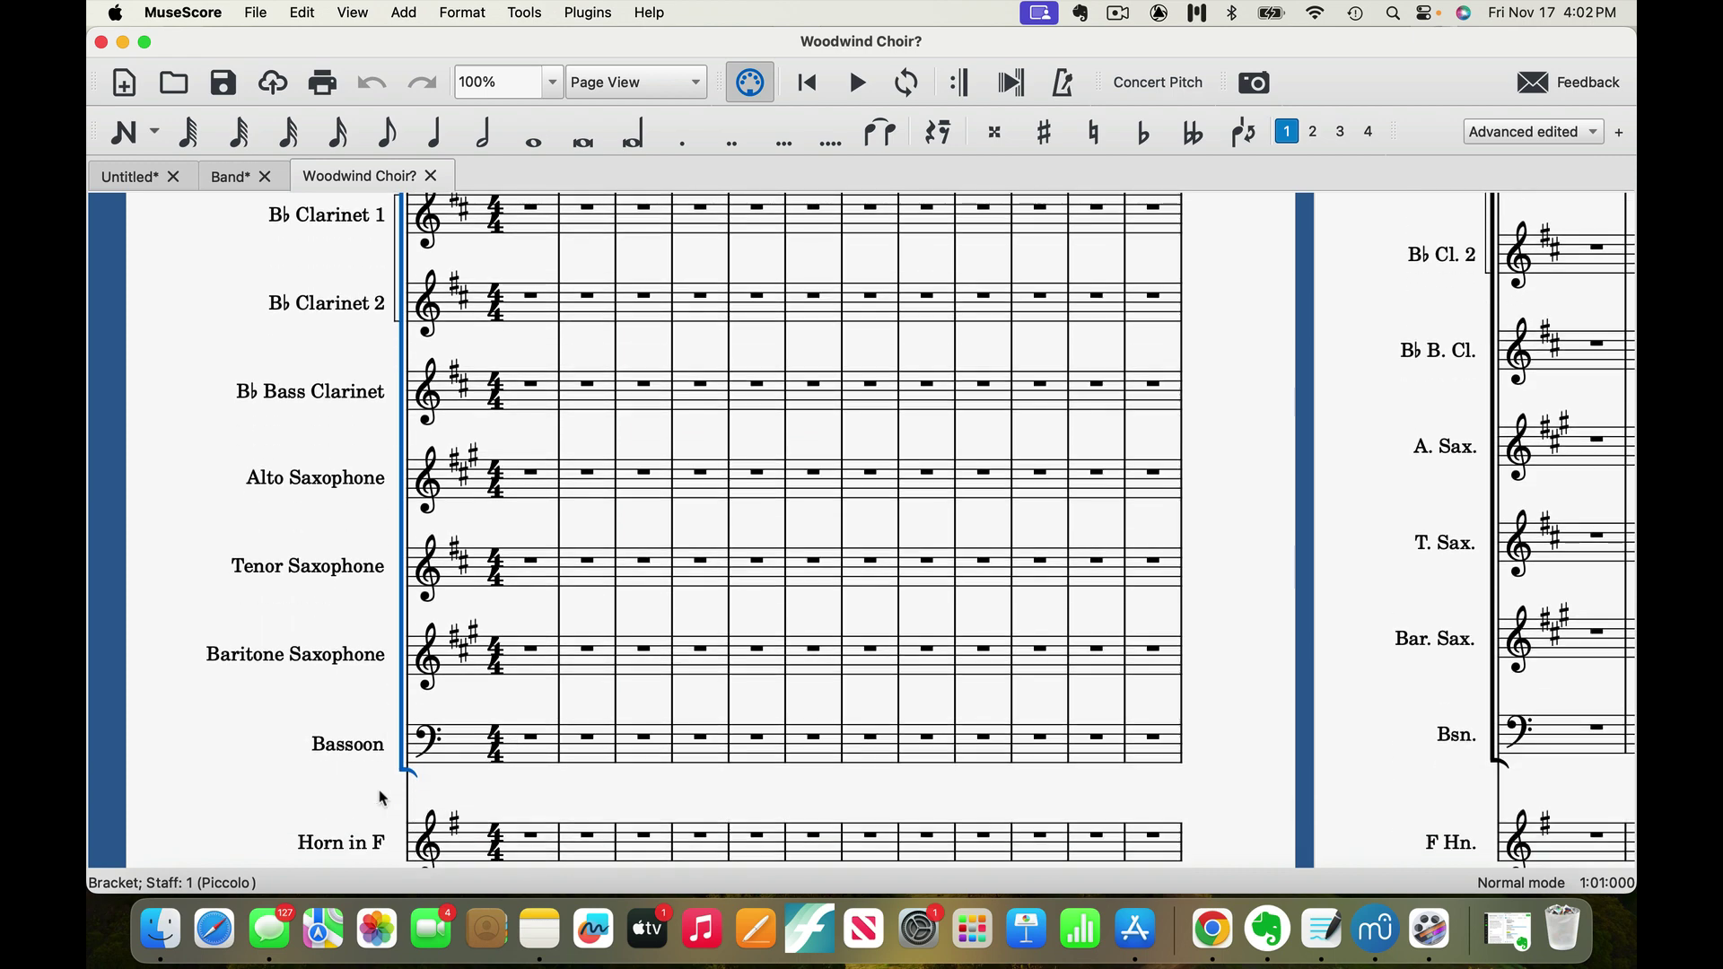
scroll(381, 798, "down", 2)
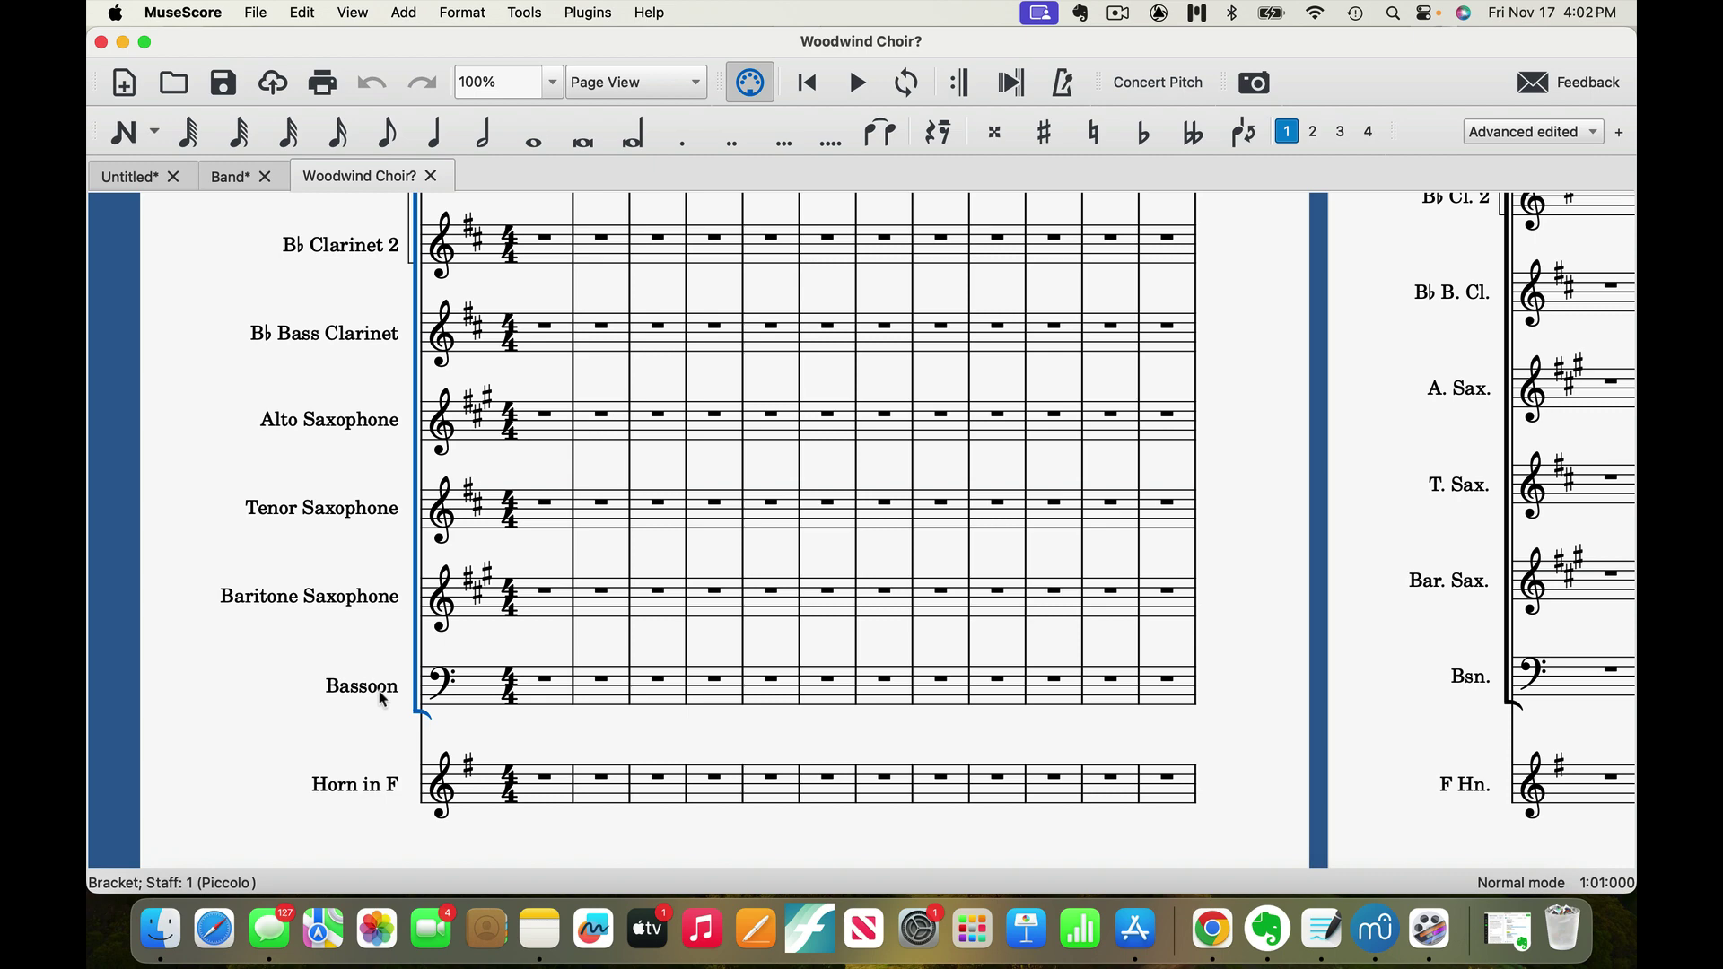
scroll(419, 757, "up", 10)
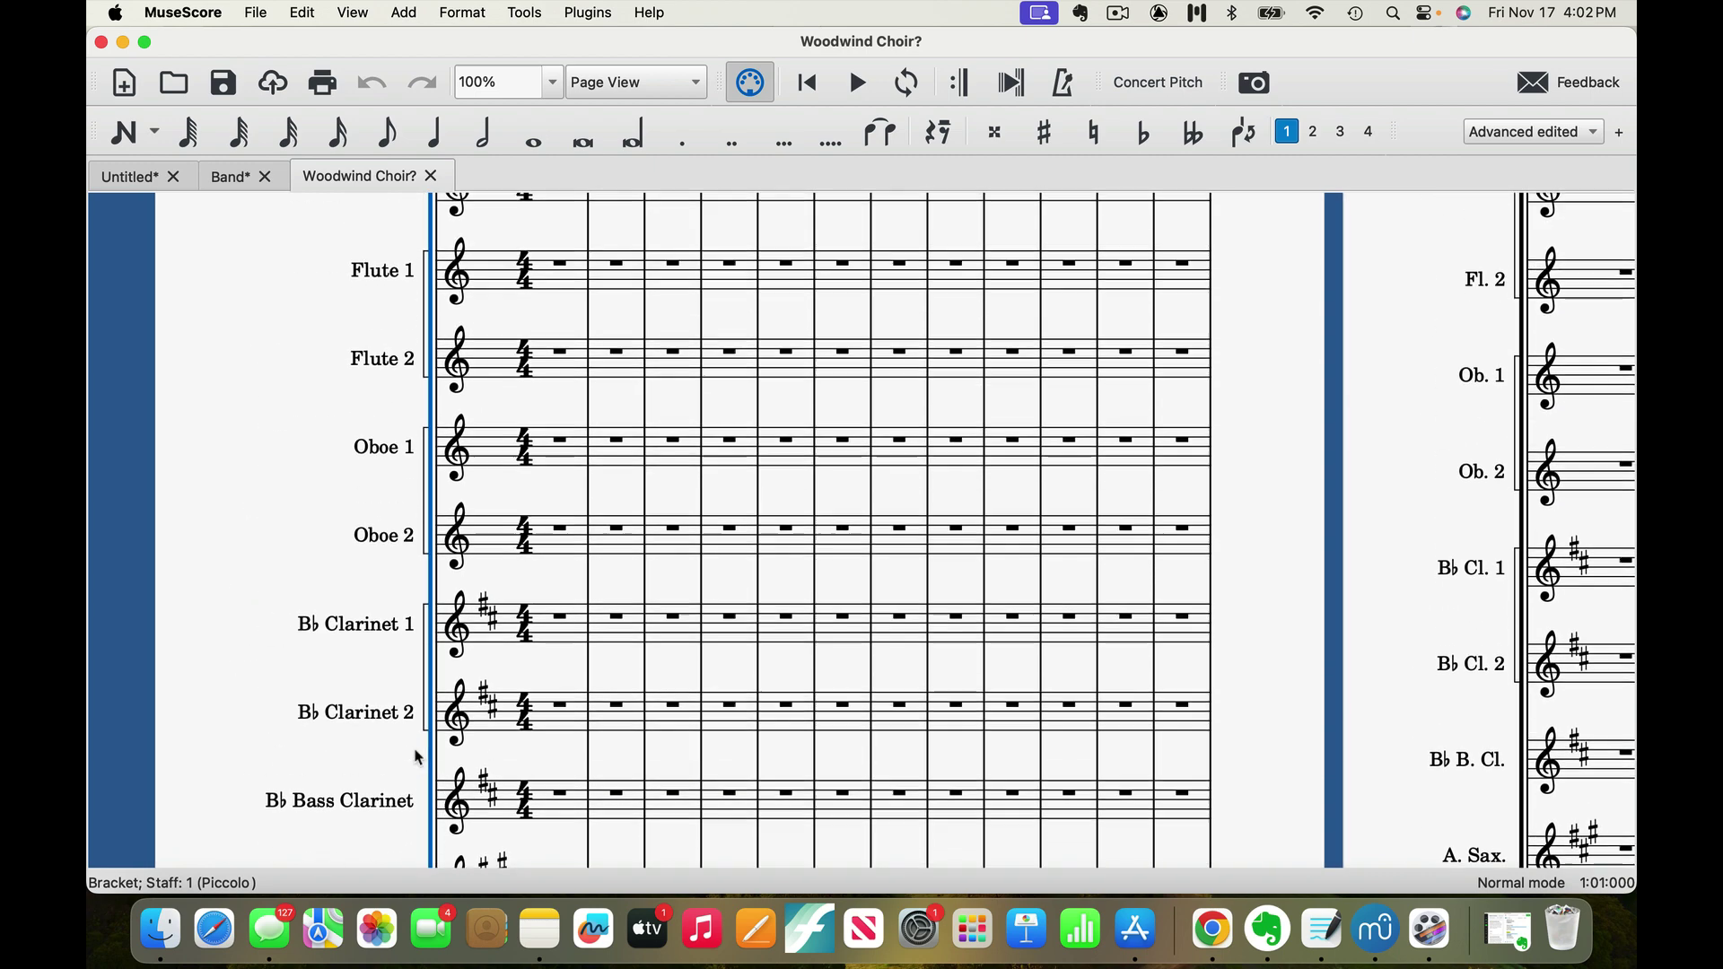
scroll(418, 756, "down", 8)
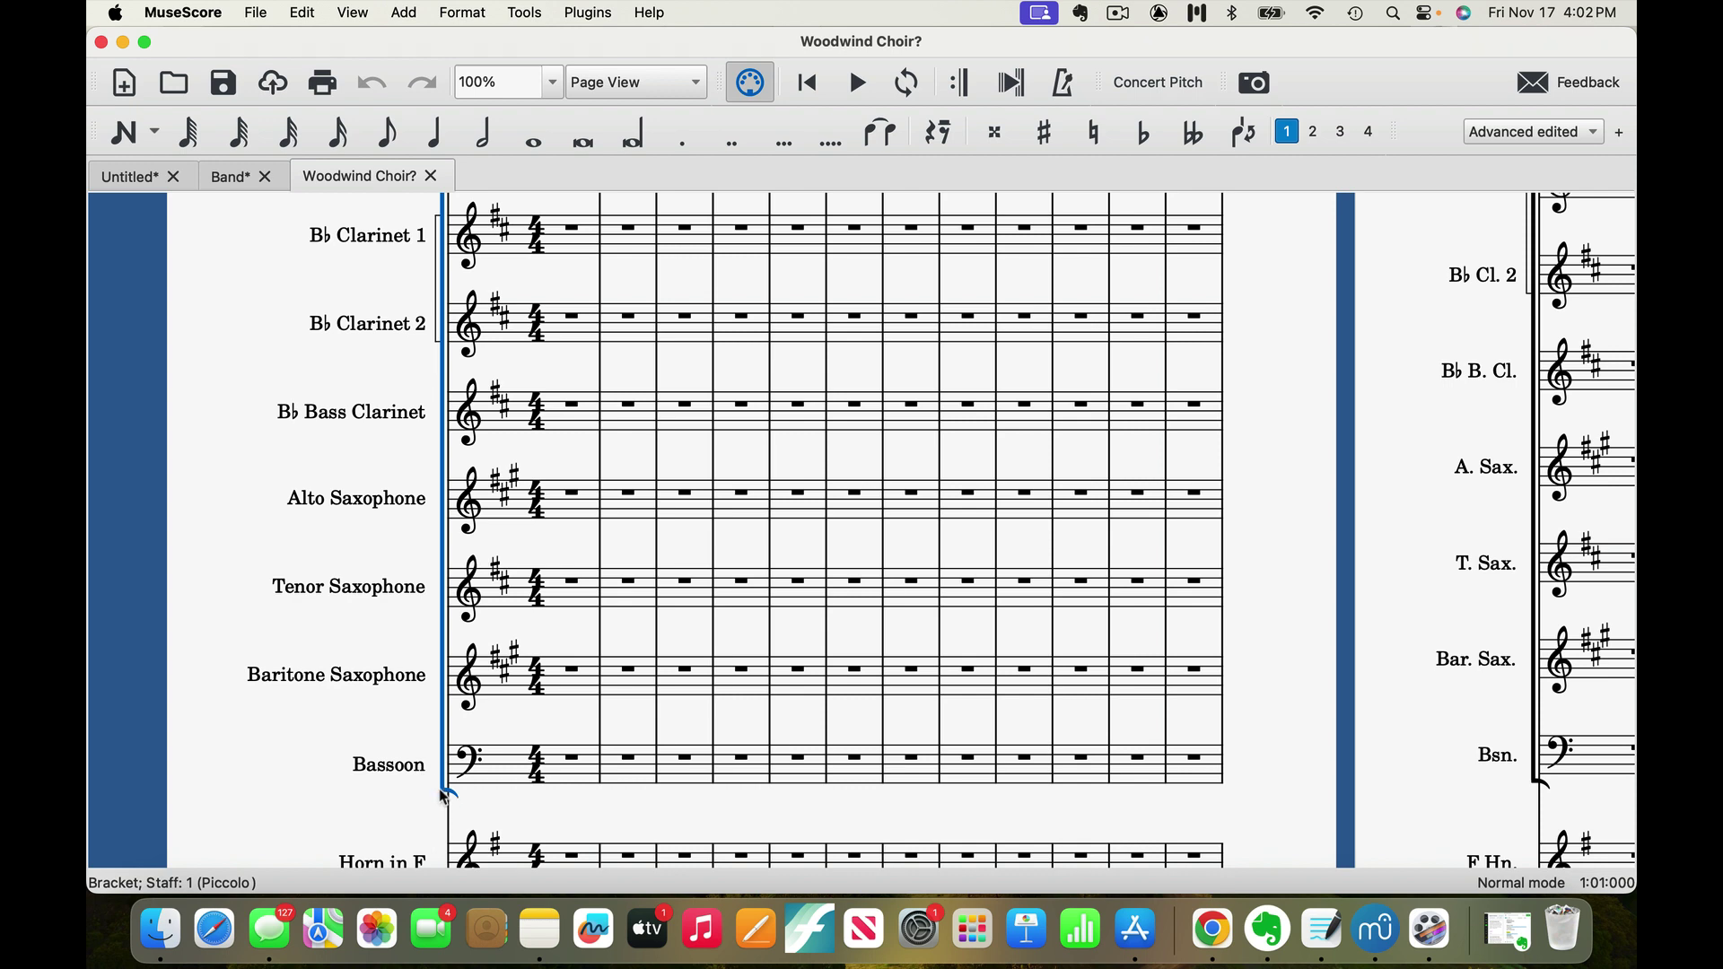
Step: Drag the bracket's bottom end down so it covers the Horn in F staff
double_click(442, 791)
left_click_drag(441, 792, 449, 891)
scroll(505, 763, "down", 5)
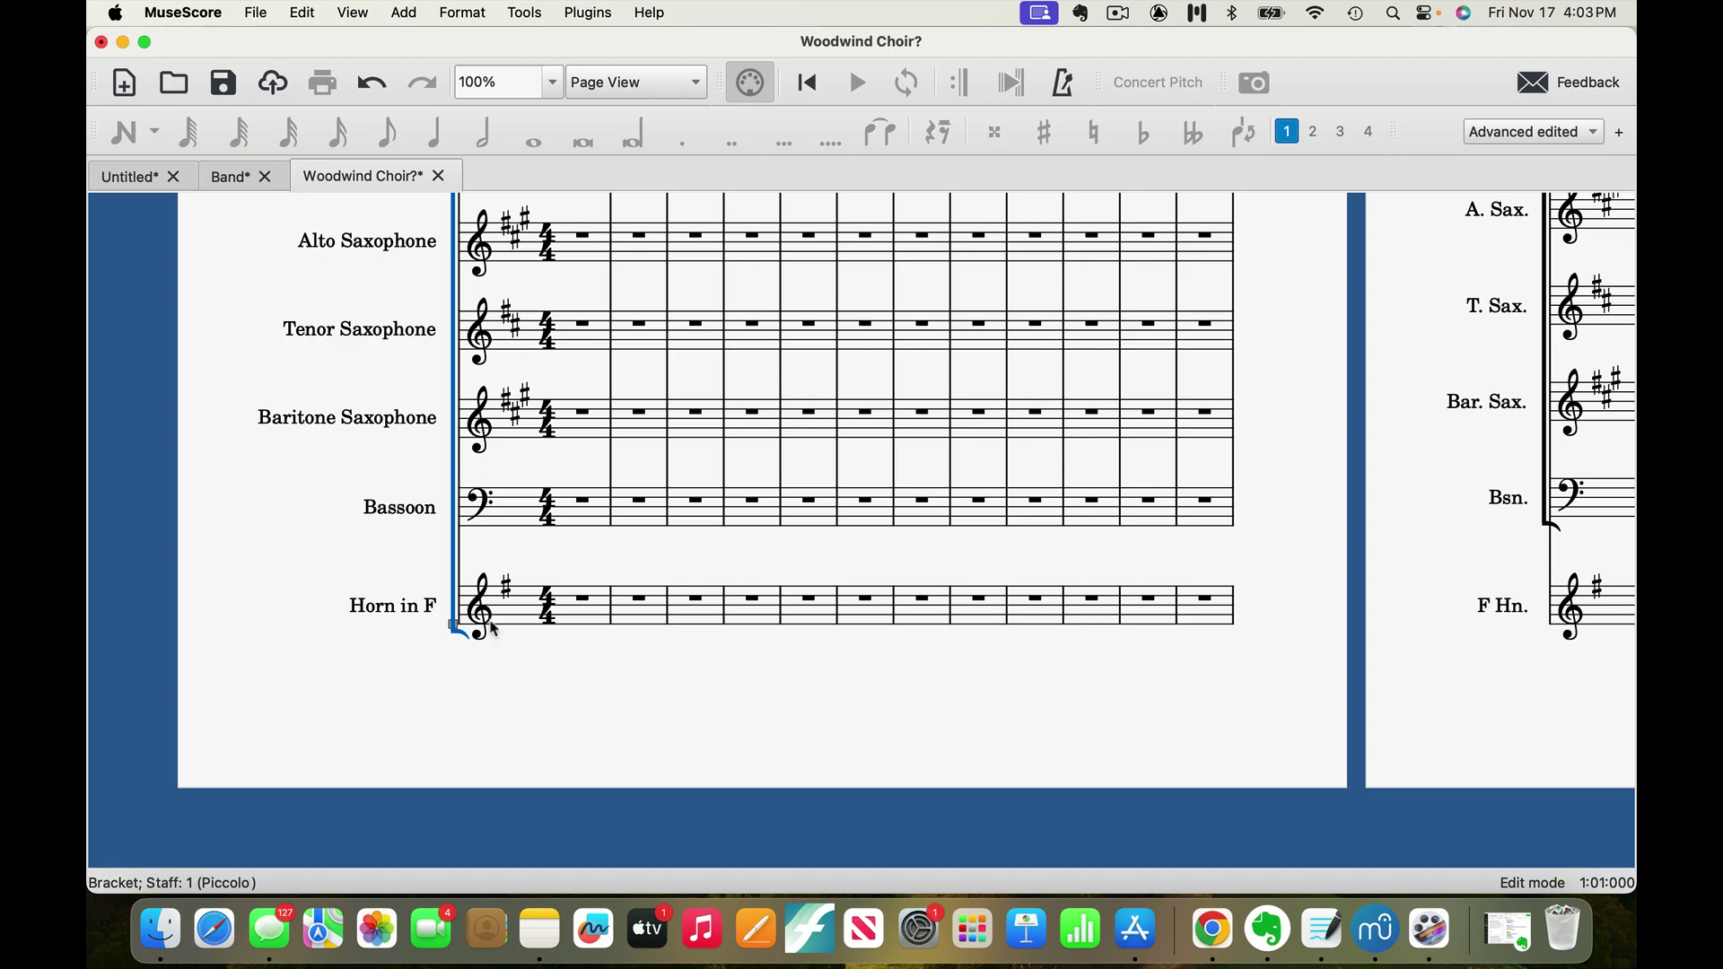
Step: Scroll around the score to check the bracket spans Piccolo through Horn in F
scroll(484, 562, "up", 5)
scroll(485, 562, "up", 1)
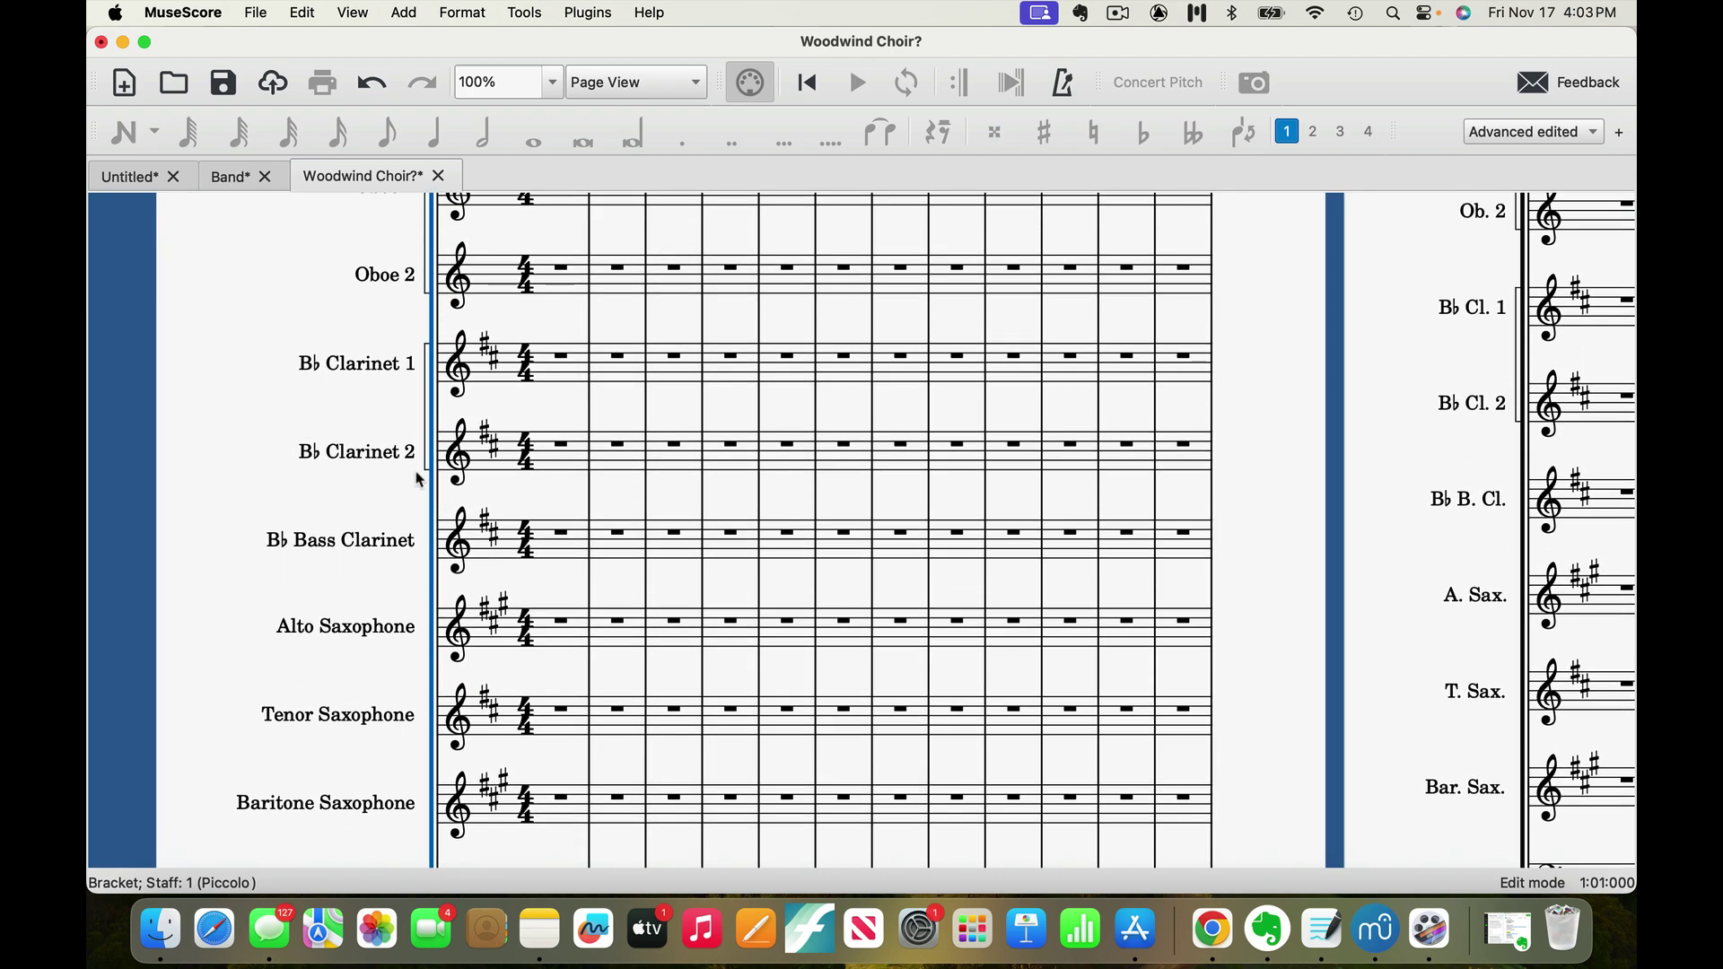
scroll(388, 310, "up", 4)
scroll(388, 309, "up", 5)
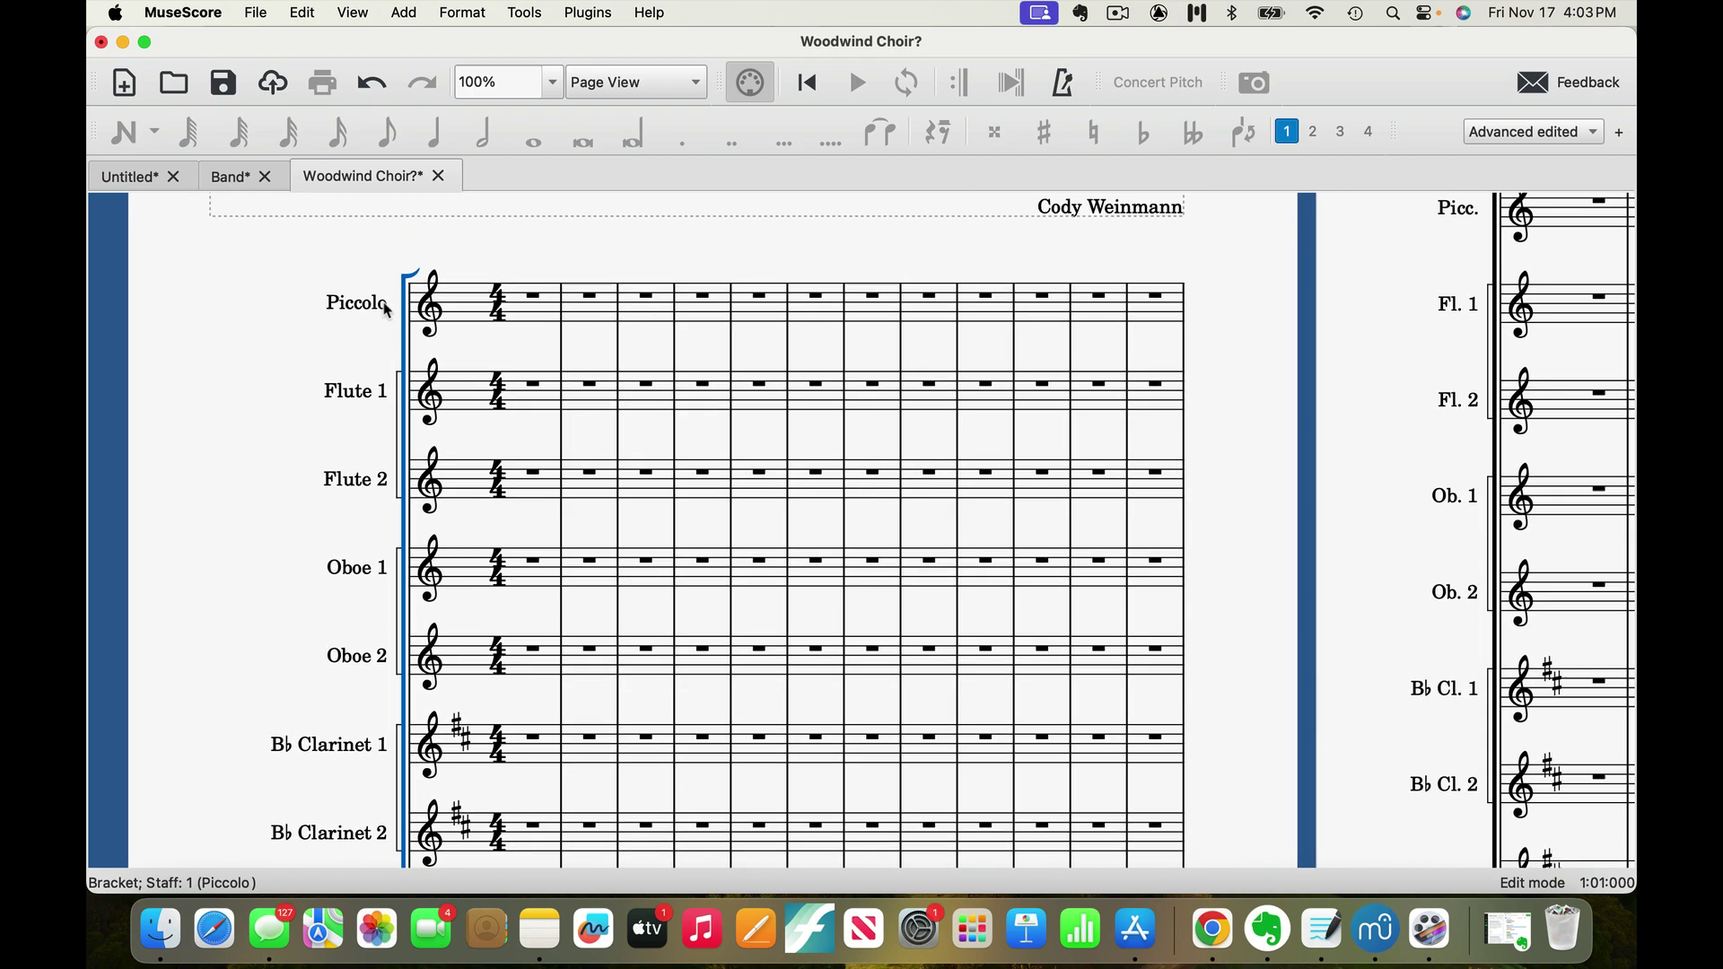
scroll(395, 615, "down", 10)
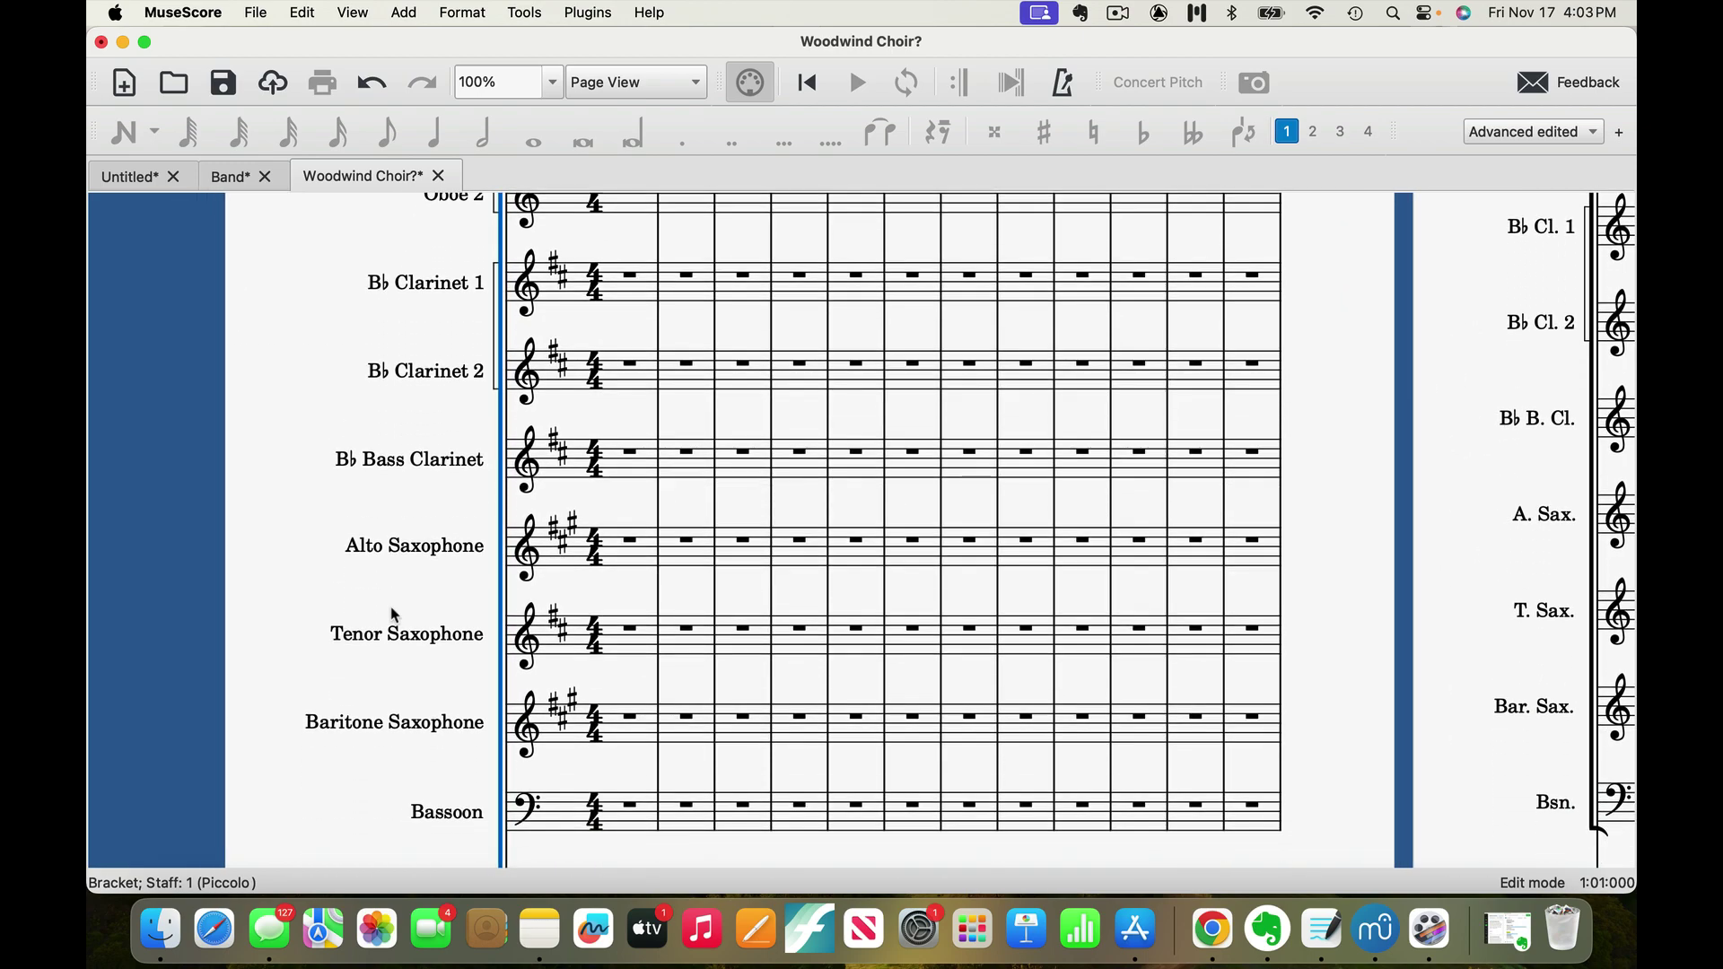
scroll(394, 615, "down", 5)
scroll(395, 615, "left", 2)
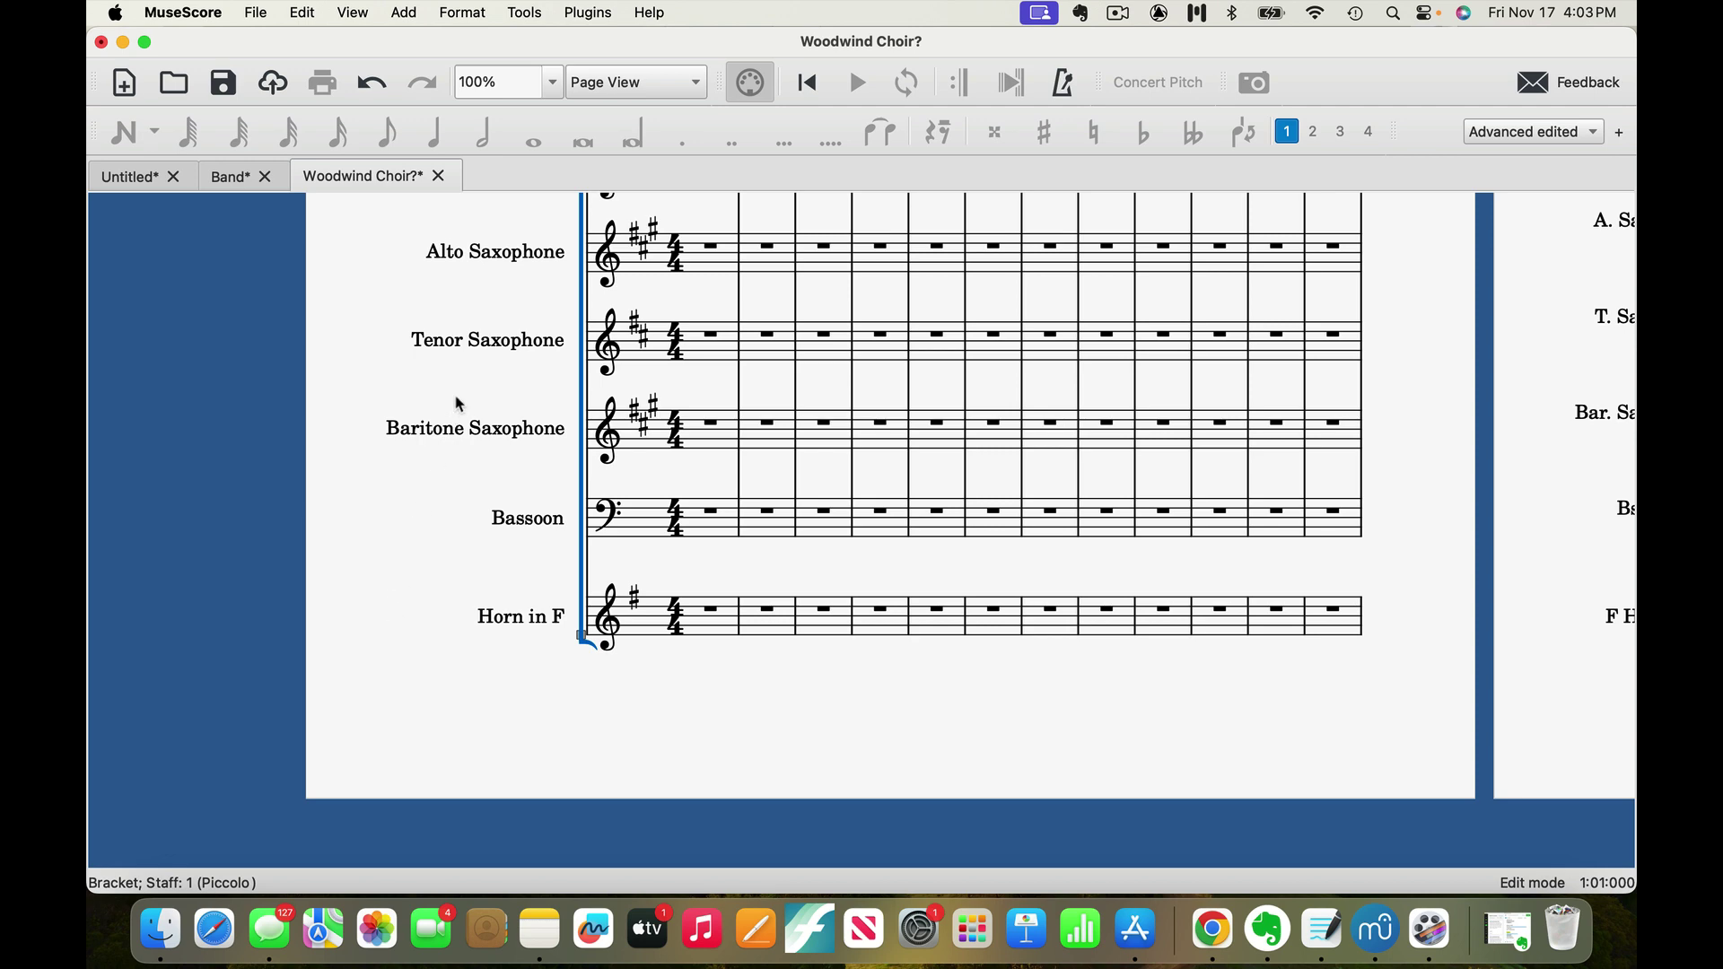
scroll(459, 404, "up", 12)
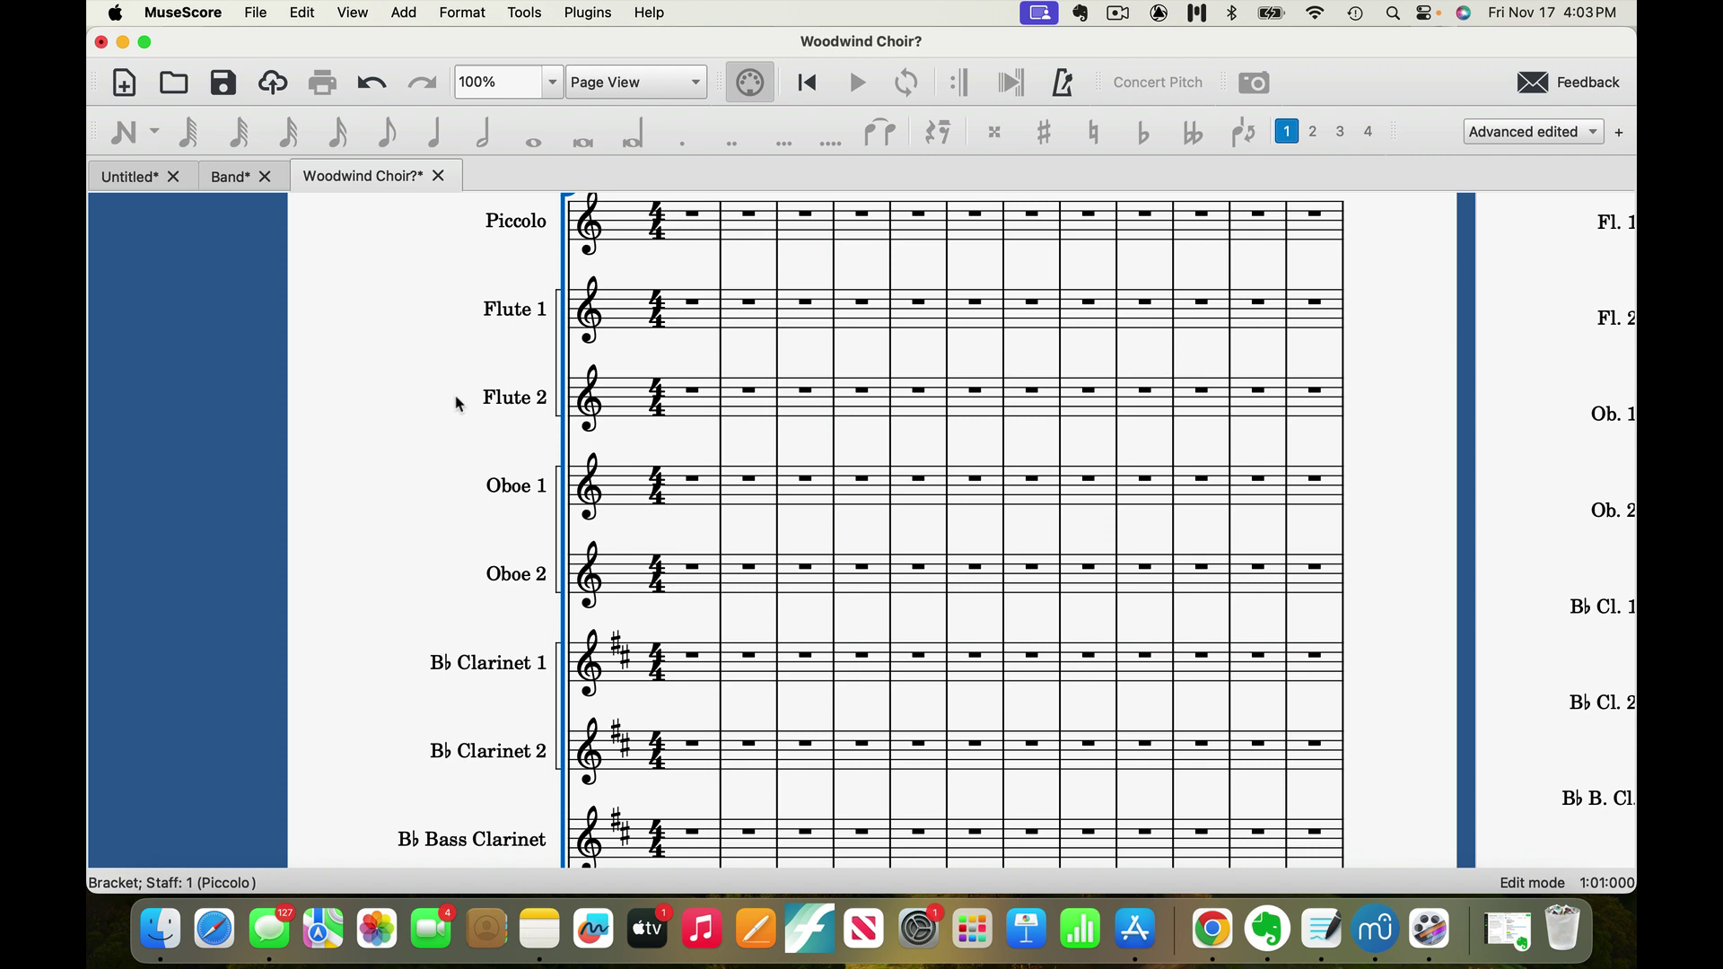
scroll(459, 405, "down", 12)
scroll(459, 405, "left", 2)
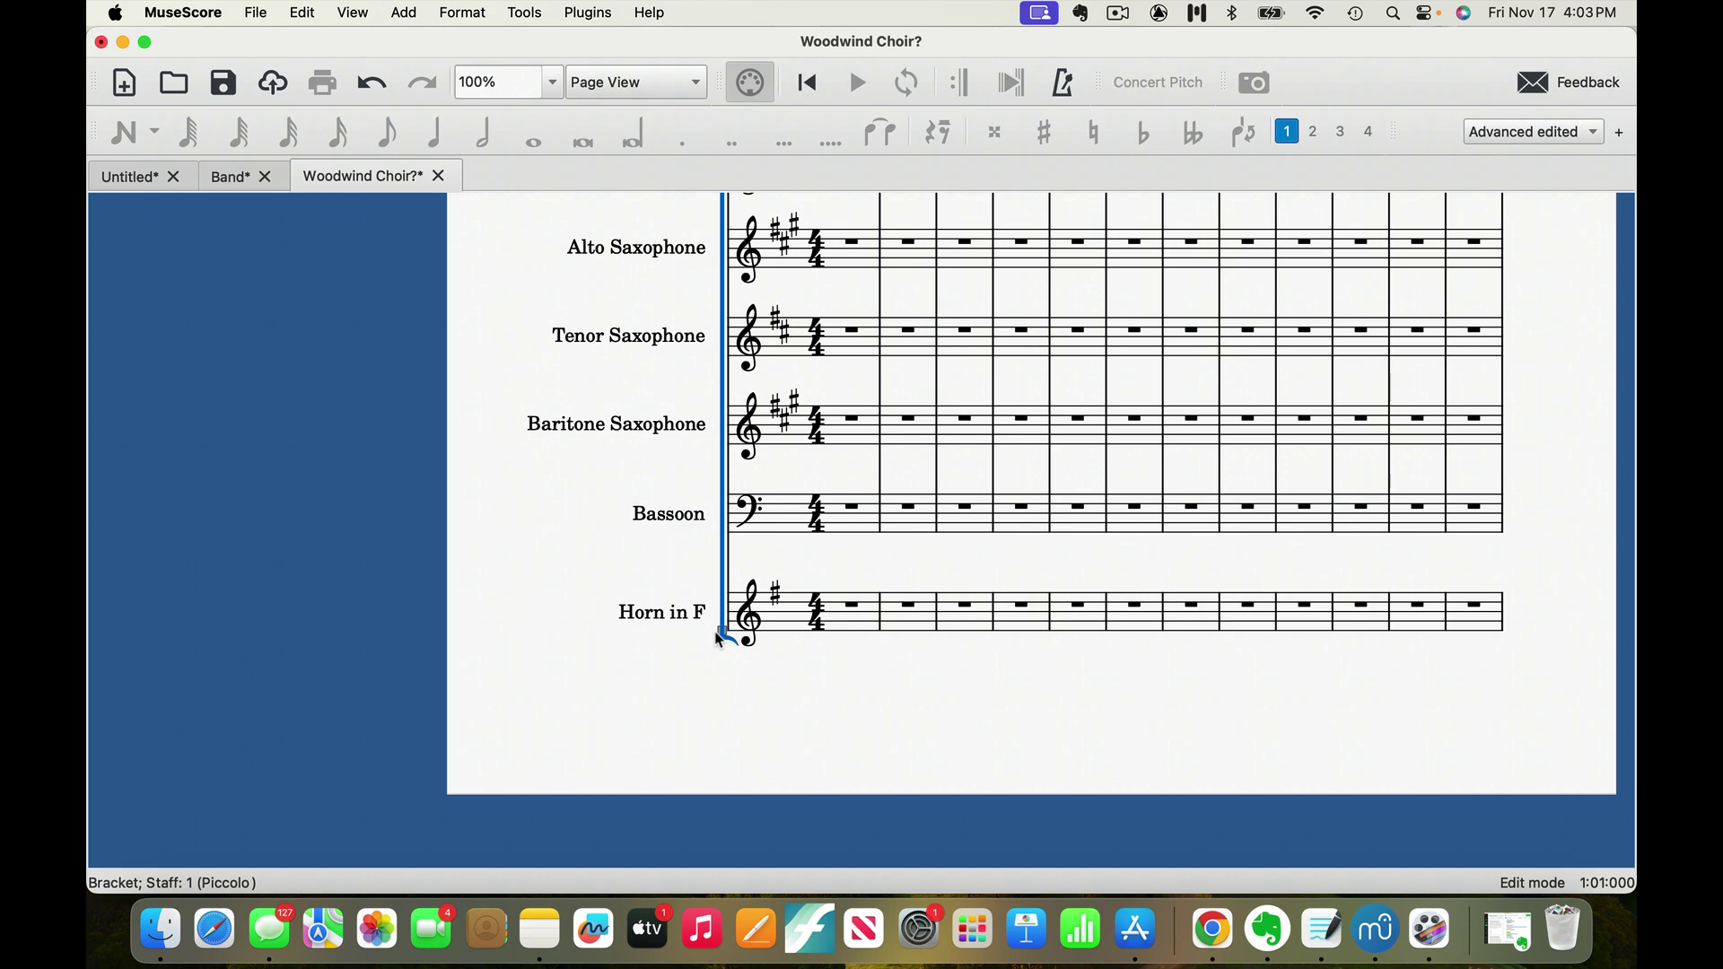
scroll(934, 369, "up", 10)
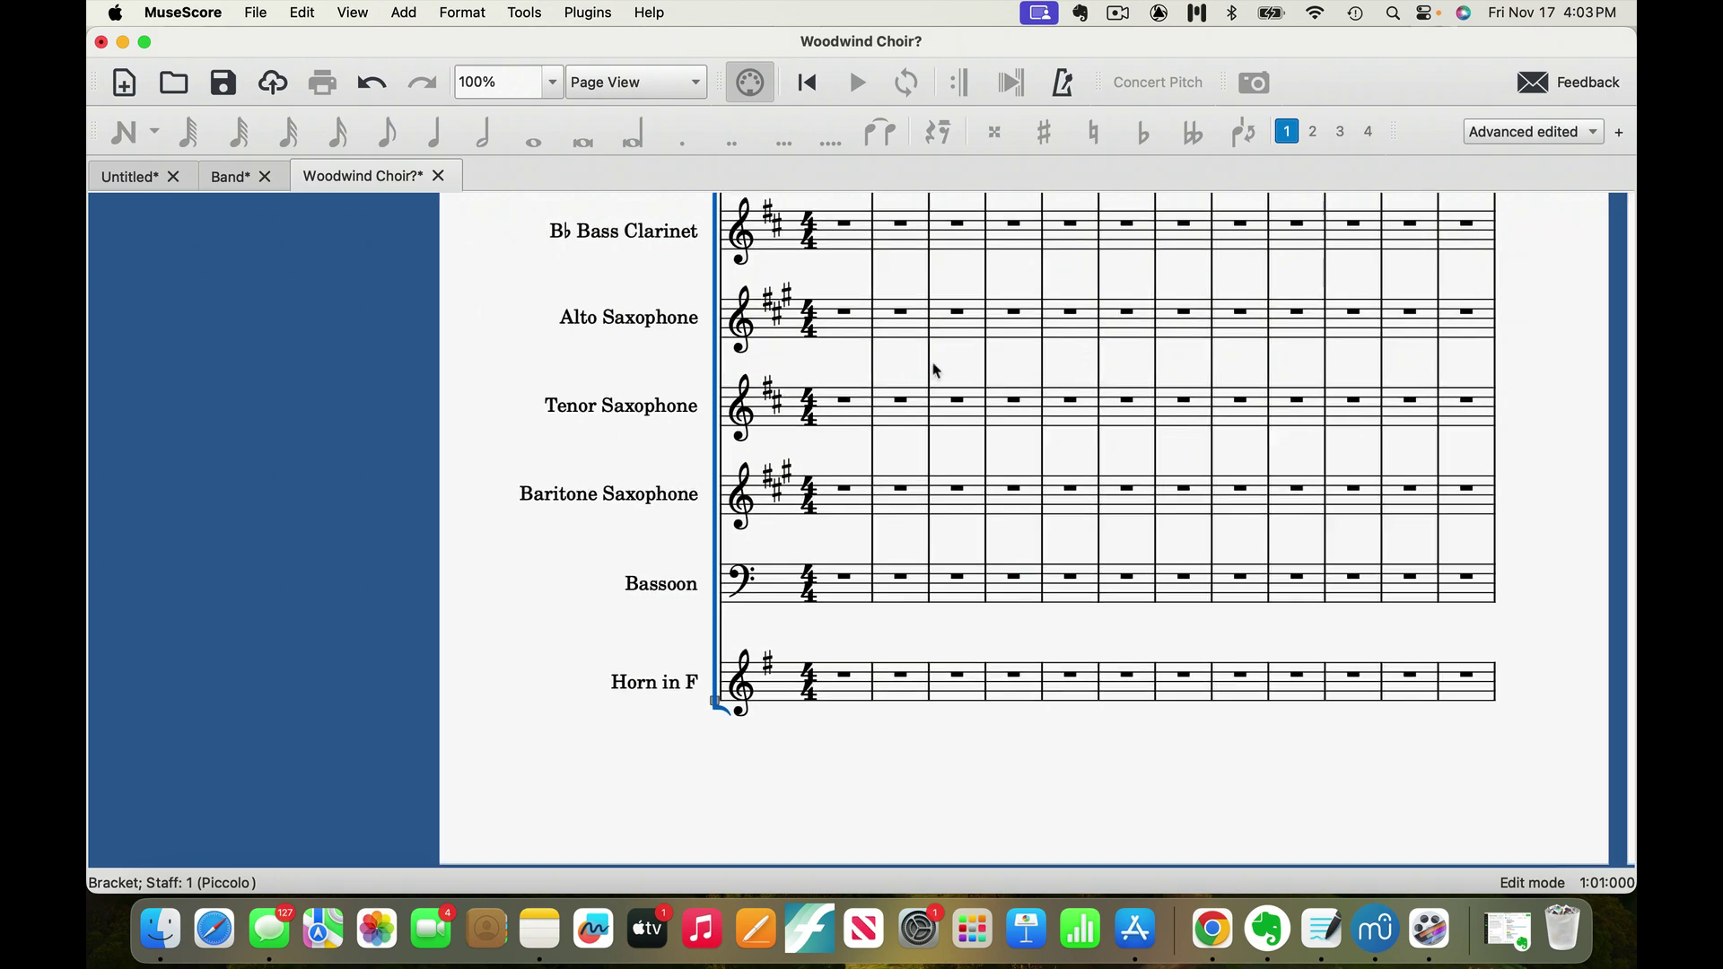
left_click(855, 588)
scroll(854, 596, "down", 10)
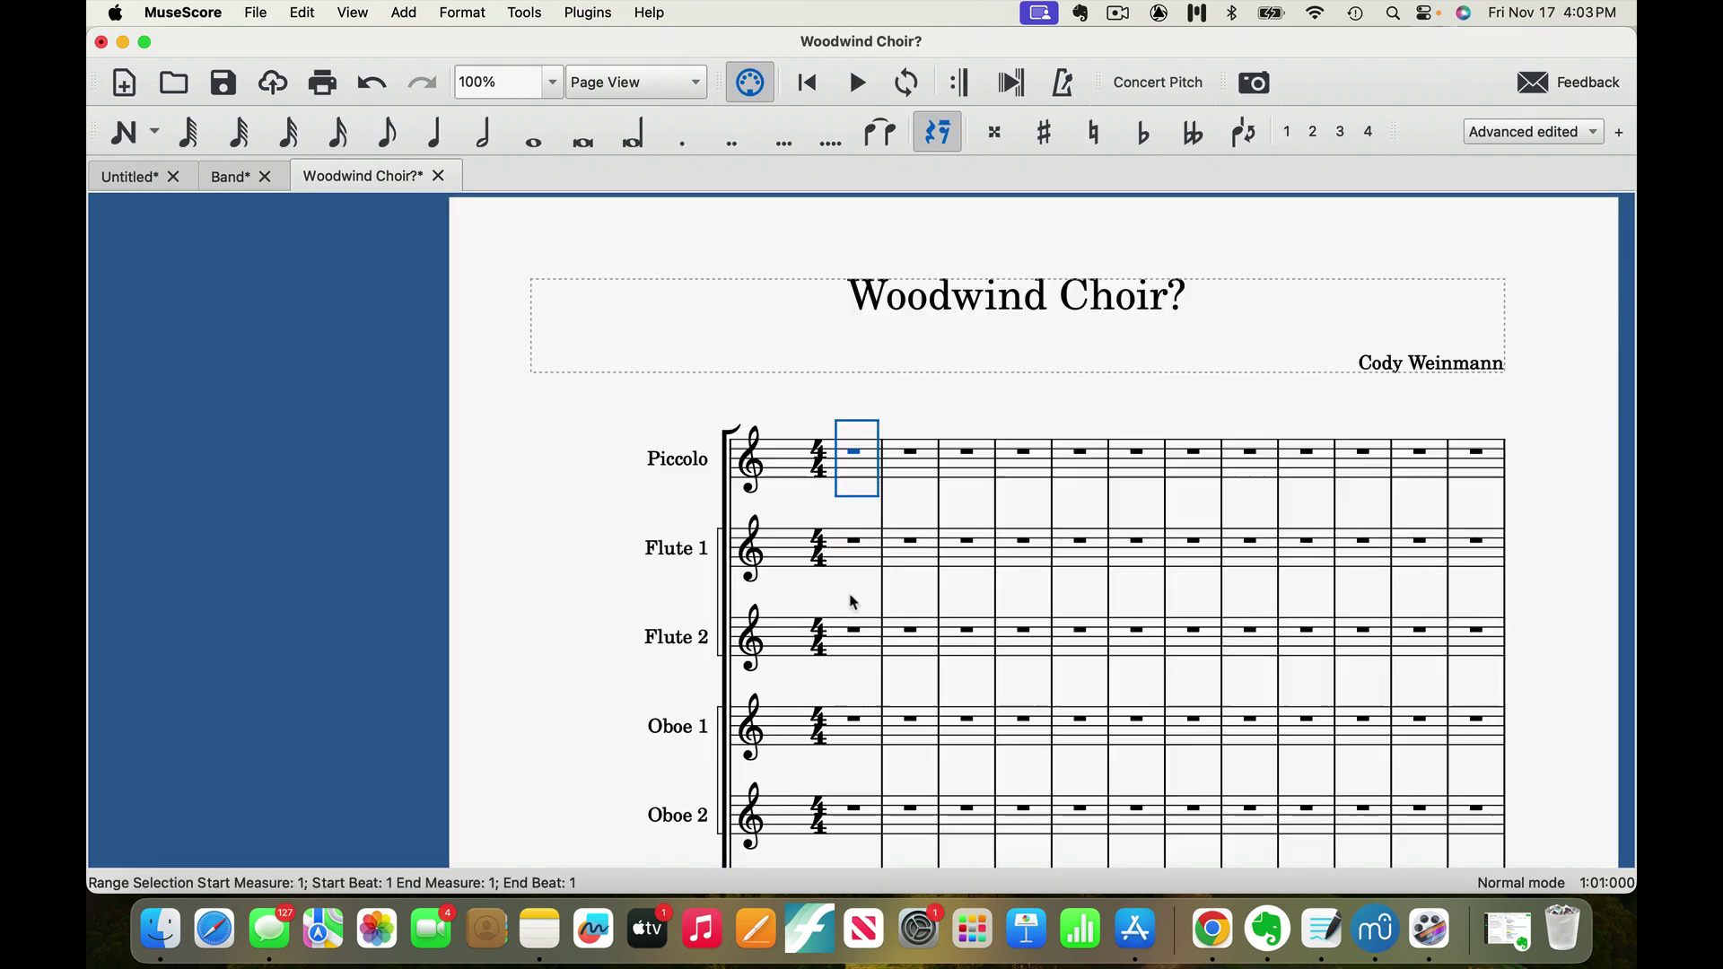
scroll(854, 603, "down", 1)
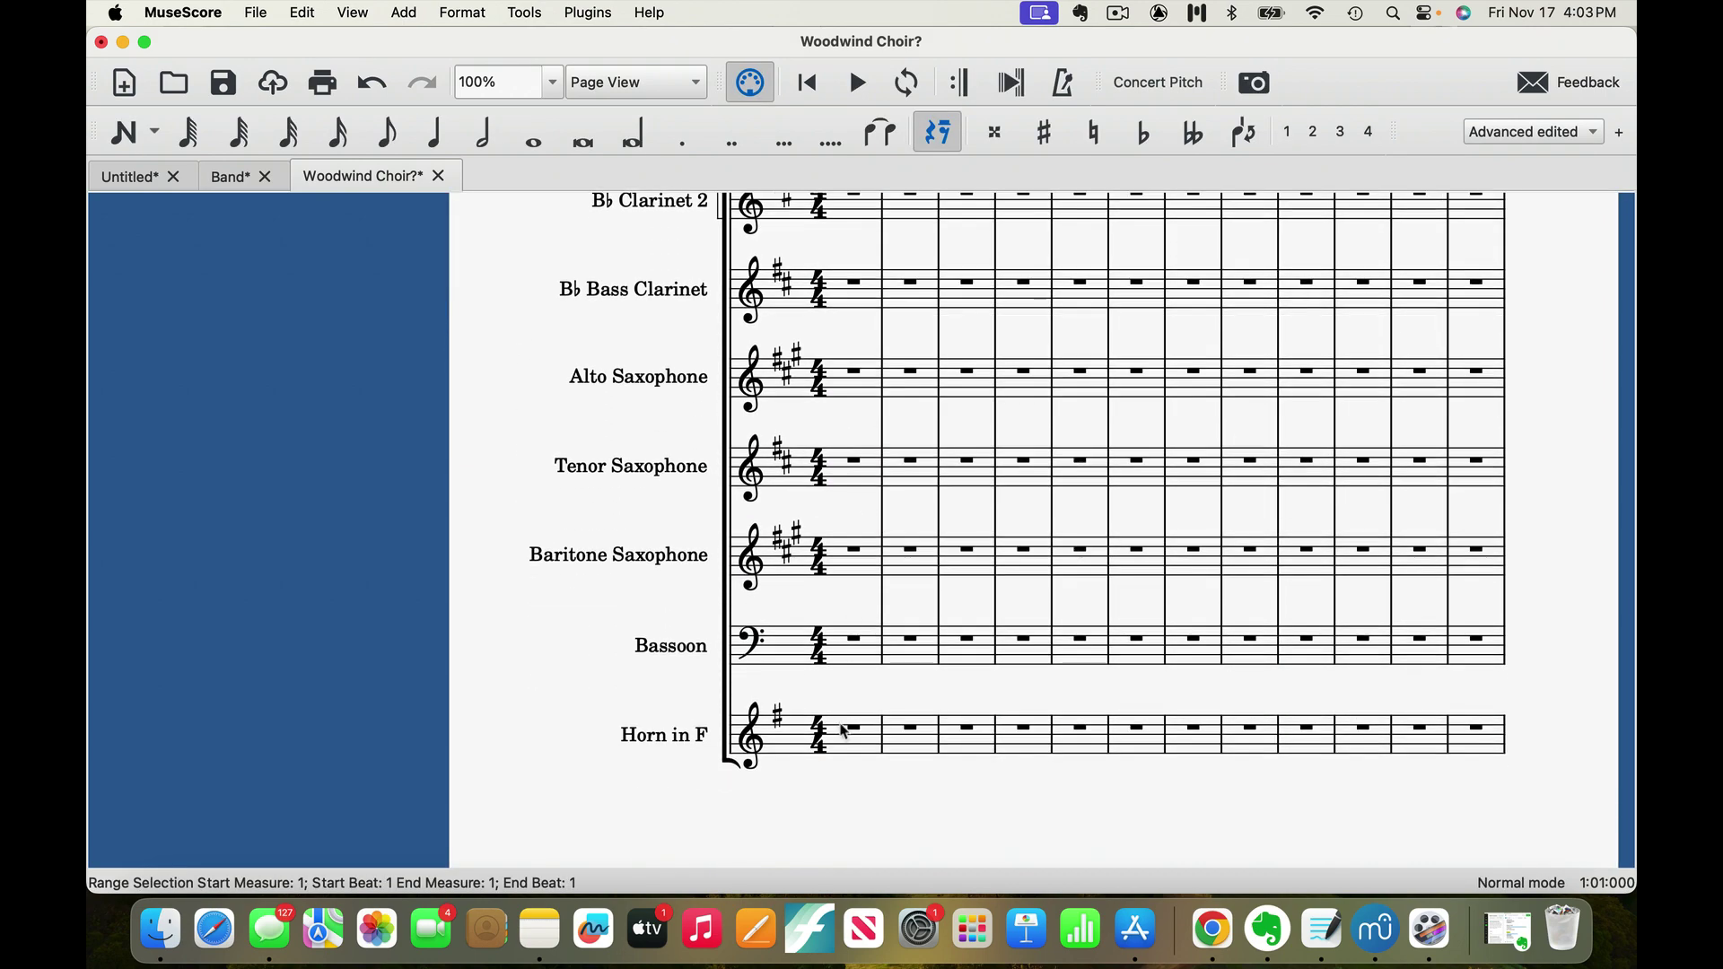
left_click(860, 744, "shift")
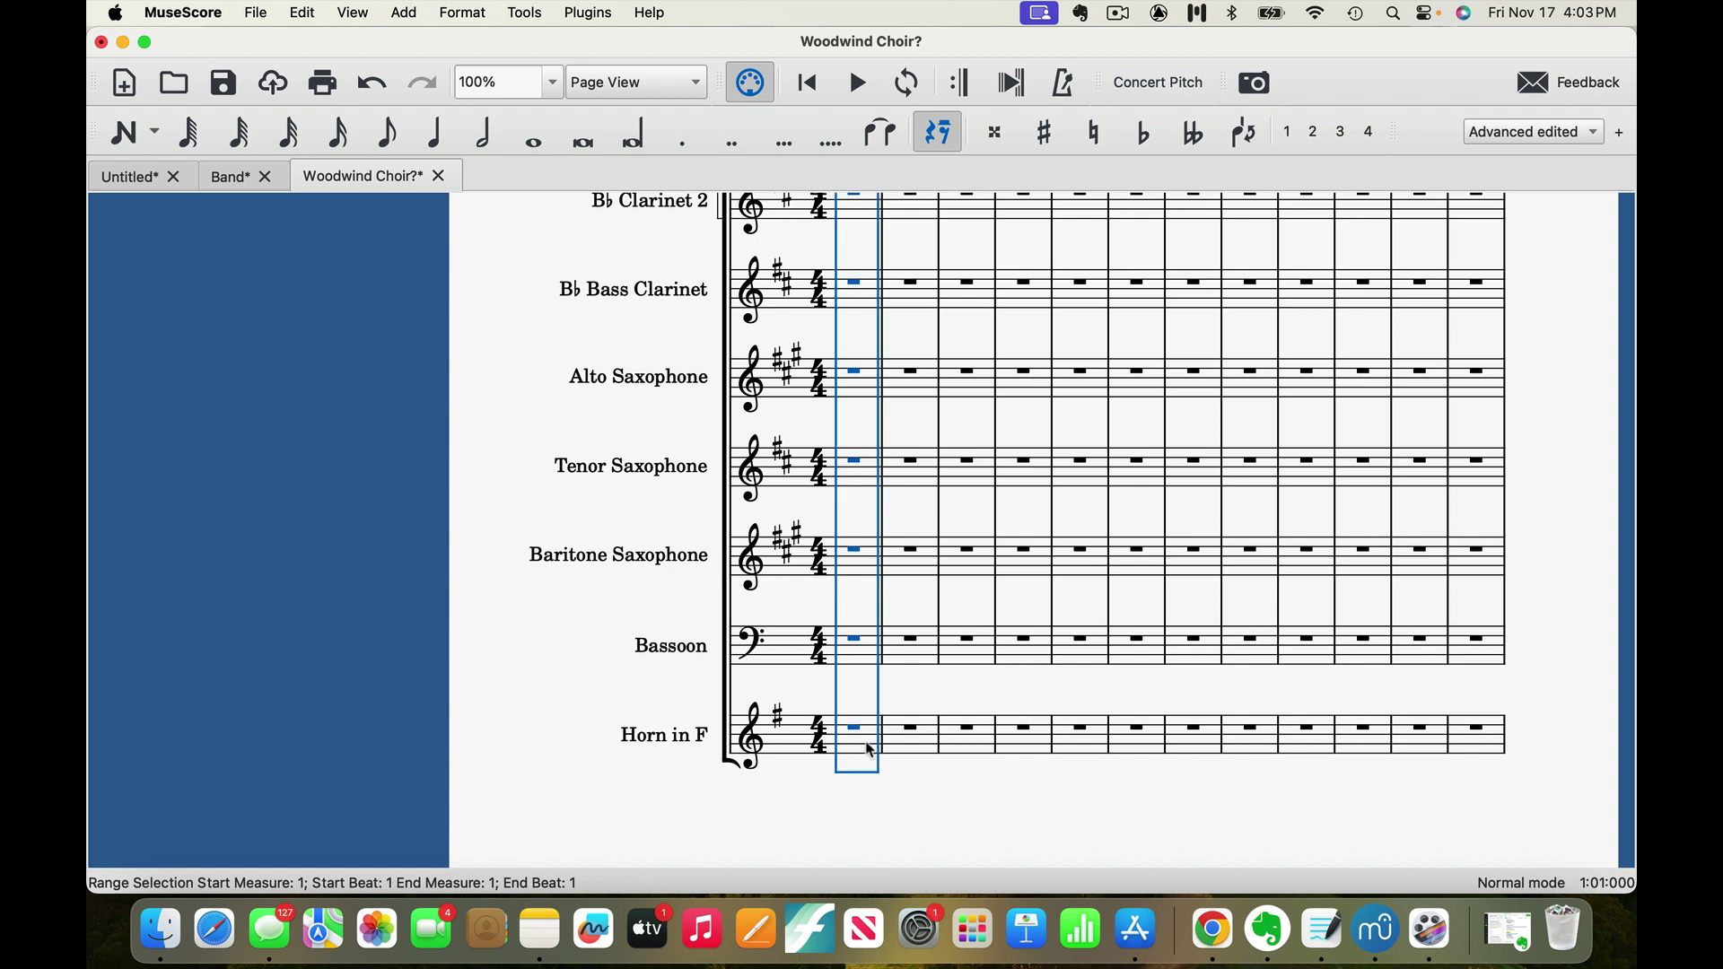
left_click(354, 14)
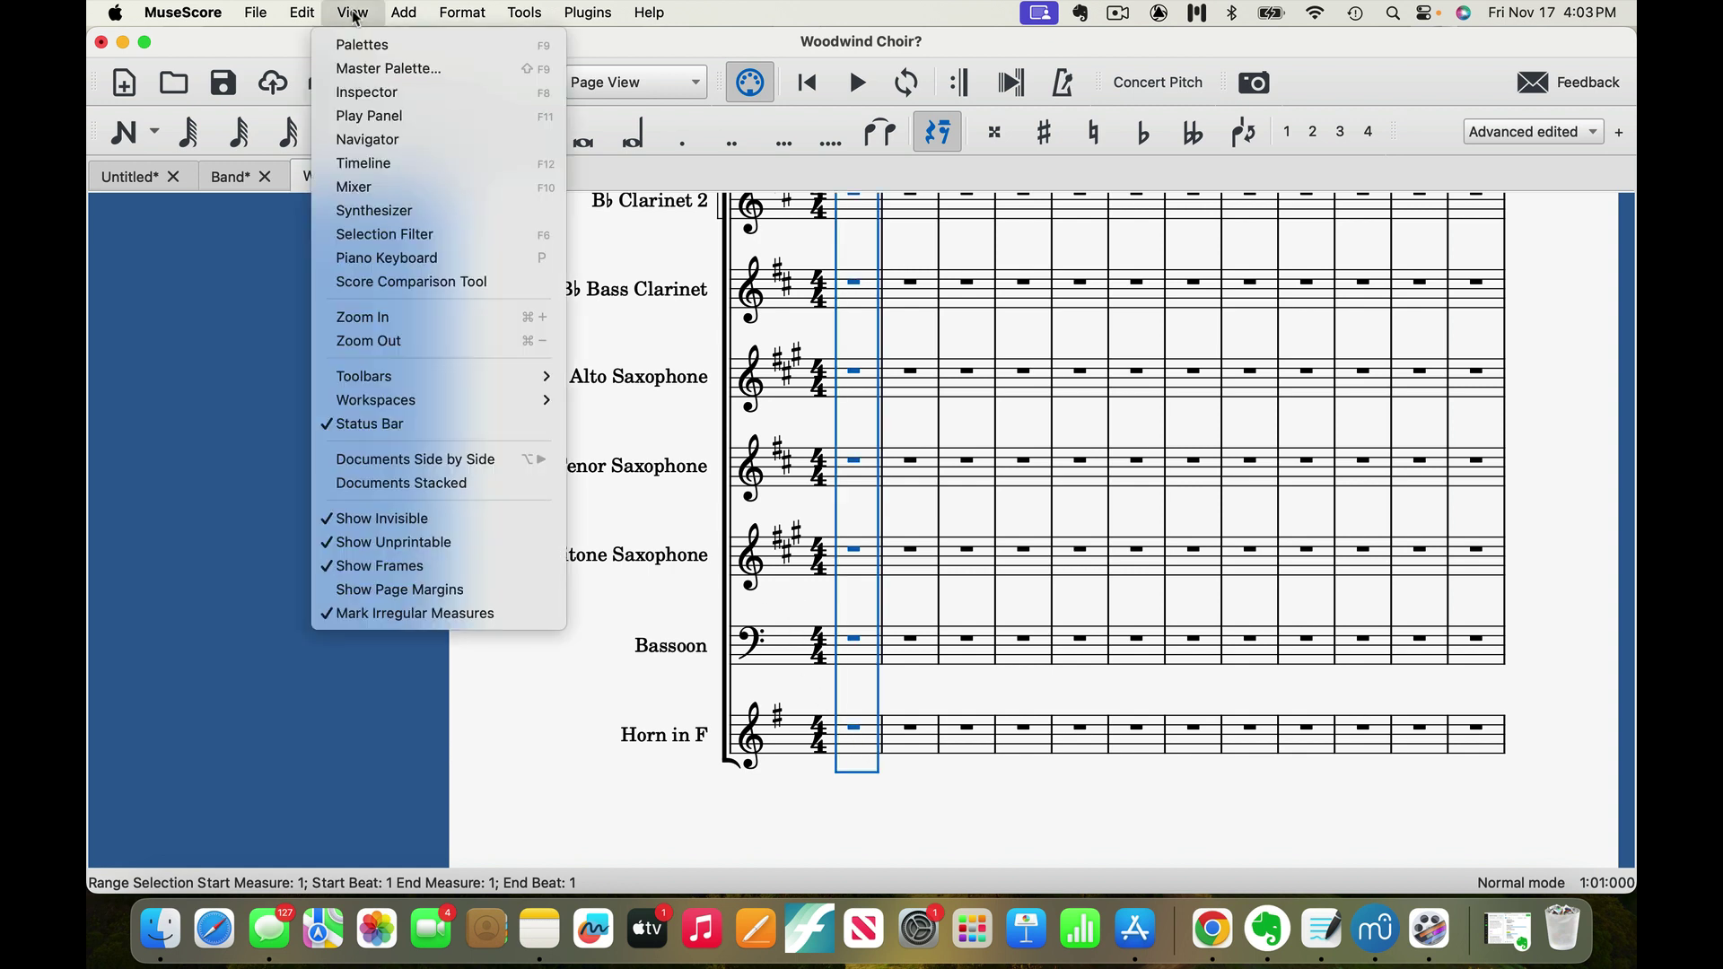
left_click(358, 69)
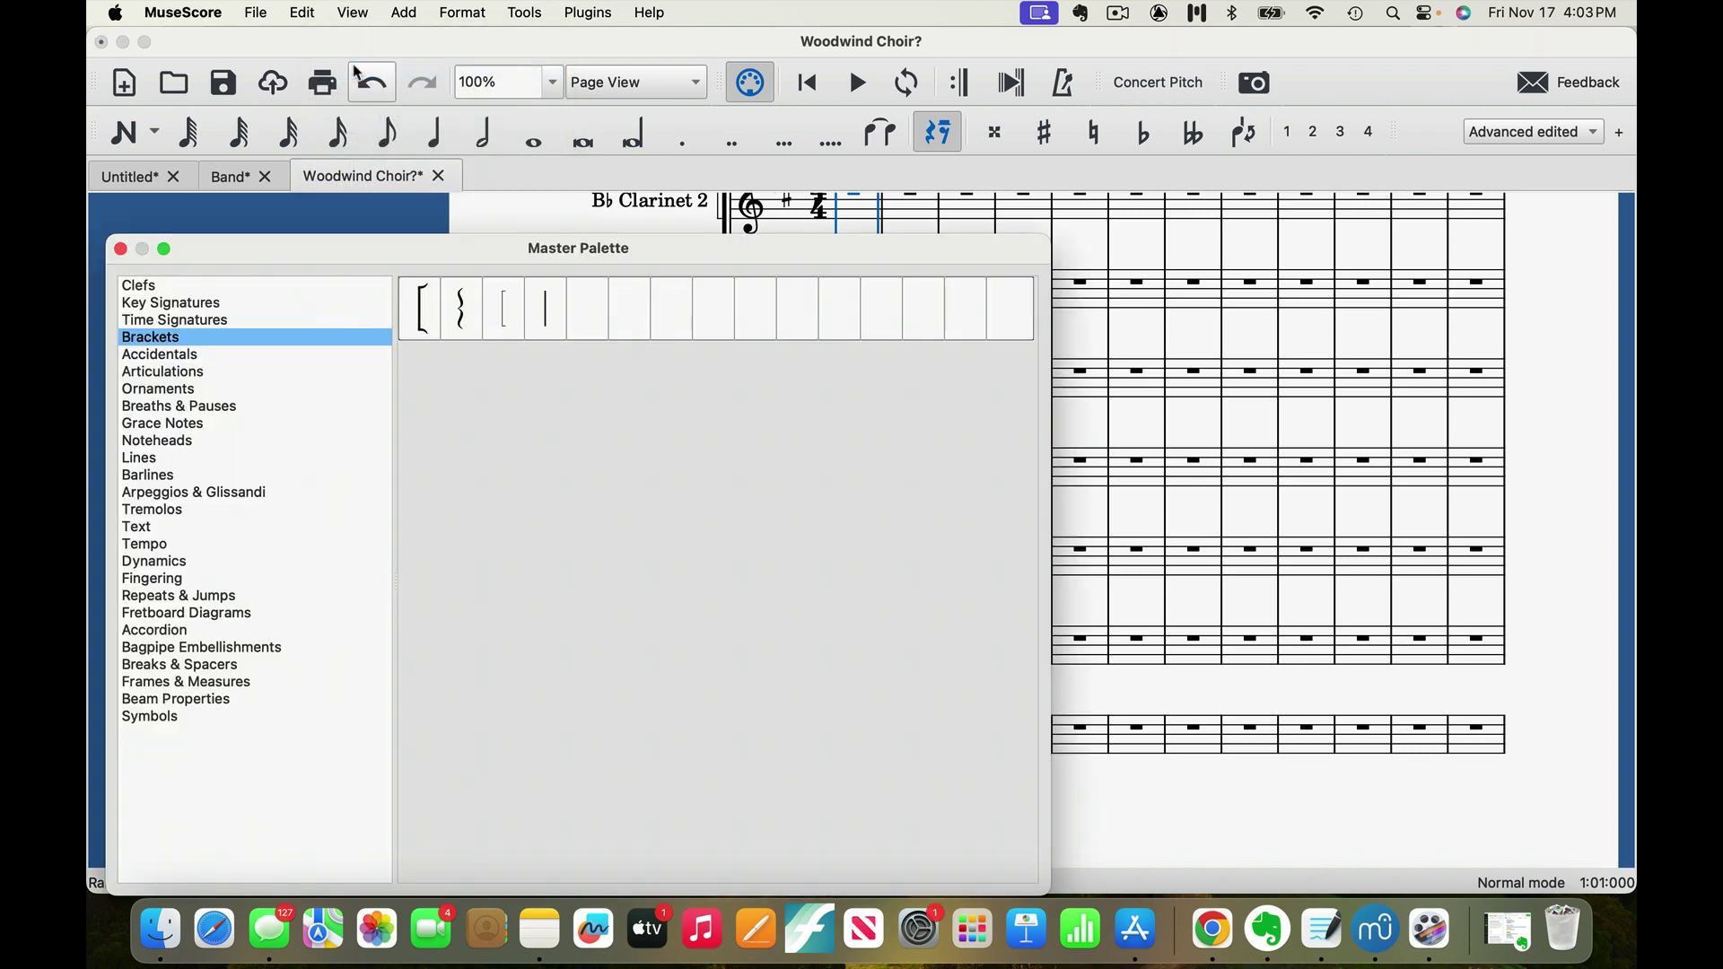
left_click(421, 309)
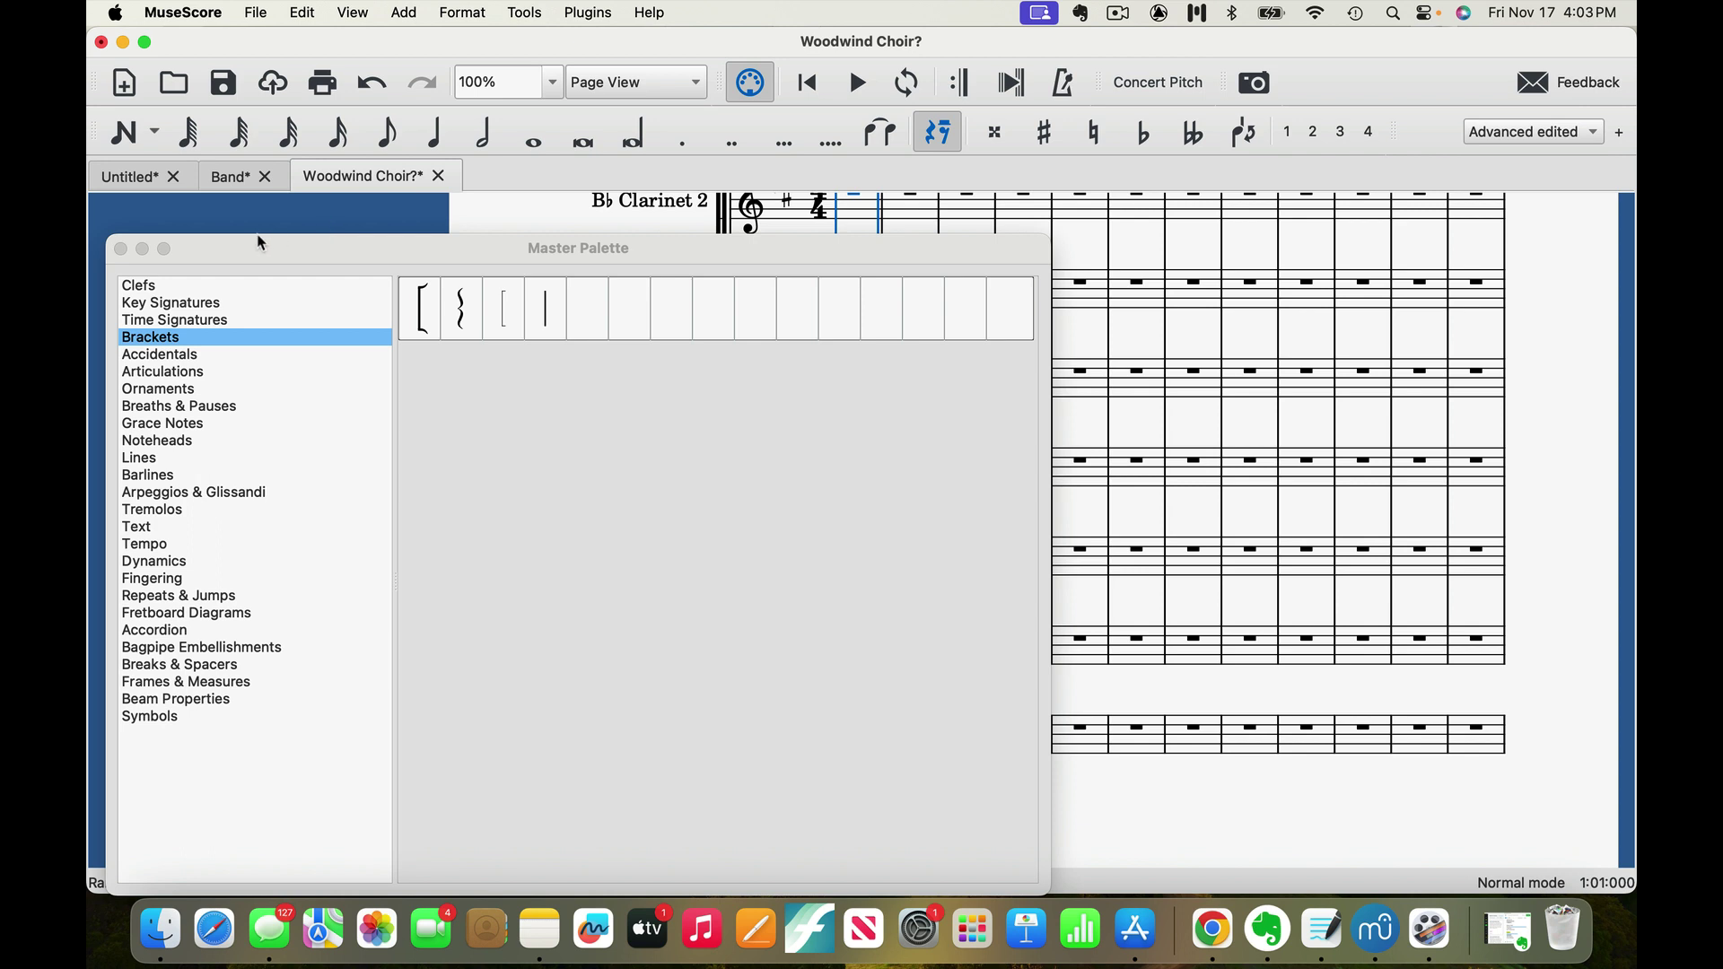
left_click(120, 250)
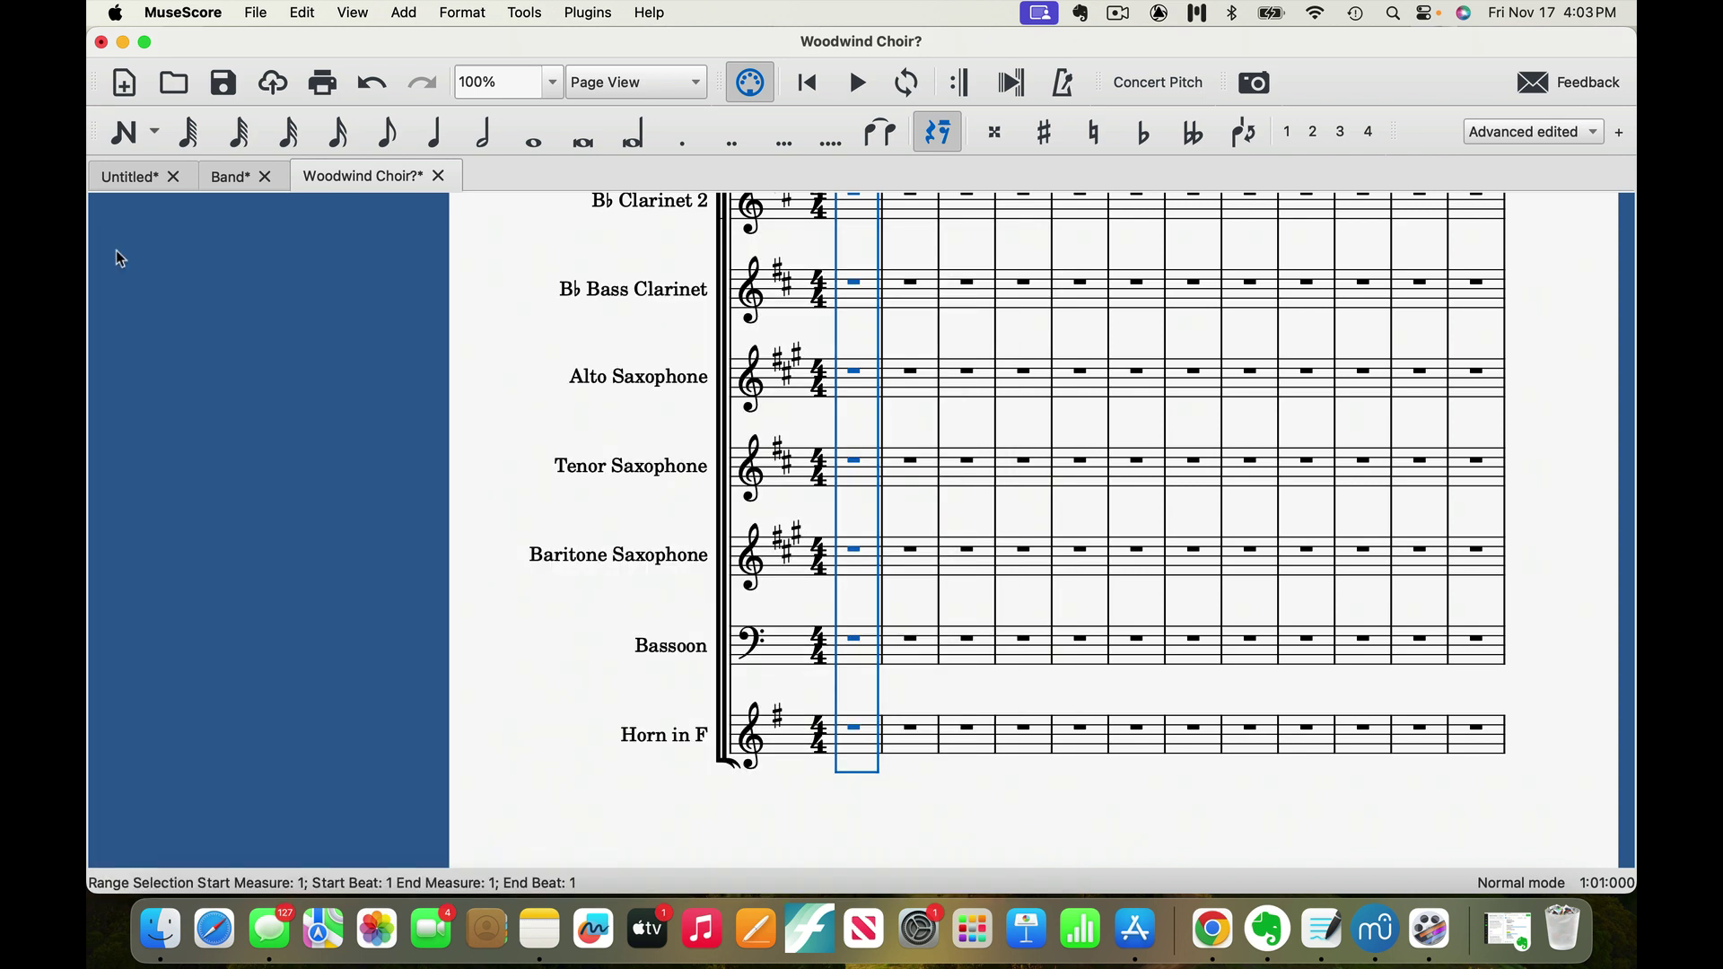
key("super+z")
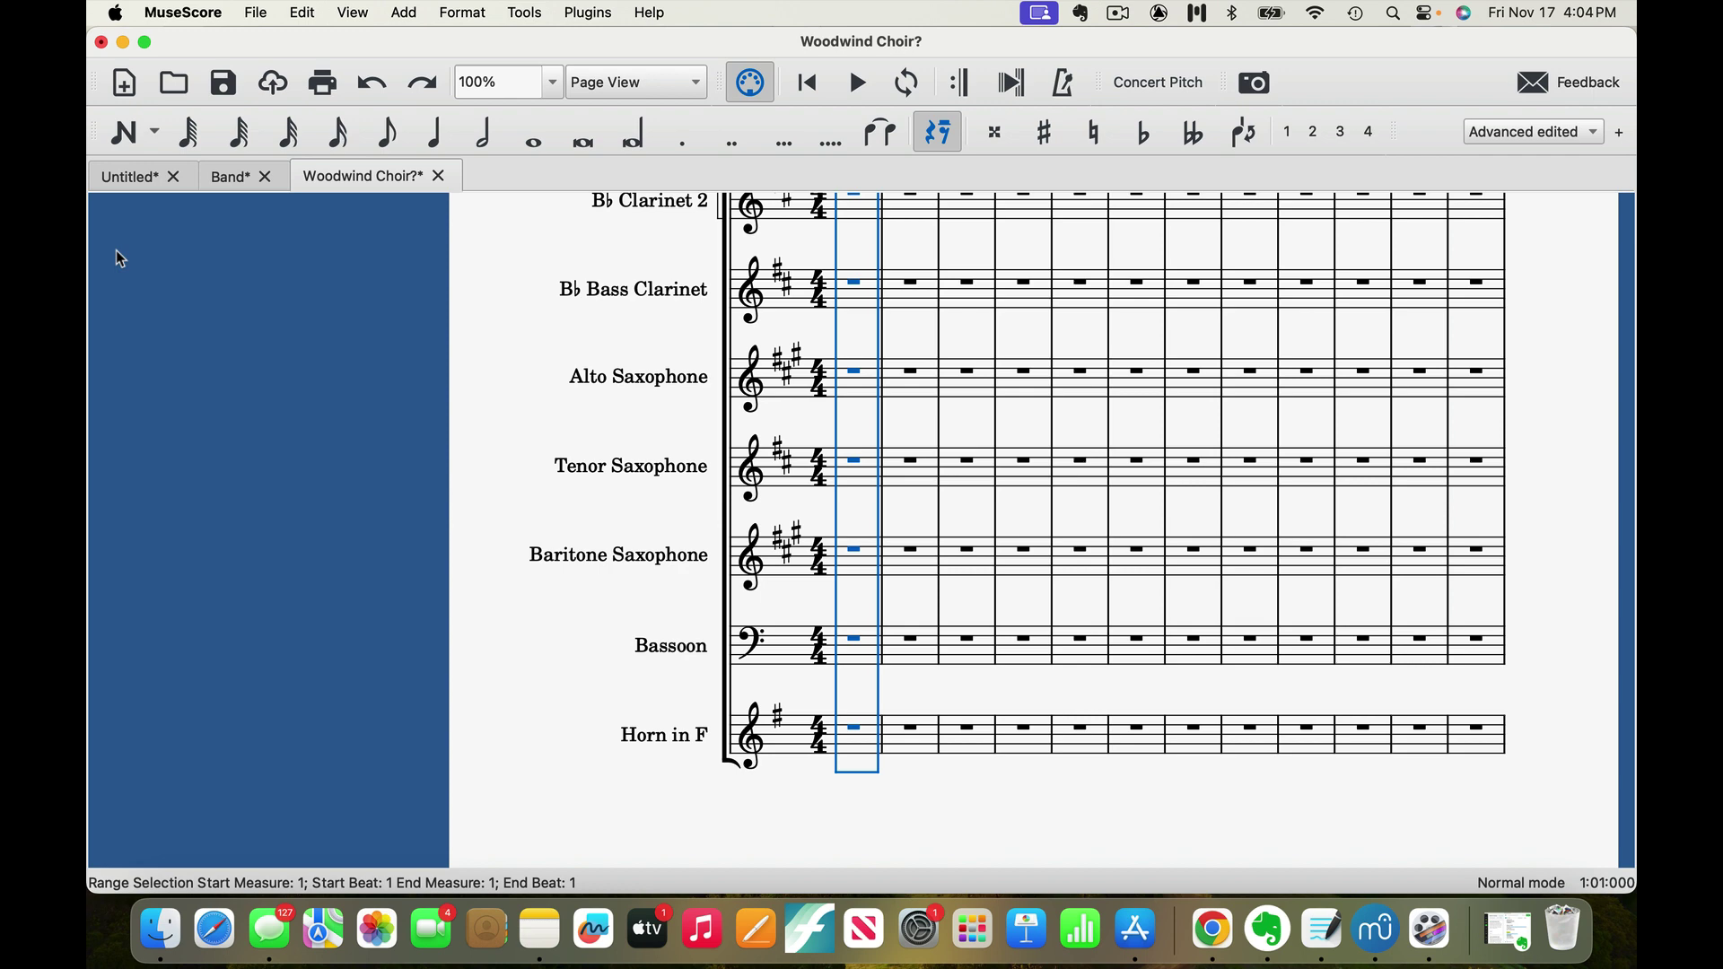
scroll(496, 384, "up", 3)
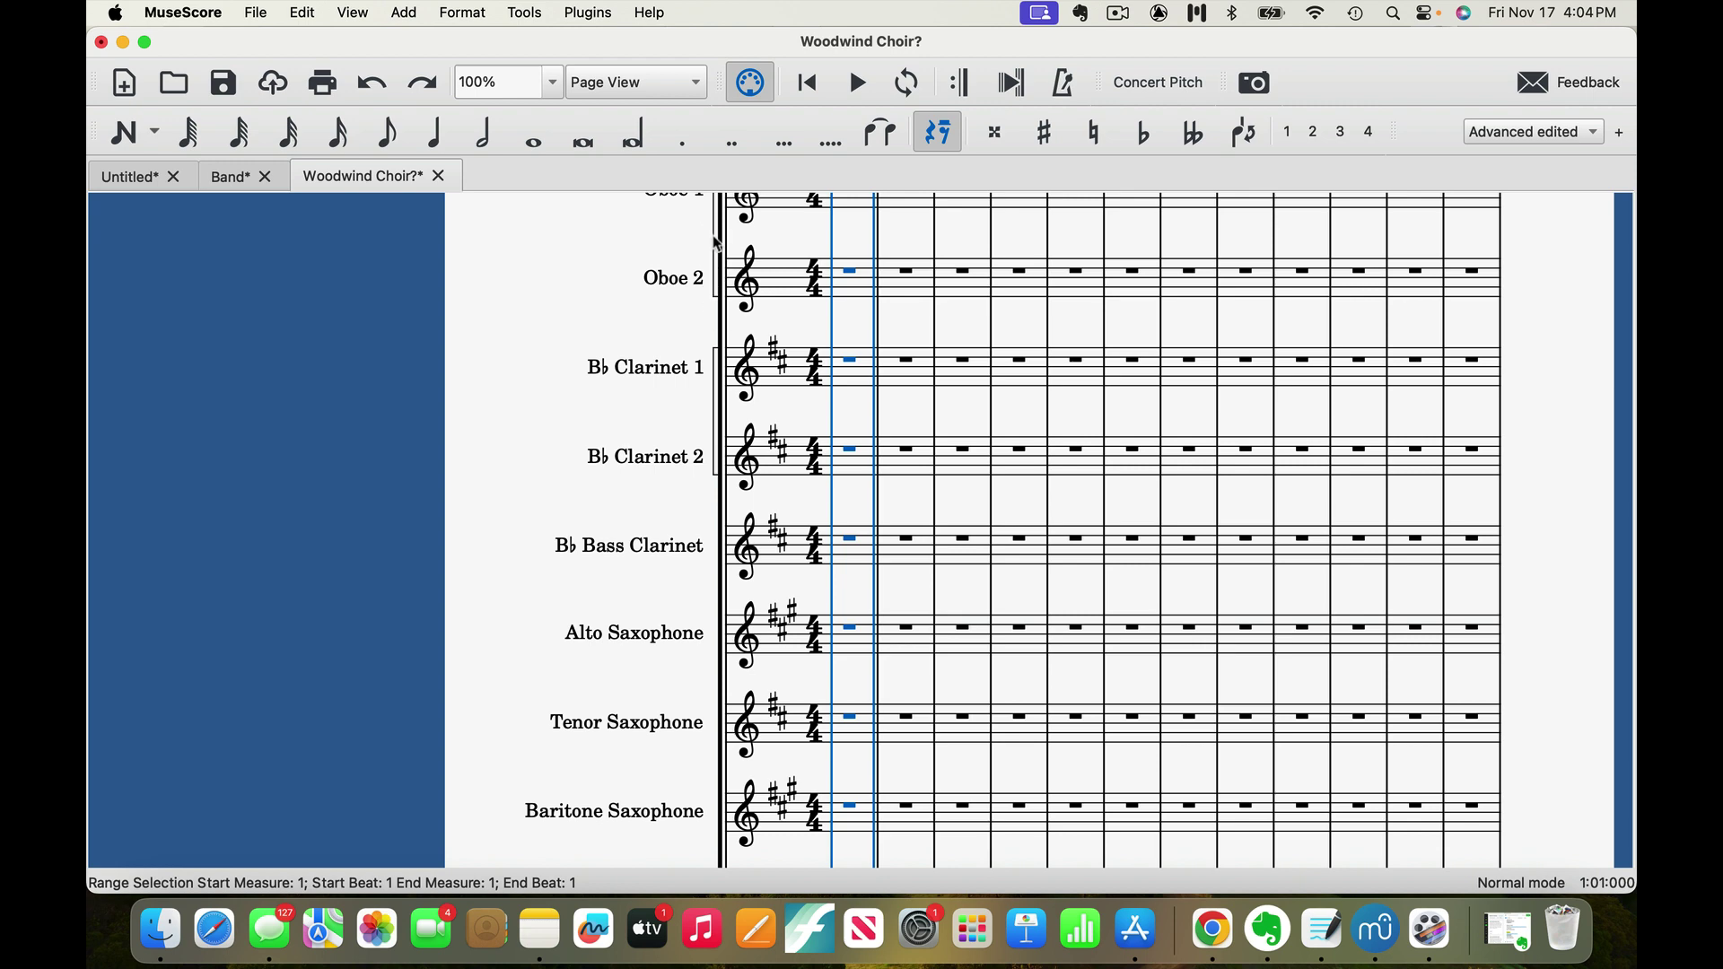
scroll(717, 247, "up", 3)
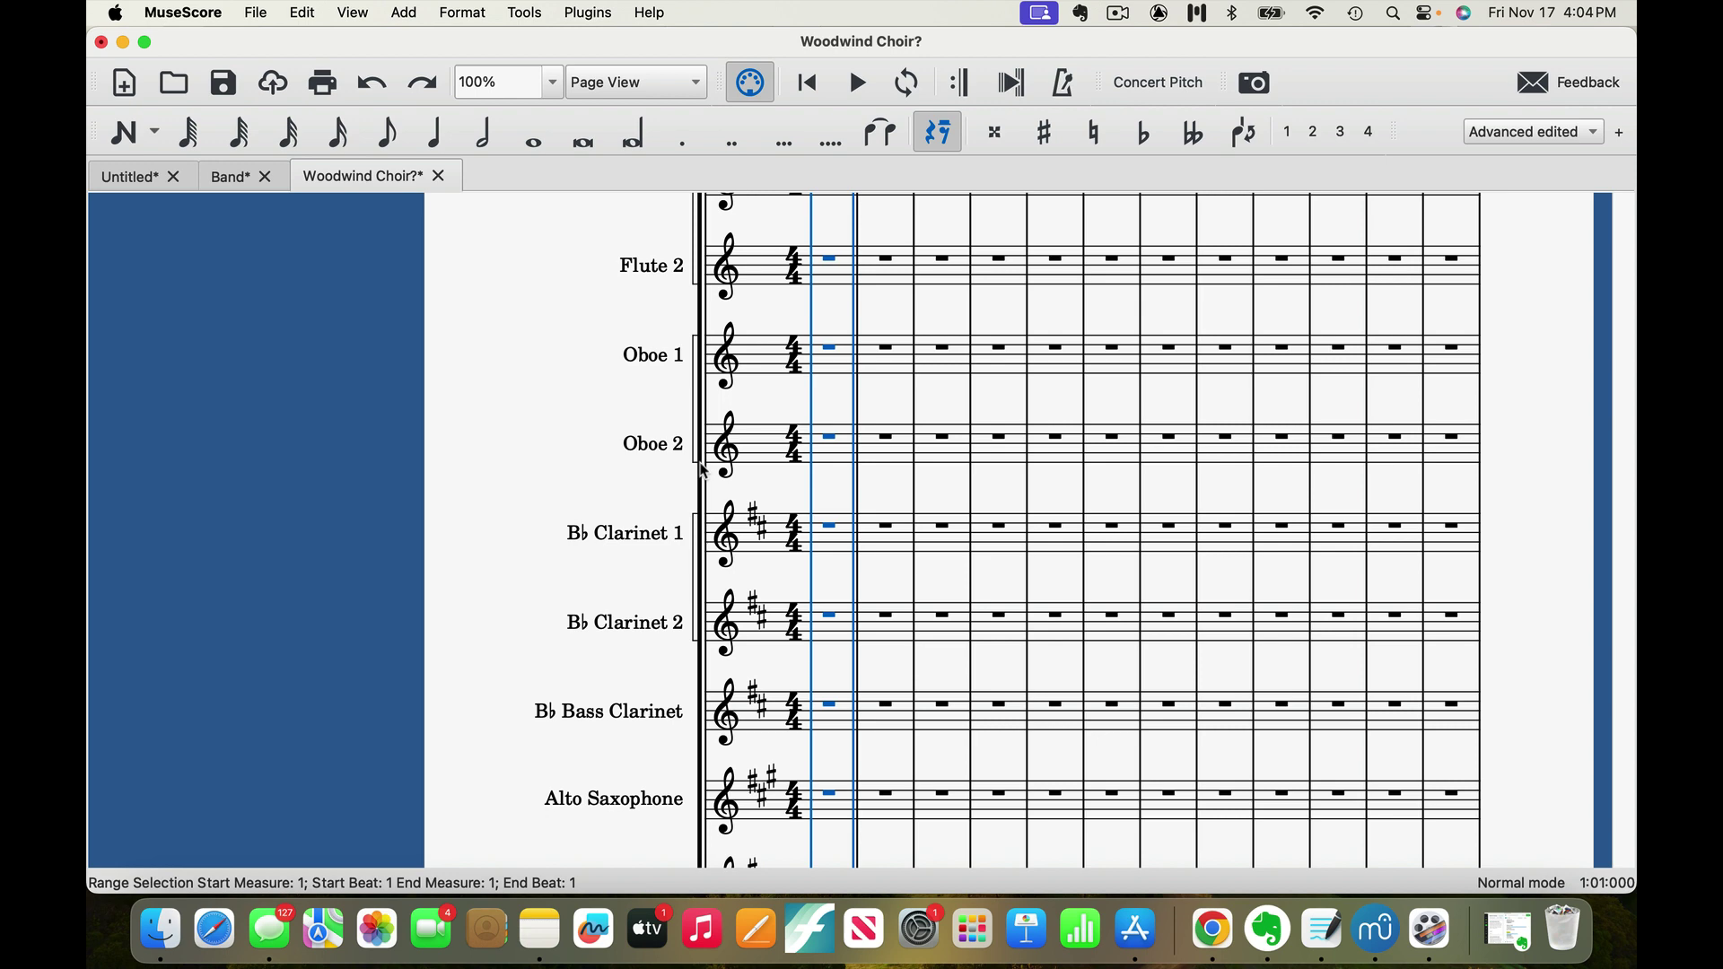
scroll(705, 471, "down", 5)
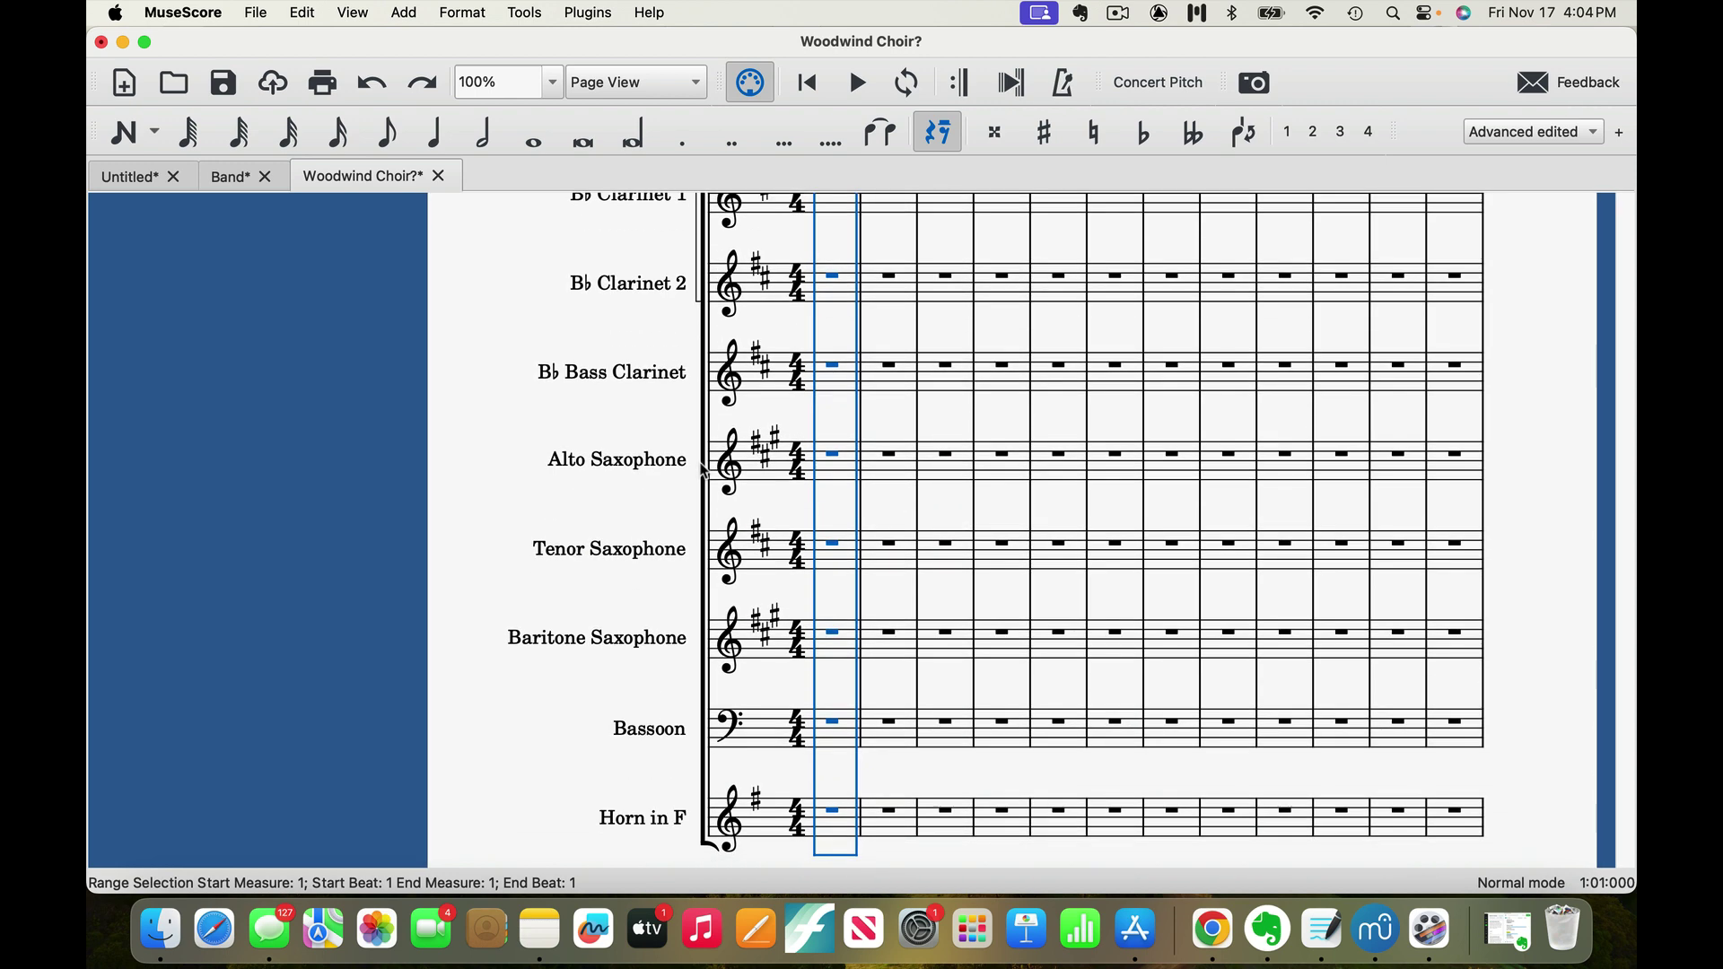